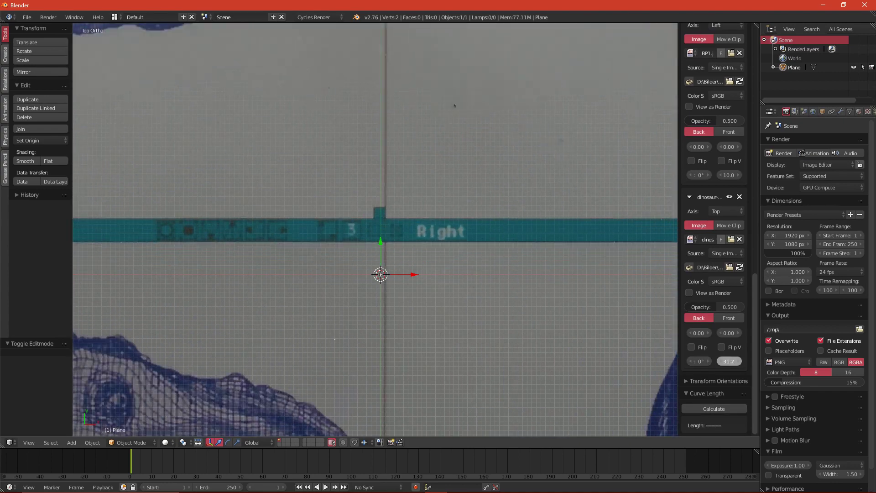
# Rotate the top-view dinosaur background image 90°, set its size to about 53.4 and shift its offsets toward the origin
pyautogui.moveTo(698, 334)
pyautogui.mouseDown()
pyautogui.moveTo(735, 334)
pyautogui.moveTo(697, 334)
pyautogui.mouseUp()
pyautogui.moveTo(728, 361); pyautogui.dragTo(779, 361)
pyautogui.moveTo(730, 333); pyautogui.dragTo(703, 334)
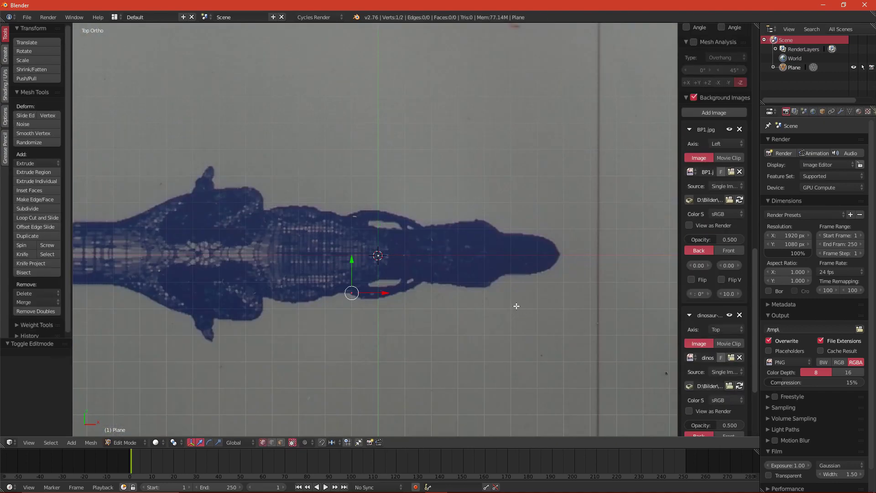
pyautogui.moveTo(699, 361); pyautogui.dragTo(684, 333)
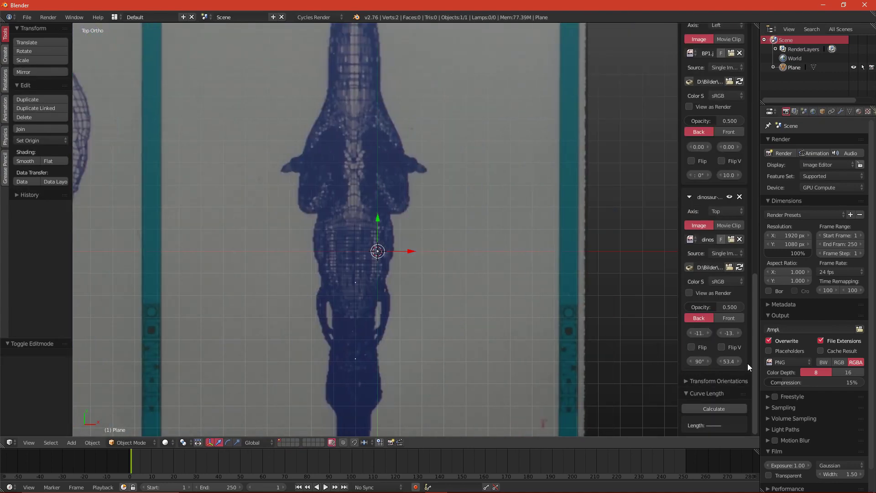
# Set the top-view background image's size to 68.8 and its vertical offset to about -8.2, lining the head up with the centre axis
pyautogui.moveTo(731, 361); pyautogui.dragTo(749, 362)
pyautogui.moveTo(707, 332); pyautogui.dragTo(734, 333)
pyautogui.moveTo(729, 361); pyautogui.dragTo(720, 361)
pyautogui.moveTo(729, 332); pyautogui.dragTo(734, 333)
pyautogui.moveTo(699, 332); pyautogui.dragTo(702, 333)
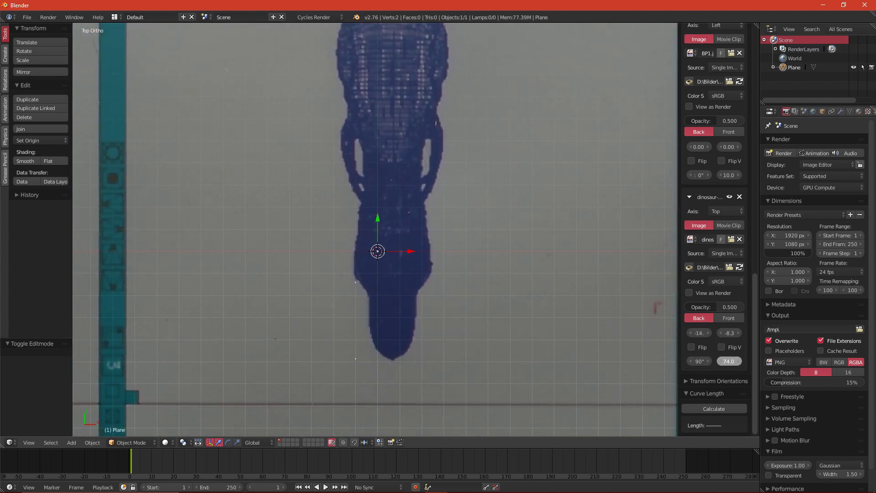
pyautogui.moveTo(729, 361)
pyautogui.mouseDown()
pyautogui.moveTo(731, 333)
pyautogui.moveTo(725, 361)
pyautogui.mouseUp()
pyautogui.moveTo(699, 333); pyautogui.dragTo(701, 333)
pyautogui.moveTo(729, 361); pyautogui.dragTo(724, 361)
pyautogui.moveTo(699, 333); pyautogui.dragTo(699, 333)
pyautogui.keyDown('shift'); pyautogui.moveTo(390, 371); pyautogui.dragTo(377, 254, button='middle'); pyautogui.keyUp('shift')
pyautogui.scroll(8, 376, 254)
pyautogui.scroll(-11, 378, 256)
# In the left view, move the mesh's two vertices onto the dinosaur's brow above the eye
pyautogui.press('KP_1')
pyautogui.press('KP_7')
pyautogui.press('ctrl+KP_3')
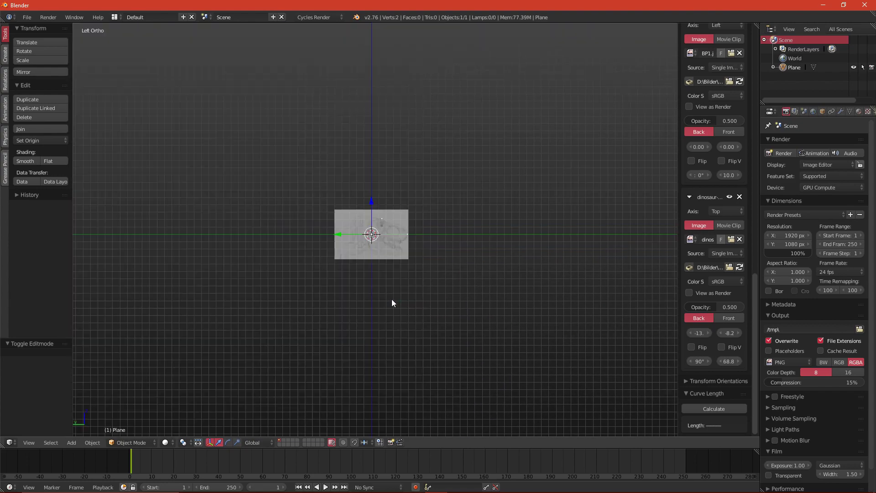
pyautogui.moveTo(391, 299); pyautogui.dragTo(336, 221, button='middle')
pyautogui.press('ctrl+KP_3')
pyautogui.scroll(3, 336, 220)
pyautogui.press('Tab')
pyautogui.press('g')
pyautogui.click(454, 246)
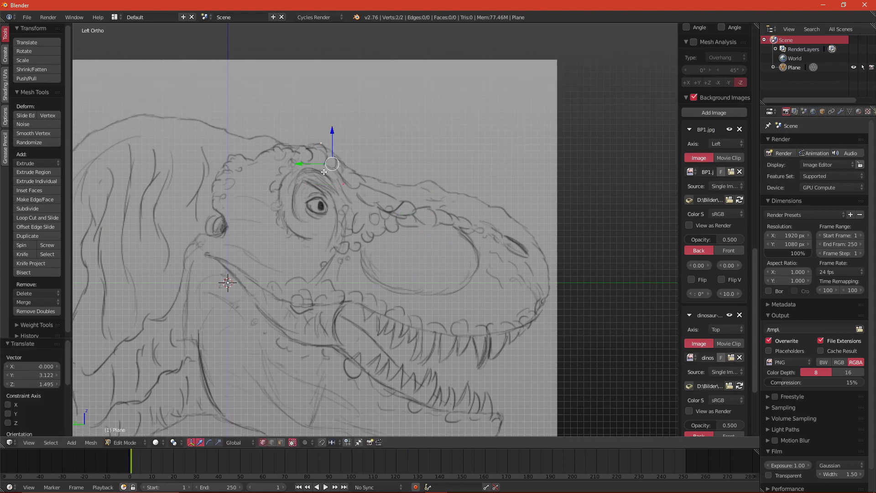
# Connect the two vertices with an edge and place each one along the brow ridge of the side sketch
pyautogui.press('f')
pyautogui.rightClick(306, 217)
pyautogui.press('g')
pyautogui.click(301, 235)
pyautogui.rightClick(365, 301)
pyautogui.press('g')
pyautogui.click(364, 277)
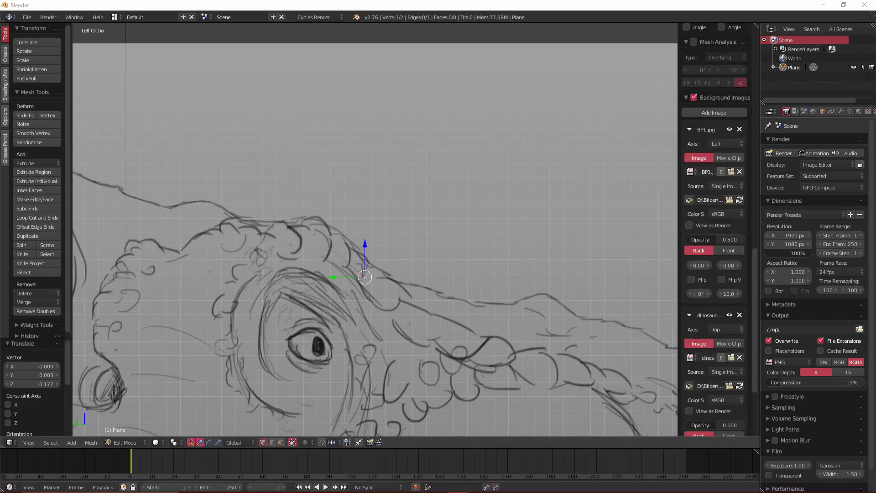
# Extrude a chain of vertices from the brow along the upper snout ridge to the nostril
pyautogui.keyDown('shift'); pyautogui.moveTo(385, 326); pyautogui.dragTo(292, 254, button='middle'); pyautogui.keyUp('shift')
pyautogui.press('e')
pyautogui.click(344, 325)
pyautogui.keyDown('shift'); pyautogui.moveTo(344, 326); pyautogui.dragTo(250, 291, button='middle'); pyautogui.keyUp('shift')
pyautogui.press('e')
pyautogui.click(337, 329)
pyautogui.press('e')
pyautogui.click(330, 323)
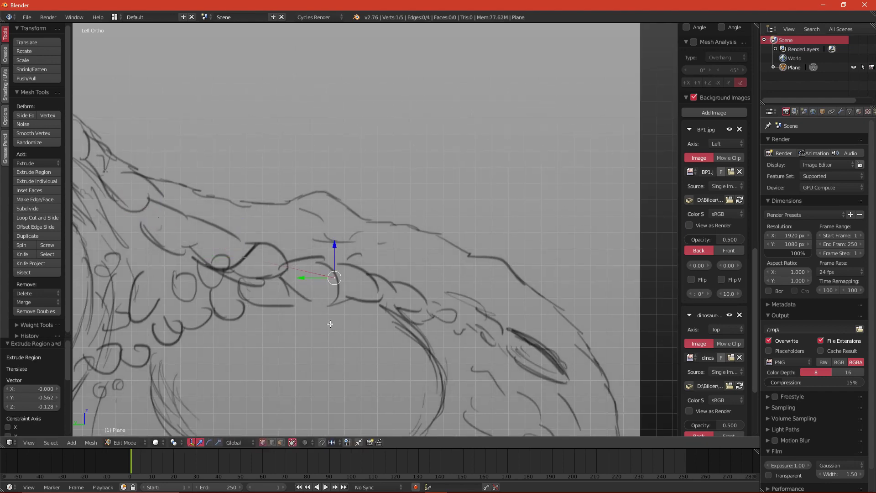
pyautogui.keyDown('shift'); pyautogui.moveTo(329, 324); pyautogui.dragTo(306, 301, button='middle'); pyautogui.keyUp('shift')
pyautogui.press('e')
pyautogui.click(516, 399)
# Reposition the chain's rear brow vertex and extrude vertices backward over the scales on top of the skull
pyautogui.scroll(-4, 570, 269)
pyautogui.press('a')
pyautogui.press('a')
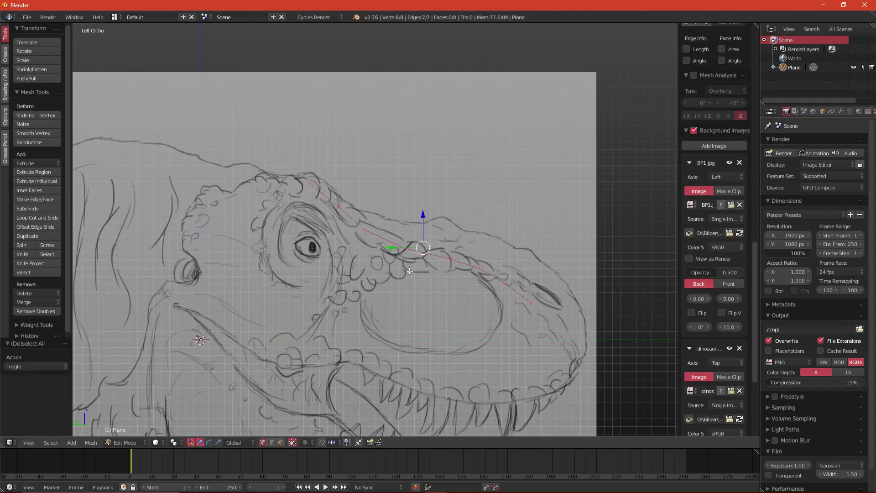
pyautogui.scroll(4, 182, 134)
pyautogui.rightClick(452, 254)
pyautogui.press('g')
pyautogui.click(458, 266)
pyautogui.press('e')
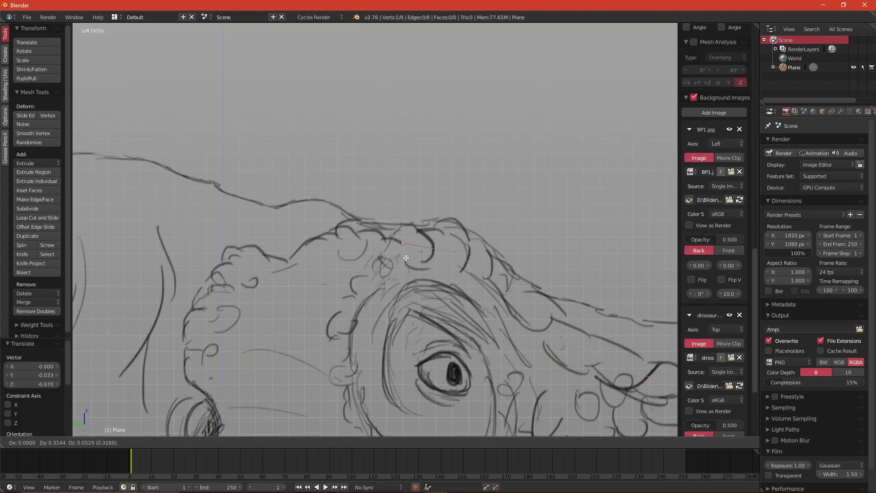
pyautogui.click(405, 258)
pyautogui.keyDown('shift'); pyautogui.moveTo(403, 263); pyautogui.dragTo(471, 270, button='middle'); pyautogui.keyUp('shift')
pyautogui.press('e')
pyautogui.click(294, 307)
pyautogui.keyDown('shift'); pyautogui.moveTo(252, 343); pyautogui.dragTo(343, 265, button='middle'); pyautogui.keyUp('shift')
# Extrude the chain down the back of the skull, around the ear opening and onto the neck line behind the jaw
pyautogui.press('e')
pyautogui.click(335, 310)
pyautogui.press('e')
pyautogui.click(379, 358)
pyautogui.keyDown('shift'); pyautogui.moveTo(395, 360); pyautogui.dragTo(413, 301, button='middle'); pyautogui.keyUp('shift')
pyautogui.press('e')
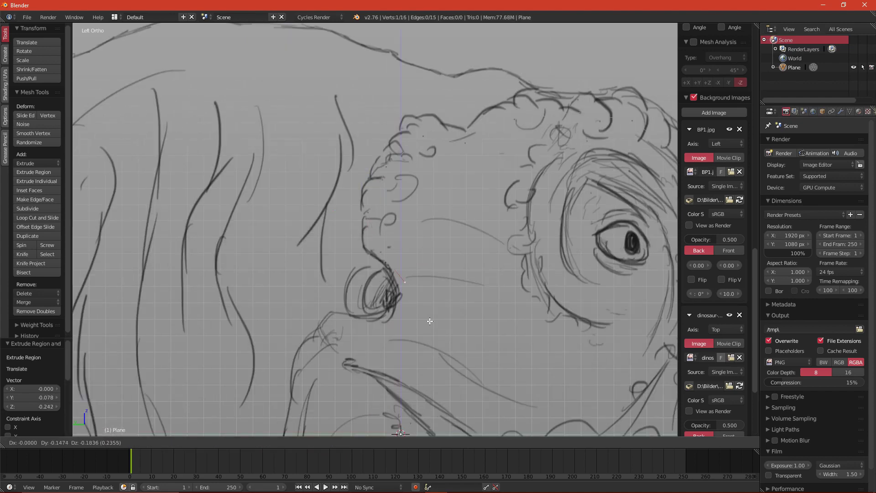
pyautogui.click(373, 382)
pyautogui.keyDown('shift'); pyautogui.moveTo(373, 383); pyautogui.dragTo(431, 322, button='middle'); pyautogui.keyUp('shift')
pyautogui.press('g')
pyautogui.click(433, 311)
pyautogui.scroll(-2, 434, 308)
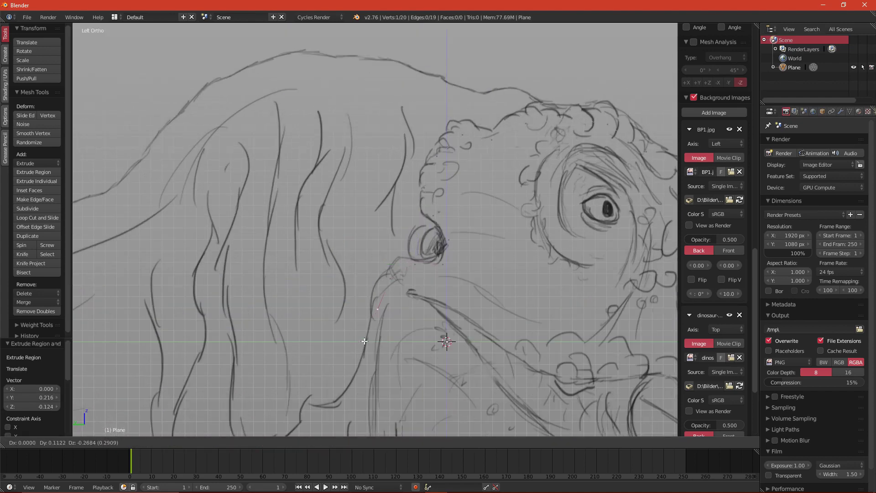
pyautogui.click(364, 341)
# In the top view, shift the chain's front nostril vertex about 0.583 along X toward the centre line
pyautogui.press('Tab')
pyautogui.scroll(-4, 368, 289)
pyautogui.moveTo(368, 289); pyautogui.dragTo(343, 250, button='middle')
pyautogui.press('KP_7')
pyautogui.press('Tab')
pyautogui.scroll(2, 354, 281)
pyautogui.moveTo(319, 306); pyautogui.dragTo(366, 306)
# Shift the following snout ridge vertices along X so the chain narrows along the snout and widens toward the brow
pyautogui.rightClick(292, 282)
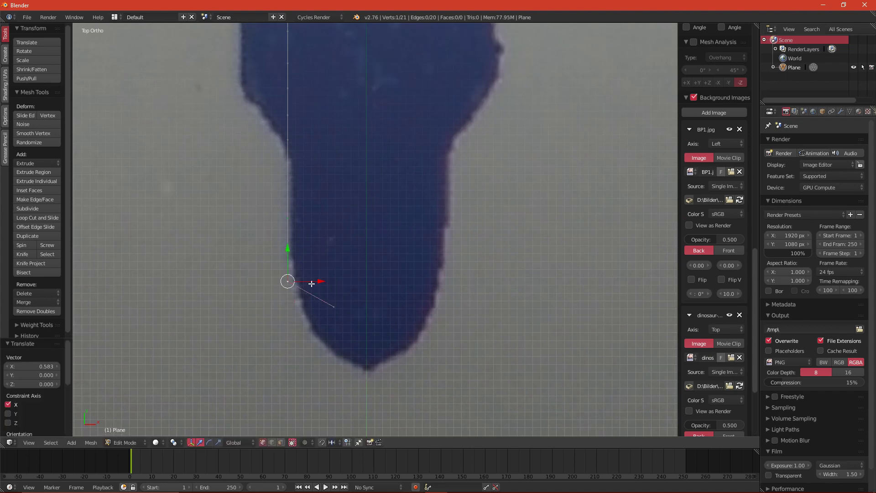
pyautogui.keyDown('shift'); pyautogui.moveTo(360, 263); pyautogui.dragTo(348, 351, button='middle'); pyautogui.keyUp('shift')
pyautogui.rightClick(276, 312)
pyautogui.moveTo(300, 319); pyautogui.dragTo(332, 304)
pyautogui.rightClick(271, 299)
pyautogui.rightClick(271, 257)
pyautogui.moveTo(297, 262); pyautogui.dragTo(331, 263)
pyautogui.rightClick(277, 281)
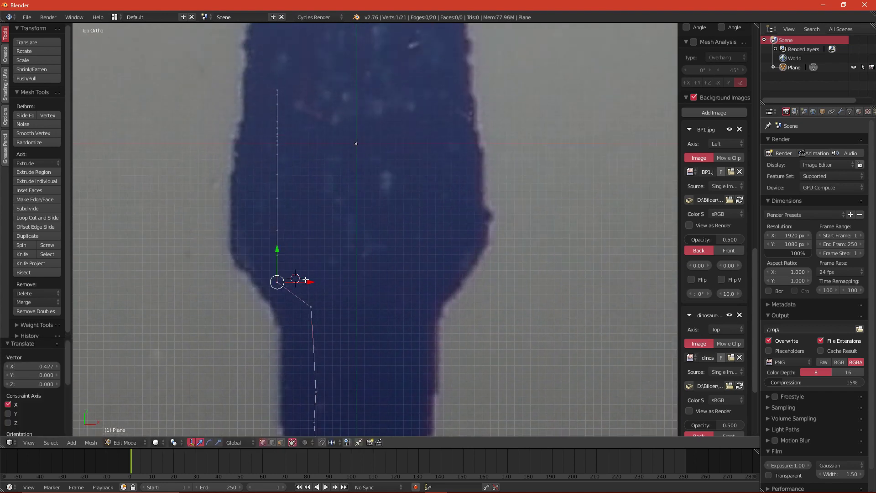
pyautogui.moveTo(337, 349); pyautogui.dragTo(335, 348)
pyautogui.keyDown('shift'); pyautogui.moveTo(312, 260); pyautogui.dragTo(332, 293, button='middle'); pyautogui.keyUp('shift')
pyautogui.scroll(-2, 331, 293)
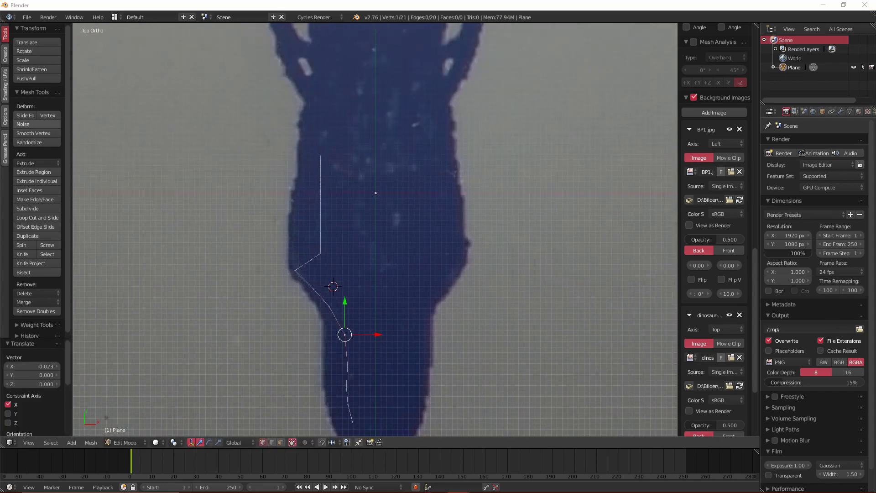
pyautogui.rightClick(299, 275)
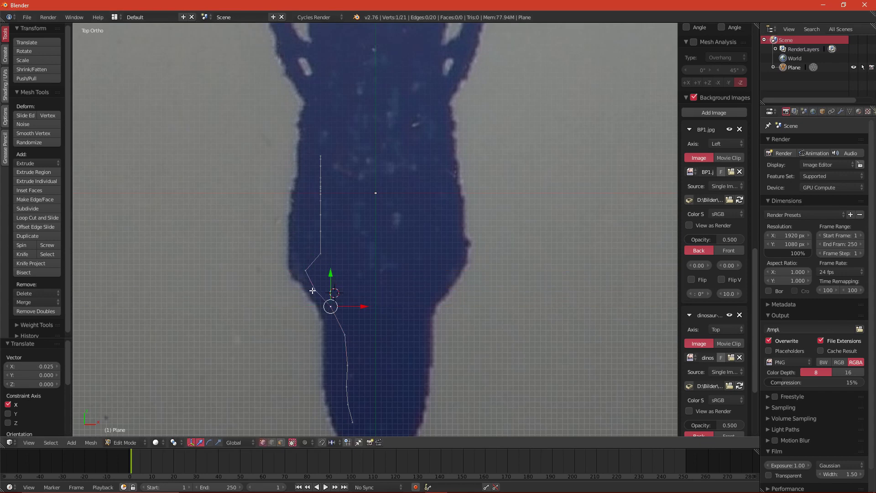
# Identify the skull-top vertices in the left view and shift them outward along X in the top view
pyautogui.press('ctrl+KP_3')
pyautogui.scroll(6, 329, 219)
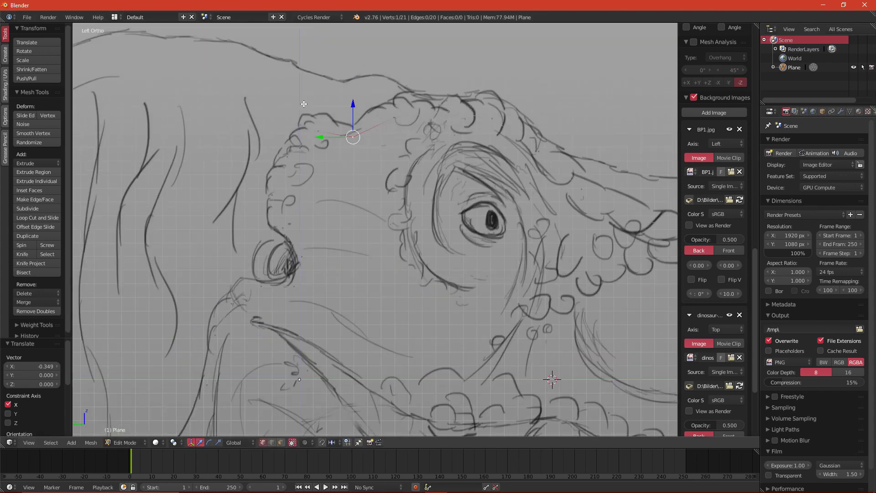
pyautogui.rightClick(312, 131)
pyautogui.press('KP_7')
pyautogui.keyDown('shift'); pyautogui.moveTo(388, 210); pyautogui.dragTo(446, 331, button='middle'); pyautogui.keyUp('shift')
pyautogui.moveTo(295, 293); pyautogui.dragTo(231, 292)
# Shift the vertices at the back of the skull and neck outward along X toward the head's outline
pyautogui.rightClick(217, 332)
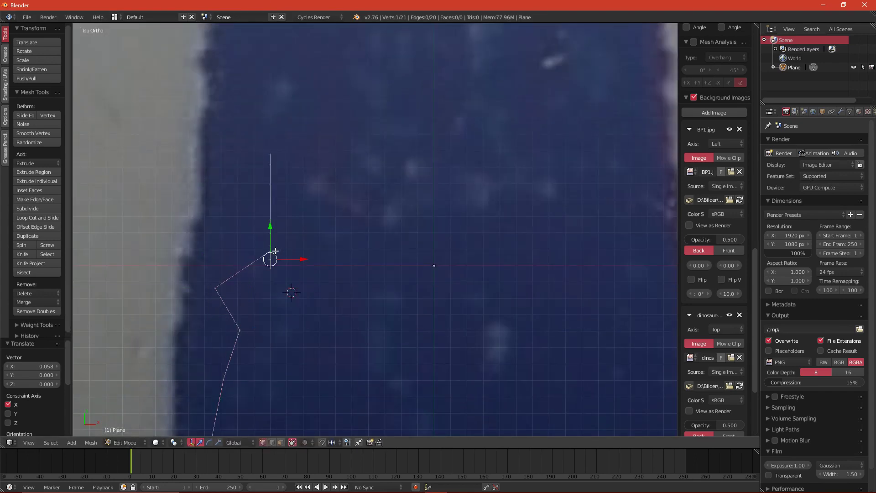
pyautogui.rightClick(270, 220)
pyautogui.moveTo(301, 220); pyautogui.dragTo(265, 220)
pyautogui.rightClick(270, 185)
pyautogui.scroll(-3, 319, 228)
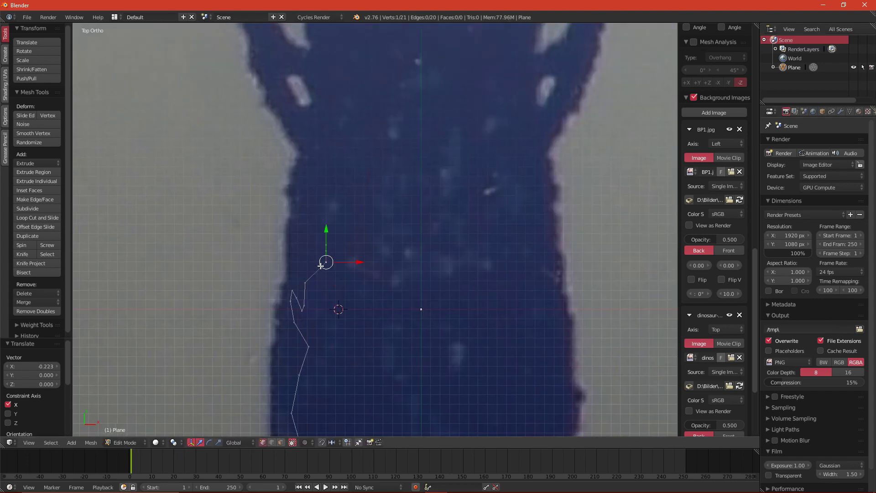
pyautogui.scroll(2, 326, 269)
pyautogui.moveTo(326, 276); pyautogui.dragTo(296, 277)
pyautogui.rightClick(304, 260)
pyautogui.moveTo(320, 259); pyautogui.dragTo(297, 261)
# In the left view, duplicate the nostril-end vertex and place the copy on the upper lip line
pyautogui.press('ctrl+KP_3')
pyautogui.scroll(-5, 301, 260)
pyautogui.keyDown('shift'); pyautogui.moveTo(419, 269); pyautogui.dragTo(329, 259, button='middle'); pyautogui.keyUp('shift')
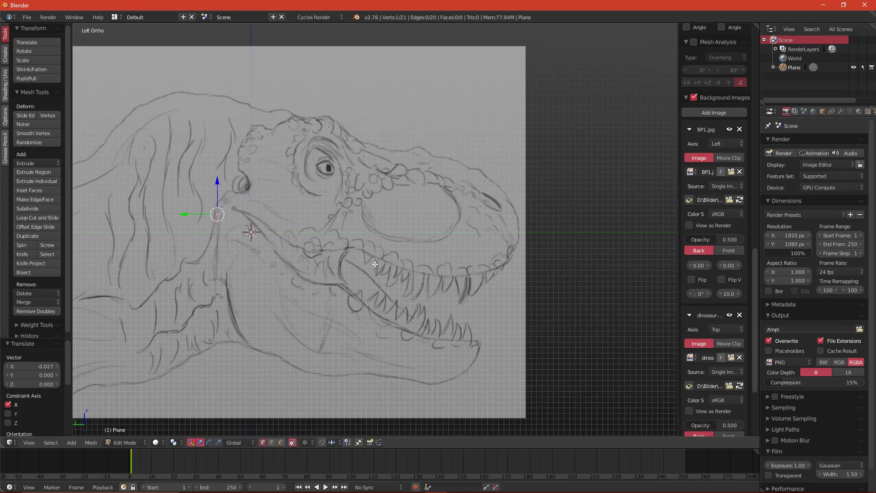
pyautogui.scroll(1, 438, 228)
pyautogui.keyDown('shift'); pyautogui.moveTo(449, 219); pyautogui.dragTo(468, 255, button='middle'); pyautogui.keyUp('shift')
pyautogui.rightClick(467, 251)
pyautogui.scroll(3, 479, 274)
pyautogui.scroll(-1, 472, 218)
pyautogui.hotkey('shift', 'd')
pyautogui.click(465, 347)
# Extrude vertices from the copied vertex forward along the upper lip toward the snout tip
pyautogui.scroll(1, 465, 346)
pyautogui.press('e')
pyautogui.click(466, 386)
pyautogui.press('e')
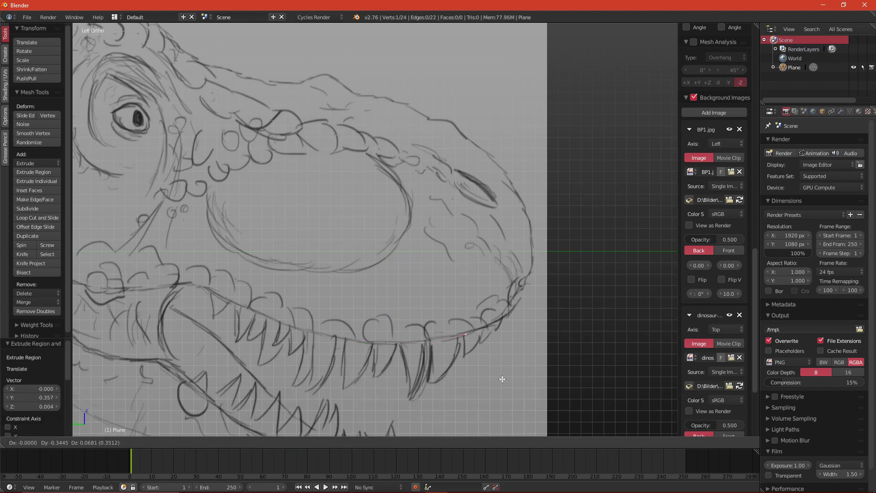
pyautogui.click(575, 341)
# Extrude vertices backward along the upper lip line to the corner of the mouth
pyautogui.keyDown('shift'); pyautogui.moveTo(464, 348); pyautogui.dragTo(572, 336, button='middle'); pyautogui.keyUp('shift')
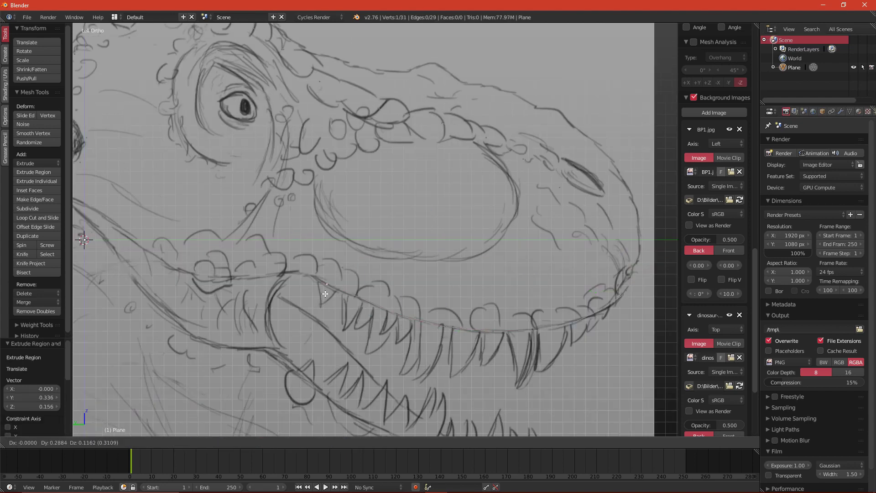
pyautogui.click(263, 281)
pyautogui.keyDown('shift'); pyautogui.moveTo(306, 294); pyautogui.dragTo(457, 323, button='middle'); pyautogui.keyUp('shift')
pyautogui.press('e')
pyautogui.click(342, 315)
pyautogui.press('e')
pyautogui.click(312, 292)
pyautogui.keyDown('shift'); pyautogui.moveTo(254, 284); pyautogui.dragTo(337, 307, button='middle'); pyautogui.keyUp('shift')
pyautogui.press('e')
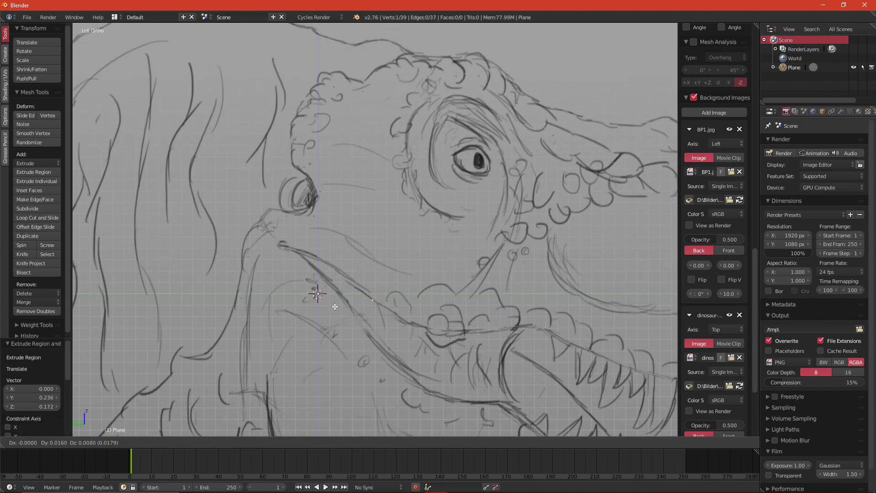
pyautogui.click(243, 247)
# In the top view, shift the rear lip vertices near the mouth corner along X out to the head's outline
pyautogui.keyDown('shift'); pyautogui.moveTo(430, 308); pyautogui.dragTo(334, 290, button='middle'); pyautogui.keyUp('shift')
pyautogui.press('KP_7')
pyautogui.scroll(-2, 374, 262)
pyautogui.scroll(1, 373, 262)
pyautogui.moveTo(410, 194); pyautogui.dragTo(313, 193)
pyautogui.rightClick(389, 221)
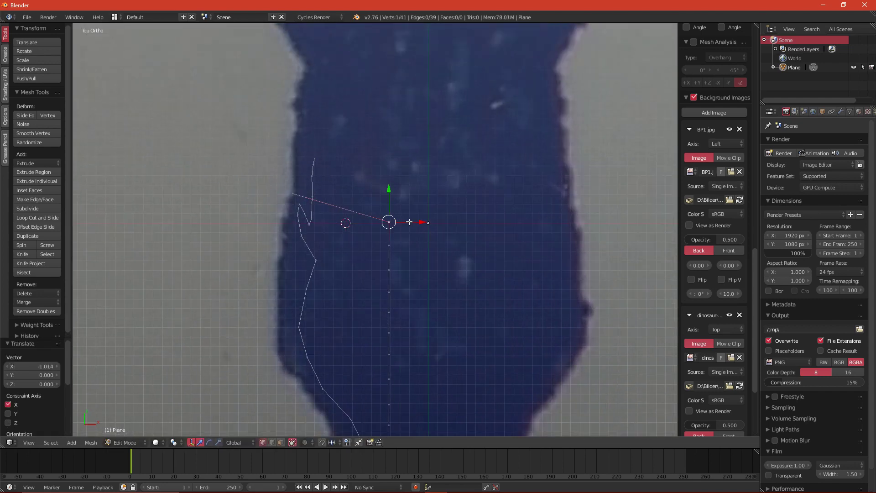
pyautogui.rightClick(389, 292)
pyautogui.moveTo(421, 293); pyautogui.dragTo(313, 292)
# Shift the lip vertices at the cheek along X to follow the outline where the head narrows toward the snout
pyautogui.keyDown('shift'); pyautogui.moveTo(361, 301); pyautogui.dragTo(383, 203, button='middle'); pyautogui.keyUp('shift')
pyautogui.rightClick(411, 214)
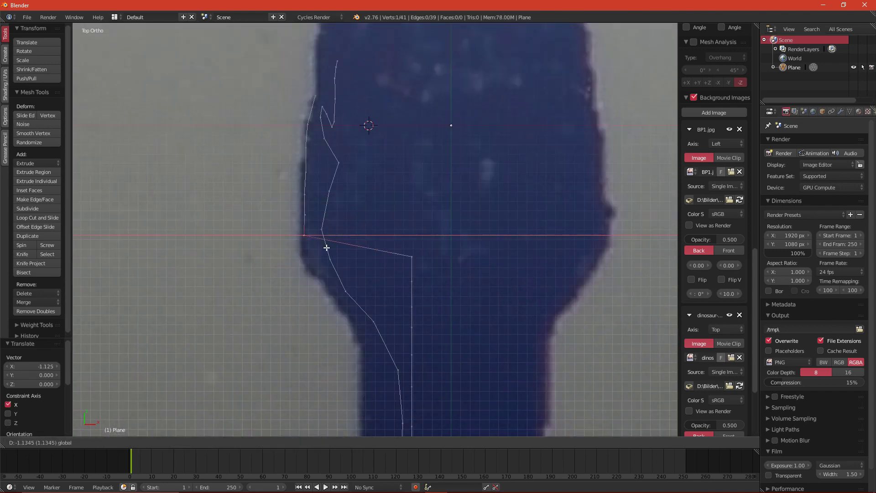
pyautogui.moveTo(433, 284); pyautogui.dragTo(342, 284)
pyautogui.keyDown('shift'); pyautogui.moveTo(370, 304); pyautogui.dragTo(358, 254, button='middle'); pyautogui.keyUp('shift')
pyautogui.rightClick(398, 255)
pyautogui.moveTo(422, 258); pyautogui.dragTo(353, 258)
pyautogui.moveTo(382, 300); pyautogui.dragTo(381, 301)
# Shift the front lip vertices along X onto the snout's outer outline down to its rounded end
pyautogui.keyDown('shift'); pyautogui.moveTo(380, 308); pyautogui.dragTo(377, 213, button='middle'); pyautogui.keyUp('shift')
pyautogui.rightClick(395, 241)
pyautogui.moveTo(425, 242); pyautogui.dragTo(379, 242)
pyautogui.rightClick(388, 277)
pyautogui.moveTo(426, 279); pyautogui.dragTo(425, 280)
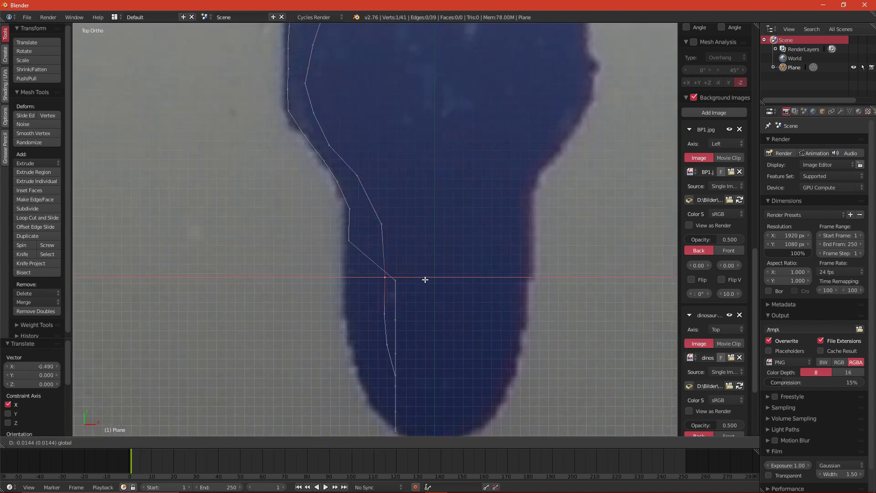
pyautogui.moveTo(376, 314); pyautogui.dragTo(373, 315)
pyautogui.rightClick(396, 354)
pyautogui.moveTo(425, 354); pyautogui.dragTo(384, 354)
pyautogui.keyDown('shift'); pyautogui.moveTo(387, 368); pyautogui.dragTo(388, 298, button='middle'); pyautogui.keyUp('shift')
pyautogui.rightClick(400, 319)
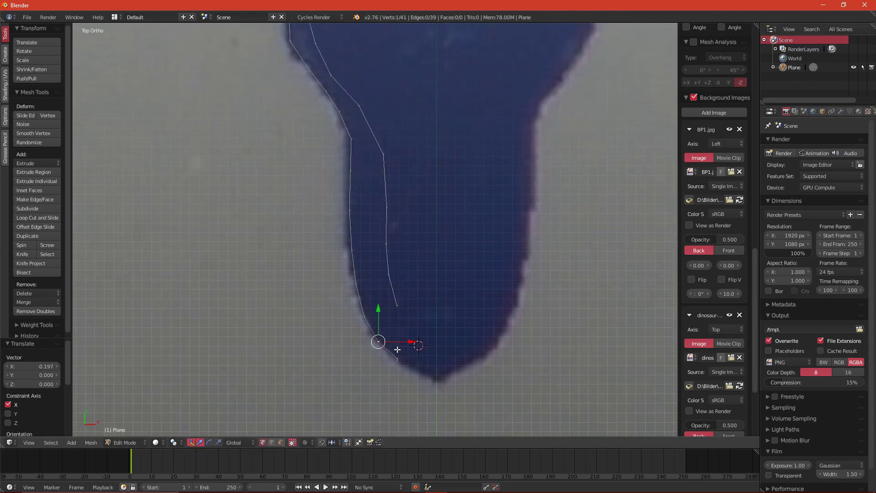
# Add a Mirror modifier across X to the plane mesh with Clipping enabled
pyautogui.click(841, 111)
pyautogui.click(812, 142)
pyautogui.click(691, 233)
pyautogui.click(798, 205)
# Shift the foremost lip vertices along X to round the snout tip, with the end vertex on the centre line
pyautogui.moveTo(425, 402); pyautogui.dragTo(416, 401)
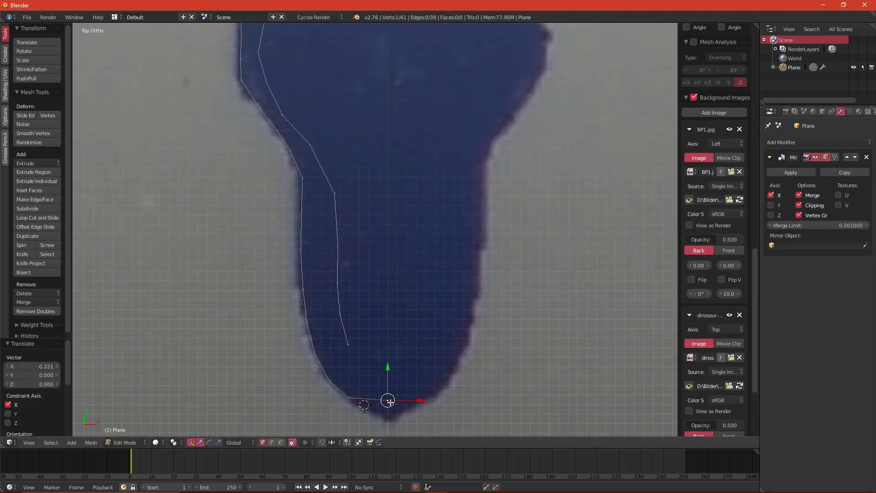
pyautogui.moveTo(423, 279); pyautogui.dragTo(423, 284)
pyautogui.rightClick(355, 306)
pyautogui.moveTo(388, 306); pyautogui.dragTo(398, 305)
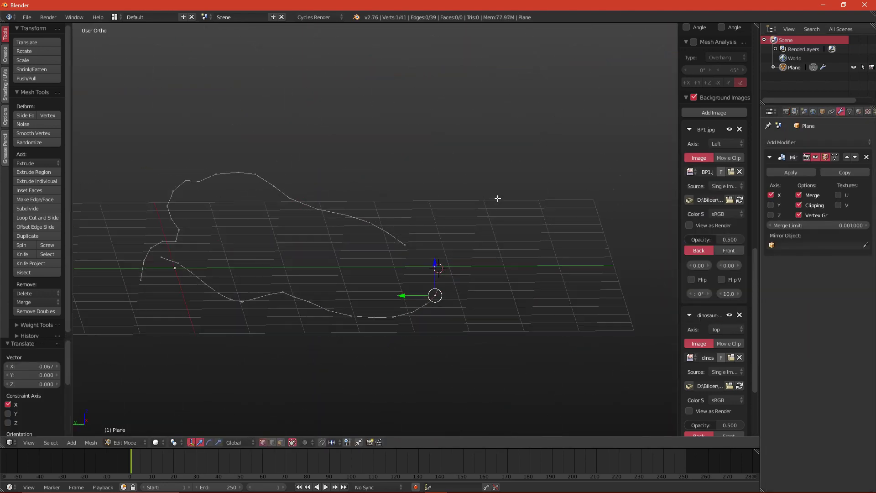
# Trace the large oval skull opening ahead of the eye with a closed loop of extruded vertices in side view
pyautogui.moveTo(496, 196); pyautogui.dragTo(391, 224, button='middle')
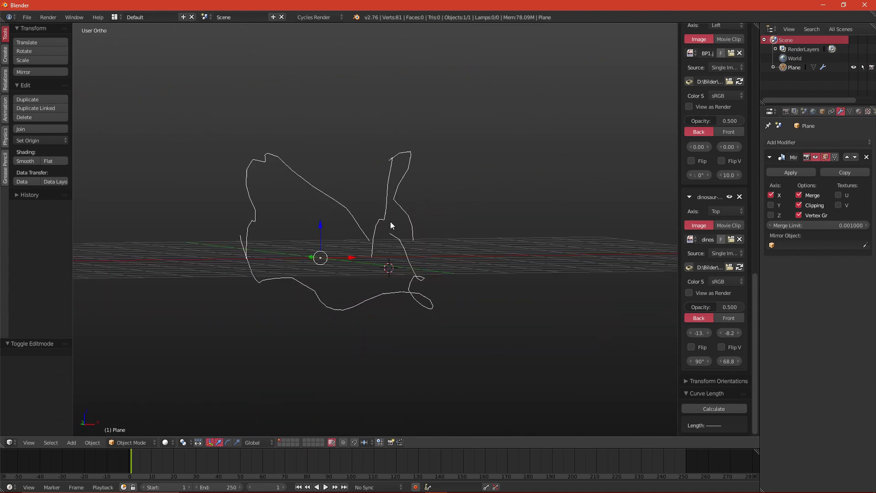
pyautogui.press('ctrl+KP_3')
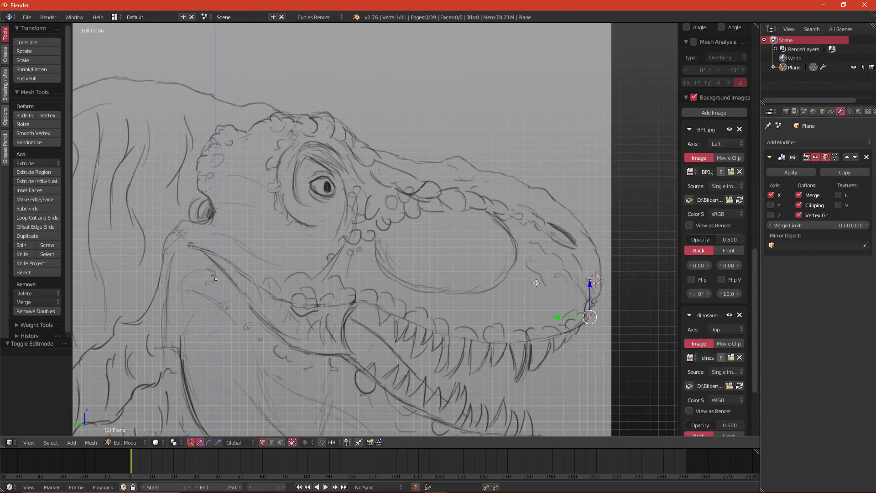
pyautogui.keyDown('shift'); pyautogui.moveTo(583, 264); pyautogui.dragTo(489, 211, button='middle'); pyautogui.keyUp('shift')
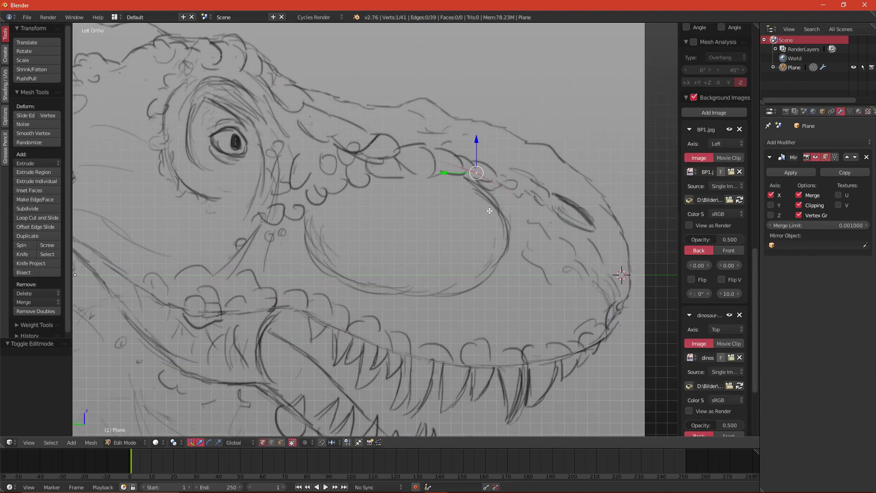
pyautogui.click(466, 189)
pyautogui.press('e')
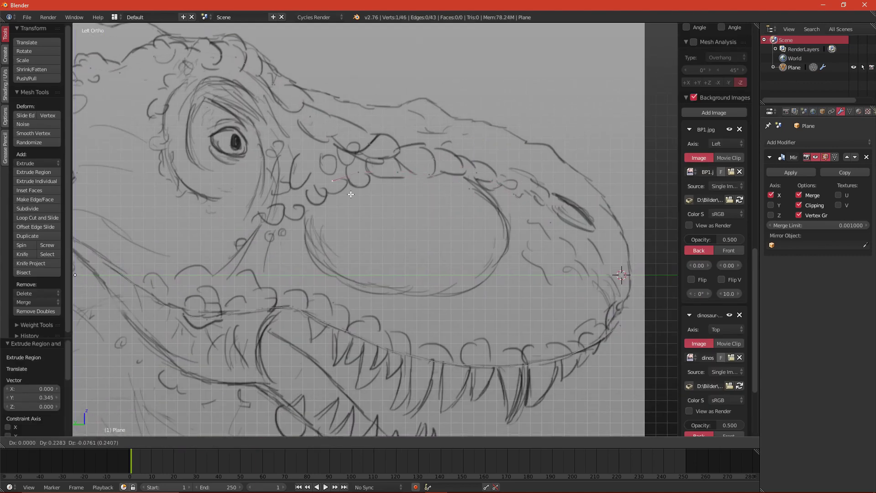
pyautogui.click(531, 308)
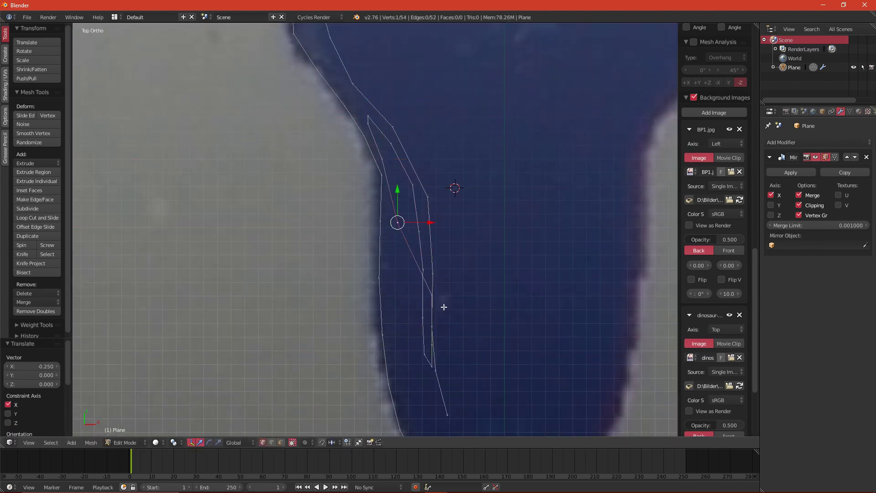
# Shift individual vertices of the skull opening loop along X to give the loop its depth along the snout's side
pyautogui.click(441, 346)
pyautogui.moveTo(441, 346); pyautogui.dragTo(415, 321, button='middle')
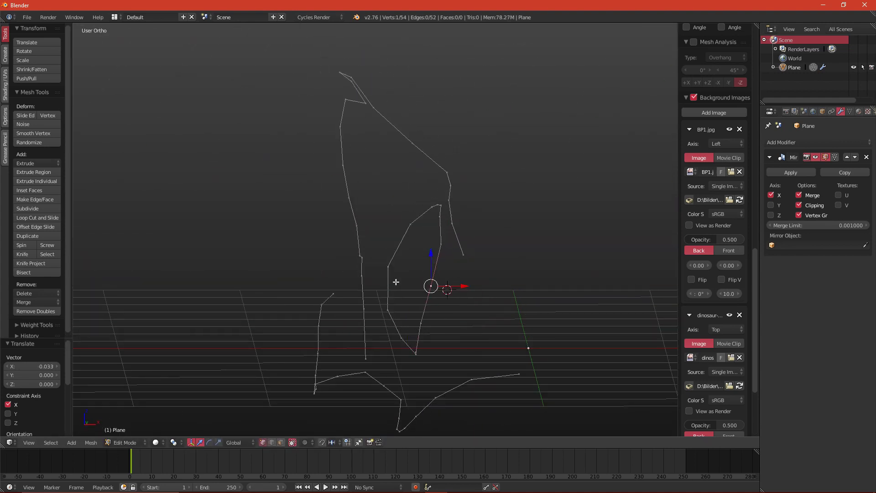
pyautogui.click(433, 338)
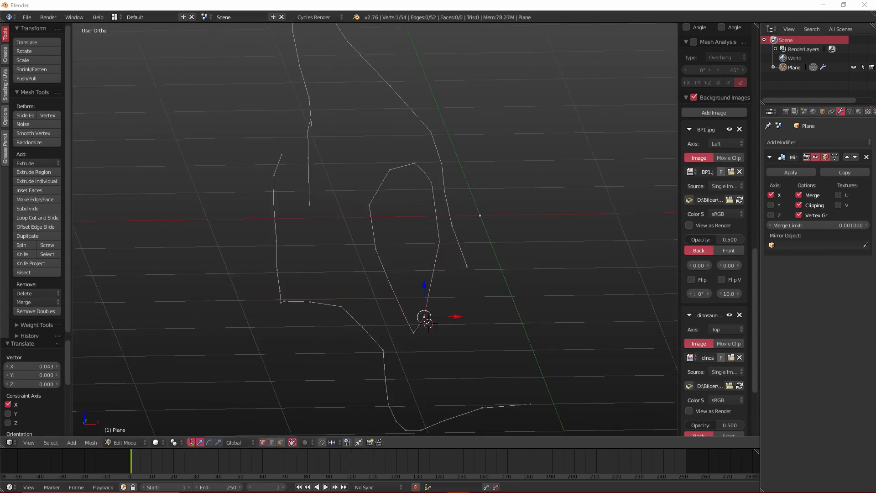
pyautogui.click(350, 3)
pyautogui.moveTo(407, 230); pyautogui.dragTo(456, 252, button='middle')
pyautogui.click(438, 223)
pyautogui.rightClick(429, 293)
pyautogui.scroll(-7, 447, 285)
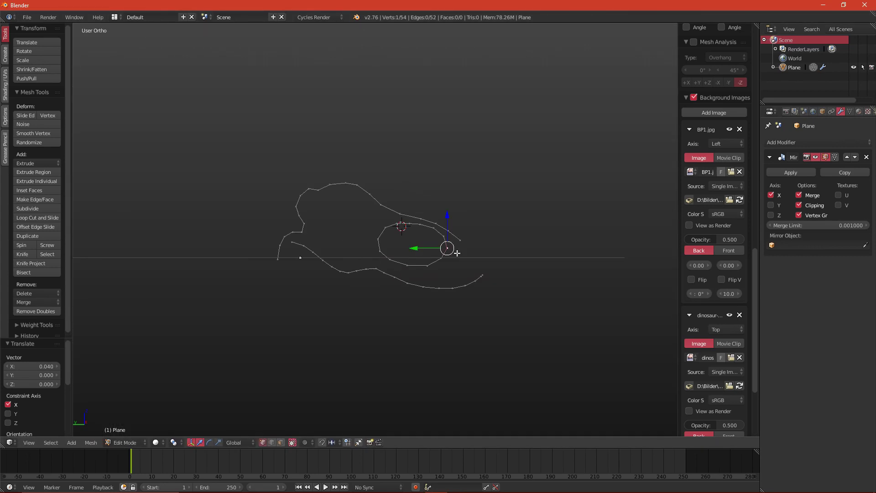
# Duplicate a vertex onto the eye in side view and extrude a closed vertex loop around the eye's outline
pyautogui.press('ctrl+KP_3')
pyautogui.scroll(6, 387, 181)
pyautogui.scroll(3, 387, 181)
pyautogui.hotkey('shift', 'd')
pyautogui.click(408, 293)
pyautogui.scroll(1, 408, 294)
pyautogui.press('g')
pyautogui.click(410, 293)
pyautogui.press('e')
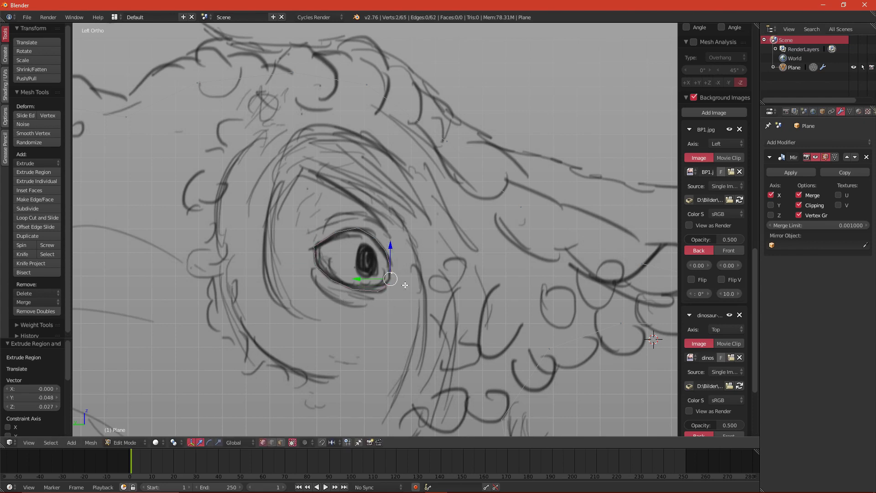
# Add BP.tif from the T-Rex folder as another background image
pyautogui.scroll(-5, 397, 284)
pyautogui.press('Tab')
pyautogui.scroll(-7, 390, 283)
pyautogui.scroll(5, 726, 212)
pyautogui.click(688, 100)
pyautogui.click(689, 134)
pyautogui.click(714, 83)
pyautogui.click(718, 213)
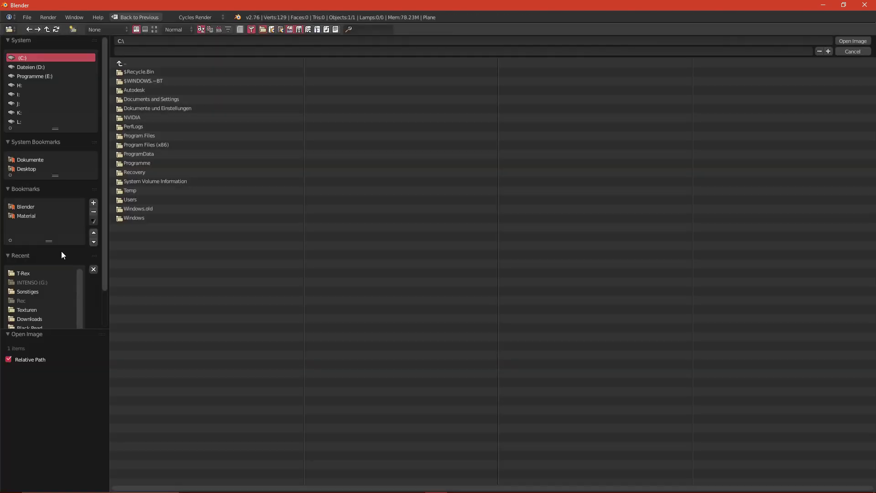
pyautogui.click(41, 274)
pyautogui.doubleClick(299, 108)
pyautogui.scroll(4, 431, 236)
pyautogui.scroll(-2, 432, 236)
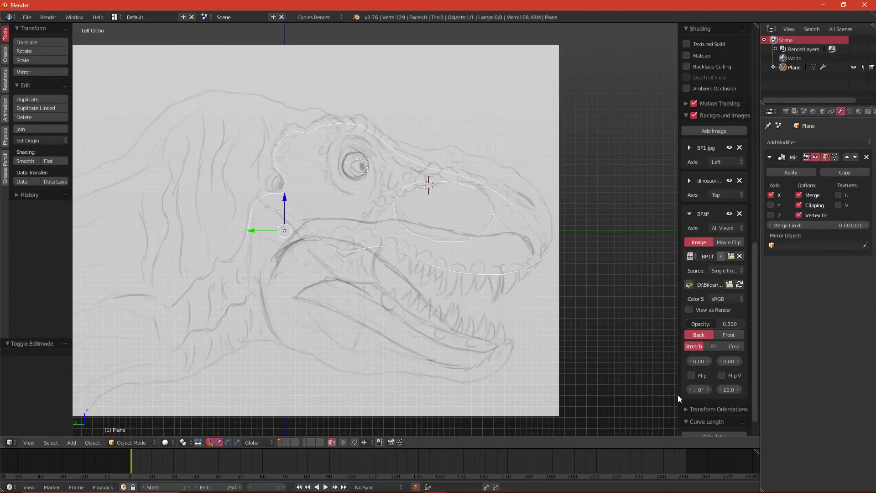
# Set the opacity of the BP1.jpg background image to 0
pyautogui.scroll(-1, 689, 292)
pyautogui.moveTo(721, 305)
pyautogui.mouseDown()
pyautogui.moveTo(753, 305)
pyautogui.moveTo(721, 306)
pyautogui.mouseUp()
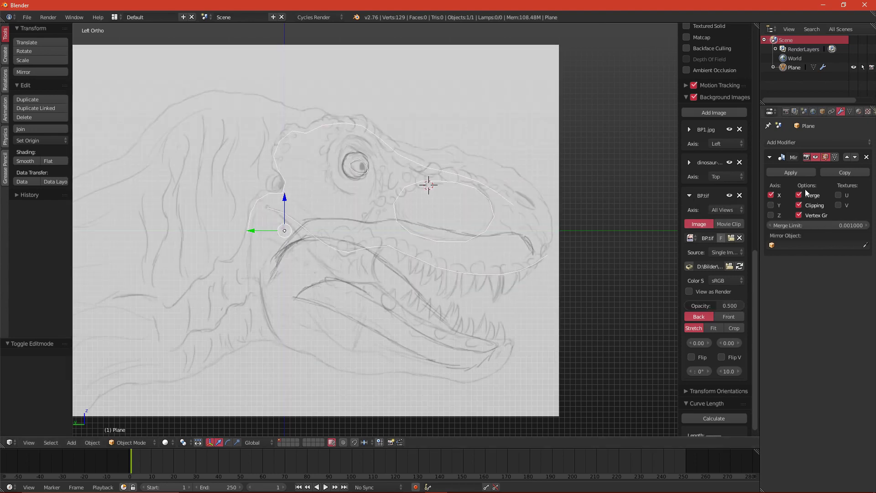
pyautogui.click(689, 129)
pyautogui.moveTo(722, 203); pyautogui.dragTo(684, 203)
# Add a UV sphere centred on the sketched eyeball circle and scale it to match the circle's size
pyautogui.scroll(9, 365, 255)
pyautogui.click(372, 289)
pyautogui.scroll(-5, 379, 274)
pyautogui.press('Tab')
pyautogui.hotkey('shift', 'a')
pyautogui.click(388, 285)
pyautogui.press('s')
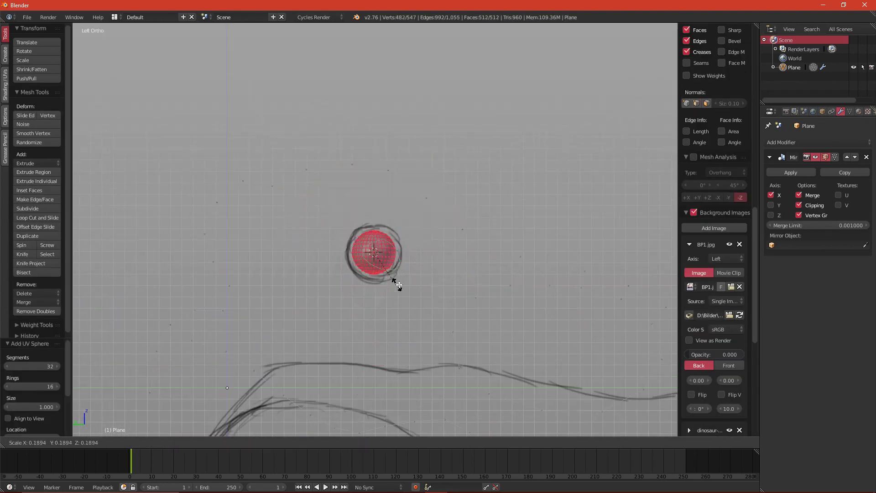
pyautogui.click(396, 285)
pyautogui.press('z')
pyautogui.scroll(7, 396, 278)
pyautogui.press('s')
pyautogui.click(454, 288)
# Select the eye contour loop, turn on snapping and project its vertices onto the sphere's surface
pyautogui.keyDown('alt'); pyautogui.rightClick(440, 263); pyautogui.keyUp('alt')
pyautogui.press('z')
pyautogui.scroll(-1, 433, 283)
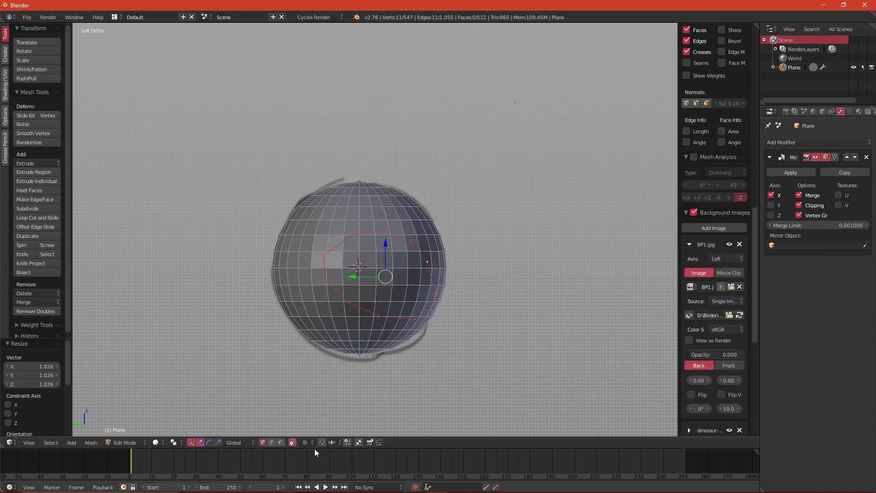
pyautogui.click(322, 443)
pyautogui.press('g')
pyautogui.click(388, 296)
pyautogui.moveTo(447, 292); pyautogui.dragTo(392, 278, button='middle')
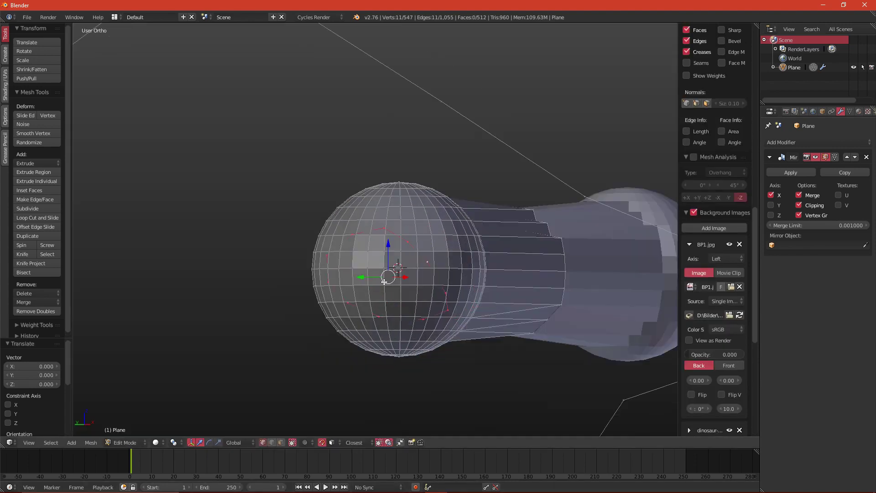
# Delete the helper sphere from the mesh
pyautogui.scroll(-7, 424, 260)
pyautogui.press('a')
pyautogui.press('l')
pyautogui.press('x')
pyautogui.click(404, 270)
# Shift the whole eye contour loop by -0.16 along X in front view
pyautogui.press('l')
pyautogui.press('KP_1')
pyautogui.moveTo(400, 238); pyautogui.dragTo(383, 237)
pyautogui.scroll(-4, 379, 233)
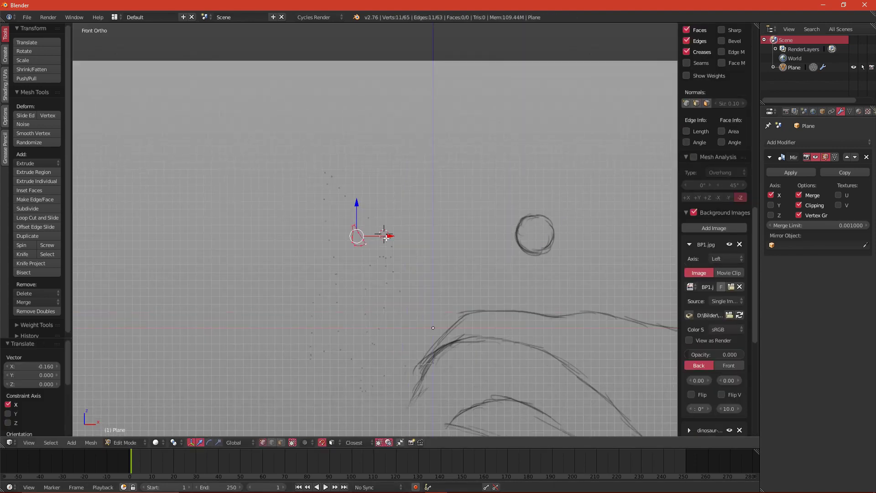
# Hide the BP.tif background image and set the opacity of BP1.jpg to 0.5
pyautogui.scroll(-4, 697, 219)
pyautogui.click(689, 172)
pyautogui.click(689, 237)
pyautogui.click(729, 238)
pyautogui.click(689, 172)
pyautogui.moveTo(704, 282); pyautogui.dragTo(707, 282)
pyautogui.press('Escape')
pyautogui.scroll(5, 376, 230)
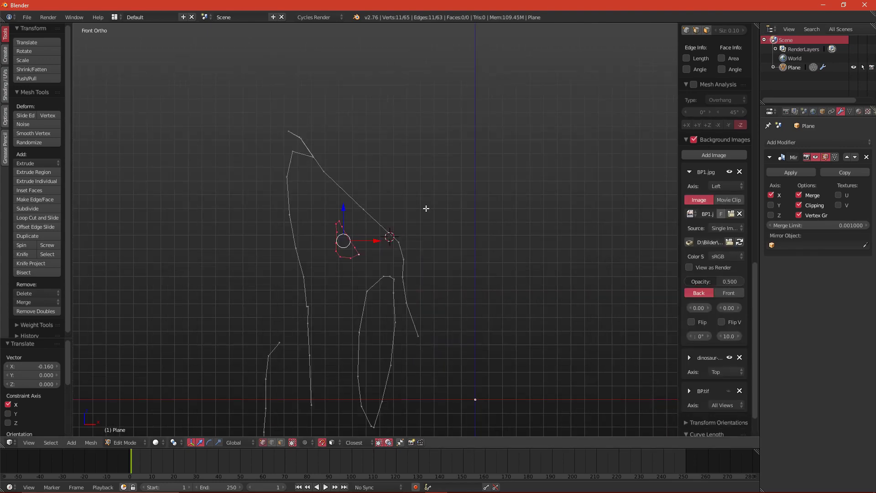
# Check the mirrored contour lines of both head halves from the front in Object Mode
pyautogui.press('Tab')
pyautogui.keyDown('shift'); pyautogui.moveTo(446, 253); pyautogui.dragTo(377, 250, button='middle'); pyautogui.keyUp('shift')
pyautogui.press('Tab')
pyautogui.press('Tab')
pyautogui.press('Tab')
pyautogui.press('Tab')
pyautogui.scroll(-6, 296, 193)
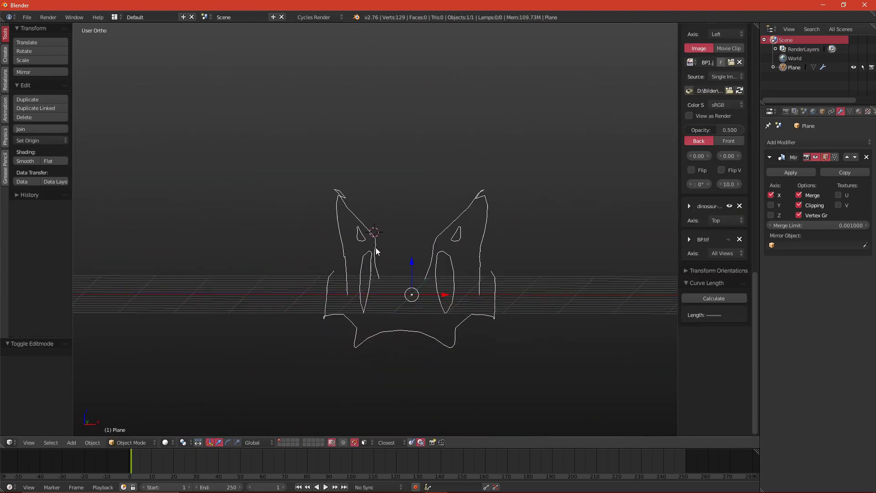
# Duplicate an eye contour vertex in side view and place it at the lower rear of the inner eyelid fold
pyautogui.press('KP_1')
pyautogui.press('ctrl+KP_3')
pyautogui.press('Tab')
pyautogui.keyDown('shift'); pyautogui.moveTo(324, 316); pyautogui.dragTo(465, 321, button='middle'); pyautogui.keyUp('shift')
pyautogui.scroll(7, 456, 296)
pyautogui.rightClick(408, 256)
pyautogui.hotkey('shift', 'd')
pyautogui.click(405, 322)
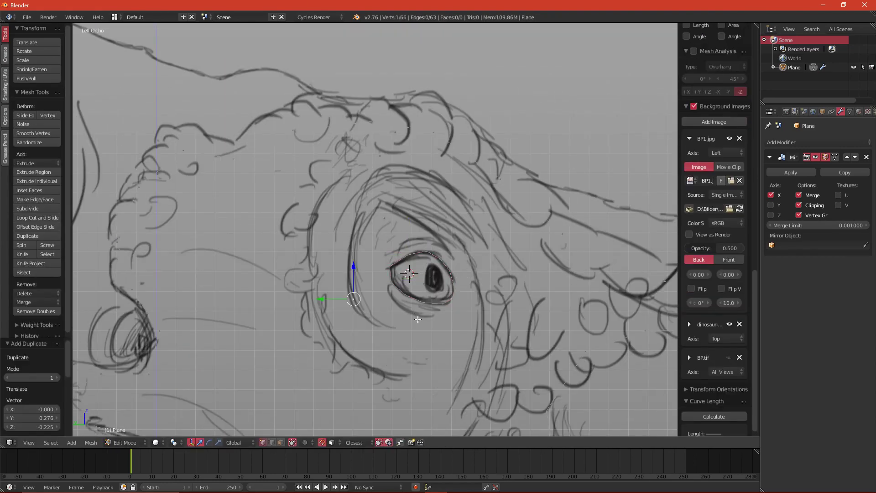
pyautogui.press('g')
pyautogui.click(394, 305)
pyautogui.press('e')
pyautogui.click(374, 248)
pyautogui.hotkey('ctrl', 'z')
pyautogui.hotkey('ctrl', 'z')
# Extrude a chain of vertices along the inner fold, over the top of the eye and down its front
pyautogui.press('e')
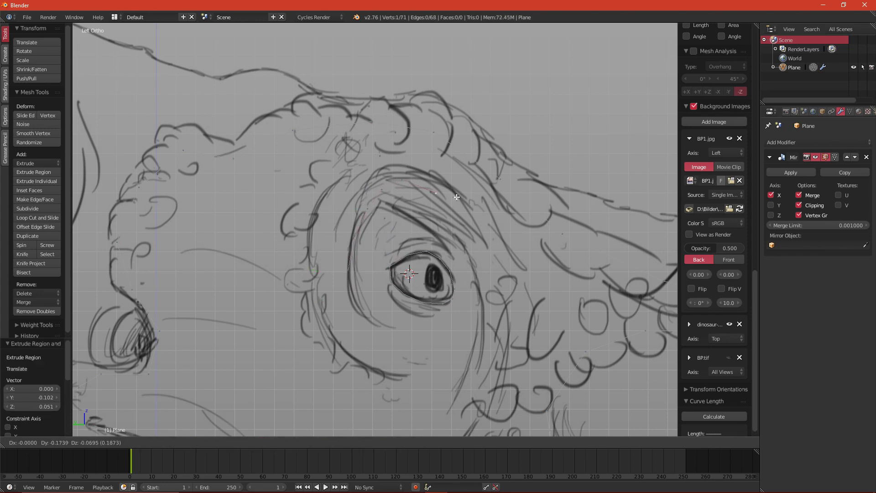
pyautogui.click(524, 298)
# Shift the inner eye fold's vertices along X to arch the line around the eyeball
pyautogui.moveTo(524, 298); pyautogui.dragTo(537, 277, button='middle')
pyautogui.press('g')
pyautogui.press('x')
pyautogui.click(565, 278)
pyautogui.rightClick(501, 252)
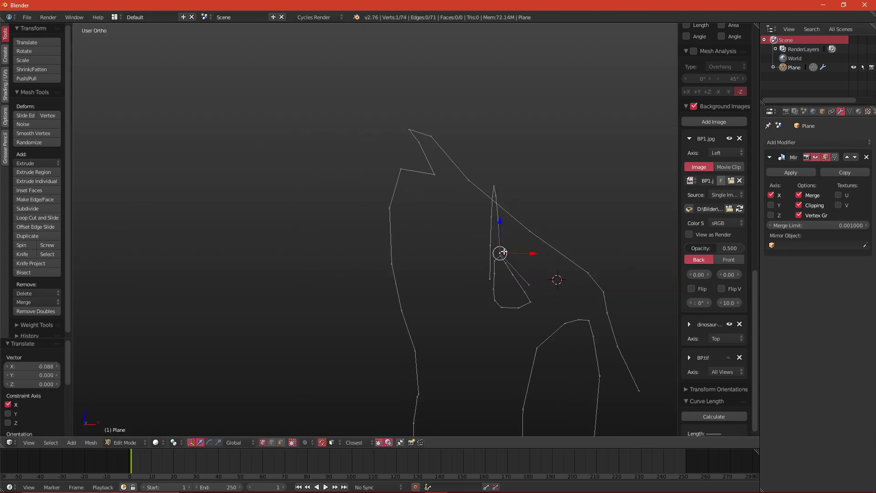
pyautogui.moveTo(483, 200); pyautogui.dragTo(520, 219, button='middle')
pyautogui.moveTo(486, 177); pyautogui.dragTo(451, 159, button='middle')
pyautogui.press('g')
pyautogui.press('x')
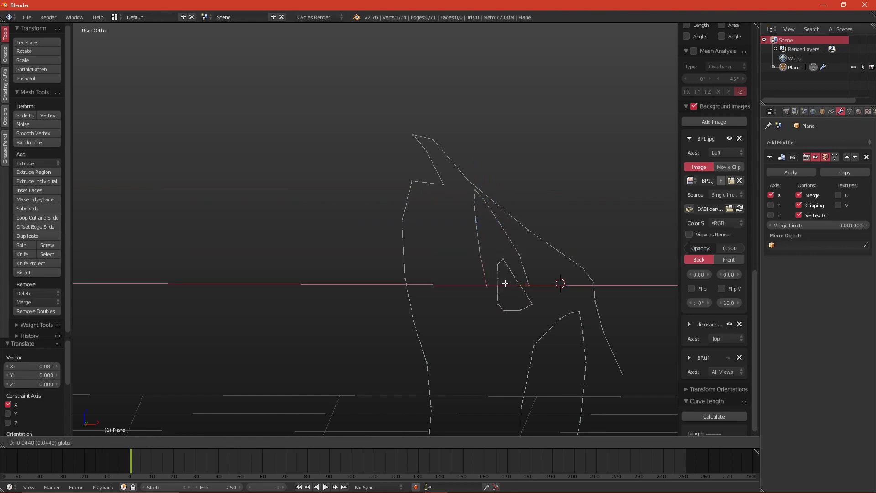
pyautogui.click(495, 282)
# Trace the rear edge of the outer eye socket with extruded vertices from its lower end up towards the skull top
pyautogui.scroll(-7, 543, 242)
pyautogui.moveTo(495, 283)
pyautogui.mouseDown(button='middle')
pyautogui.moveTo(543, 243)
pyautogui.moveTo(513, 289)
pyautogui.moveTo(486, 291)
pyautogui.mouseUp(button='middle')
pyautogui.press('Tab')
pyautogui.press('ctrl+KP_3')
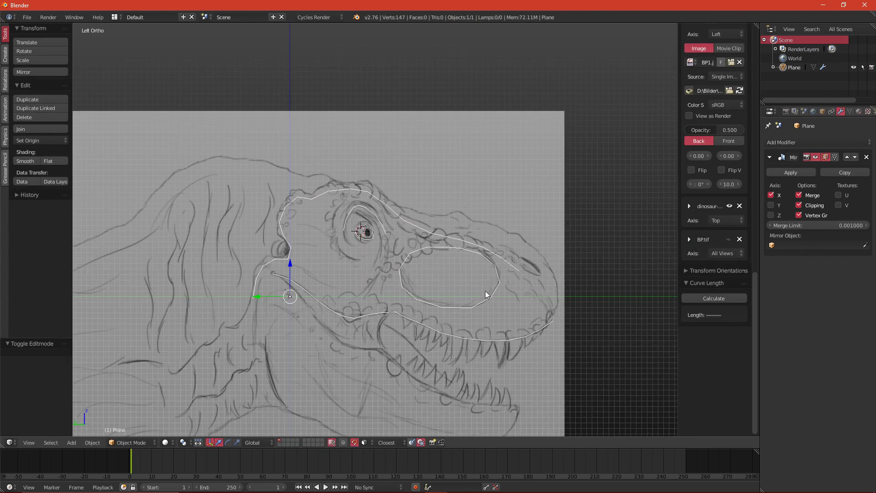
pyautogui.press('Tab')
pyautogui.scroll(7, 358, 219)
pyautogui.rightClick(307, 258)
pyautogui.press('e')
pyautogui.click(287, 312)
pyautogui.keyDown('shift'); pyautogui.moveTo(273, 270); pyautogui.dragTo(295, 333, button='middle'); pyautogui.keyUp('shift')
pyautogui.press('e')
pyautogui.click(291, 287)
pyautogui.press('e')
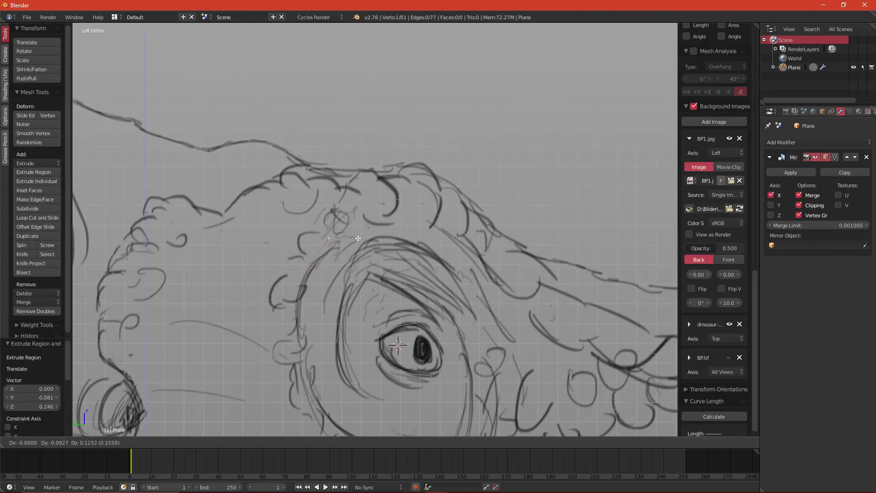
pyautogui.click(343, 217)
# Connect the upper end of the outer socket line to the skull's top contour with an edge
pyautogui.keyDown('shift'); pyautogui.rightClick(359, 189); pyautogui.keyUp('shift')
pyautogui.moveTo(365, 194); pyautogui.dragTo(256, 237, button='middle')
pyautogui.press('f')
# Shift the rear socket line's vertices along X to blend them between the skull contour and the cheek
pyautogui.rightClick(428, 217)
pyautogui.moveTo(463, 218); pyautogui.dragTo(403, 221)
pyautogui.rightClick(428, 254)
pyautogui.moveTo(461, 254); pyautogui.dragTo(399, 246)
pyautogui.rightClick(419, 245)
pyautogui.moveTo(409, 330); pyautogui.dragTo(408, 330)
pyautogui.moveTo(407, 330); pyautogui.dragTo(412, 361, button='middle')
pyautogui.rightClick(418, 368)
pyautogui.moveTo(452, 368); pyautogui.dragTo(450, 344)
pyautogui.moveTo(449, 345); pyautogui.dragTo(423, 322, button='middle')
# Extrude the lower end of the outer socket line forward below the eye and up to its front in side view
pyautogui.press('KP_1')
pyautogui.press('ctrl+KP_3')
pyautogui.scroll(2, 389, 313)
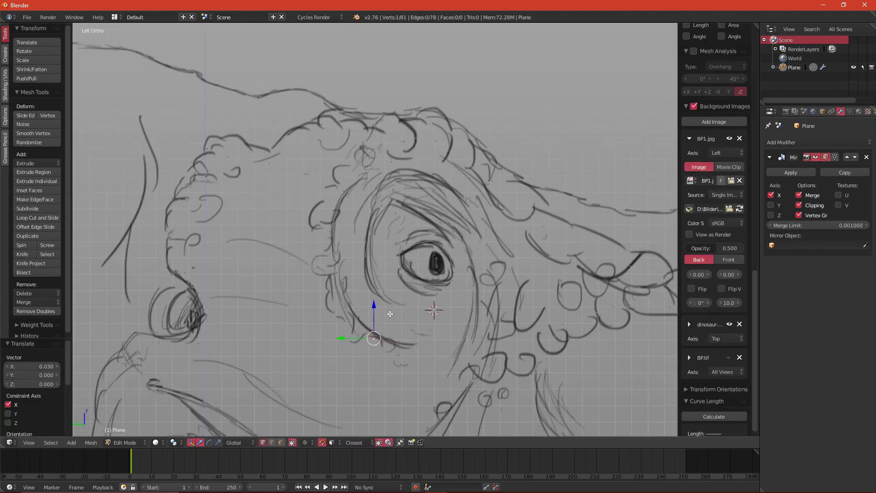
pyautogui.rightClick(409, 344)
pyautogui.scroll(1, 465, 328)
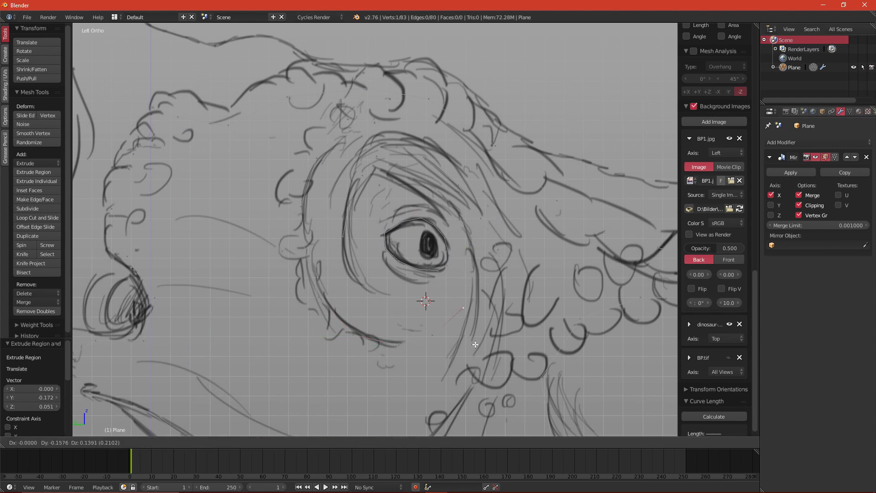
pyautogui.click(476, 344)
pyautogui.press('e')
pyautogui.click(488, 305)
# Shift the new front vertices of the outer socket line inward along X
pyautogui.moveTo(488, 305); pyautogui.dragTo(320, 292, button='middle')
pyautogui.moveTo(540, 269); pyautogui.dragTo(582, 270)
pyautogui.moveTo(582, 269); pyautogui.dragTo(589, 269)
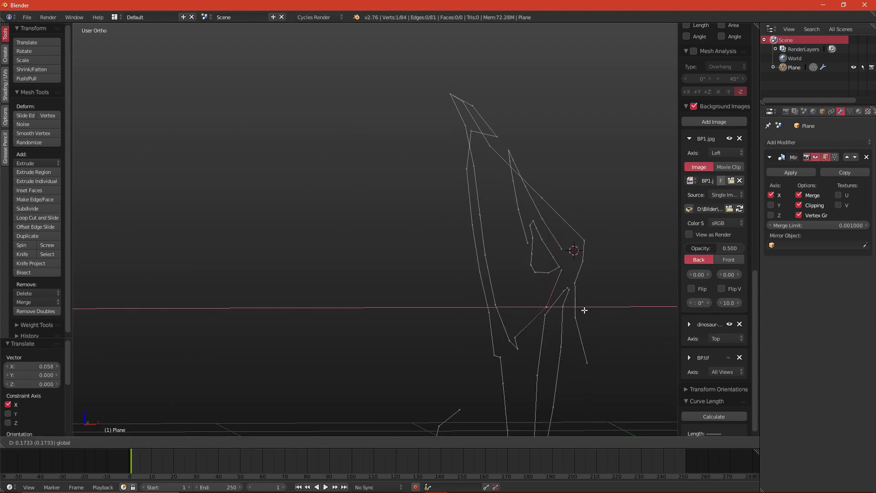
pyautogui.rightClick(517, 348)
pyautogui.moveTo(518, 349); pyautogui.dragTo(404, 312, button='middle')
# Return to the left side view and set the BP1.jpg background image's opacity to 0.2
pyautogui.press('Tab')
pyautogui.press('Tab')
pyautogui.press('KP_1')
pyautogui.press('ctrl+KP_3')
pyautogui.scroll(5, 375, 166)
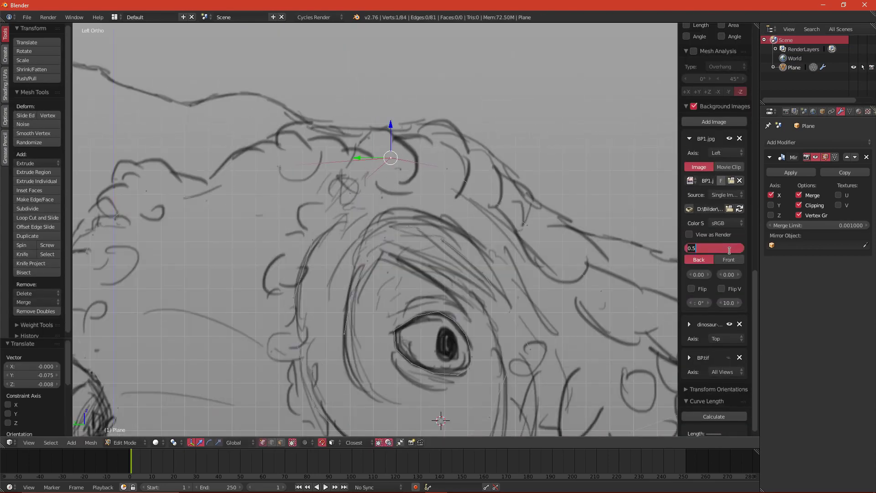
pyautogui.write('0.2')
pyautogui.press('Return')
# Extrude the front end of the outer eye socket line down toward the cheek above the mouth
pyautogui.scroll(-9, 417, 282)
pyautogui.scroll(3, 417, 281)
pyautogui.keyDown('shift'); pyautogui.moveTo(352, 246); pyautogui.dragTo(363, 252, button='middle'); pyautogui.keyUp('shift')
pyautogui.rightClick(375, 170)
pyautogui.scroll(2, 375, 170)
pyautogui.press('e')
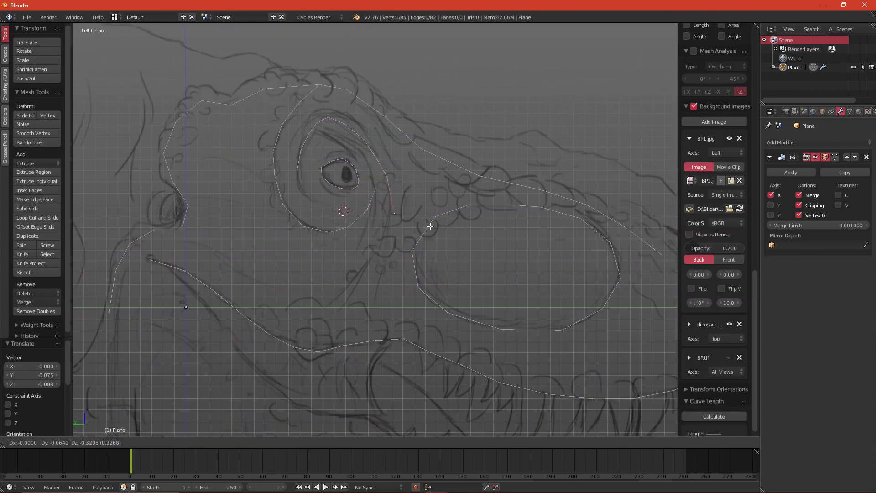
pyautogui.click(430, 226)
pyautogui.press('e')
# Shift the vertices of the line between the eye and the skull opening along X to follow the skull's curvature
pyautogui.moveTo(353, 292); pyautogui.dragTo(462, 256, button='middle')
pyautogui.rightClick(431, 158)
pyautogui.press('g')
pyautogui.press('x')
pyautogui.moveTo(444, 206); pyautogui.dragTo(456, 196, button='middle')
pyautogui.press('g')
pyautogui.press('x')
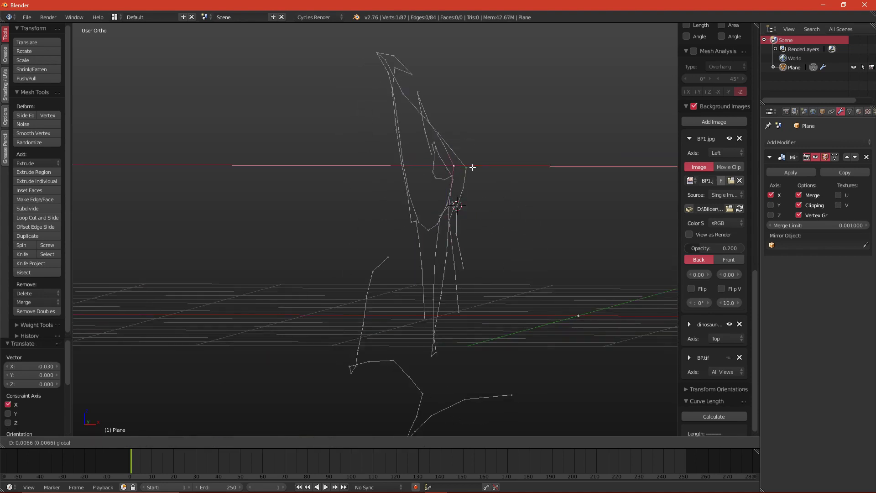
pyautogui.click(473, 168)
pyautogui.moveTo(473, 167); pyautogui.dragTo(463, 214, button='middle')
pyautogui.rightClick(462, 213)
pyautogui.moveTo(456, 269)
pyautogui.mouseDown(button='middle')
pyautogui.moveTo(446, 233)
pyautogui.moveTo(456, 256)
pyautogui.mouseUp(button='middle')
pyautogui.rightClick(484, 220)
pyautogui.press('g')
pyautogui.press('x')
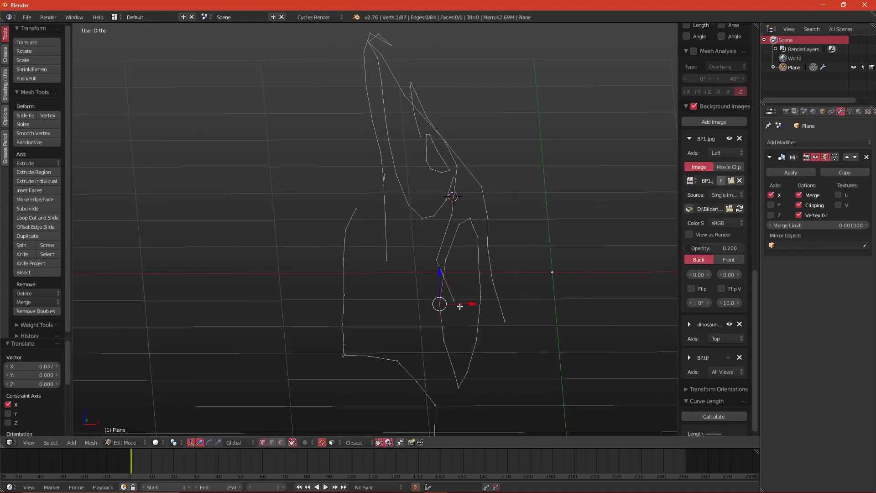
# Shift the lower end of the front socket line outward along X and even out its neighbouring vertex
pyautogui.rightClick(459, 306)
pyautogui.press('g')
pyautogui.press('x')
pyautogui.click(429, 305)
pyautogui.moveTo(429, 306); pyautogui.dragTo(447, 274, button='middle')
pyautogui.rightClick(448, 273)
pyautogui.moveTo(457, 312)
pyautogui.mouseDown(button='middle')
pyautogui.moveTo(439, 358)
pyautogui.moveTo(452, 297)
pyautogui.moveTo(451, 311)
pyautogui.mouseUp(button='middle')
pyautogui.rightClick(449, 277)
pyautogui.press('g')
pyautogui.press('x')
pyautogui.click(456, 278)
# Shift the skull opening's lower rear vertex outward along X by about 0.047
pyautogui.rightClick(449, 310)
pyautogui.rightClick(446, 262)
pyautogui.press('g')
pyautogui.press('x')
pyautogui.click(440, 263)
# In left side view, extrude the upper jaw line's front end up around the snout tip and back along the snout's upper profile
pyautogui.moveTo(301, 291); pyautogui.dragTo(391, 275, button='middle')
pyautogui.press('KP_3')
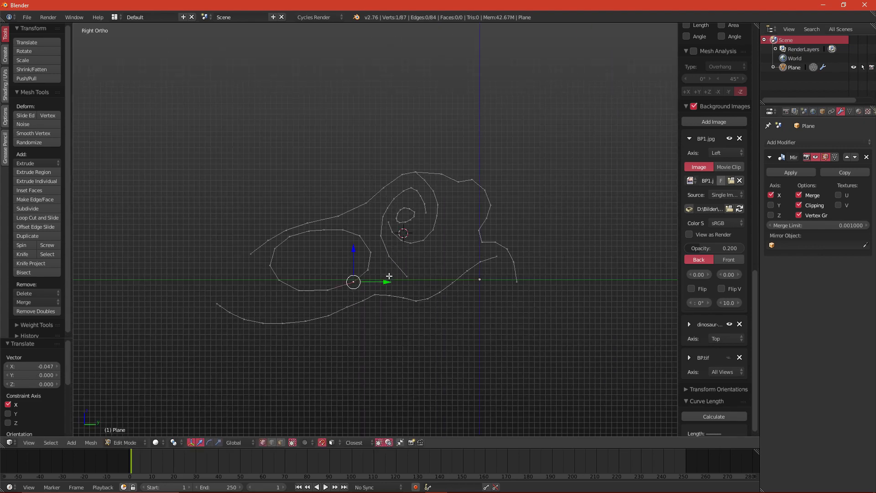
pyautogui.press('ctrl+KP_3')
pyautogui.scroll(3, 309, 225)
pyautogui.keyDown('shift'); pyautogui.moveTo(309, 225); pyautogui.dragTo(410, 282, button='middle'); pyautogui.keyUp('shift')
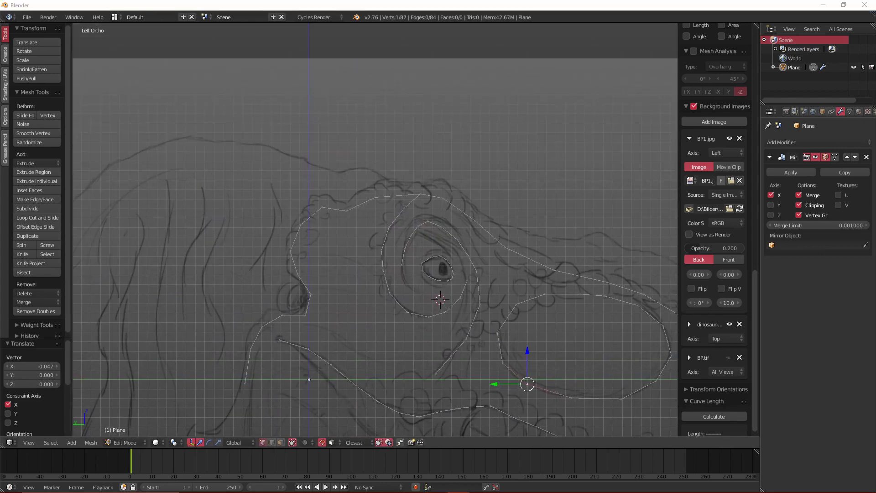
pyautogui.keyDown('shift'); pyautogui.moveTo(395, 220); pyautogui.dragTo(372, 190, button='middle'); pyautogui.keyUp('shift')
pyautogui.scroll(2, 157, 131)
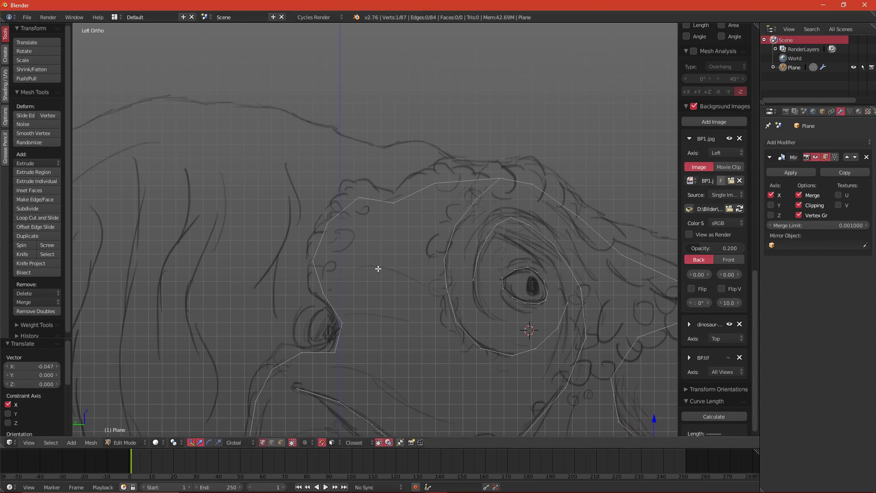
pyautogui.keyDown('shift'); pyautogui.moveTo(374, 270); pyautogui.dragTo(461, 150, button='middle'); pyautogui.keyUp('shift')
pyautogui.scroll(-1, 461, 155)
pyautogui.rightClick(471, 357)
pyautogui.click(502, 266)
pyautogui.keyDown('shift'); pyautogui.moveTo(500, 278); pyautogui.dragTo(504, 310, button='middle'); pyautogui.keyUp('shift')
pyautogui.press('e')
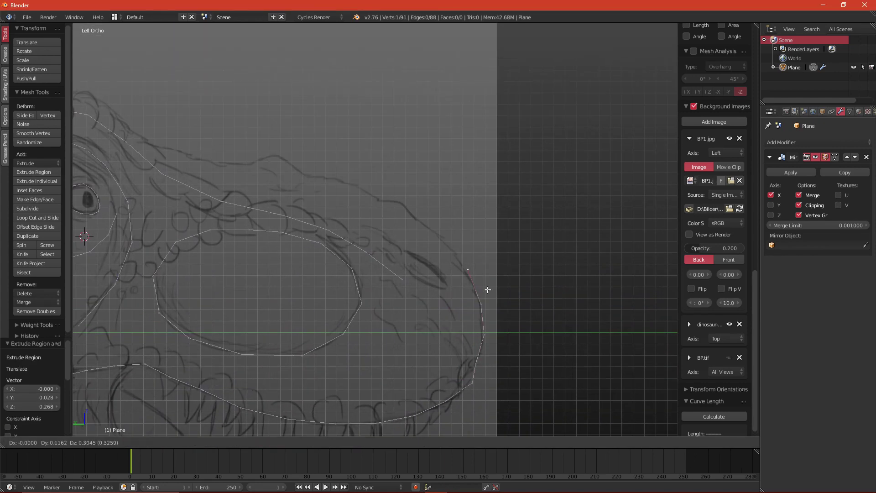
pyautogui.press('e')
pyautogui.click(253, 157)
pyautogui.press('e')
# Continue extruding the upper profile backward along the snout ridge and over the brow to behind the eye
pyautogui.keyDown('shift'); pyautogui.moveTo(292, 180); pyautogui.dragTo(484, 338, button='middle'); pyautogui.keyUp('shift')
pyautogui.click(404, 295)
pyautogui.press('e')
pyautogui.click(433, 324)
pyautogui.press('e')
pyautogui.click(390, 311)
pyautogui.keyDown('shift'); pyautogui.moveTo(397, 308); pyautogui.dragTo(508, 318, button='middle'); pyautogui.keyUp('shift')
pyautogui.press('e')
pyautogui.press('e')
pyautogui.click(337, 234)
pyautogui.press('e')
pyautogui.click(310, 229)
pyautogui.press('e')
pyautogui.click(291, 238)
pyautogui.keyDown('shift'); pyautogui.moveTo(289, 240); pyautogui.dragTo(483, 288, button='middle'); pyautogui.keyUp('shift')
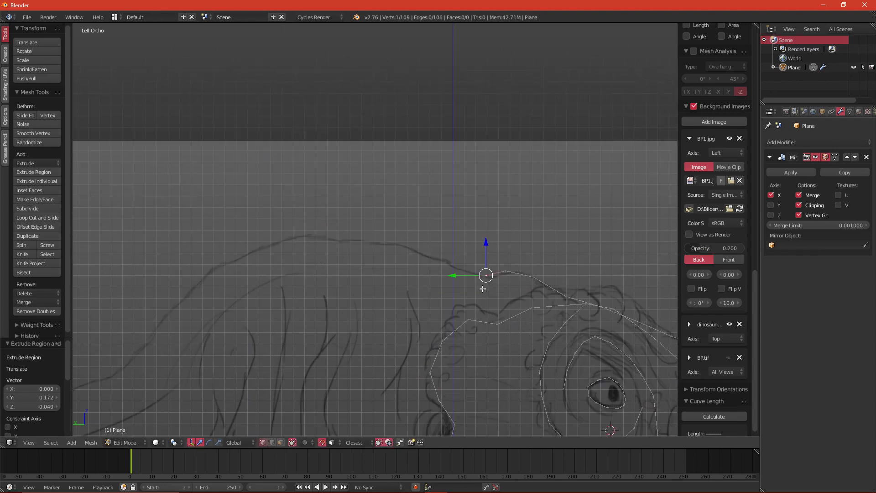
# Extend the upper profile backward over the head to the start of the neck
pyautogui.press('e')
pyautogui.click(258, 264)
pyautogui.press('e')
pyautogui.click(228, 279)
pyautogui.scroll(-5, 228, 280)
pyautogui.keyDown('shift'); pyautogui.moveTo(547, 392); pyautogui.dragTo(242, 286, button='middle'); pyautogui.keyUp('shift')
pyautogui.keyDown('shift'); pyautogui.moveTo(151, 277); pyautogui.dragTo(377, 305, button='middle'); pyautogui.keyUp('shift')
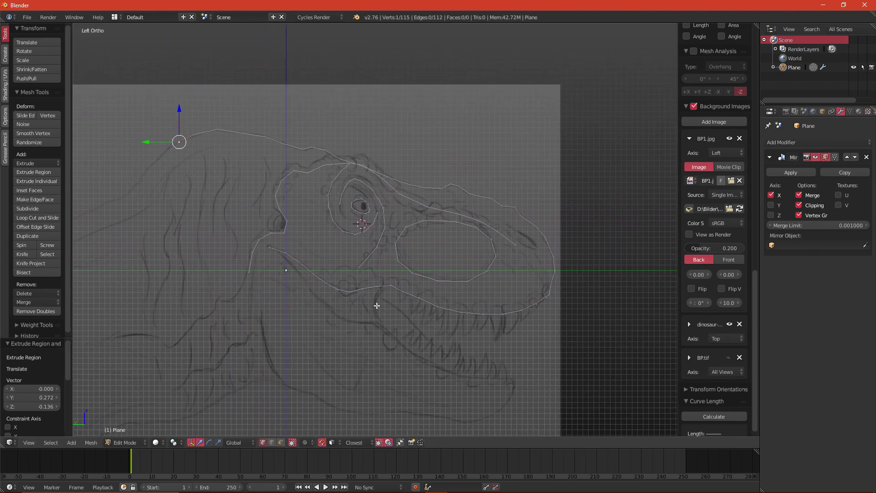
# Lower the front end of the snout ridge line running above the skull opening
pyautogui.keyDown('shift'); pyautogui.moveTo(315, 249); pyautogui.dragTo(397, 274, button='middle'); pyautogui.keyUp('shift')
pyautogui.scroll(4, 397, 274)
pyautogui.scroll(-2, 435, 216)
pyautogui.keyDown('shift'); pyautogui.moveTo(483, 216); pyautogui.dragTo(315, 216, button='middle'); pyautogui.keyUp('shift')
pyautogui.scroll(5, 469, 280)
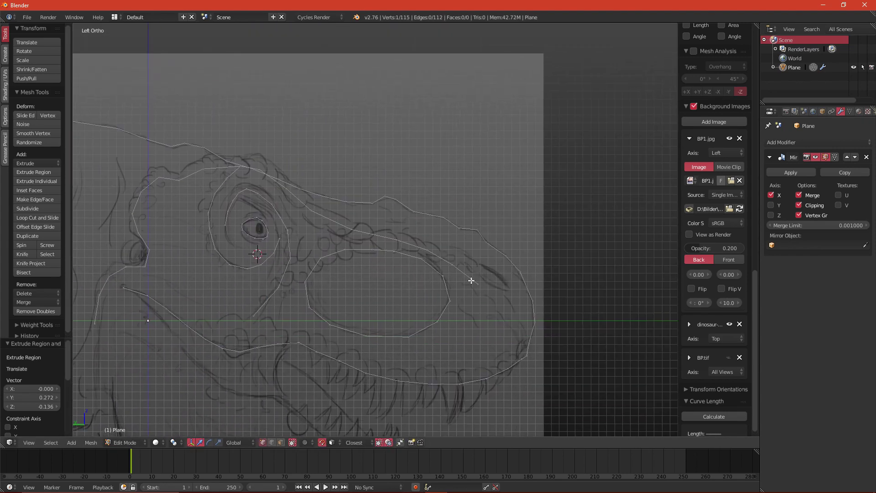
pyautogui.rightClick(442, 329)
pyautogui.press('g')
pyautogui.click(442, 355)
# Duplicate the ridge line's end vertex to the nostril and extrude it around the nostril outline
pyautogui.hotkey('shift', 'd')
pyautogui.click(452, 332)
pyautogui.press('e')
pyautogui.click(472, 358)
pyautogui.press('e')
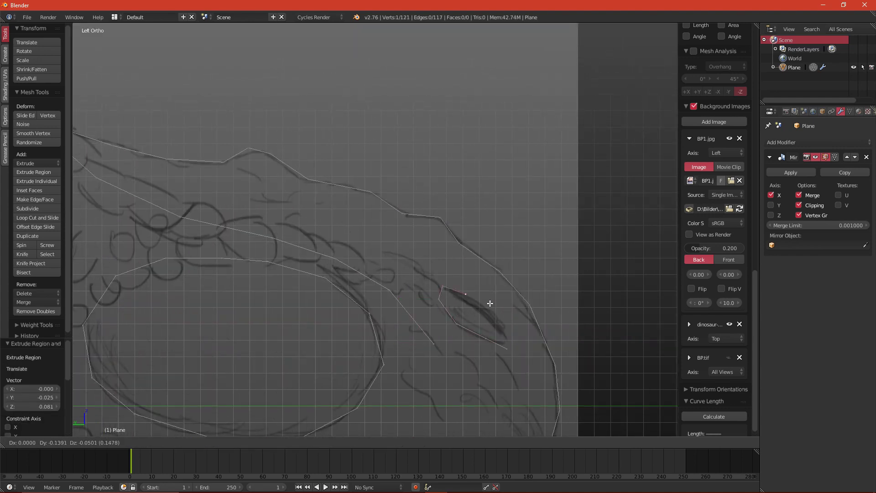
pyautogui.click(548, 363)
# Shift the nostril outline's vertices along X to fit the snout's curvature
pyautogui.moveTo(548, 363); pyautogui.dragTo(497, 335, button='middle')
pyautogui.moveTo(474, 323); pyautogui.dragTo(511, 324)
pyautogui.rightClick(446, 311)
pyautogui.moveTo(477, 310); pyautogui.dragTo(512, 310)
pyautogui.rightClick(451, 285)
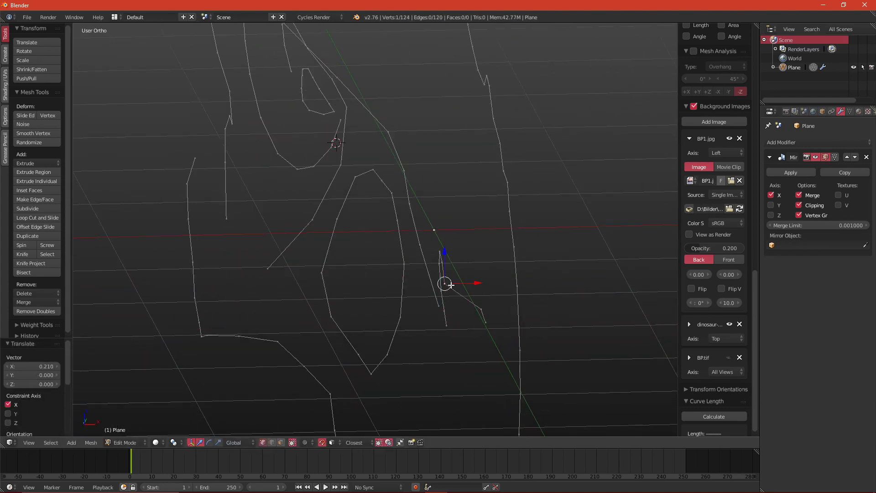
pyautogui.moveTo(486, 263); pyautogui.dragTo(484, 263)
pyautogui.rightClick(439, 252)
pyautogui.moveTo(465, 252); pyautogui.dragTo(479, 251)
pyautogui.moveTo(479, 253); pyautogui.dragTo(475, 235, button='middle')
pyautogui.rightClick(444, 281)
pyautogui.rightClick(448, 327)
pyautogui.moveTo(476, 326); pyautogui.dragTo(505, 327)
pyautogui.moveTo(505, 326); pyautogui.dragTo(418, 270, button='middle')
pyautogui.rightClick(418, 234)
pyautogui.moveTo(437, 236); pyautogui.dragTo(441, 237)
# Examine the whole head outline in Object Mode from an angled view, and return to Edit Mode in left side view
pyautogui.press('Tab')
pyautogui.scroll(-6, 446, 238)
pyautogui.moveTo(413, 259); pyautogui.dragTo(472, 283, button='middle')
pyautogui.keyDown('shift'); pyautogui.moveTo(448, 350); pyautogui.dragTo(342, 278, button='middle'); pyautogui.keyUp('shift')
pyautogui.press('Tab')
pyautogui.press('ctrl+KP_3')
pyautogui.scroll(4, 389, 297)
pyautogui.scroll(-1, 389, 297)
pyautogui.keyDown('shift'); pyautogui.moveTo(436, 351); pyautogui.dragTo(485, 137, button='middle'); pyautogui.keyUp('shift')
# Extrude the mouth corner vertex down and forward along the rear part of the lower jaw's upper edge
pyautogui.rightClick(197, 141)
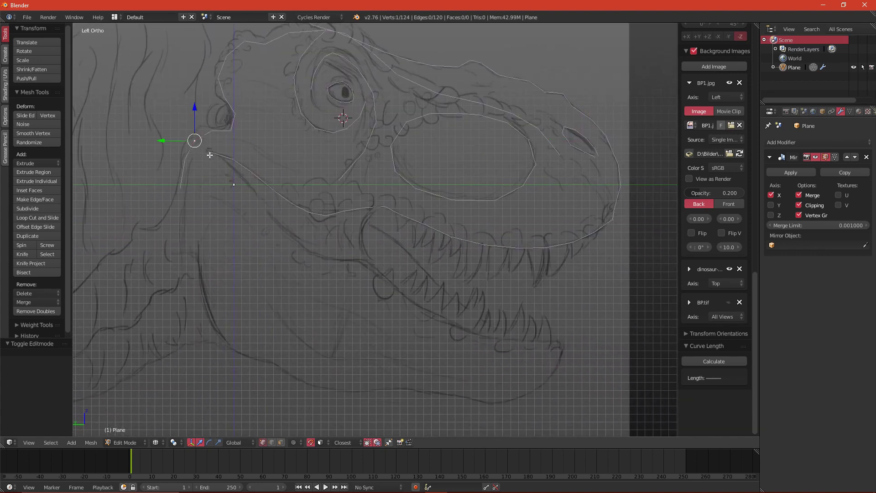
pyautogui.rightClick(210, 153)
pyautogui.keyDown('shift'); pyautogui.moveTo(537, 247); pyautogui.dragTo(589, 300, button='middle'); pyautogui.keyUp('shift')
pyautogui.scroll(-2, 588, 300)
pyautogui.scroll(5, 349, 227)
pyautogui.keyDown('shift'); pyautogui.moveTo(256, 223); pyautogui.dragTo(318, 249, button='middle'); pyautogui.keyUp('shift')
pyautogui.press('e')
pyautogui.click(314, 269)
pyautogui.press('e')
pyautogui.click(346, 299)
pyautogui.press('e')
pyautogui.click(365, 337)
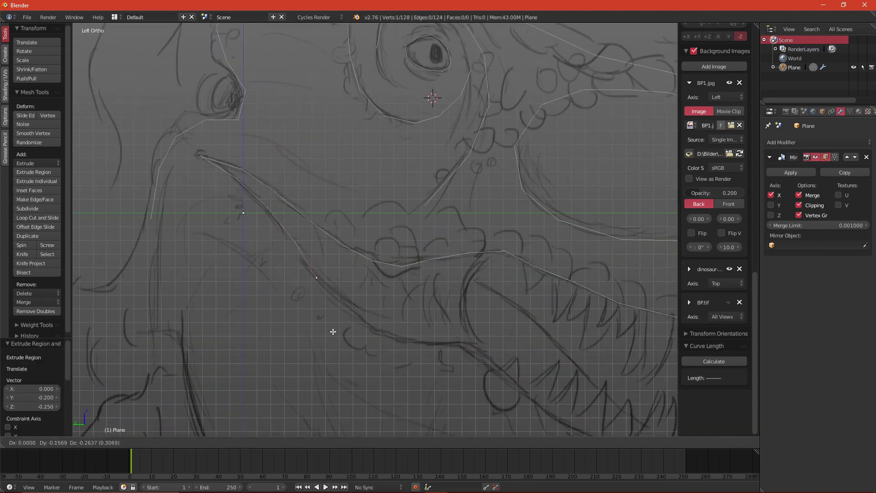
pyautogui.click(480, 431)
# Continue extruding the lower jaw's upper edge forward beneath the rear lower teeth
pyautogui.keyDown('shift'); pyautogui.moveTo(424, 384); pyautogui.dragTo(355, 316, button='middle'); pyautogui.keyUp('shift')
pyautogui.press('e')
pyautogui.click(389, 320)
pyautogui.press('e')
pyautogui.click(419, 318)
pyautogui.press('e')
pyautogui.click(441, 330)
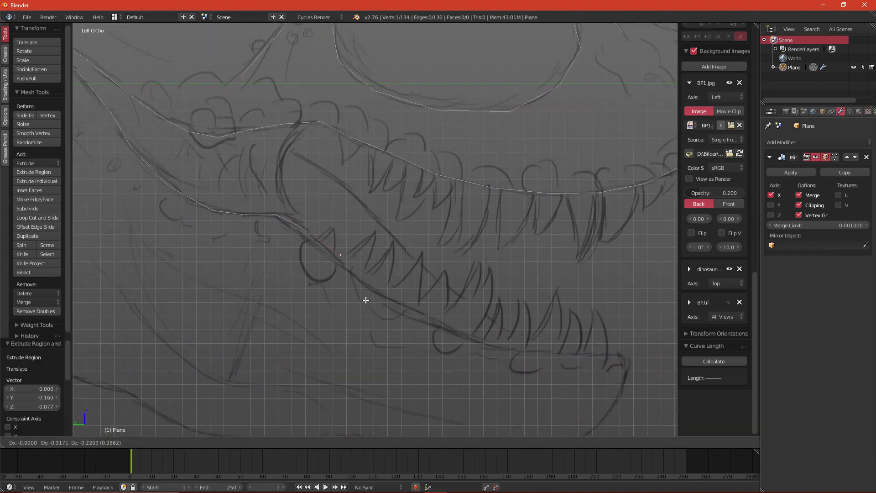
pyautogui.click(538, 404)
# Extrude the lower jaw's upper edge forward to the jaw tip beneath the front teeth
pyautogui.keyDown('shift'); pyautogui.moveTo(543, 402); pyautogui.dragTo(350, 312, button='middle'); pyautogui.keyUp('shift')
pyautogui.press('e')
pyautogui.click(408, 321)
pyautogui.press('e')
pyautogui.click(526, 328)
pyautogui.scroll(-5, 524, 337)
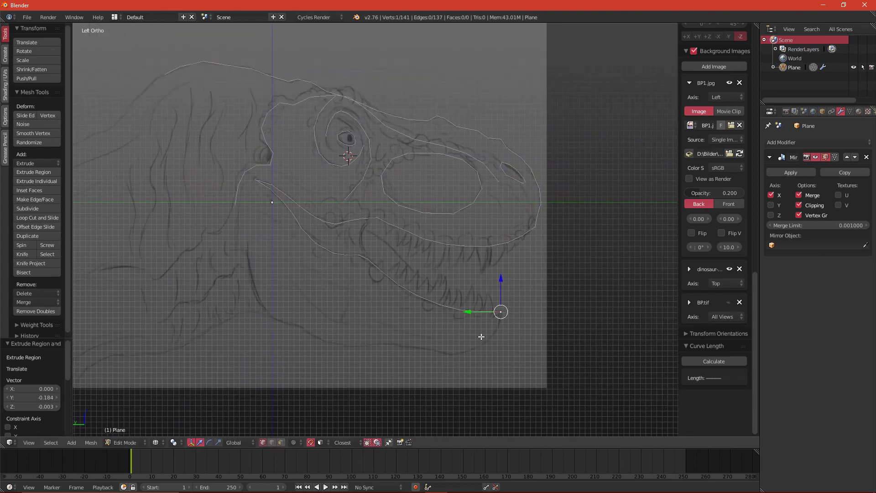
# Snap the 3D cursor to the vertex at the corner of the mouth in left side view
pyautogui.moveTo(481, 336); pyautogui.dragTo(466, 296, button='middle')
pyautogui.press('ctrl+KP_3')
pyautogui.rightClick(257, 208)
pyautogui.hotkey('shift', 's')
pyautogui.click(254, 244)
# Rotate the lower jaw's upper edge vertices, except the mouth corner, about the 3D cursor towards the upper jaw
pyautogui.rightClick(497, 336)
pyautogui.press('c')
pyautogui.moveTo(493, 336); pyautogui.dragTo(339, 298)
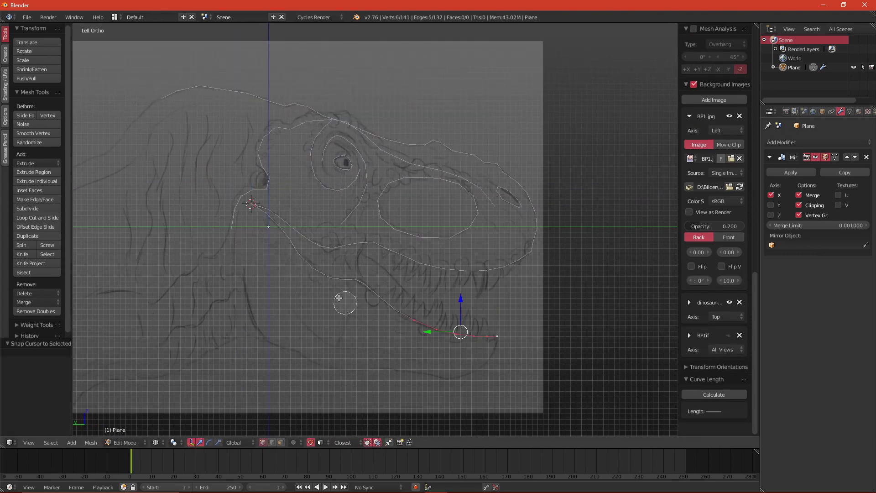
pyautogui.press('.')
pyautogui.scroll(2, 347, 283)
pyautogui.press('r')
pyautogui.click(464, 334)
# Move the stray vertex in the rear part of the lower jaw's upper edge so the edge follows the upper mouth line
pyautogui.scroll(4, 413, 315)
pyautogui.rightClick(473, 370)
pyautogui.press('g')
pyautogui.click(479, 361)
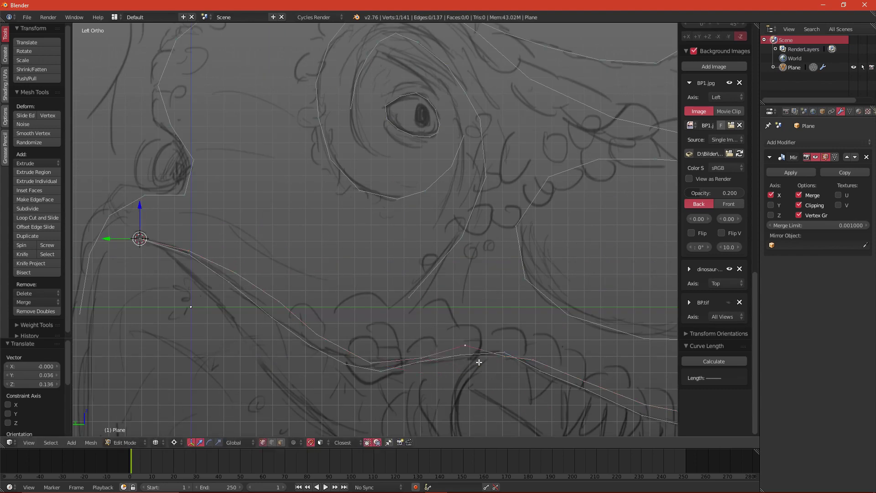
pyautogui.click(467, 348)
# In top view, shift the lower jaw vertices just ahead of the mouth corner along X to follow the head outline
pyautogui.scroll(-2, 423, 375)
pyautogui.moveTo(423, 375); pyautogui.dragTo(329, 279, button='middle')
pyautogui.scroll(-3, 329, 279)
pyautogui.press('KP_7')
pyautogui.keyDown('shift'); pyautogui.moveTo(341, 81); pyautogui.dragTo(386, 153, button='middle'); pyautogui.keyUp('shift')
pyautogui.scroll(4, 386, 153)
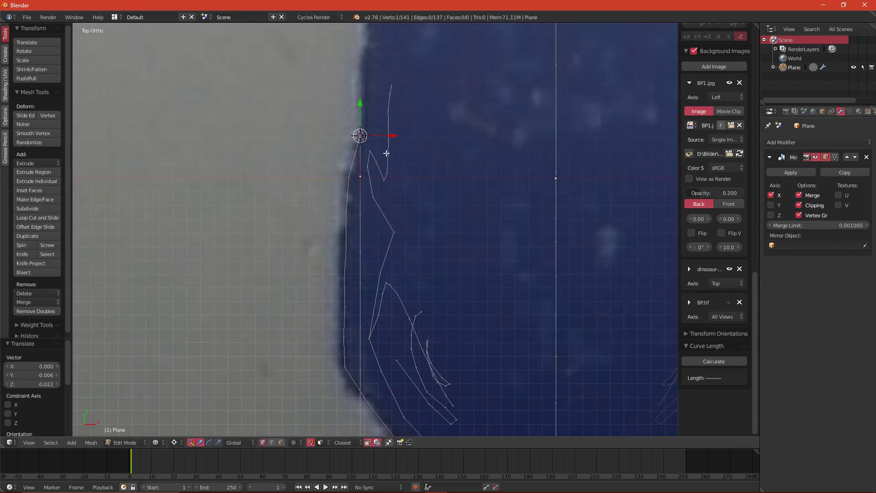
pyautogui.rightClick(360, 215)
pyautogui.moveTo(393, 214); pyautogui.dragTo(386, 214)
pyautogui.keyDown('shift'); pyautogui.moveTo(373, 285); pyautogui.dragTo(348, 196, button='middle'); pyautogui.keyUp('shift')
pyautogui.rightClick(335, 194)
pyautogui.moveTo(366, 194); pyautogui.dragTo(367, 194)
# Shift the lower jaw vertices where the head narrows towards the snout inward along X
pyautogui.keyDown('shift'); pyautogui.moveTo(363, 230); pyautogui.dragTo(341, 197, button='middle'); pyautogui.keyUp('shift')
pyautogui.rightClick(281, 221)
pyautogui.moveTo(309, 223); pyautogui.dragTo(333, 223)
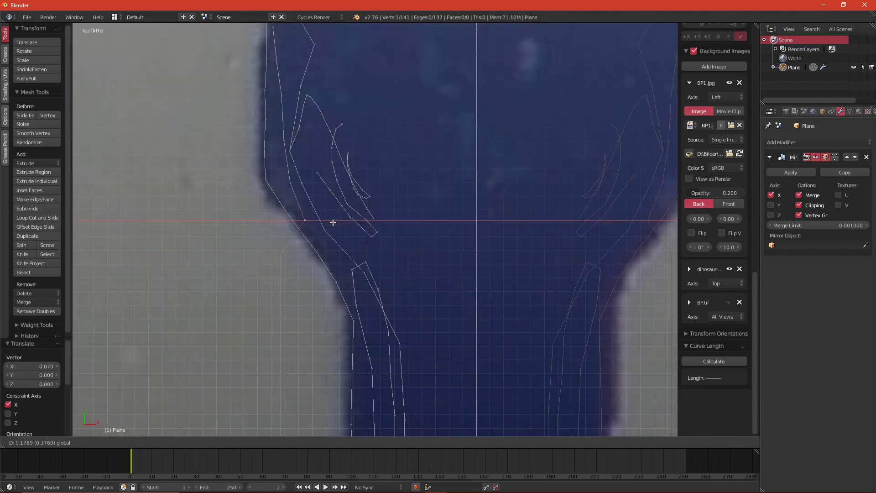
pyautogui.moveTo(330, 185); pyautogui.dragTo(331, 186)
pyautogui.rightClick(284, 141)
pyautogui.moveTo(315, 140); pyautogui.dragTo(325, 140)
pyautogui.keyDown('shift'); pyautogui.moveTo(329, 255); pyautogui.dragTo(258, 149, button='middle'); pyautogui.keyUp('shift')
# Select the remaining front vertices of the lower jaw edge and shift them together inward along X beneath the snout
pyautogui.rightClick(211, 170)
pyautogui.scroll(-5, 256, 191)
pyautogui.press('c')
pyautogui.moveTo(310, 340); pyautogui.dragTo(305, 235)
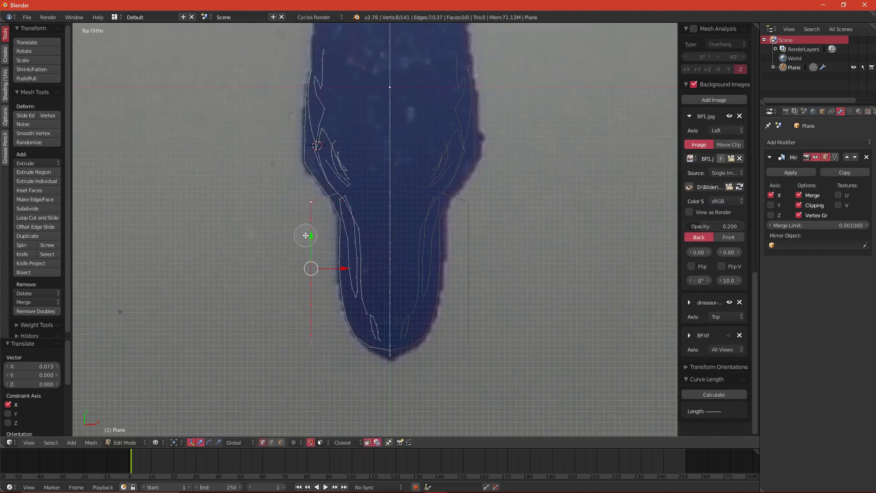
pyautogui.click(374, 278)
pyautogui.scroll(4, 374, 278)
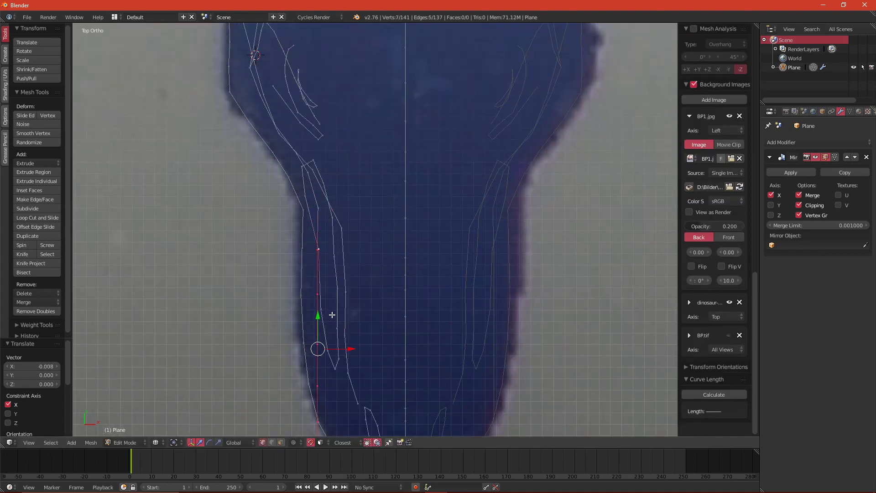
pyautogui.keyDown('shift'); pyautogui.moveTo(322, 253); pyautogui.dragTo(317, 192, button='middle'); pyautogui.keyUp('shift')
pyautogui.keyDown('shift'); pyautogui.rightClick(314, 188); pyautogui.keyUp('shift')
pyautogui.moveTo(351, 311); pyautogui.dragTo(350, 311)
# Shift the lower jaw vertices along the front of the snout inward along X one by one to match its taper
pyautogui.rightClick(313, 283)
pyautogui.moveTo(345, 283); pyautogui.dragTo(347, 283)
pyautogui.rightClick(329, 309)
pyautogui.moveTo(356, 355); pyautogui.dragTo(366, 355)
pyautogui.rightClick(312, 387)
pyautogui.moveTo(340, 387); pyautogui.dragTo(378, 387)
pyautogui.keyDown('shift'); pyautogui.moveTo(365, 383); pyautogui.dragTo(343, 329, button='middle'); pyautogui.keyUp('shift')
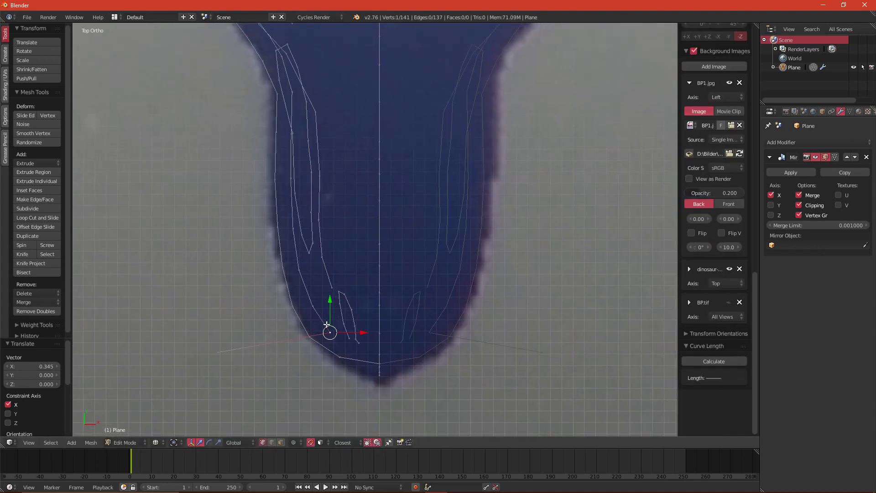
# Move the lower jaw's foremost vertex inward, extrude it to the mirror centre line and adjust the resulting tip edge
pyautogui.scroll(1, 329, 330)
pyautogui.moveTo(321, 352); pyautogui.dragTo(312, 345)
pyautogui.rightClick(186, 376)
pyautogui.moveTo(194, 379); pyautogui.dragTo(287, 377)
pyautogui.click(395, 375)
pyautogui.keyDown('shift'); pyautogui.rightClick(341, 366); pyautogui.keyUp('shift')
pyautogui.moveTo(360, 368); pyautogui.dragTo(375, 351)
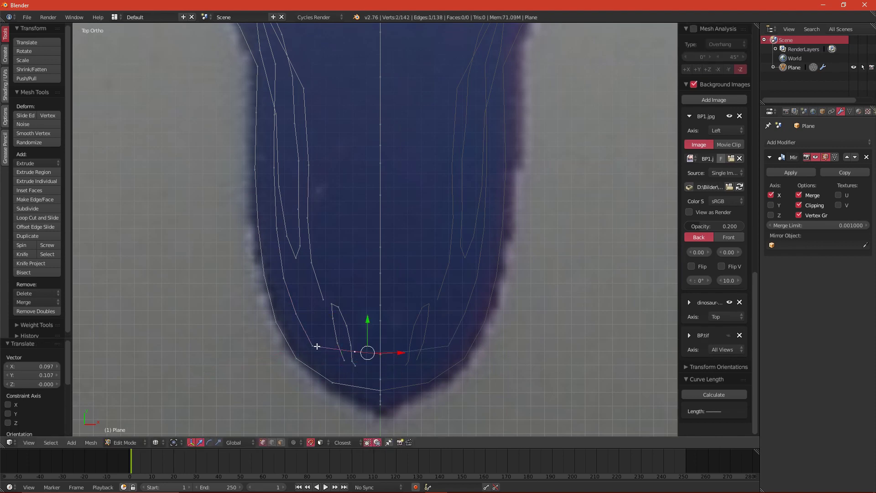
# Move the two lower jaw vertices beside the tip edge inward and back to round the front of the jaw
pyautogui.rightClick(314, 346)
pyautogui.moveTo(312, 346); pyautogui.dragTo(329, 332)
pyautogui.rightClick(298, 313)
pyautogui.moveTo(296, 314); pyautogui.dragTo(304, 307)
pyautogui.keyDown('shift'); pyautogui.moveTo(286, 207); pyautogui.dragTo(315, 306, button='middle'); pyautogui.keyUp('shift')
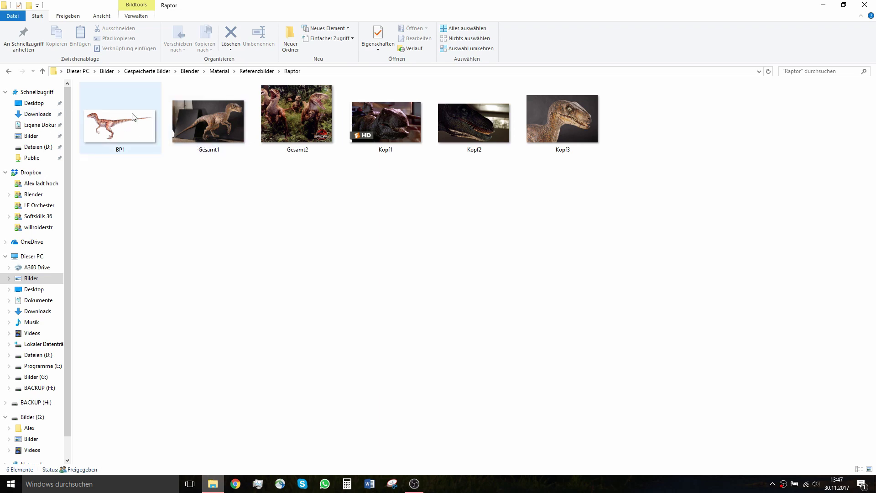
# Examine the side-view drawing BP1 and the other image thumbnails in the Raptor reference folder in File Explorer
pyautogui.moveTo(577, 151); pyautogui.dragTo(543, 168)
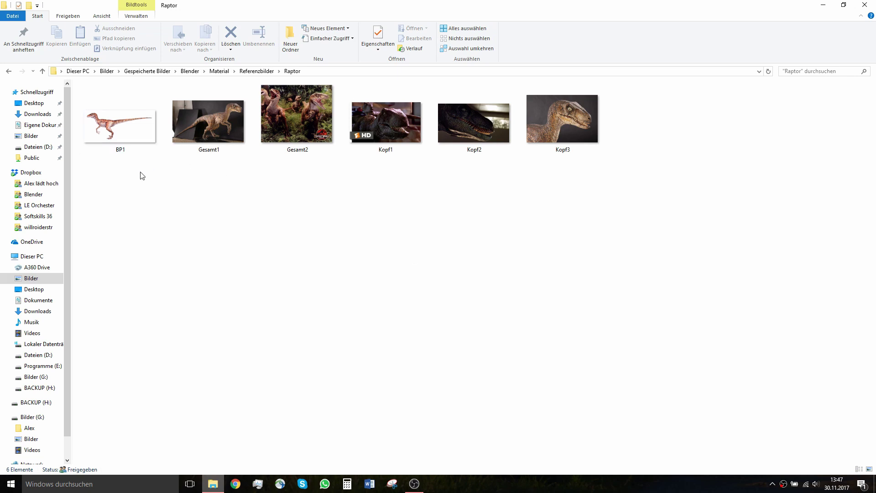
pyautogui.doubleClick(114, 134)
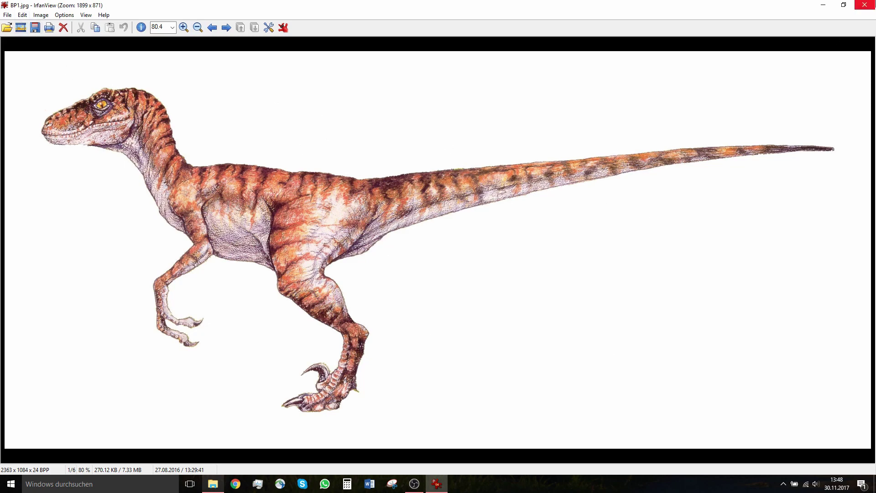
pyautogui.click(872, 3)
pyautogui.click(228, 130)
pyautogui.click(285, 125)
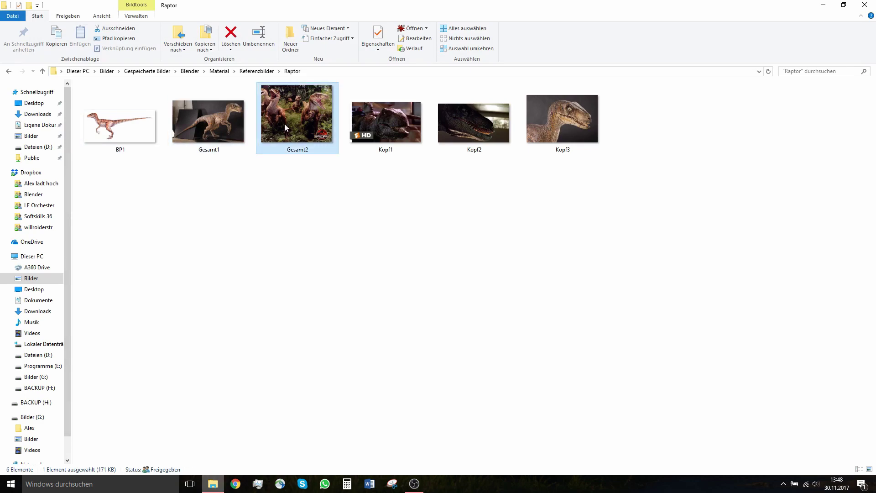
pyautogui.click(395, 130)
pyautogui.click(495, 133)
pyautogui.click(561, 134)
# Open Gesamt1 in IrfanView and view the raptor reference images through Kopf3 without continuing into another folder
pyautogui.doubleClick(204, 133)
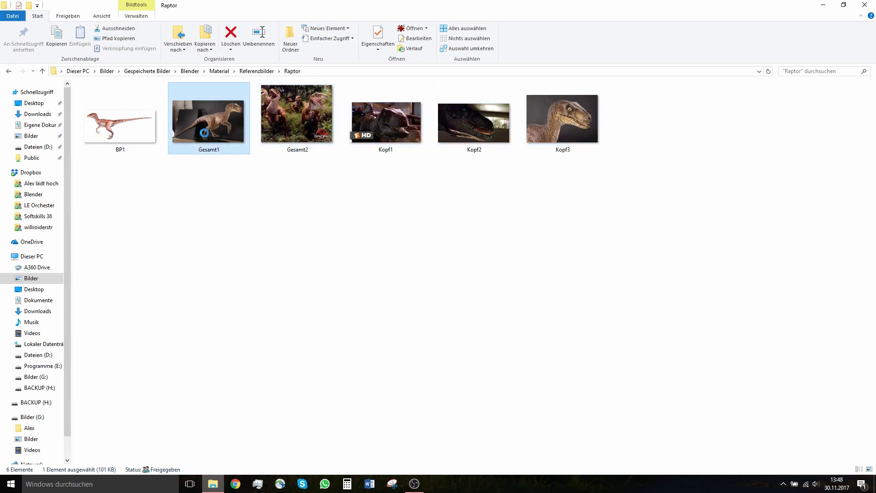
pyautogui.scroll(-2, 378, 264)
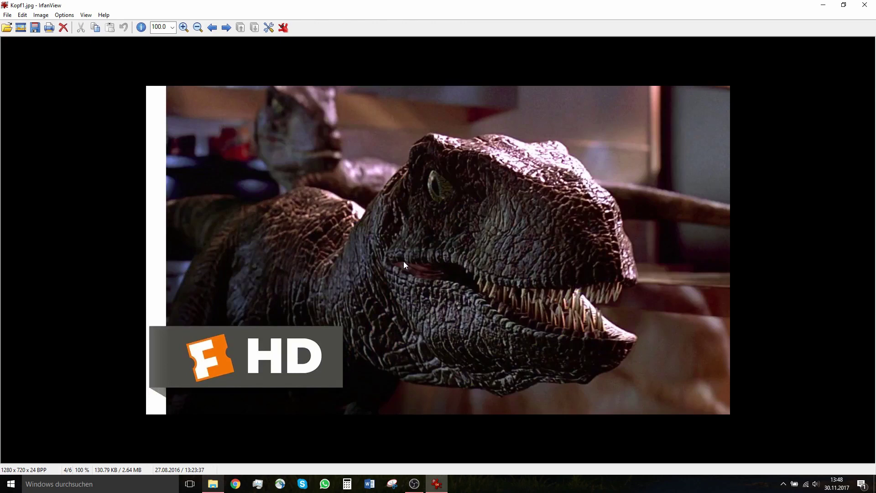
pyautogui.scroll(-1, 403, 261)
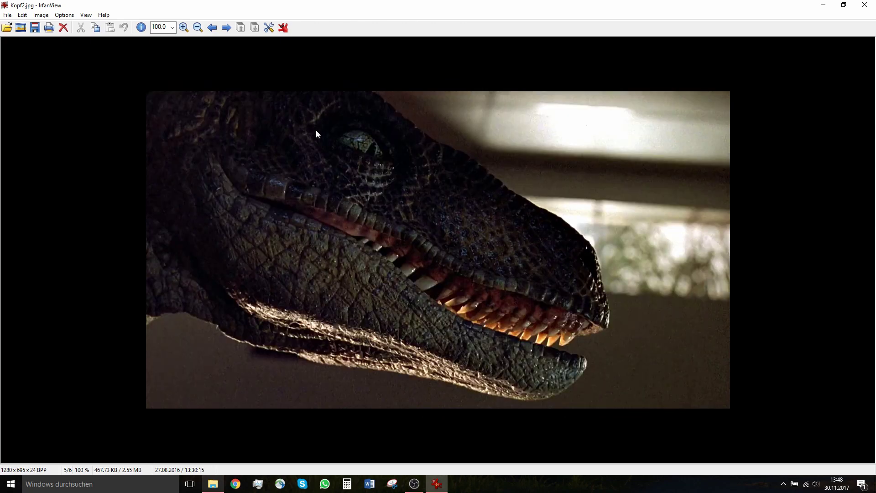
pyautogui.scroll(-1, 475, 287)
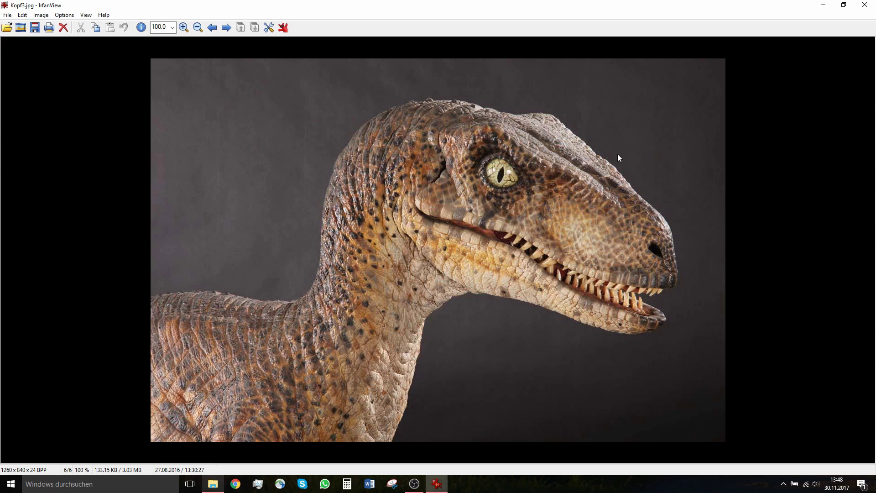
pyautogui.scroll(-1, 515, 216)
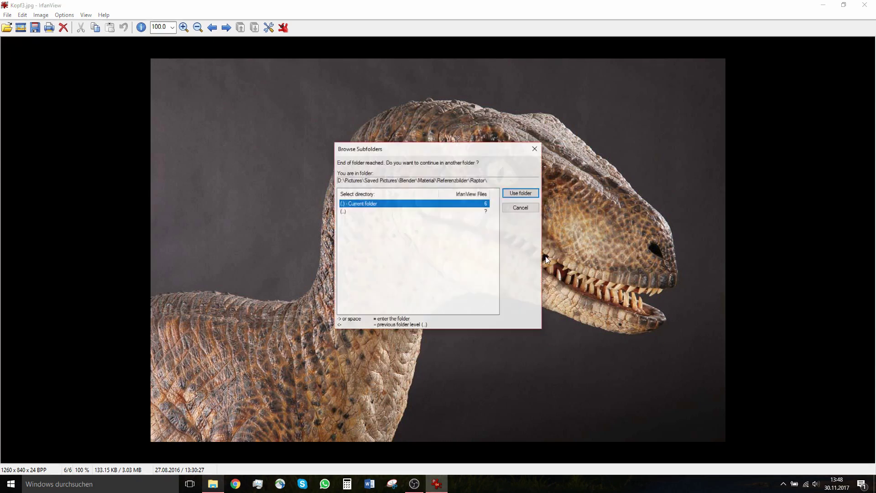
pyautogui.click(523, 210)
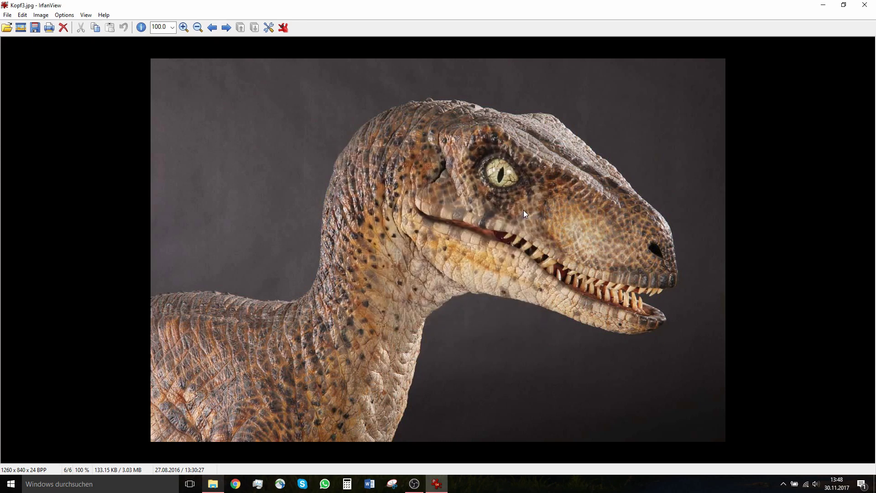
# Go back through the reference images from Kopf3 to BP1, examining the raptor's full body
pyautogui.scroll(3, 529, 209)
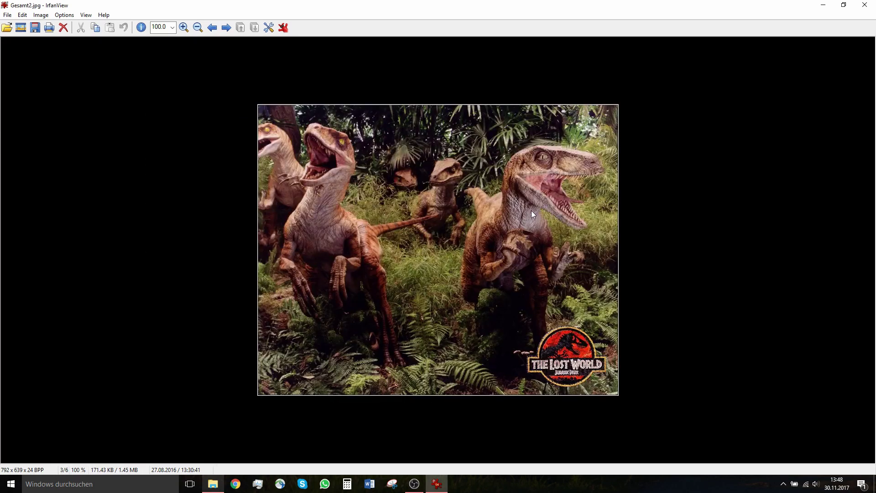
pyautogui.scroll(1, 531, 210)
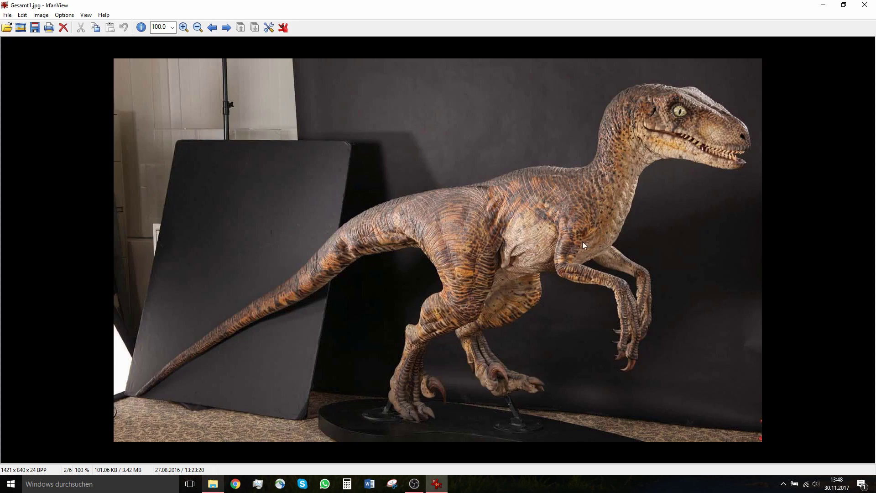
pyautogui.scroll(1, 583, 251)
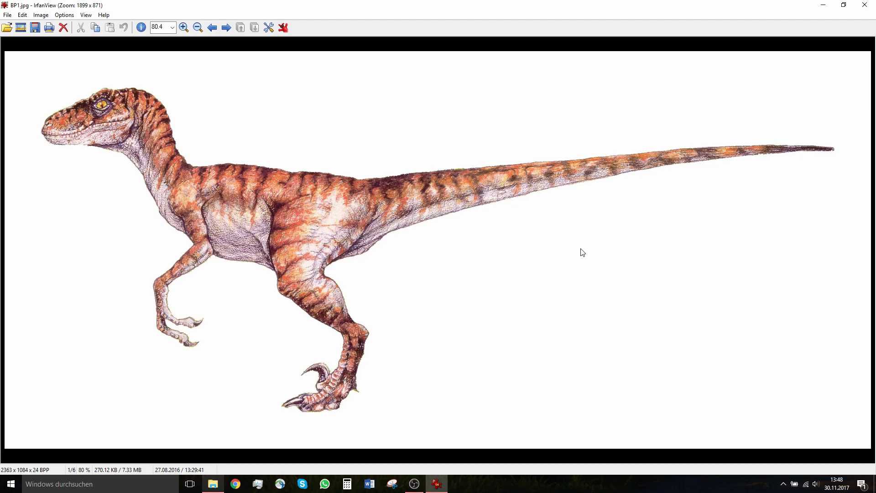
# Go through the Gesamt and Kopf images once more to examine the raptor's body, head shape, teeth and skin
pyautogui.scroll(-1, 584, 253)
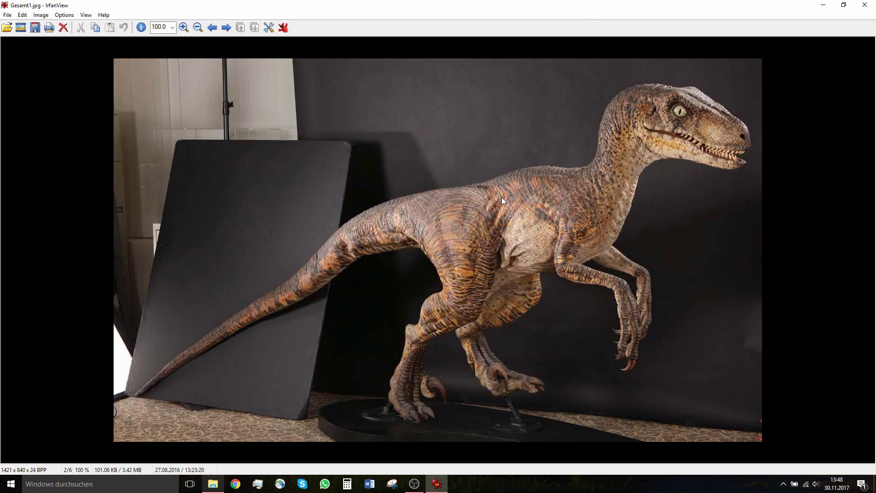
pyautogui.scroll(-1, 507, 214)
pyautogui.scroll(-1, 519, 212)
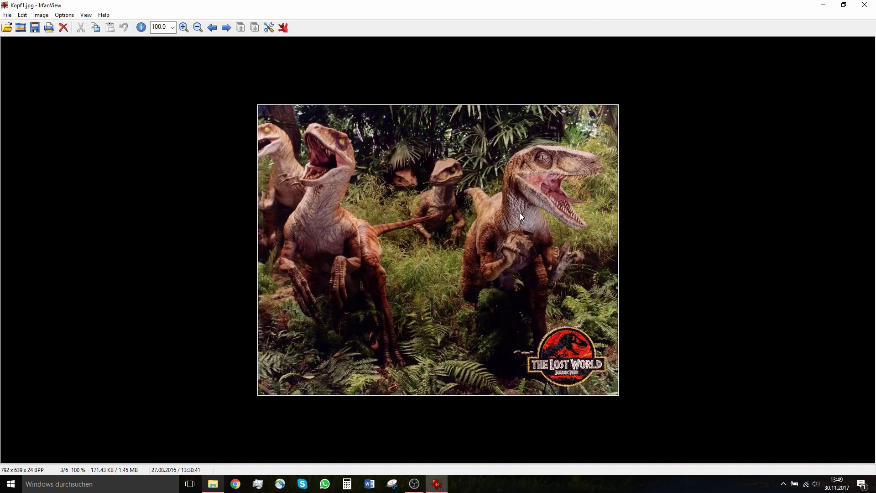
pyautogui.scroll(1, 504, 209)
pyautogui.scroll(-1, 494, 290)
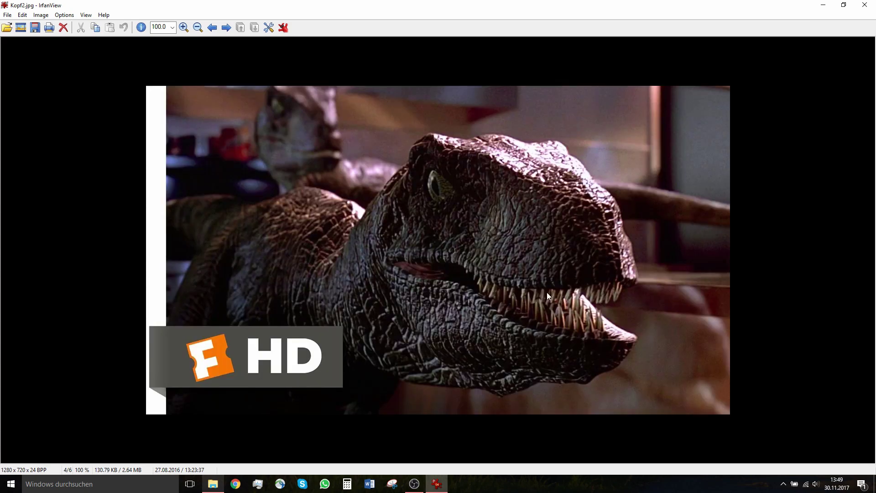
pyautogui.scroll(-1, 549, 290)
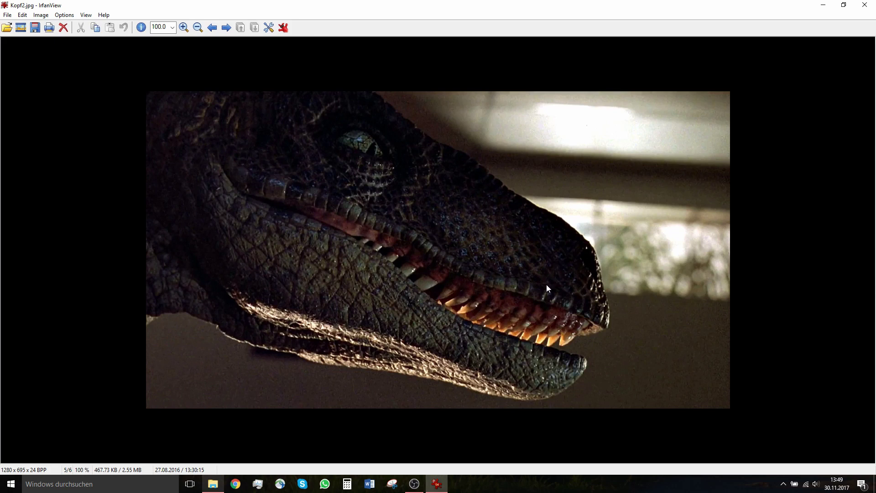
pyautogui.scroll(-1, 314, 239)
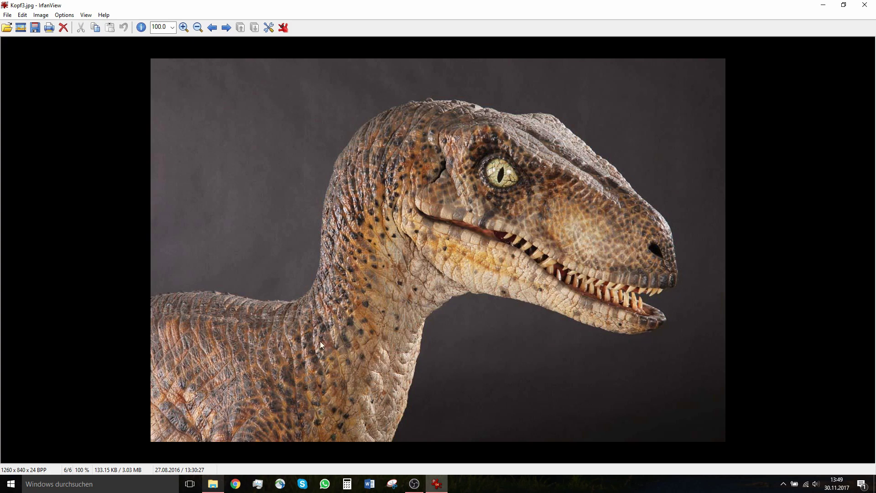
pyautogui.scroll(4, 371, 297)
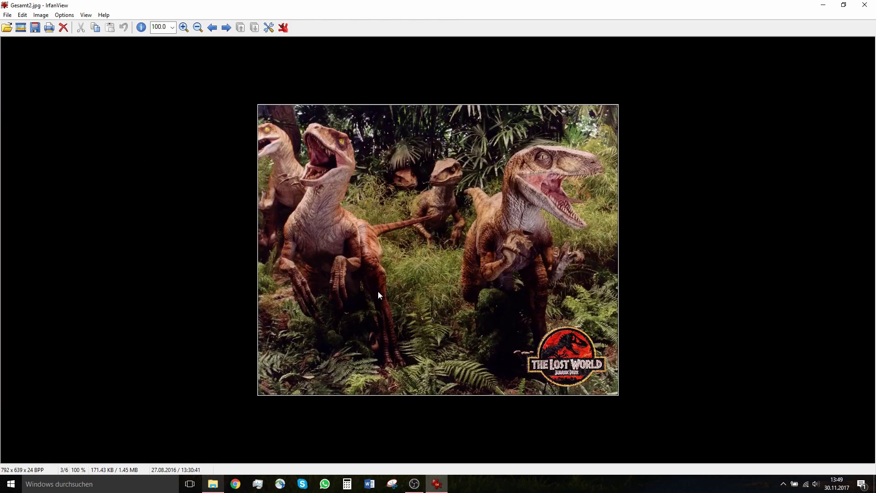
pyautogui.scroll(1, 397, 277)
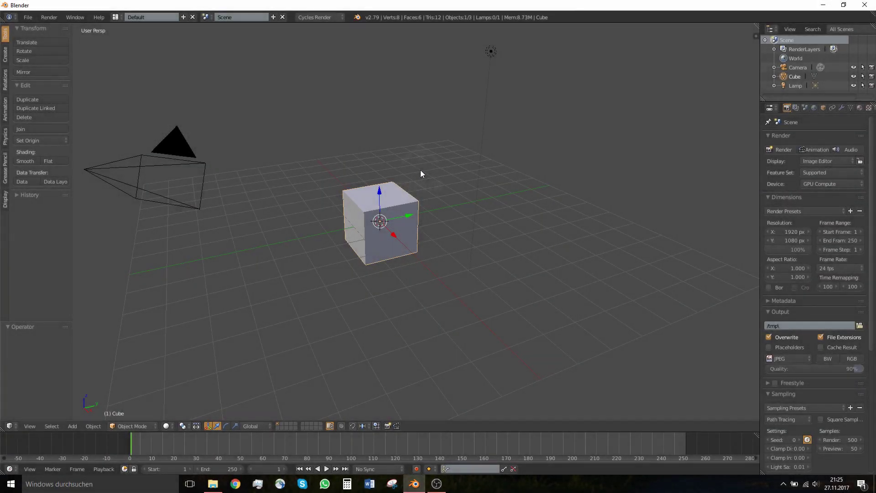
# In Blender, delete the default cube, camera and lamp from the scene
pyautogui.press('a')
pyautogui.press('a')
pyautogui.press('x')
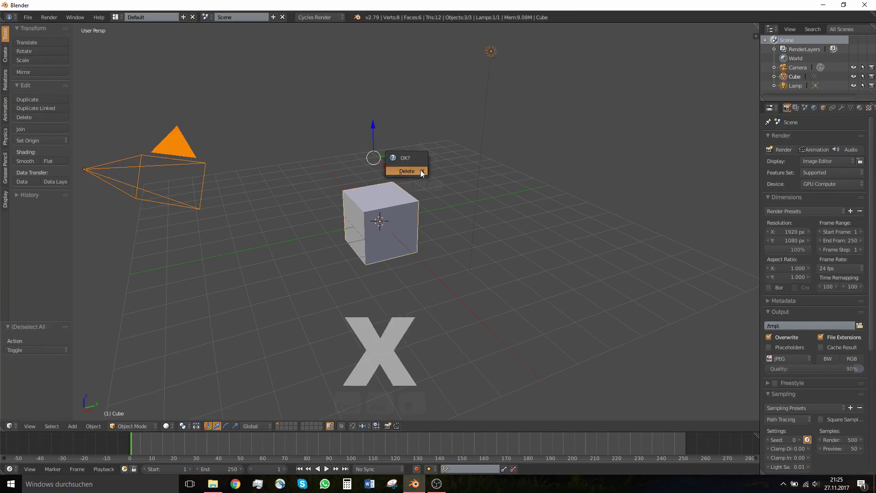
pyautogui.click(420, 170)
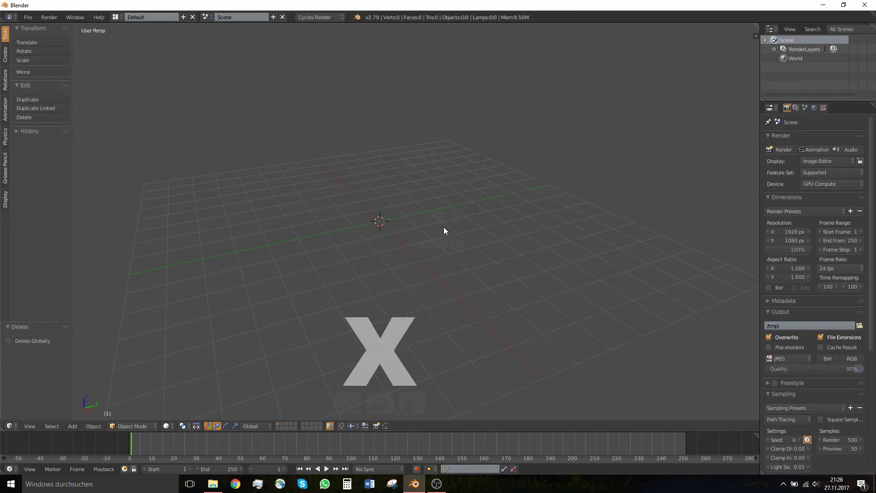
# Switch to top orthographic view, enable background images and add an empty background image slot
pyautogui.press('n')
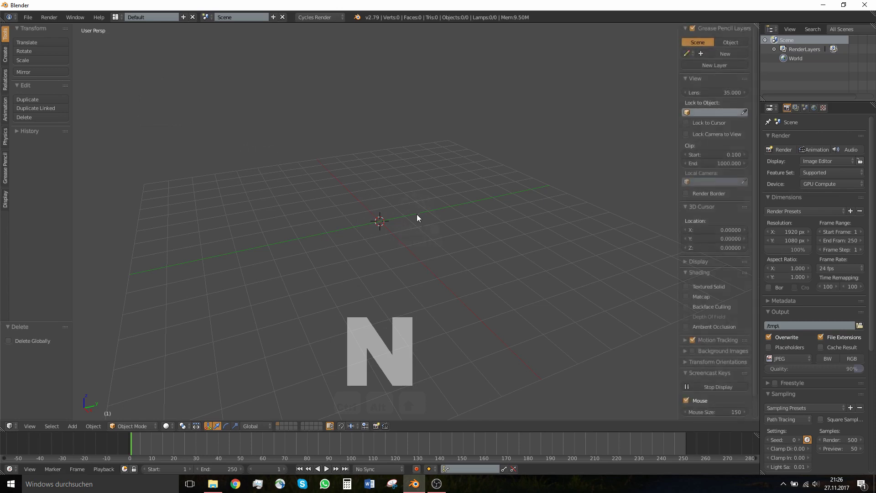
pyautogui.press('KP_7')
pyautogui.press('KP_5')
pyautogui.scroll(-2, 715, 331)
pyautogui.click(691, 328)
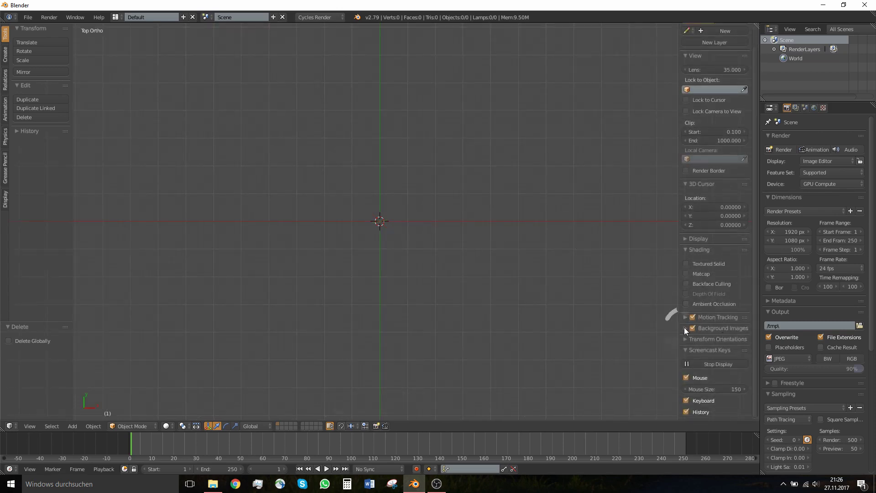
pyautogui.click(684, 328)
pyautogui.click(701, 342)
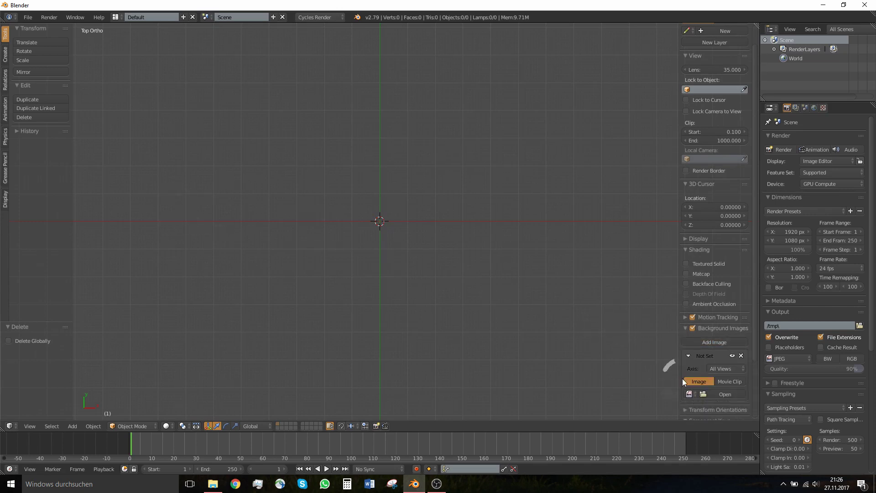
# Load BP1.jpg from the Raptor reference folder into the empty background image slot
pyautogui.click(719, 394)
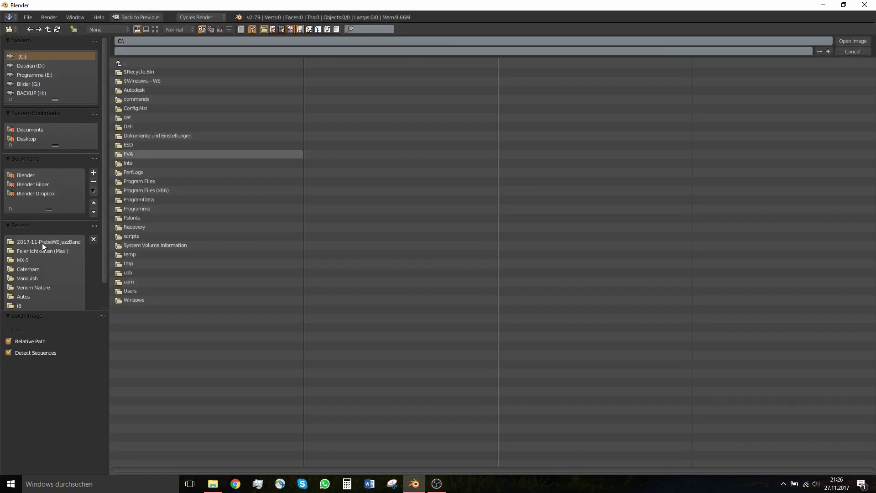
pyautogui.click(42, 65)
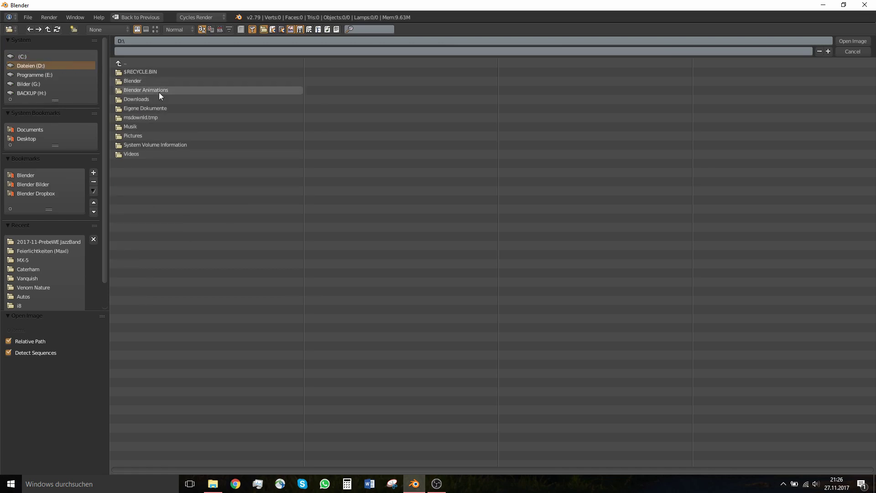
pyautogui.click(38, 176)
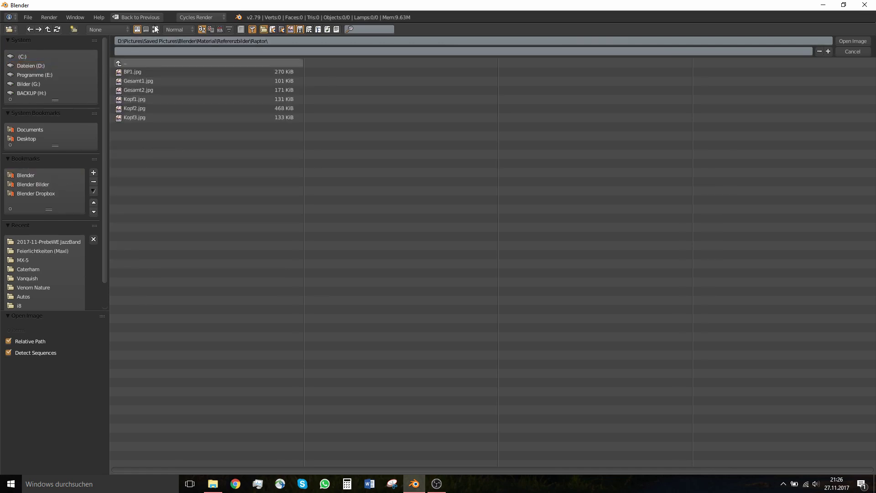
pyautogui.click(155, 29)
pyautogui.doubleClick(198, 92)
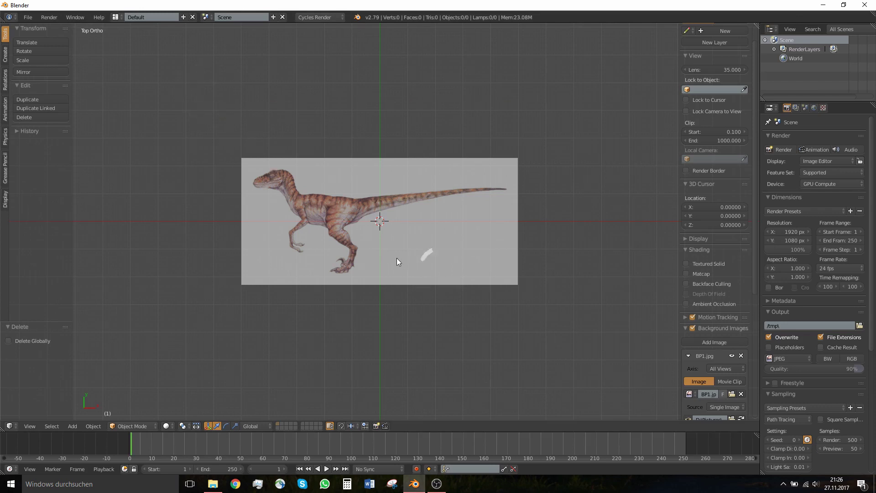
# In right orthographic view, raise the background image with a vertical offset of 4.10 so the foot stands on the ground axis
pyautogui.press('KP_3')
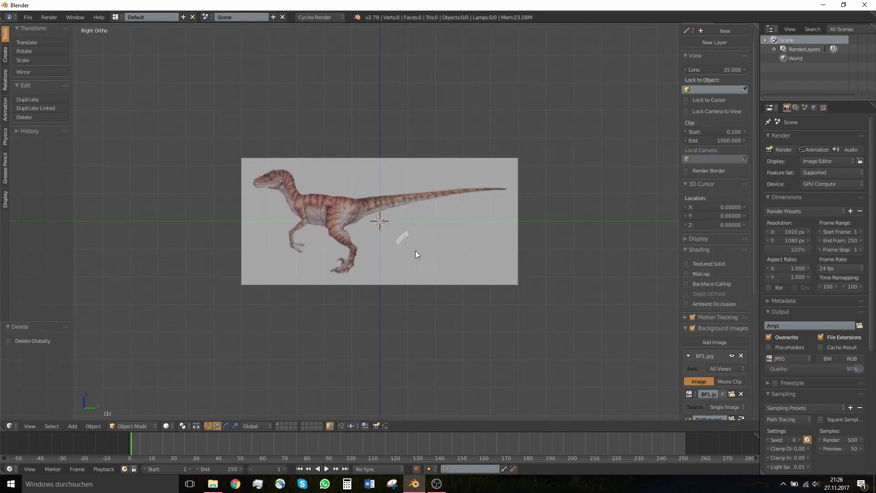
pyautogui.keyDown('shift'); pyautogui.moveTo(415, 247); pyautogui.dragTo(417, 260, button='middle'); pyautogui.keyUp('shift')
pyautogui.scroll(2, 416, 260)
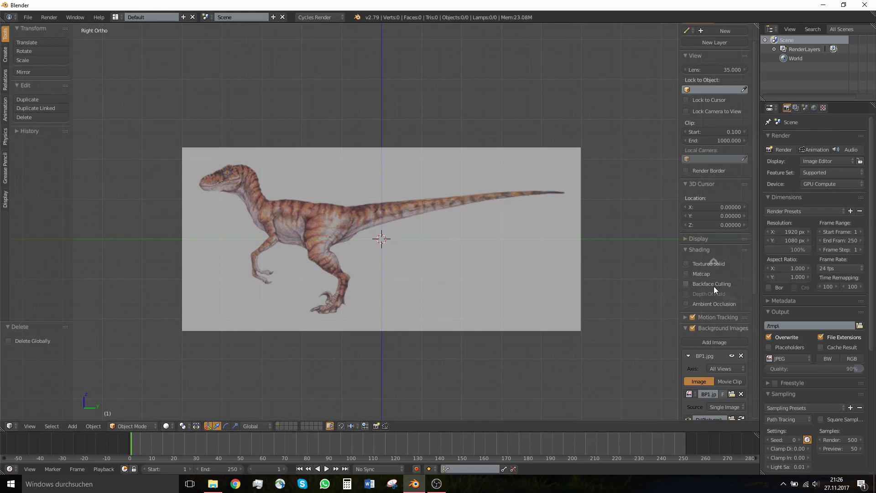
pyautogui.scroll(-3, 722, 351)
pyautogui.scroll(-5, 722, 351)
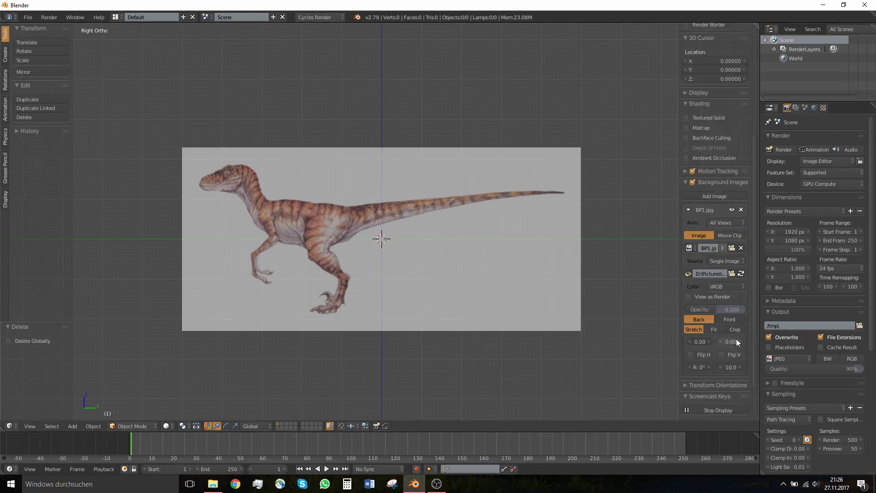
pyautogui.moveTo(738, 341); pyautogui.dragTo(817, 341)
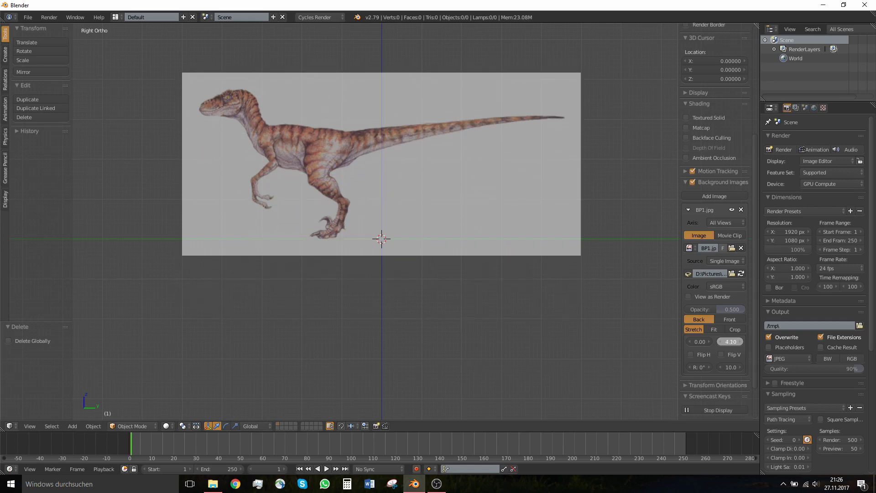
# Set the background image's horizontal offset to 1.30 so the raptor's foot sits over the origin
pyautogui.scroll(8, 481, 266)
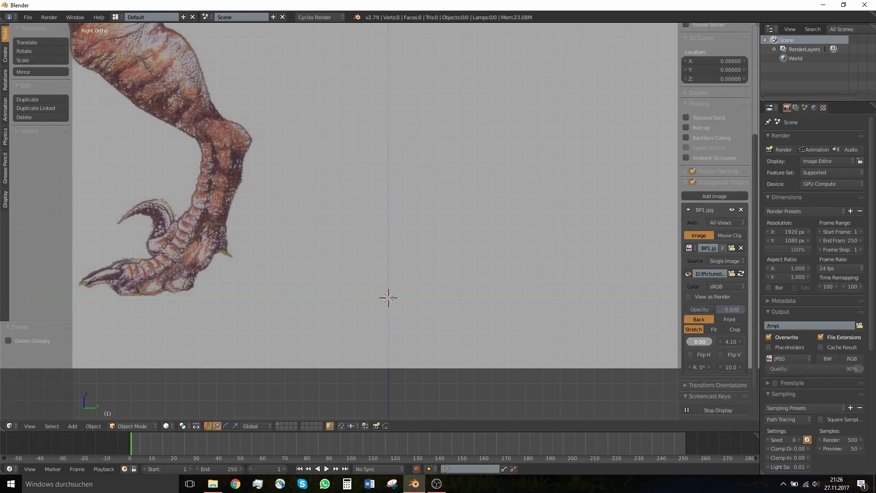
pyautogui.moveTo(699, 341); pyautogui.dragTo(717, 341)
pyautogui.scroll(-5, 433, 280)
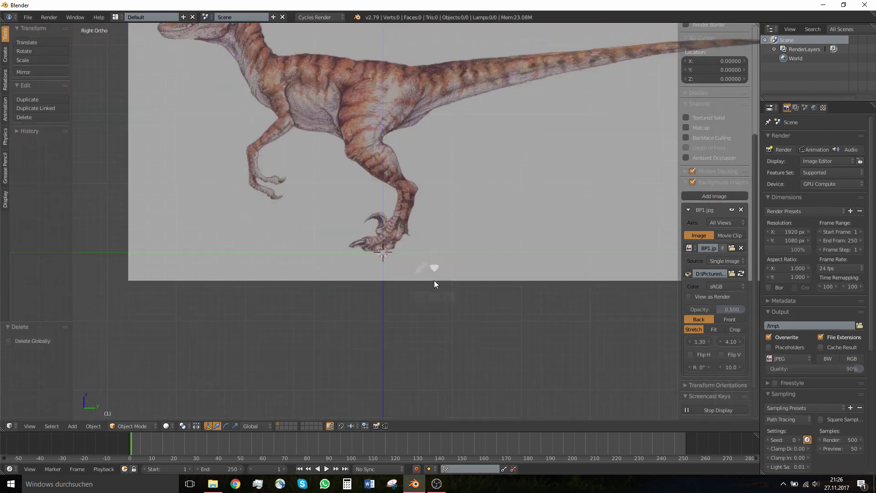
pyautogui.keyDown('shift'); pyautogui.moveTo(374, 164); pyautogui.dragTo(352, 305, button='middle'); pyautogui.keyUp('shift')
pyautogui.scroll(-1, 354, 306)
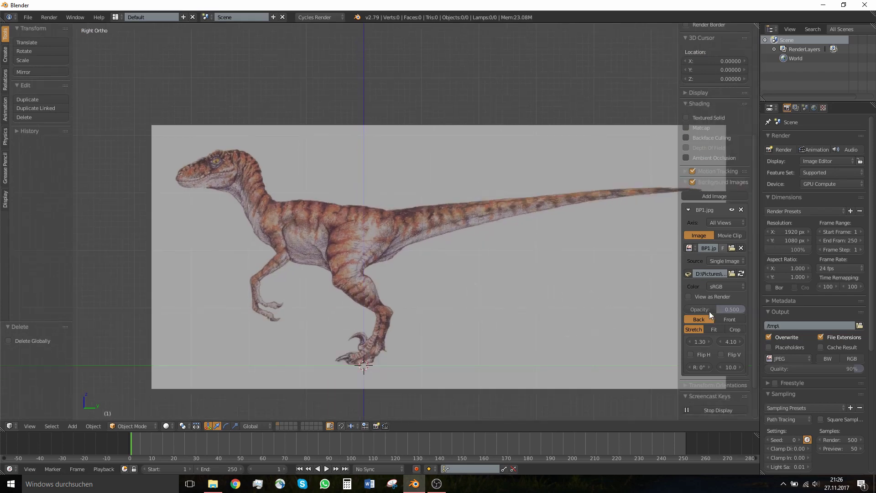
# Restrict the background image to the Right view axis and check it in top and right views
pyautogui.click(717, 222)
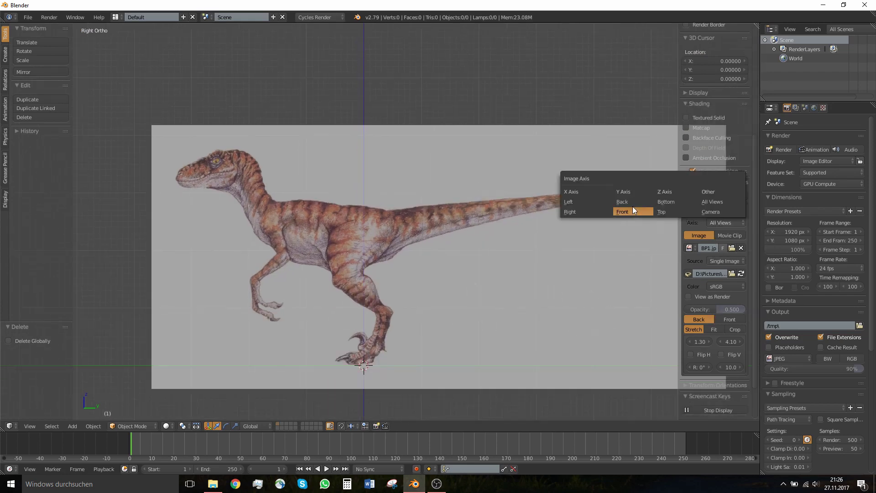
pyautogui.click(577, 210)
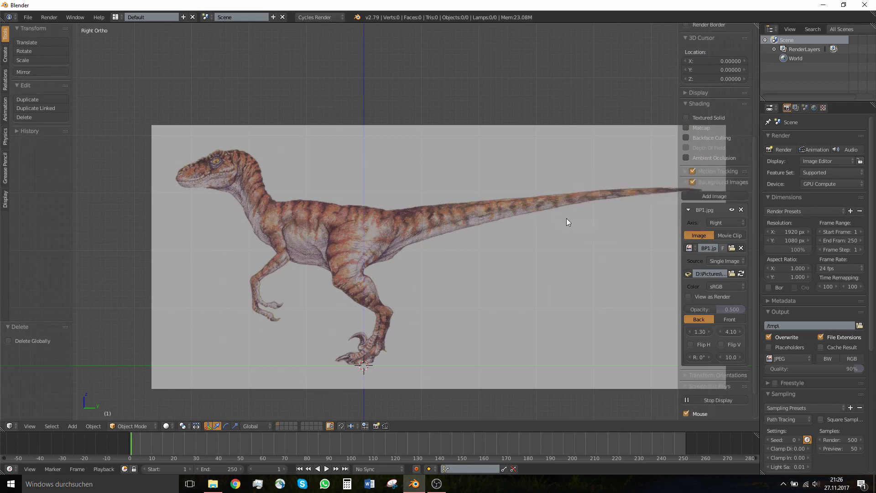
pyautogui.press('KP_7')
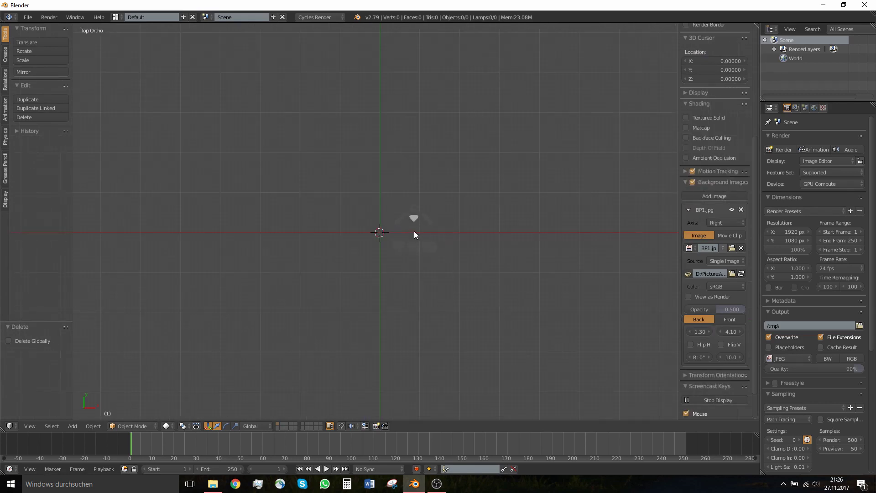
pyautogui.press('KP_3')
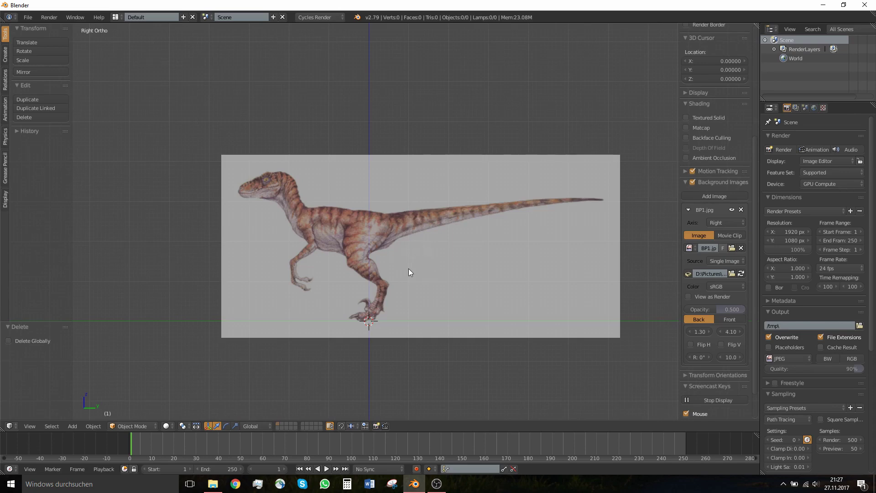
# Add a mesh plane at the origin and enter Edit Mode on it
pyautogui.scroll(5, 408, 272)
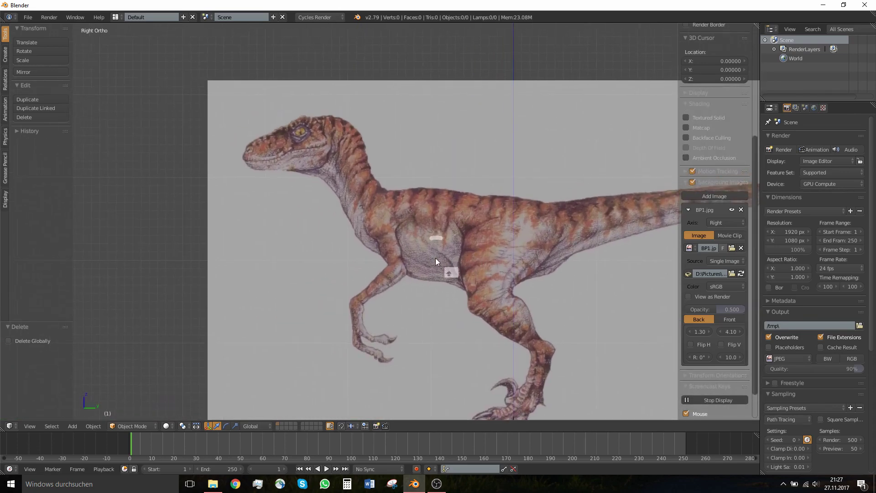
pyautogui.scroll(3, 391, 287)
pyautogui.keyDown('shift'); pyautogui.moveTo(435, 258); pyautogui.dragTo(339, 220, button='middle'); pyautogui.keyUp('shift')
pyautogui.scroll(-5, 392, 287)
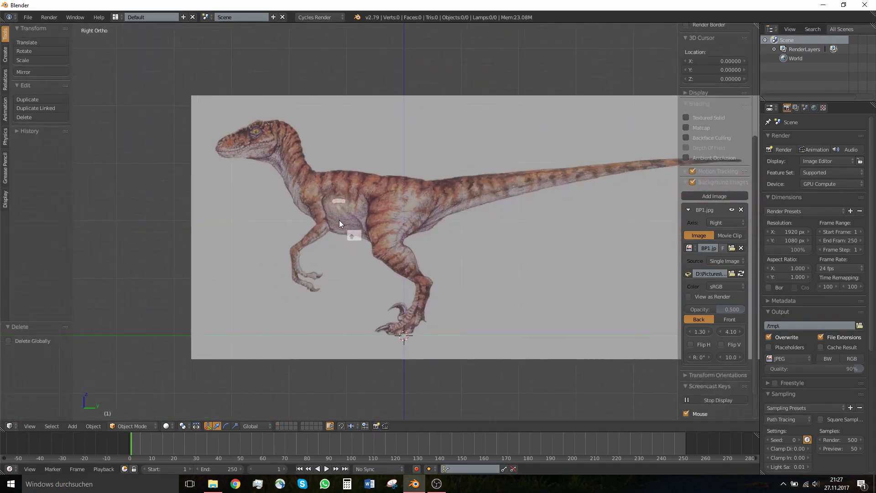
pyautogui.hotkey('shift', 'a')
pyautogui.click(382, 219)
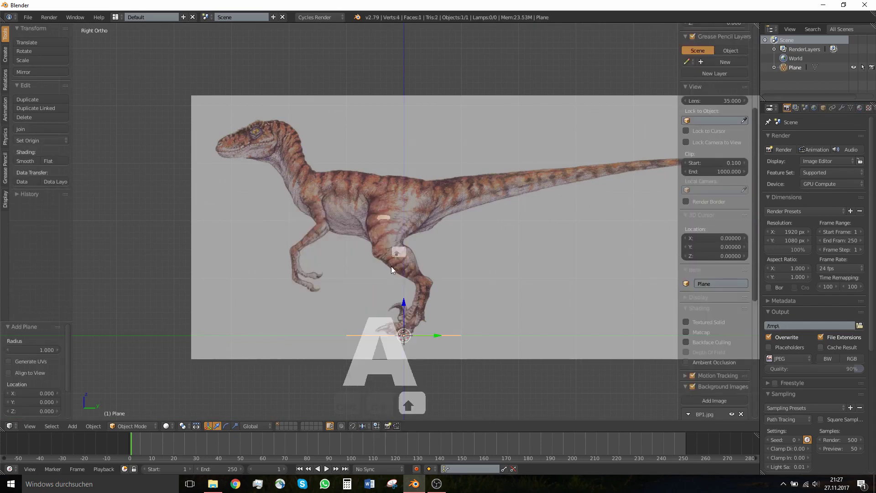
pyautogui.moveTo(391, 267); pyautogui.dragTo(397, 303, button='middle')
pyautogui.press('Tab')
# Delete three of the plane's four corner vertices, leaving a single vertex
pyautogui.rightClick(353, 307)
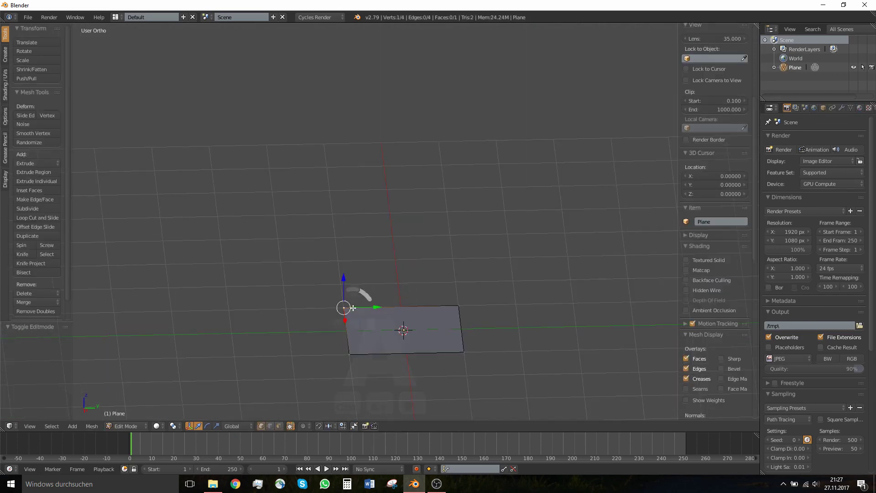
pyautogui.keyDown('shift'); pyautogui.rightClick(459, 305); pyautogui.keyUp('shift')
pyautogui.keyDown('shift'); pyautogui.rightClick(463, 351); pyautogui.keyUp('shift')
pyautogui.press('x')
pyautogui.click(427, 264)
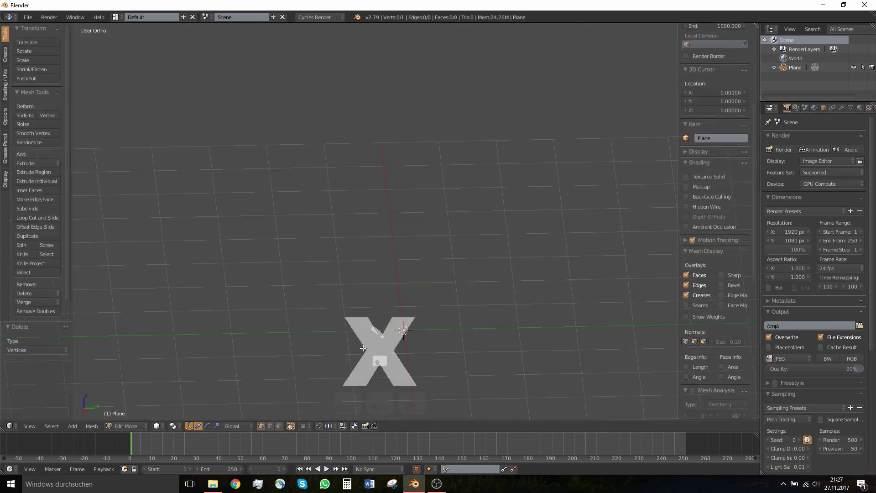
# In right view, move the remaining vertex to the raptor's throat, about -1.27 in Y and 3.04 in Z
pyautogui.rightClick(361, 349)
pyautogui.press('KP_1')
pyautogui.press('KP_3')
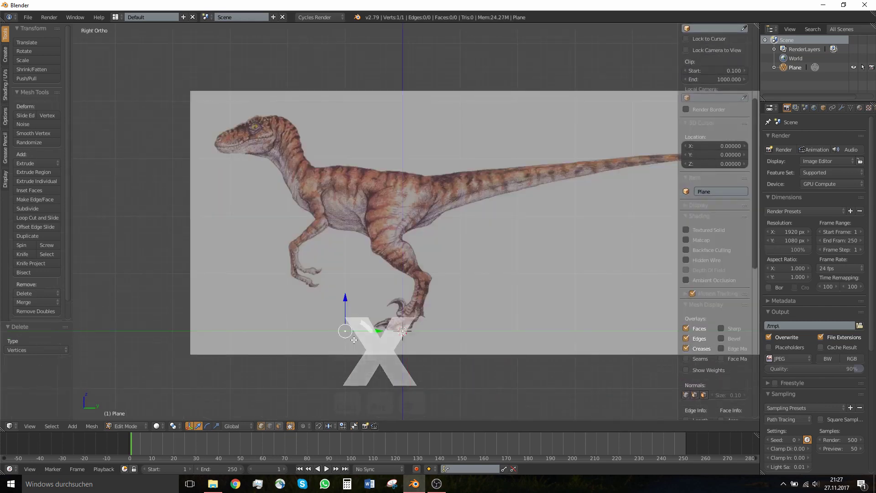
pyautogui.scroll(3, 354, 340)
pyautogui.press('g')
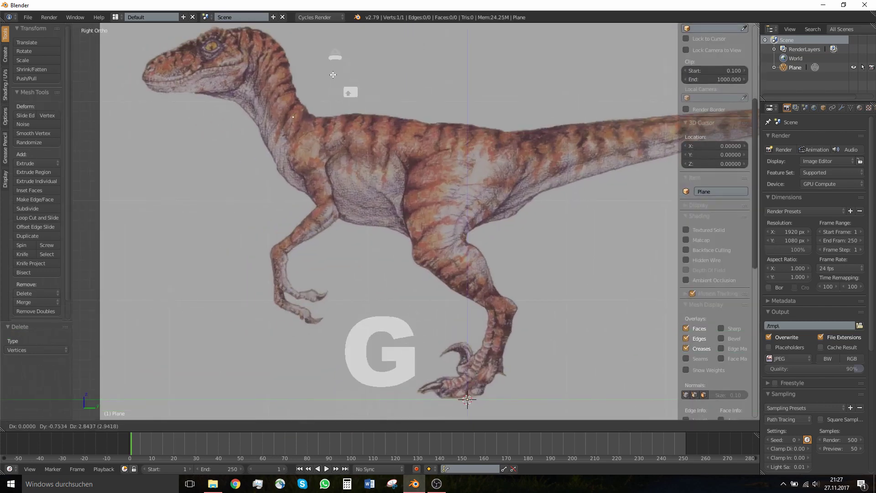
pyautogui.click(282, 55)
pyautogui.keyDown('shift'); pyautogui.moveTo(280, 66); pyautogui.dragTo(332, 191, button='middle'); pyautogui.keyUp('shift')
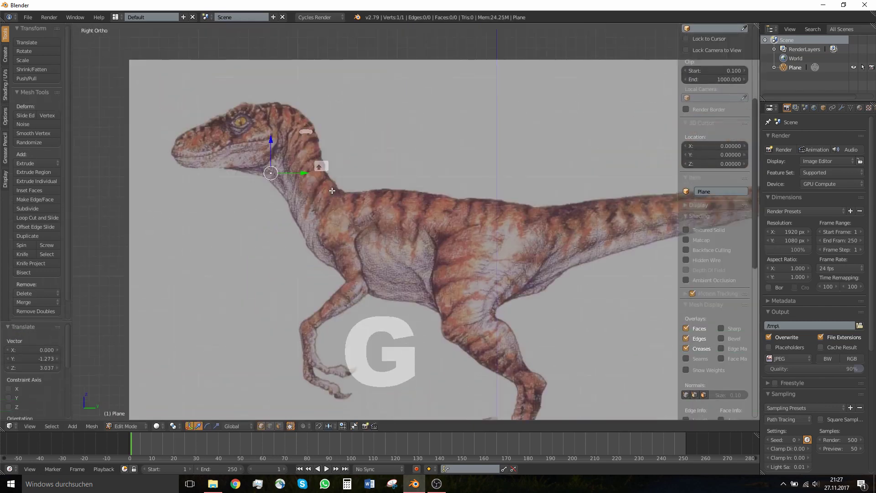
# Add a Mirror modifier to the plane across the X axis with Clipping enabled
pyautogui.click(842, 107)
pyautogui.click(809, 139)
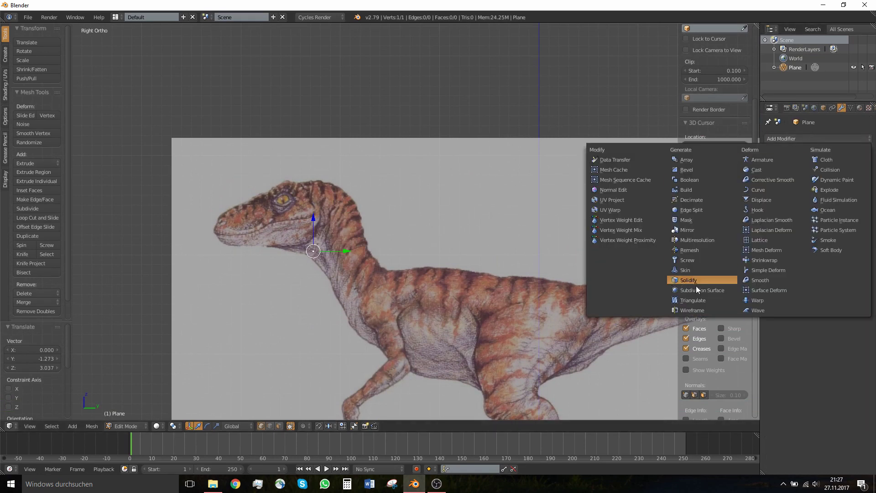
pyautogui.click(693, 230)
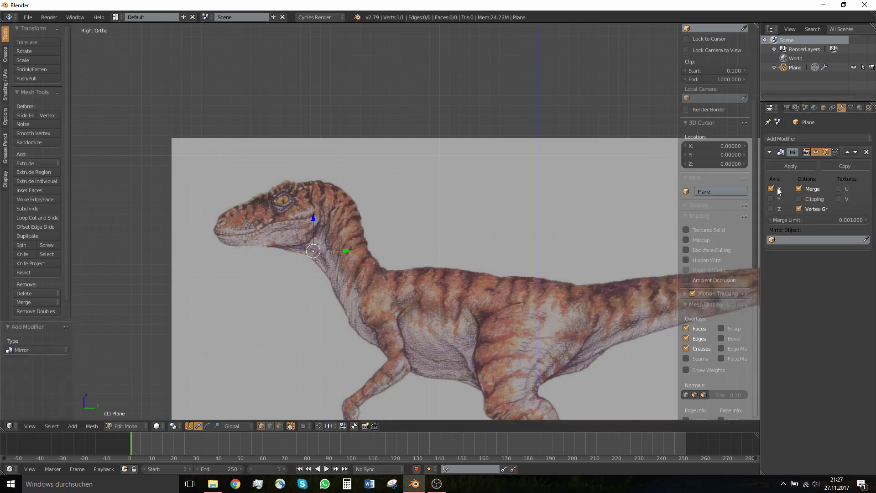
pyautogui.click(798, 199)
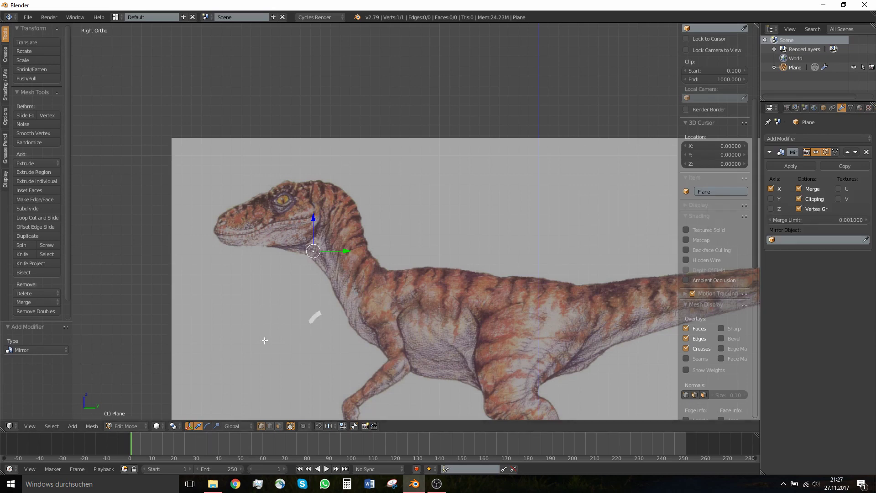
# Extrude the throat vertex to the mirror's centre plane, about -0.41 in Y and 0.28 in Z
pyautogui.keyDown('shift'); pyautogui.moveTo(297, 263); pyautogui.dragTo(413, 274, button='middle'); pyautogui.keyUp('shift')
pyautogui.press('e')
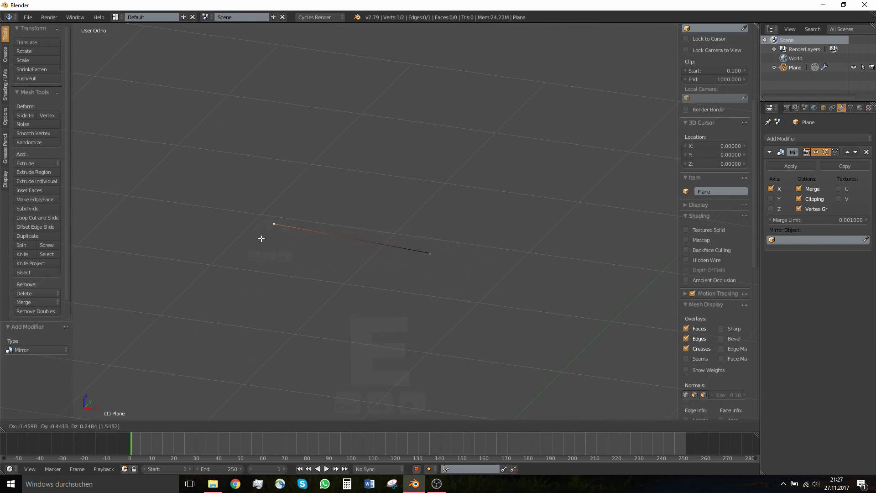
pyautogui.click(276, 235)
# In front view, try to move the extruded vertex away from the mirror plane to test the clipping
pyautogui.moveTo(276, 235); pyautogui.dragTo(286, 222, button='middle')
pyautogui.press('KP_1')
pyautogui.scroll(-4, 306, 209)
pyautogui.scroll(7, 327, 207)
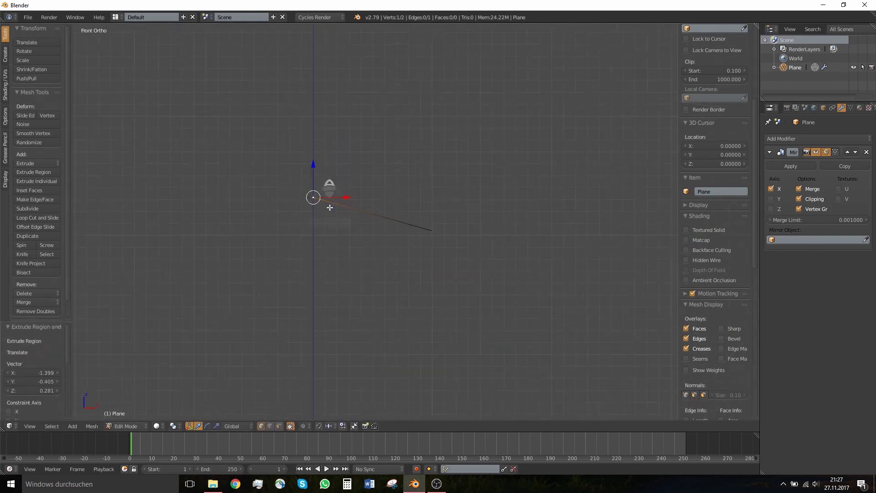
pyautogui.press('g')
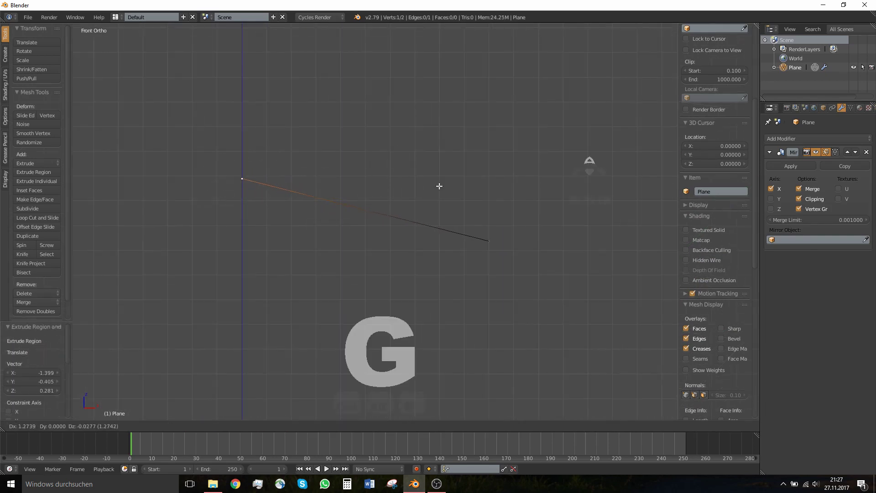
pyautogui.rightClick(198, 196)
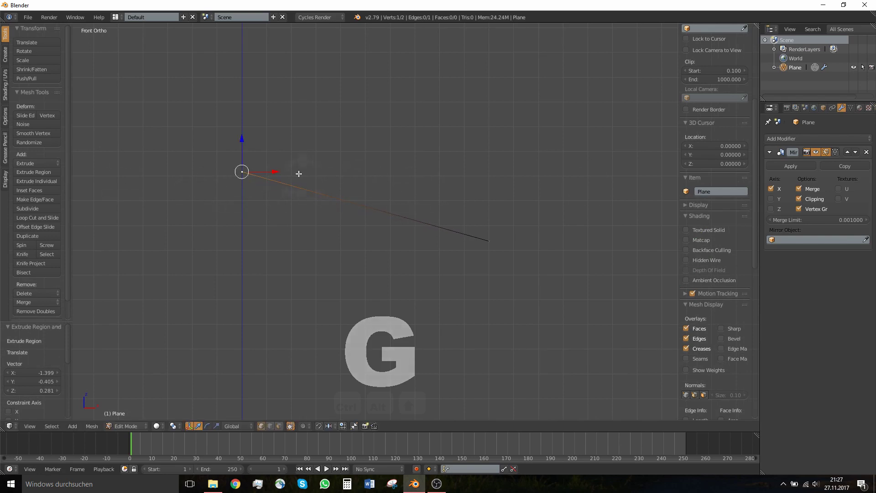
pyautogui.press('g')
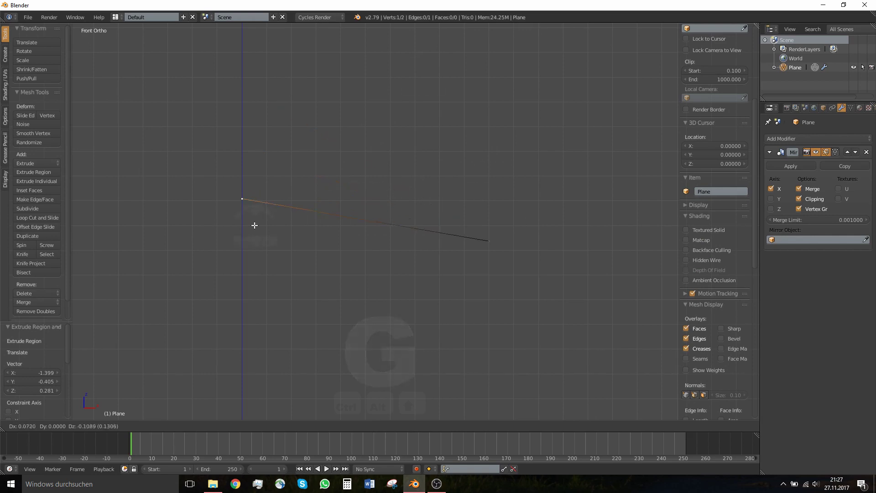
pyautogui.rightClick(563, 272)
# Select the edge's outer vertex at the throat and return to right orthographic view, close on the raptor's head
pyautogui.moveTo(547, 223); pyautogui.dragTo(442, 269, button='middle')
pyautogui.scroll(-10, 442, 269)
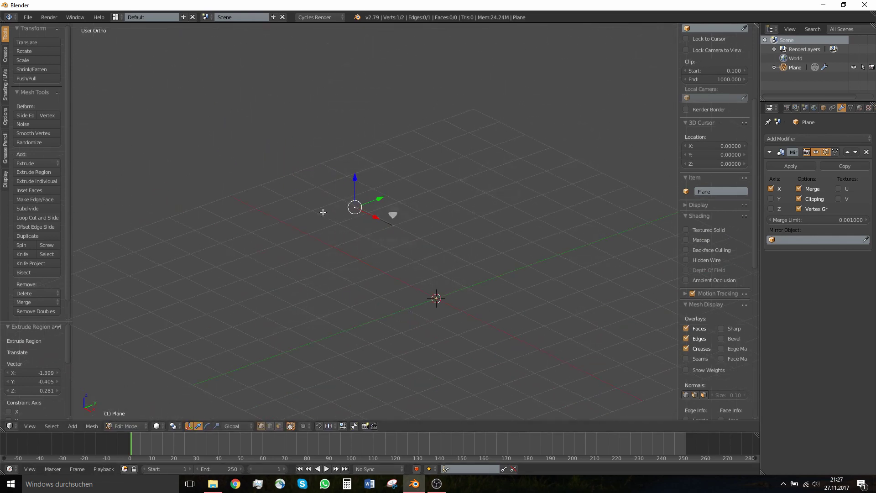
pyautogui.scroll(5, 330, 171)
pyautogui.moveTo(412, 234); pyautogui.dragTo(354, 214, button='right')
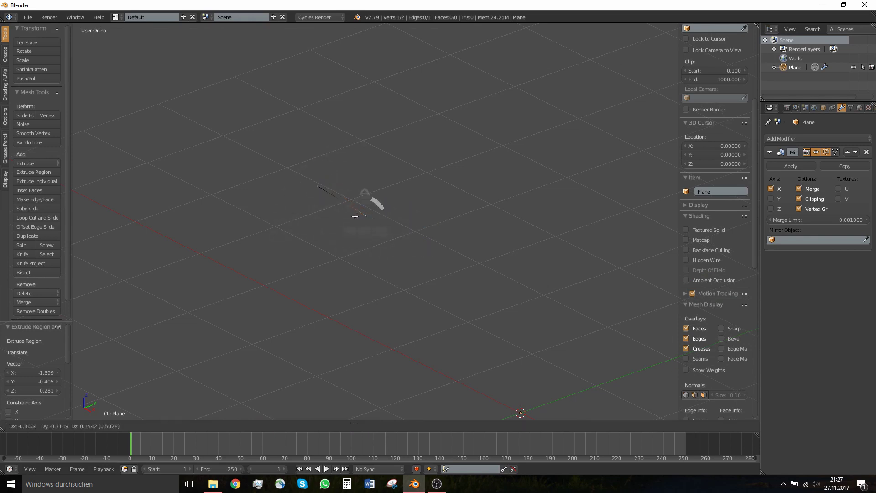
pyautogui.rightClick(359, 225)
pyautogui.press('KP_1')
pyautogui.press('KP_3')
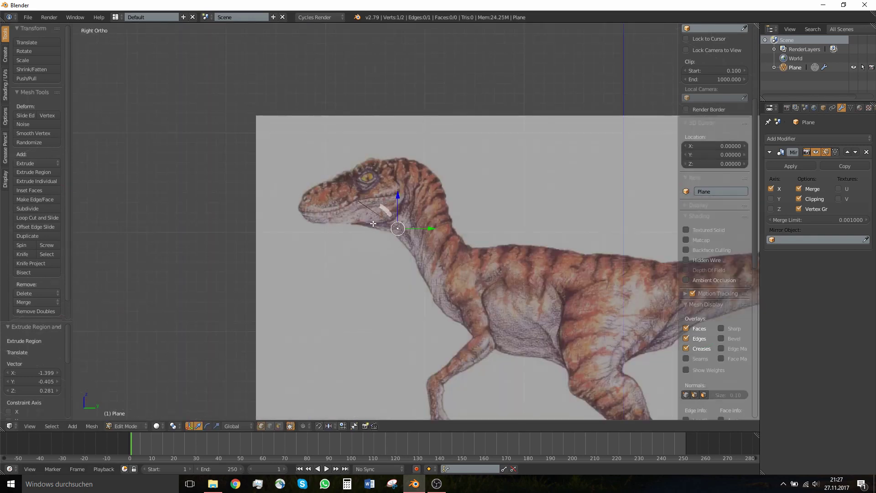
pyautogui.scroll(3, 373, 223)
pyautogui.keyDown('shift'); pyautogui.moveTo(367, 206); pyautogui.dragTo(364, 232, button='middle'); pyautogui.keyUp('shift')
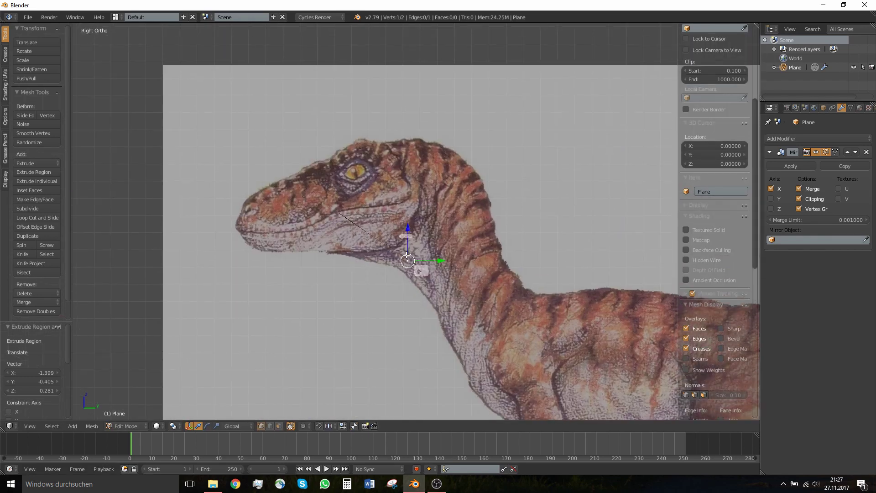
# Delete the outer throat vertex and move the remaining centre vertex onto the raptor's nape contour
pyautogui.press('x')
pyautogui.click(384, 209)
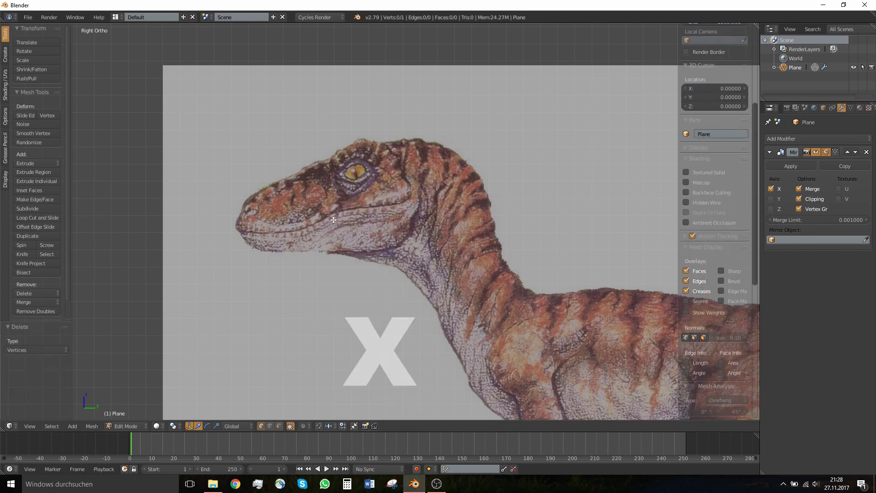
pyautogui.press('g')
pyautogui.moveTo(438, 141); pyautogui.dragTo(427, 142, button='right')
pyautogui.scroll(-6, 386, 164)
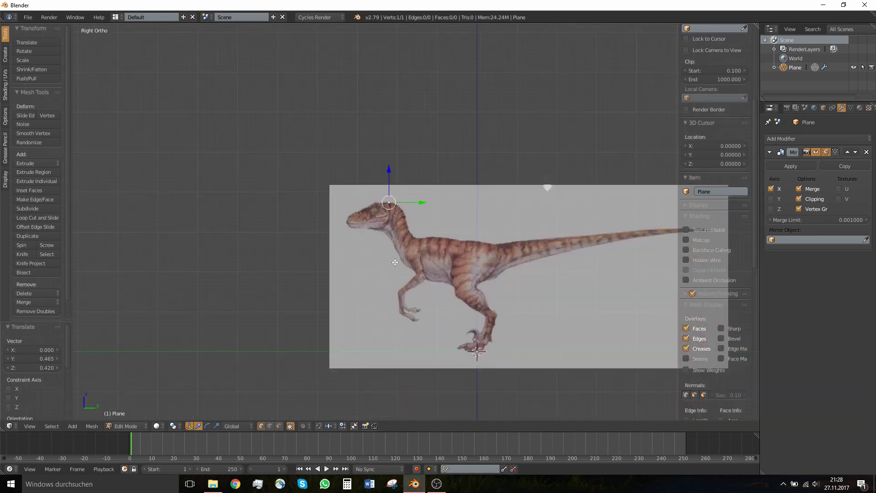
pyautogui.scroll(12, 398, 272)
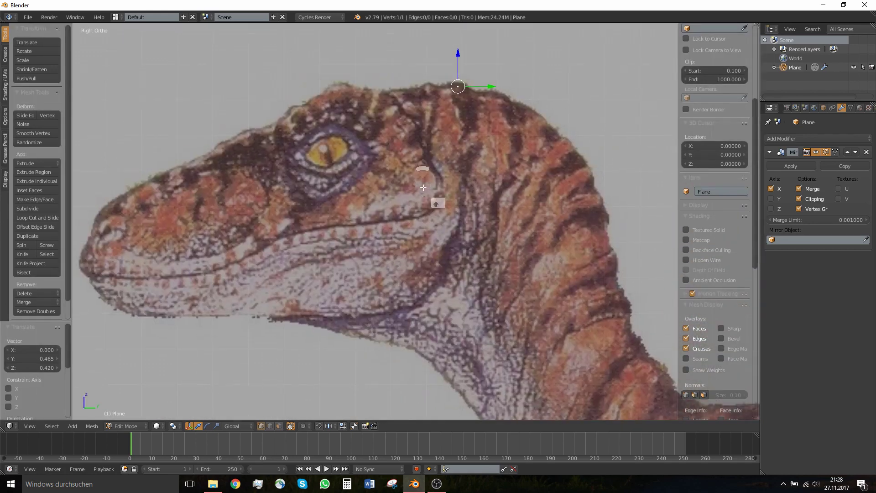
pyautogui.press('g')
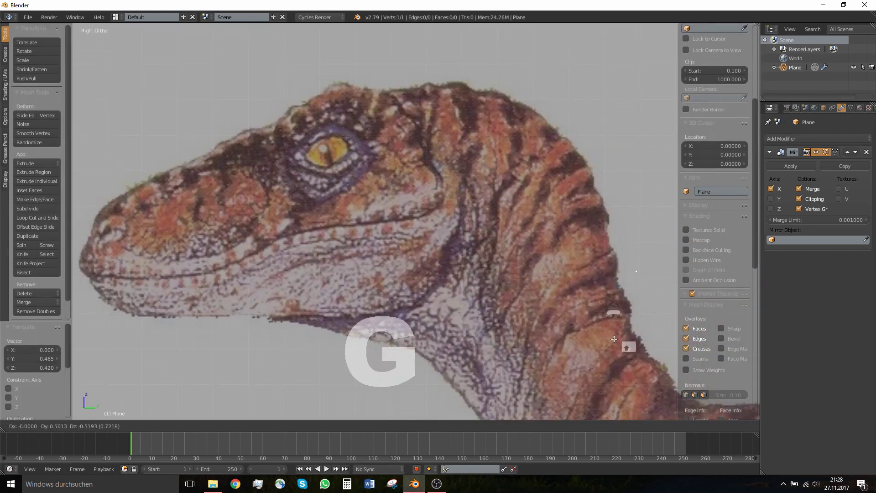
pyautogui.click(597, 346)
# Extrude the nape vertex repeatedly along the back of the neck and over the crown of the head
pyautogui.press('e')
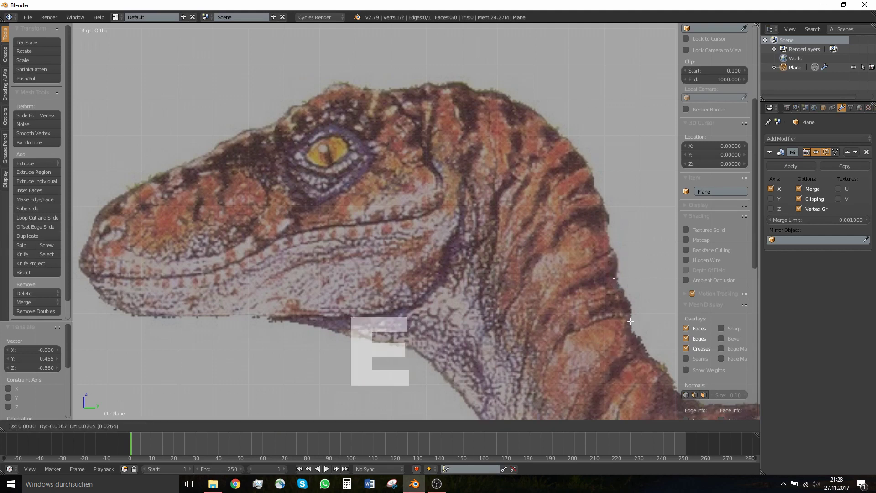
pyautogui.click(614, 229)
pyautogui.press('e')
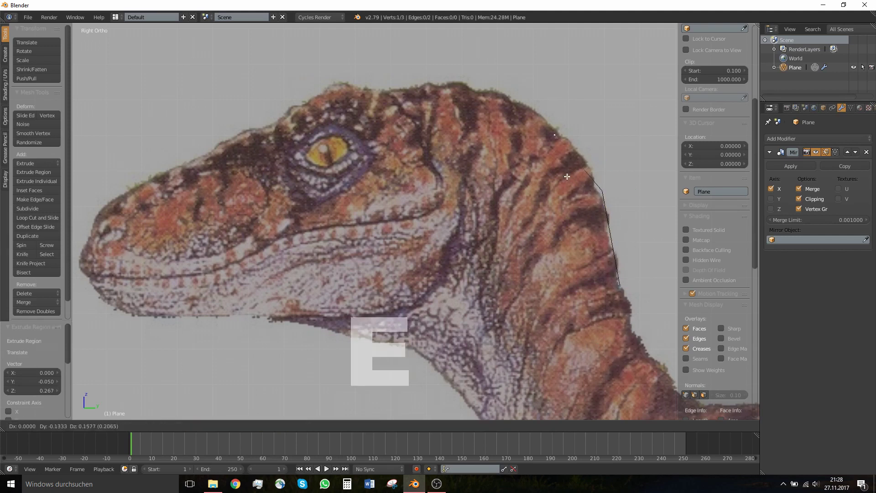
pyautogui.click(567, 169)
pyautogui.press('e')
pyautogui.click(407, 133)
pyautogui.press('e')
pyautogui.click(290, 157)
# Continue extruding the contour over the brow and down the snout towards the nose tip
pyautogui.press('e')
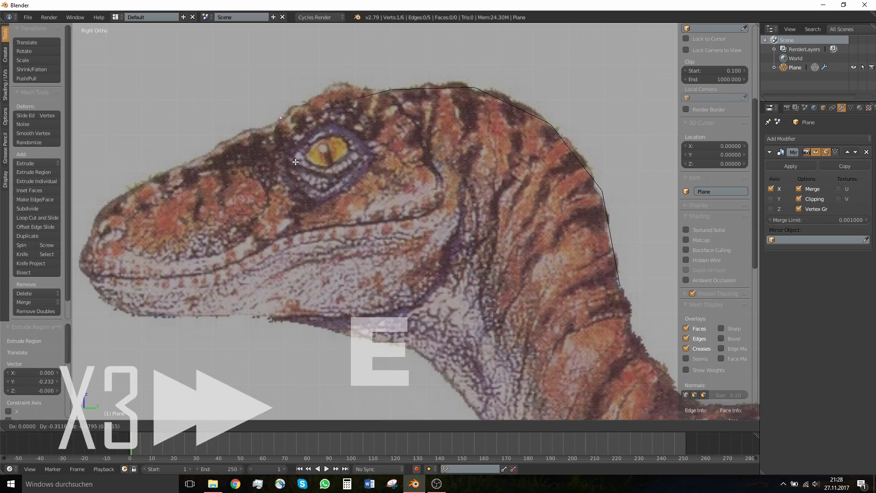
pyautogui.click(199, 201)
pyautogui.press('e')
pyautogui.click(121, 244)
pyautogui.press('e')
pyautogui.click(80, 273)
pyautogui.press('e')
pyautogui.click(69, 300)
# Extrude the contour around the nose tip and chin and back along the underside of the lower jaw
pyautogui.press('e')
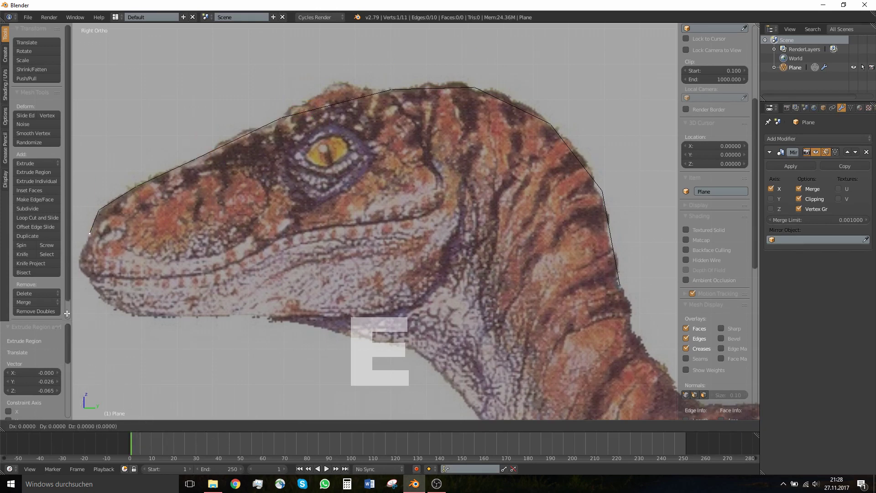
pyautogui.click(58, 329)
pyautogui.press('e')
pyautogui.click(280, 331)
pyautogui.keyDown('shift'); pyautogui.moveTo(283, 327); pyautogui.dragTo(262, 251, button='middle'); pyautogui.keyUp('shift')
pyautogui.press('e')
pyautogui.click(324, 257)
pyautogui.press('e')
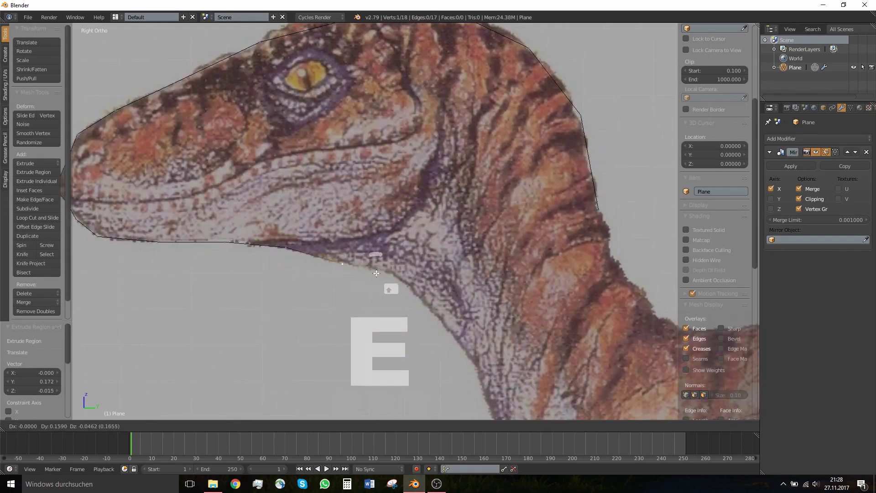
# Continue the contour from the jaw into the throat, ending with a segment about 0.127 in Y and -0.127 in Z
pyautogui.click(382, 275)
pyautogui.press('e')
pyautogui.click(426, 283)
pyautogui.keyDown('shift'); pyautogui.moveTo(424, 281); pyautogui.dragTo(316, 223, button='middle'); pyautogui.keyUp('shift')
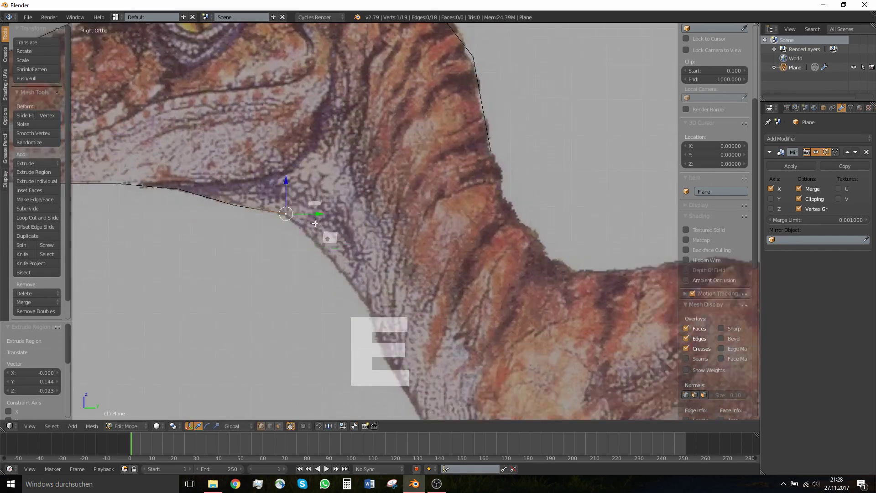
pyautogui.press('e')
pyautogui.click(360, 268)
pyautogui.keyDown('shift'); pyautogui.moveTo(360, 268); pyautogui.dragTo(353, 312, button='middle'); pyautogui.keyUp('shift')
pyautogui.scroll(-5, 353, 312)
pyautogui.keyDown('shift'); pyautogui.moveTo(328, 239); pyautogui.dragTo(369, 290, button='middle'); pyautogui.keyUp('shift')
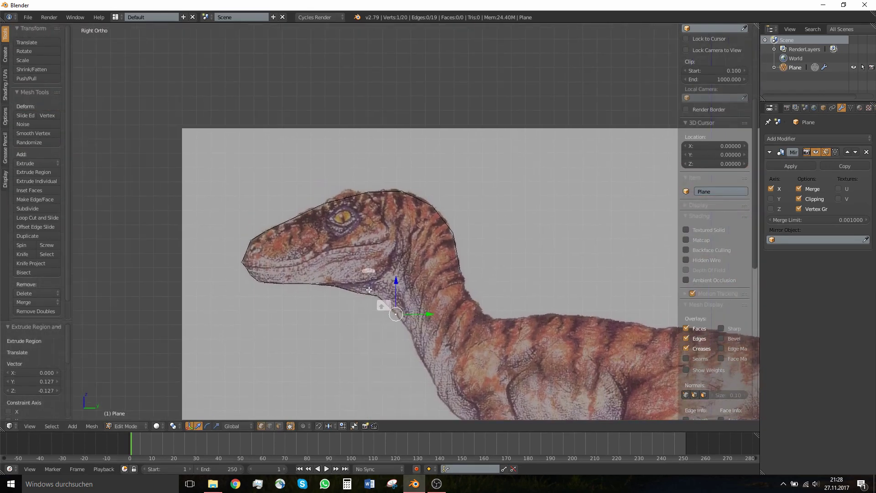
# Move the contour vertex behind the eye onto the head's upper outline and check the traced profile in Object Mode
pyautogui.scroll(4, 369, 290)
pyautogui.moveTo(349, 163); pyautogui.dragTo(350, 161, button='right')
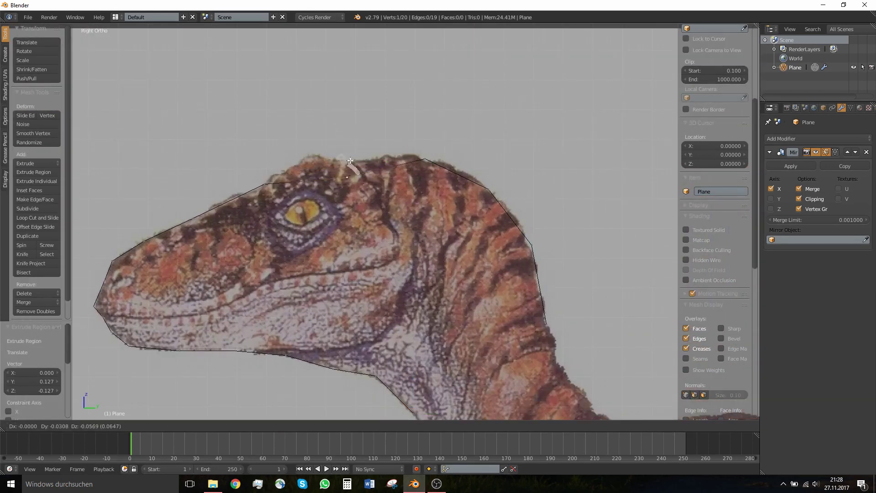
pyautogui.click(350, 160)
pyautogui.scroll(-5, 343, 190)
pyautogui.press('Tab')
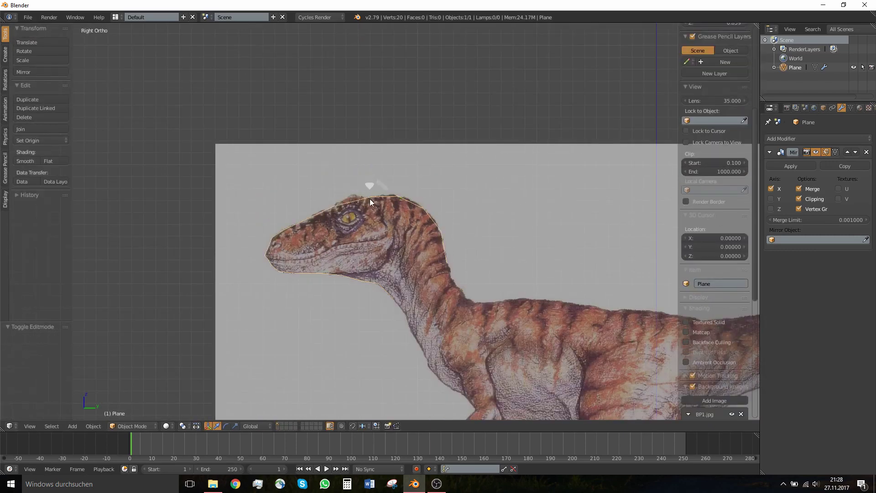
pyautogui.moveTo(370, 198); pyautogui.dragTo(340, 217, button='middle')
pyautogui.press('KP_3')
pyautogui.press('Tab')
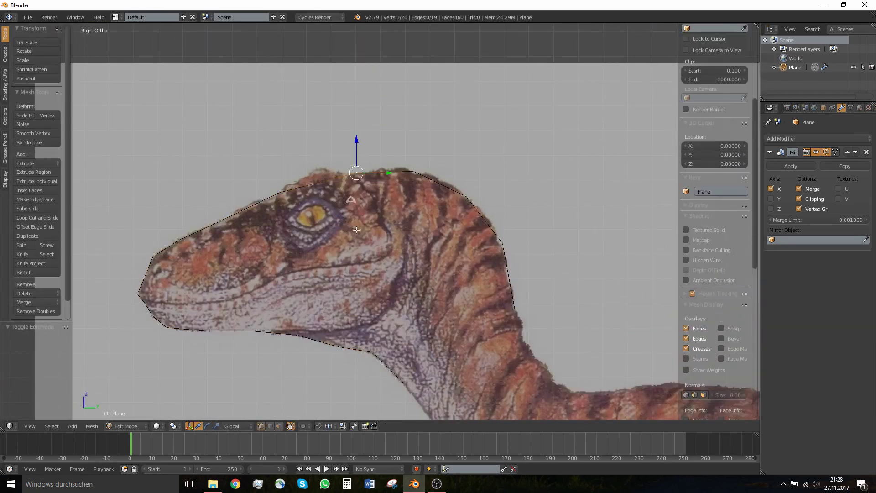
# Duplicate a nape contour vertex to the corner of the mouth and move the copy outward about 0.268 in X
pyautogui.rightClick(467, 196)
pyautogui.hotkey('shift', 'd')
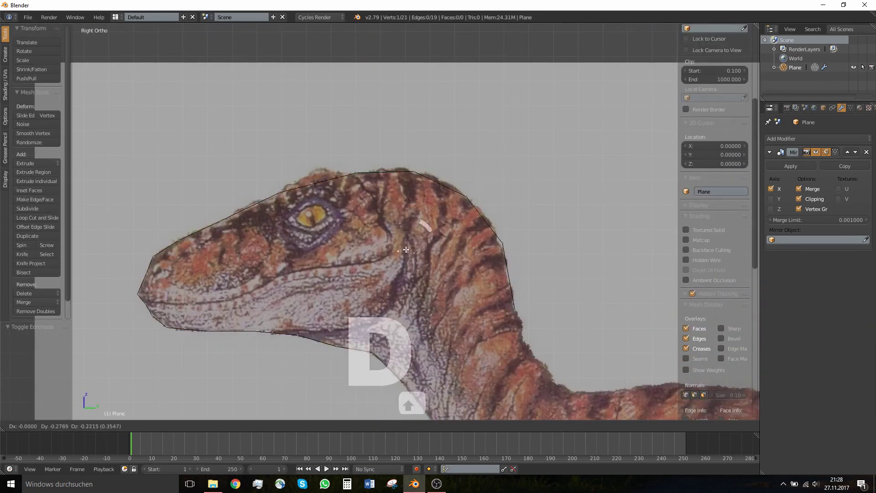
pyautogui.click(396, 248)
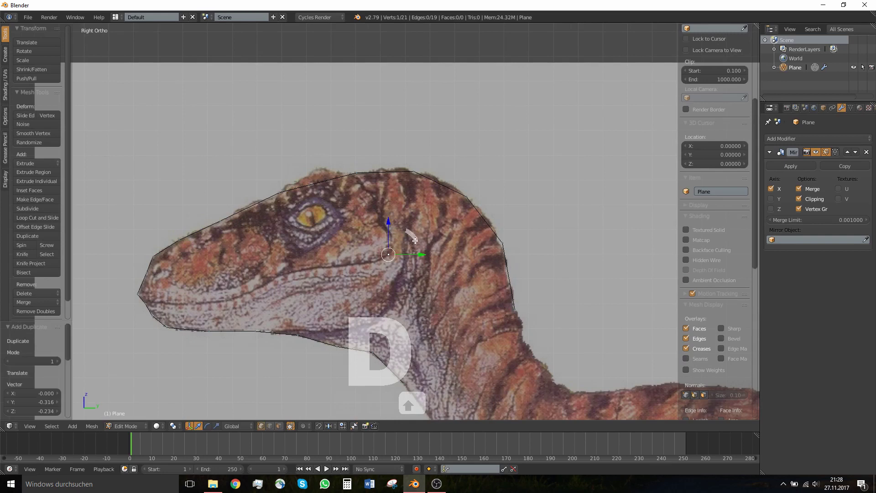
pyautogui.click(805, 197)
pyautogui.moveTo(323, 212); pyautogui.dragTo(382, 226, button='middle')
pyautogui.moveTo(389, 246); pyautogui.dragTo(441, 254)
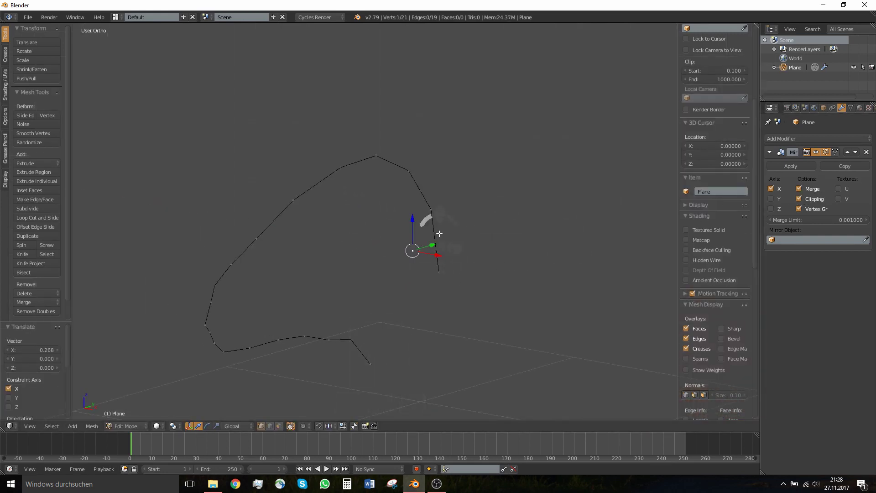
# In right view, extrude the mouth-corner vertex forward along the rear half of the mouth line
pyautogui.press('KP_3')
pyautogui.scroll(3, 404, 258)
pyautogui.keyDown('shift'); pyautogui.moveTo(499, 185); pyautogui.dragTo(587, 128, button='middle'); pyautogui.keyUp('shift')
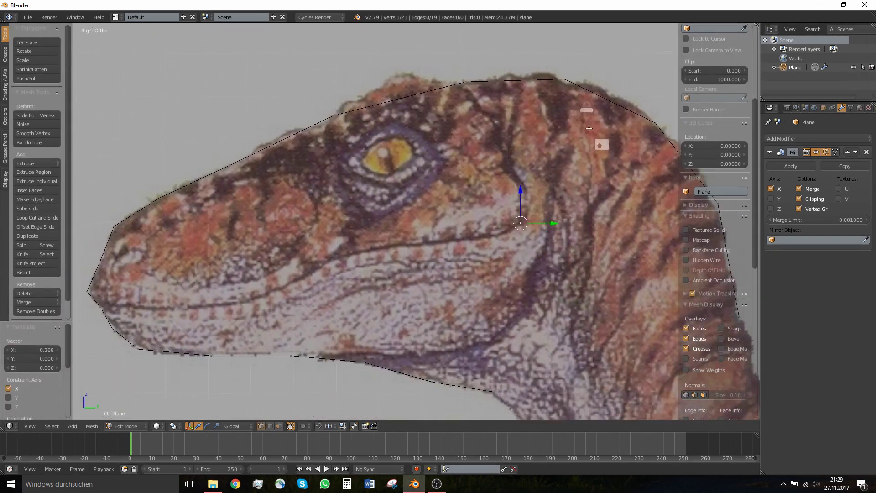
pyautogui.scroll(-1, 533, 209)
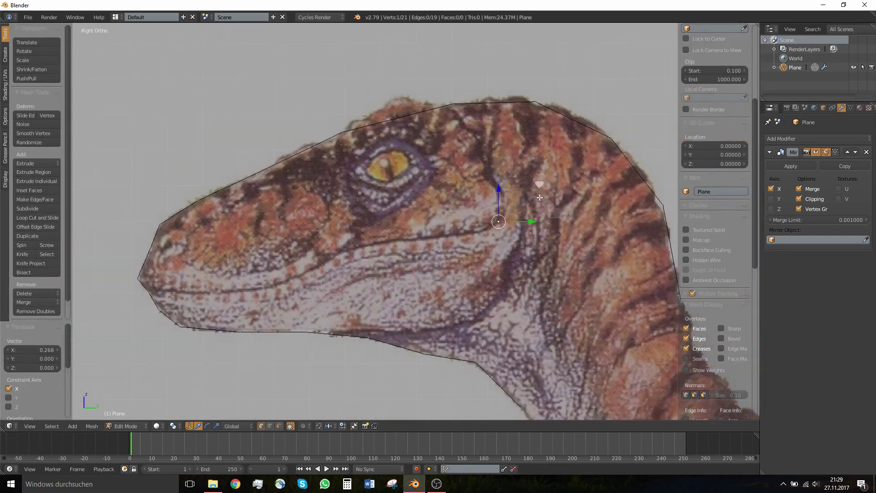
pyautogui.press('e')
pyautogui.click(518, 211)
pyautogui.press('e')
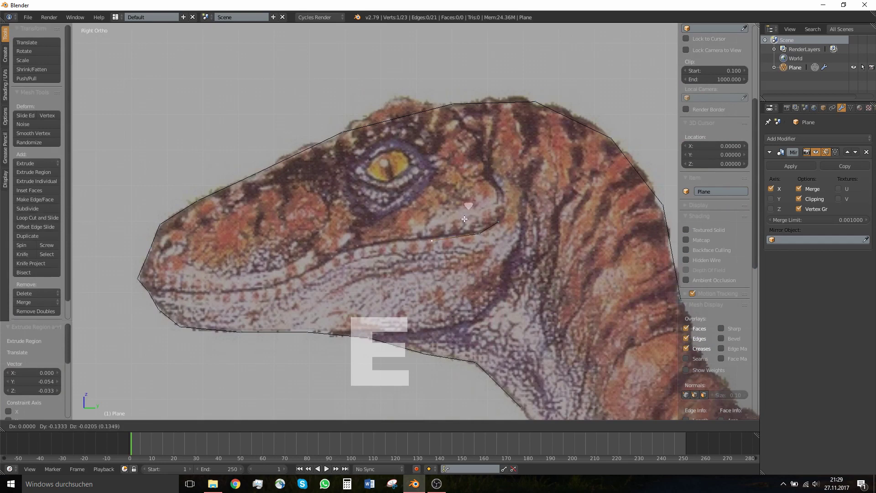
pyautogui.click(463, 219)
pyautogui.press('e')
pyautogui.click(330, 257)
# Extrude the front half of the mouth line to the snout and connect its end to the contour with an edge
pyautogui.press('e')
pyautogui.click(277, 276)
pyautogui.press('e')
pyautogui.click(224, 280)
pyautogui.press('e')
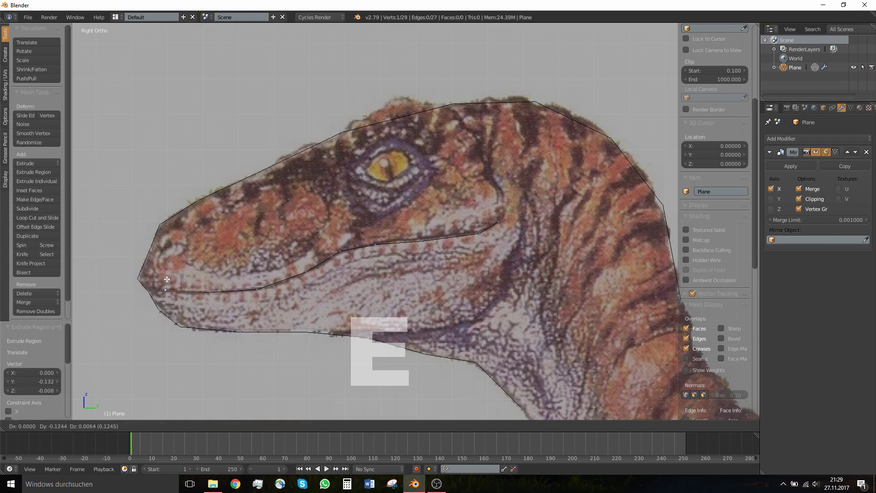
pyautogui.click(168, 280)
pyautogui.keyDown('shift'); pyautogui.rightClick(151, 291); pyautogui.keyUp('shift')
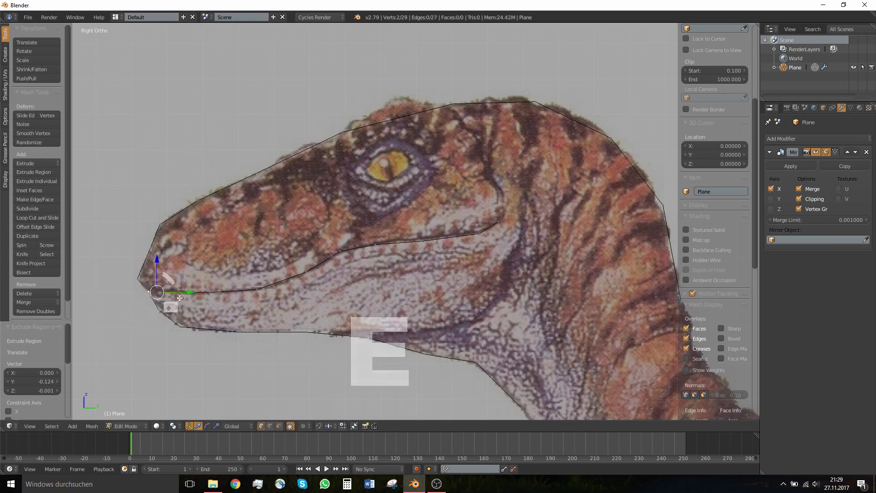
pyautogui.press('f')
# In top view, move the two foremost mouth-line vertices inward along X to begin rounding the snout
pyautogui.moveTo(178, 304); pyautogui.dragTo(237, 360, button='middle')
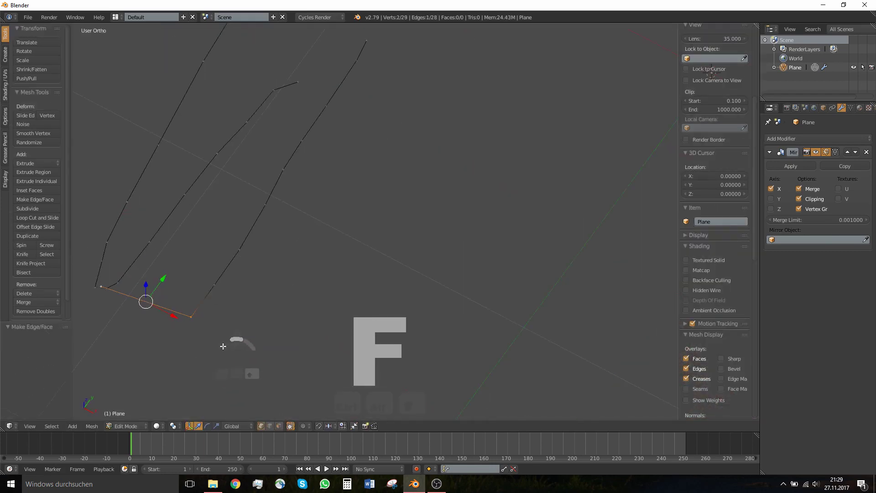
pyautogui.rightClick(192, 316)
pyautogui.press('KP_7')
pyautogui.scroll(-2, 299, 385)
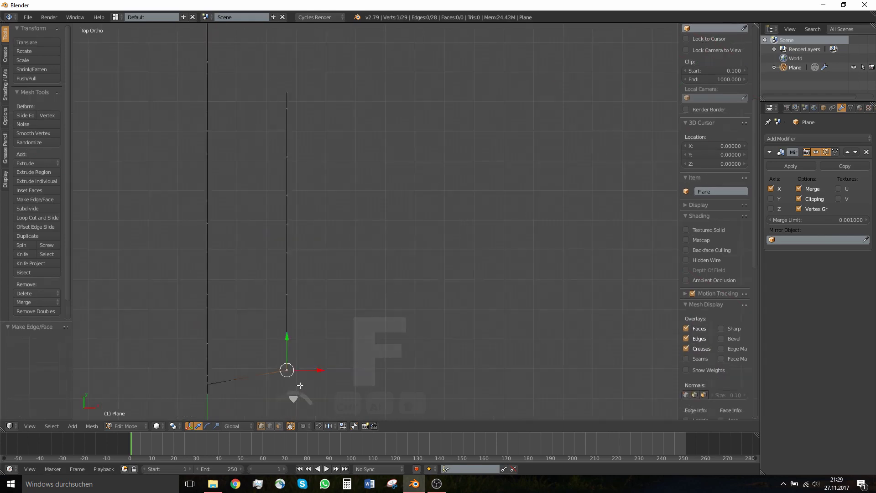
pyautogui.keyDown('shift'); pyautogui.moveTo(303, 365); pyautogui.dragTo(350, 301, button='middle'); pyautogui.keyUp('shift')
pyautogui.moveTo(375, 282); pyautogui.dragTo(325, 287)
pyautogui.rightClick(351, 252)
pyautogui.moveTo(369, 251); pyautogui.dragTo(331, 253)
# Move the middle mouth-line vertices inward along X so the mouth widens gradually towards its corner
pyautogui.rightClick(359, 218)
pyautogui.moveTo(372, 218); pyautogui.dragTo(342, 219)
pyautogui.keyDown('shift'); pyautogui.moveTo(343, 219); pyautogui.dragTo(343, 291, button='middle'); pyautogui.keyUp('shift')
pyautogui.rightClick(350, 260)
pyautogui.moveTo(373, 258); pyautogui.dragTo(357, 212)
pyautogui.rightClick(356, 236)
pyautogui.rightClick(355, 216)
# Switch to IrfanView and browse the raptor photos to Kopf1.jpg to examine the mouth's shape and width, returning to Blender
pyautogui.moveTo(354, 218); pyautogui.dragTo(281, 139, button='middle')
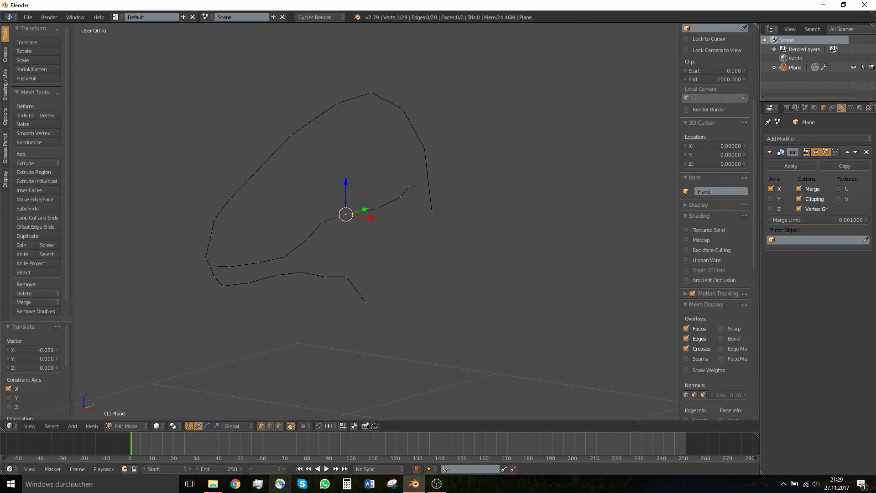
pyautogui.click(213, 483)
pyautogui.click(349, 124)
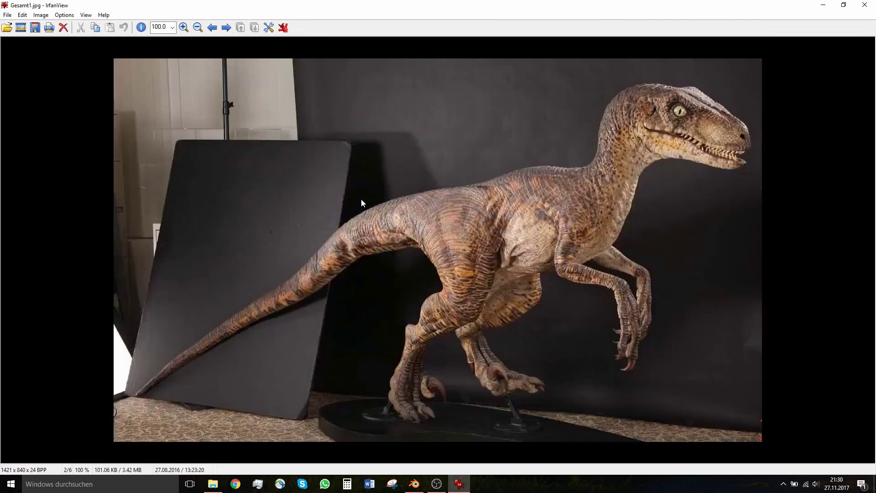
pyautogui.press('Right')
pyautogui.press('Right')
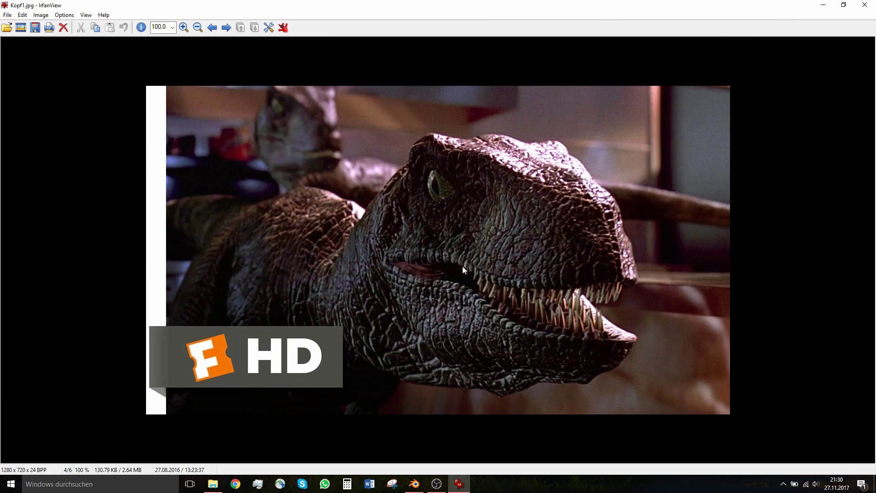
pyautogui.click(414, 484)
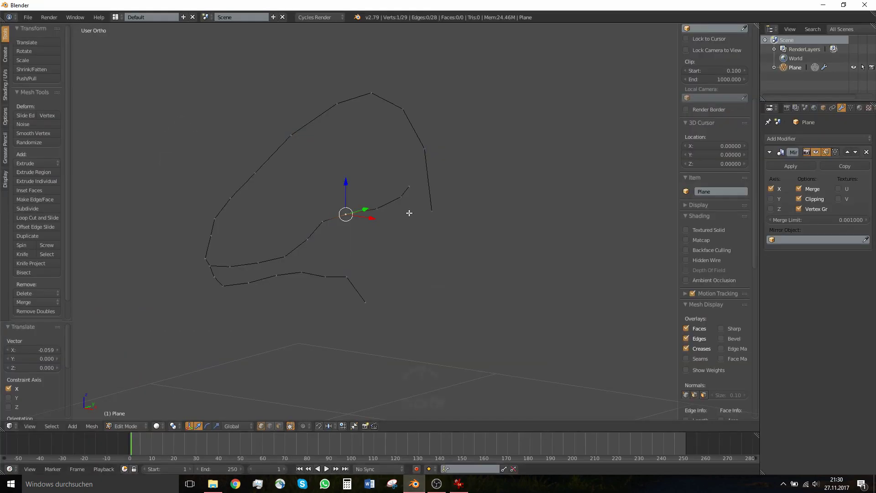
pyautogui.click(458, 483)
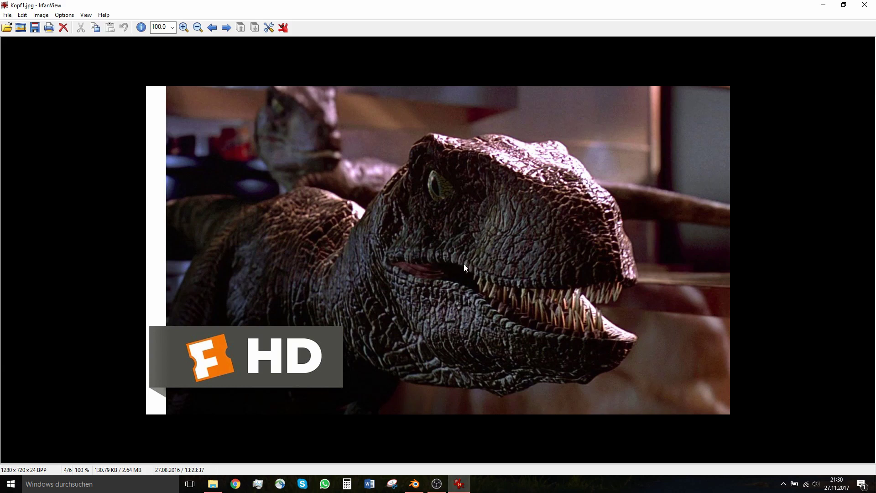
pyautogui.click(414, 483)
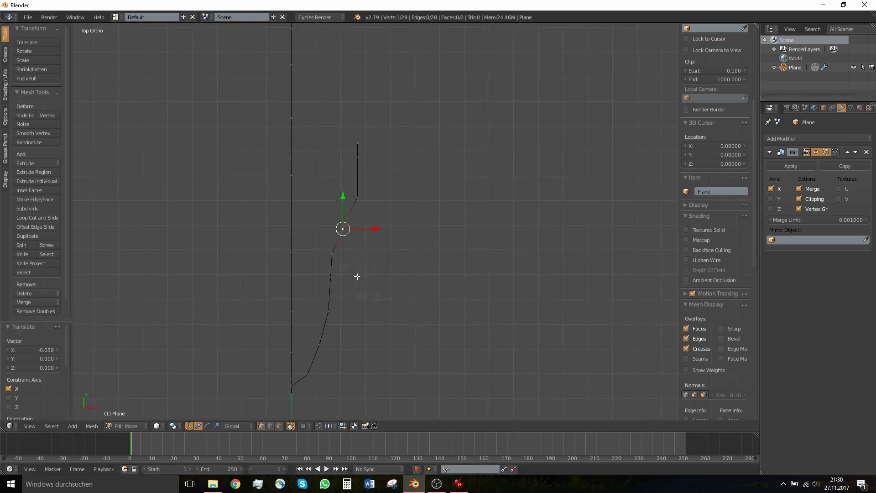
# In top view, nudge the middle and rear mouth-line vertices outward along X, the last two by about 0.004 and 0.013
pyautogui.press('KP_3')
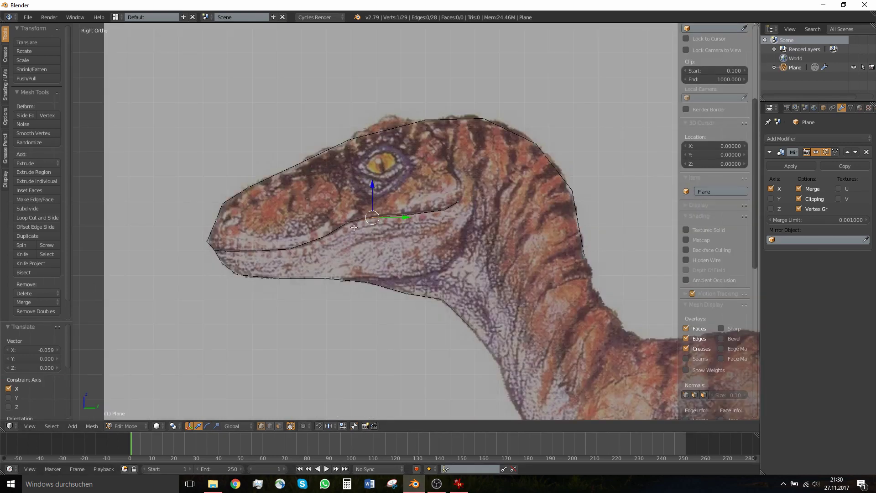
pyautogui.press('KP_7')
pyautogui.moveTo(361, 254); pyautogui.dragTo(352, 276)
pyautogui.rightClick(334, 277)
pyautogui.rightClick(343, 230)
pyautogui.moveTo(360, 230); pyautogui.dragTo(361, 230)
pyautogui.rightClick(357, 200)
pyautogui.moveTo(383, 196); pyautogui.dragTo(384, 195)
pyautogui.rightClick(366, 155)
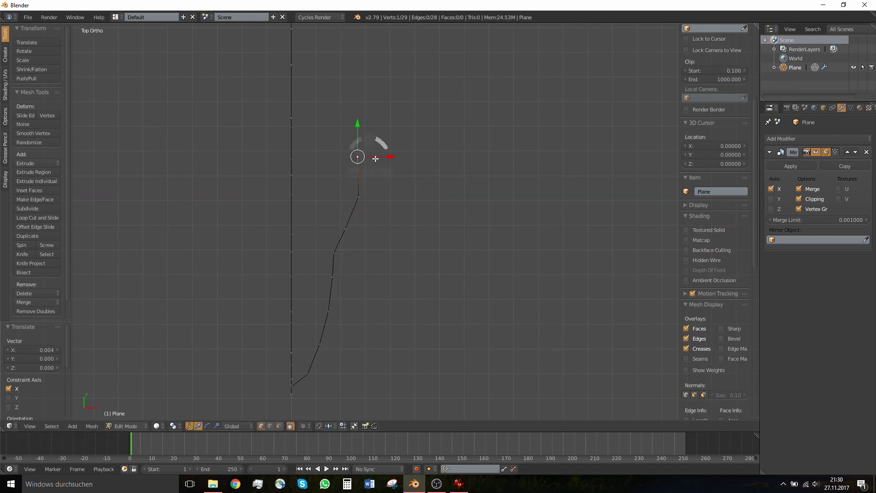
pyautogui.moveTo(376, 157); pyautogui.dragTo(380, 158)
# Compare the mouth with Kopf1.jpg and the side view, and move the mouth-corner vertex slightly outward along X
pyautogui.click(459, 483)
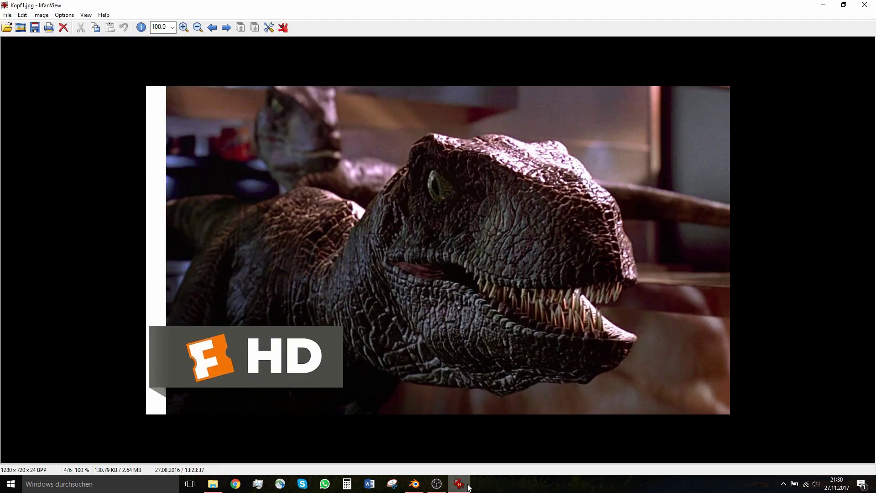
pyautogui.click(467, 488)
pyautogui.press('KP_3')
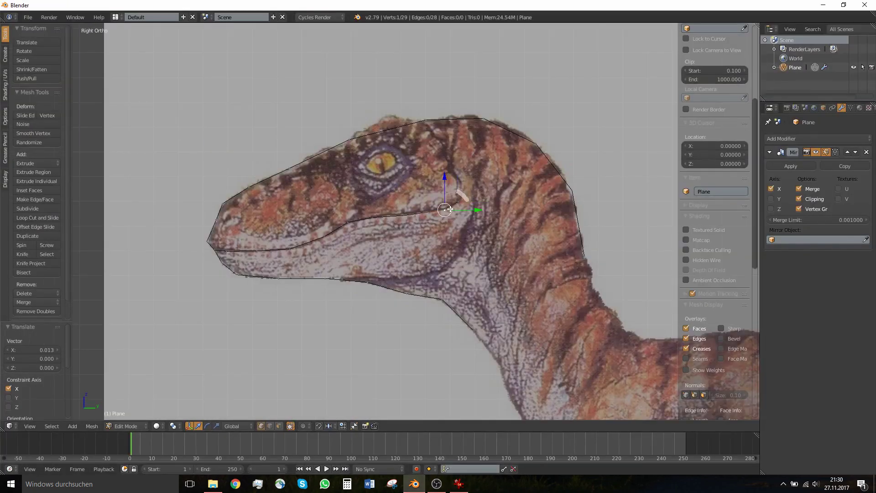
pyautogui.press('KP_7')
pyautogui.rightClick(360, 139)
pyautogui.moveTo(379, 143); pyautogui.dragTo(381, 142)
# Switch to Object Mode and examine the mirrored mouth line and head contour from the front, side and an angled view
pyautogui.moveTo(356, 148); pyautogui.dragTo(313, 99, button='middle')
pyautogui.press('Tab')
pyautogui.moveTo(299, 156)
pyautogui.keyDown('shift'); pyautogui.mouseDown(button='middle')
pyautogui.moveTo(360, 200)
pyautogui.moveTo(417, 175)
pyautogui.moveTo(473, 176)
pyautogui.moveTo(524, 218)
pyautogui.moveTo(439, 237)
pyautogui.moveTo(379, 199)
pyautogui.moveTo(426, 180)
pyautogui.moveTo(346, 194)
pyautogui.moveTo(248, 173)
pyautogui.moveTo(340, 195)
pyautogui.moveTo(341, 187)
pyautogui.mouseUp(button='middle'); pyautogui.keyUp('shift')
pyautogui.press('KP_1')
pyautogui.press('KP_3')
pyautogui.press('KP_8')
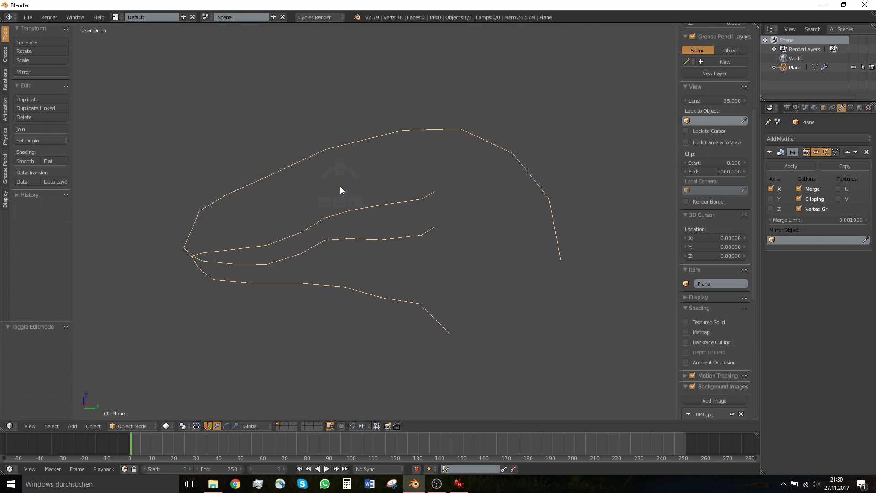
# In side view Edit Mode, duplicate the mouth-corner vertex to the top of the head and extrude three vertices forward along the brow ridge
pyautogui.press('KP_3')
pyautogui.scroll(3, 382, 201)
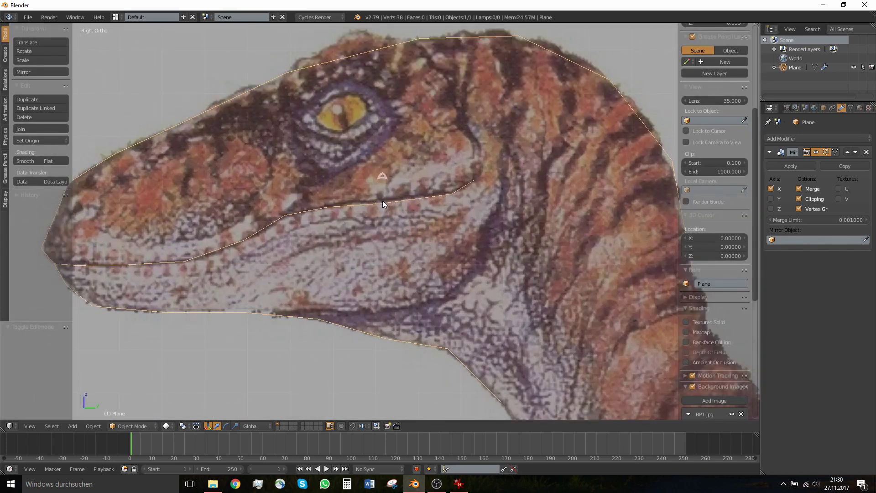
pyautogui.scroll(-2, 461, 187)
pyautogui.press('Tab')
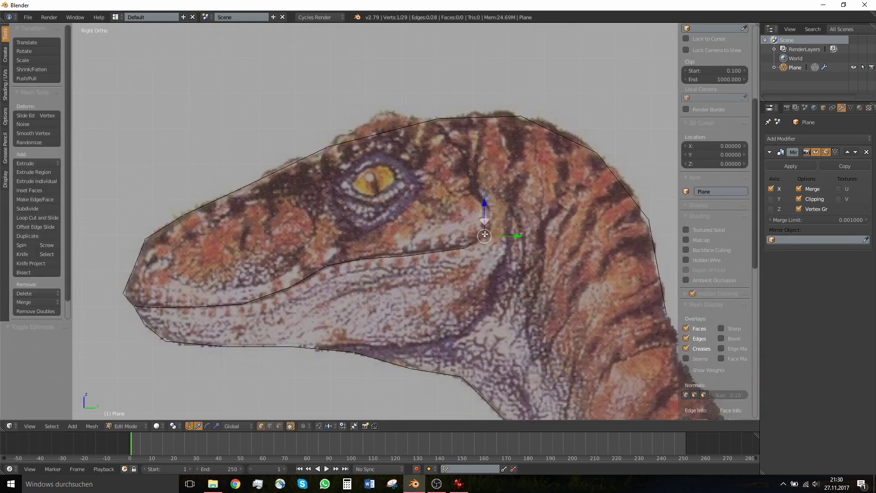
pyautogui.hotkey('shift', 'd')
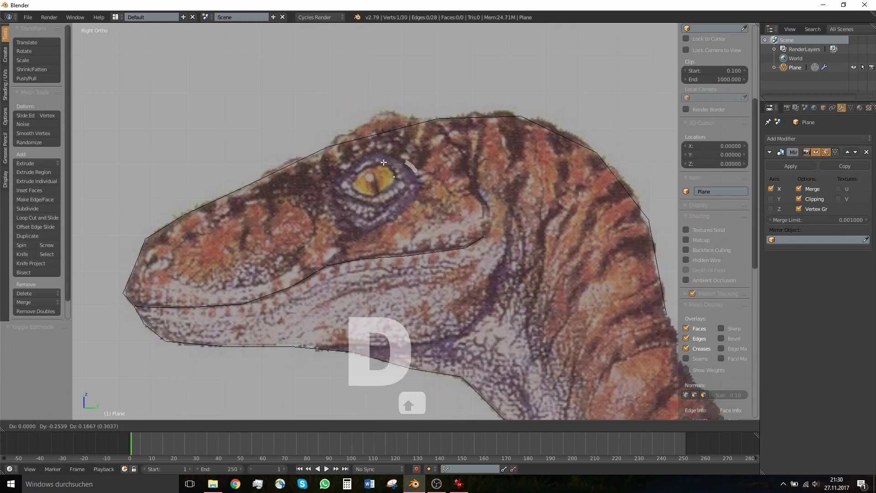
pyautogui.click(462, 124)
pyautogui.press('e')
pyautogui.click(445, 131)
pyautogui.press('e')
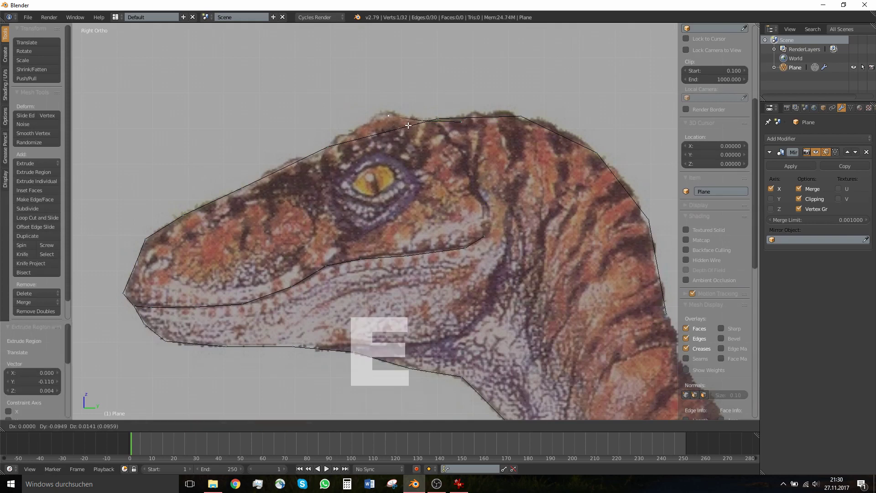
pyautogui.click(409, 124)
pyautogui.press('e')
pyautogui.click(367, 145)
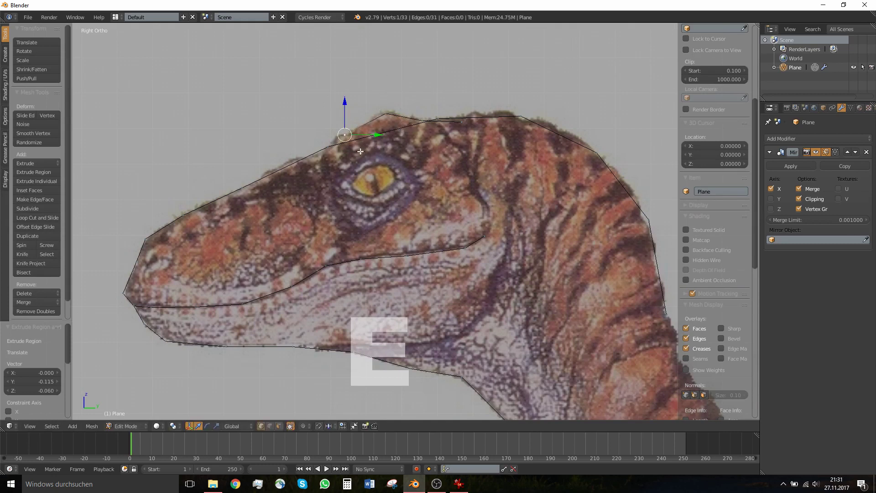
# Extrude five more vertices from the brow down the upper snout, ending behind the nose tip with an offset of about -0.078 Y, -0.091 Z
pyautogui.press('e')
pyautogui.click(341, 171)
pyautogui.press('e')
pyautogui.click(296, 183)
pyautogui.press('e')
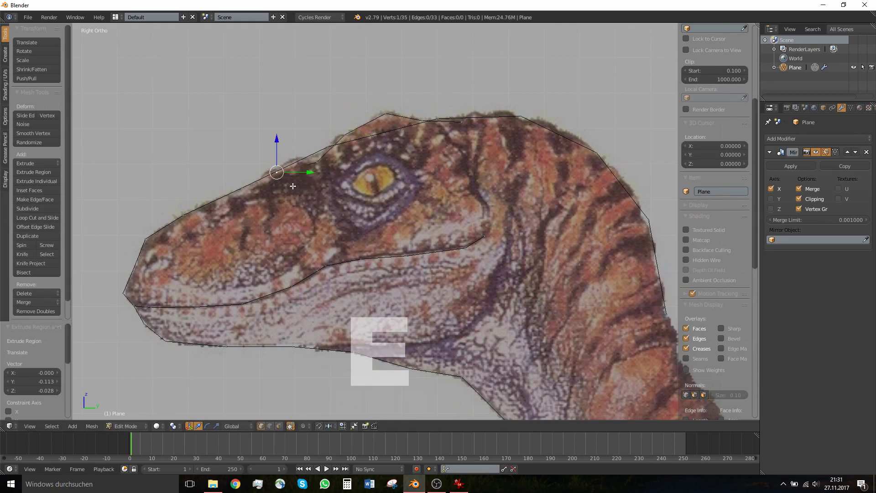
pyautogui.click(249, 209)
pyautogui.press('e')
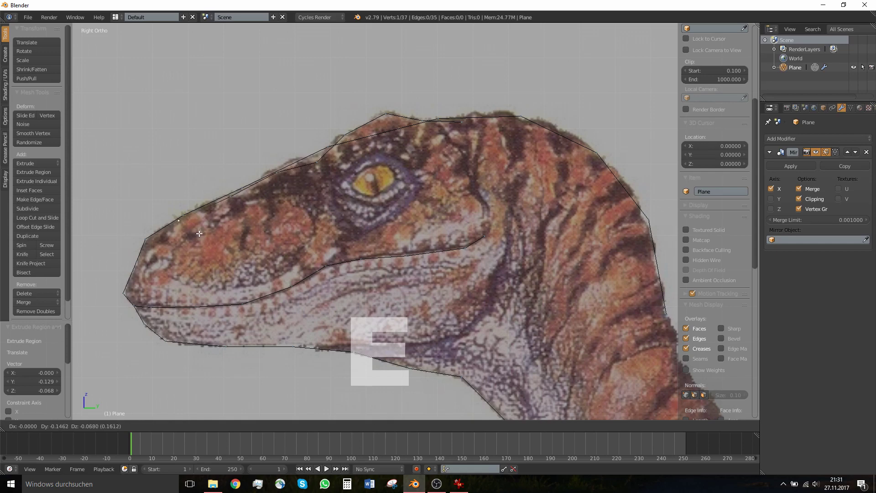
pyautogui.click(207, 235)
pyautogui.press('e')
pyautogui.click(178, 267)
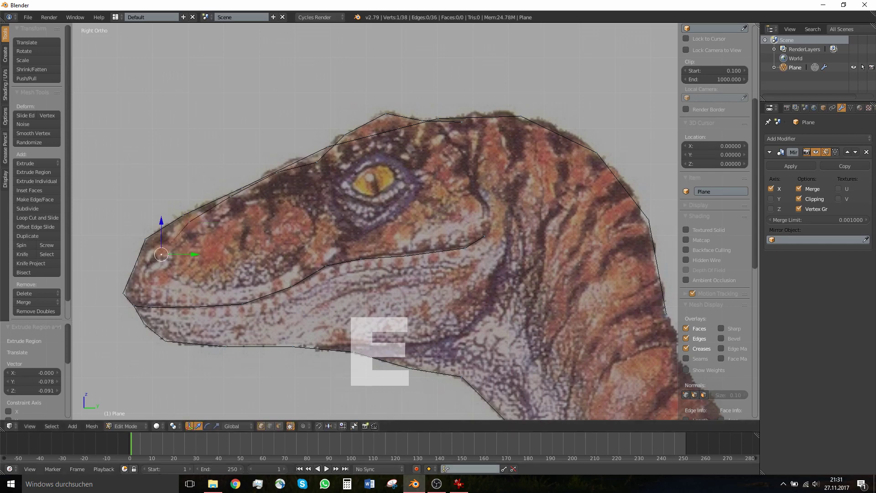
# Check the snout shape in Kopf1.jpg and raise the ridge line's front vertex by about 0.046 in Z and 0.004 in Y
pyautogui.click(458, 484)
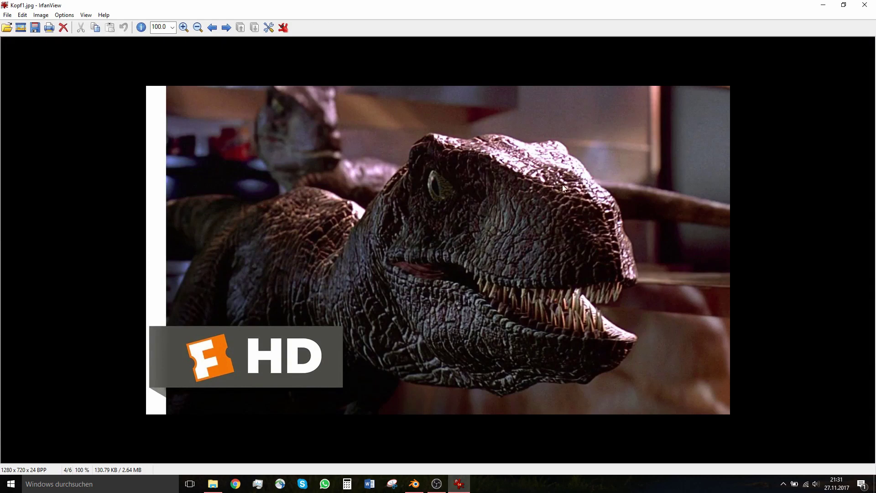
pyautogui.click(415, 483)
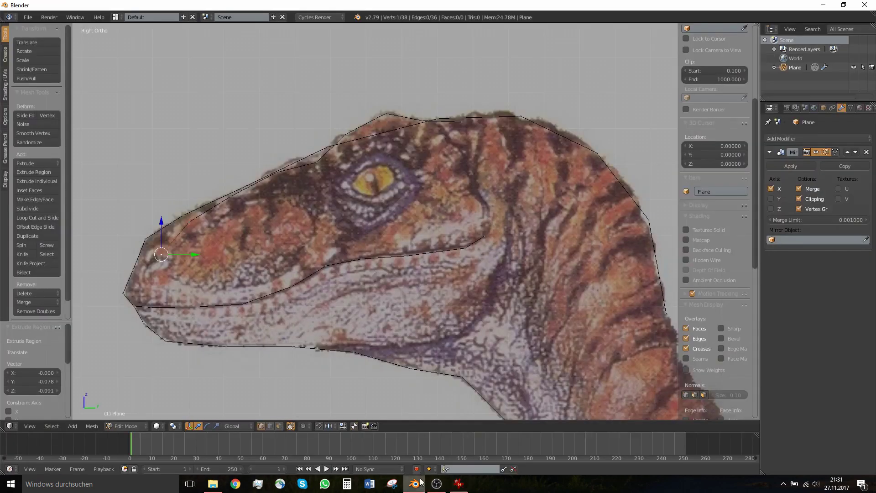
pyautogui.press('g')
pyautogui.click(161, 243)
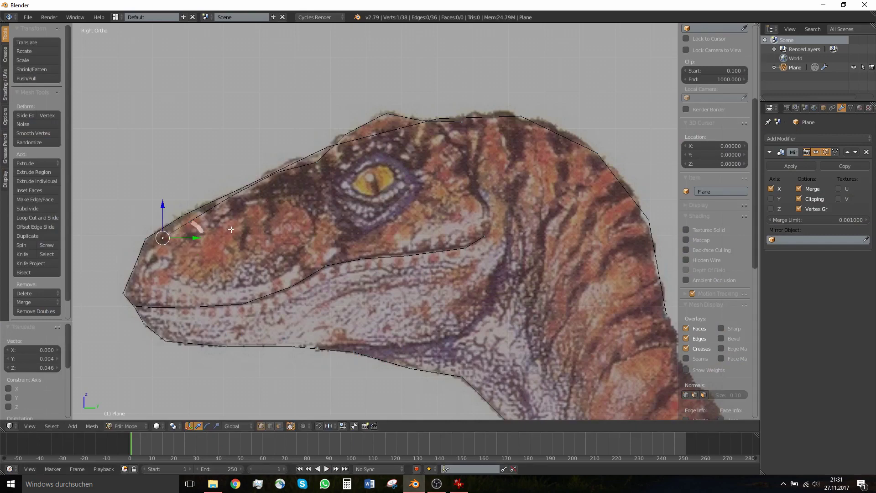
# Compare the ridge line with Kopf1.jpg, and in top view adjust its rear vertices along X, moving the second inward by about 0.013
pyautogui.moveTo(340, 166); pyautogui.dragTo(440, 191, button='middle')
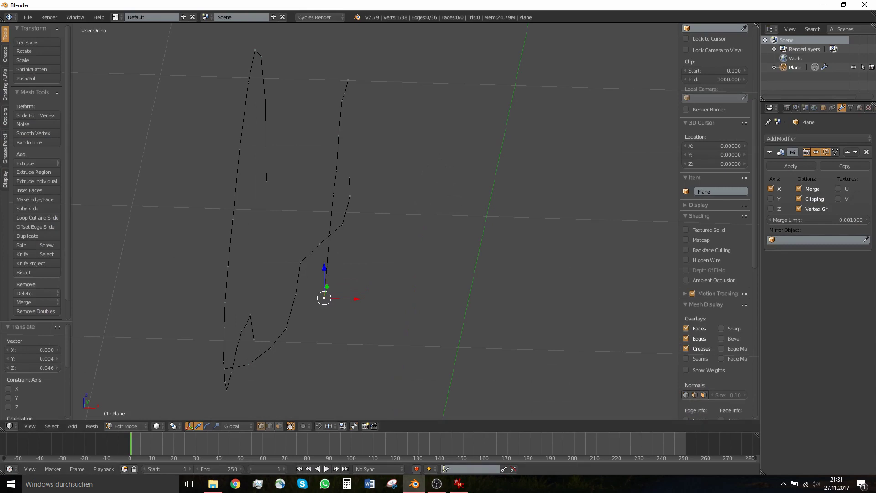
pyautogui.click(469, 482)
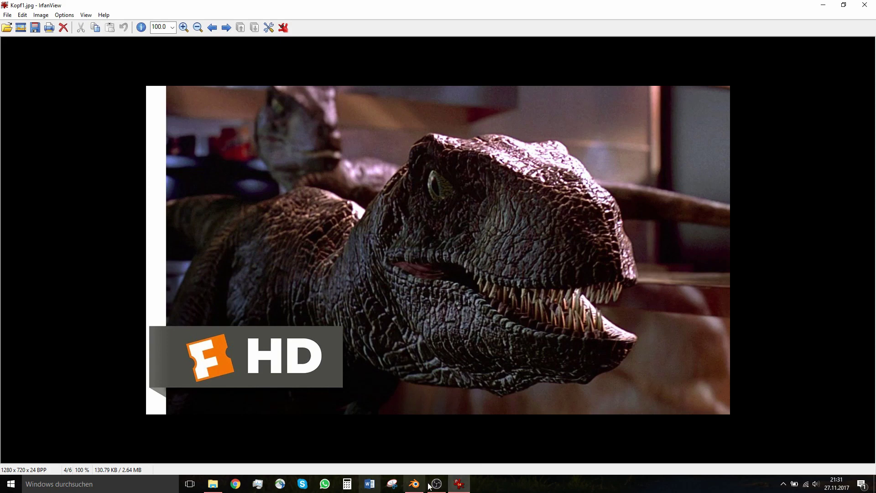
pyautogui.click(414, 483)
pyautogui.press('KP_7')
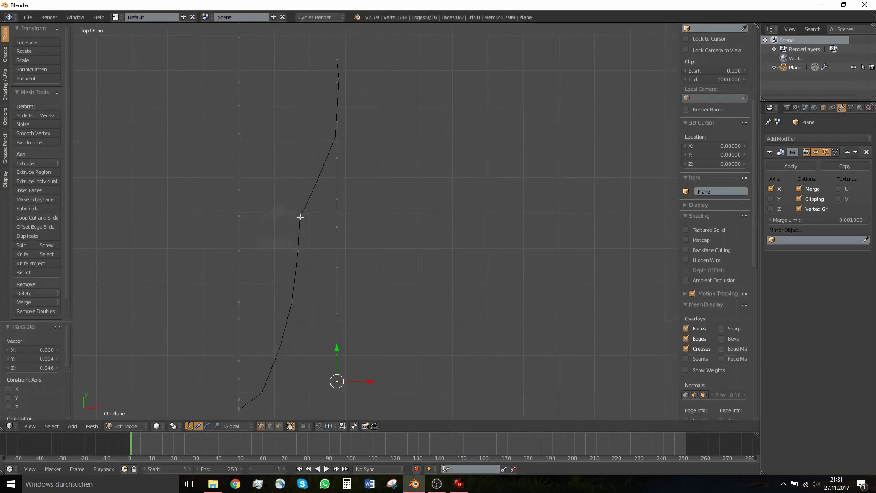
pyautogui.rightClick(339, 82)
pyautogui.moveTo(358, 79); pyautogui.dragTo(354, 84)
pyautogui.rightClick(339, 60)
pyautogui.hotkey('ctrl', 'z')
pyautogui.hotkey('ctrl', 'z')
pyautogui.rightClick(338, 83)
pyautogui.rightClick(338, 122)
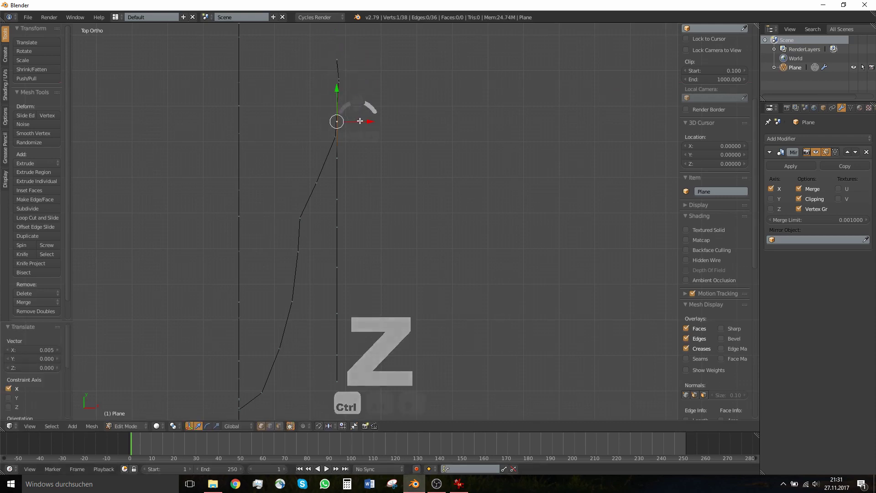
pyautogui.moveTo(360, 121); pyautogui.dragTo(356, 121)
# Move the next ridge vertices inward along X to follow the mouth line, the fourth of them by about 0.144
pyautogui.rightClick(338, 159)
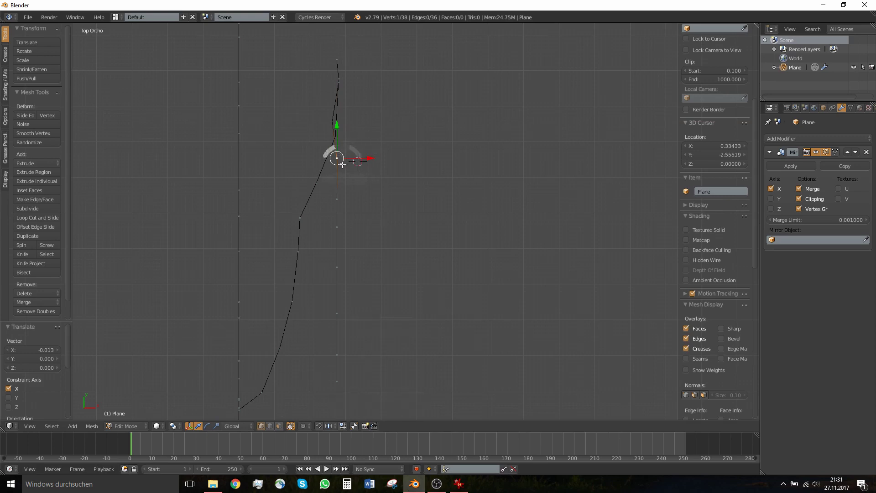
pyautogui.moveTo(361, 160); pyautogui.dragTo(344, 161)
pyautogui.rightClick(342, 197)
pyautogui.moveTo(364, 200); pyautogui.dragTo(315, 234)
pyautogui.rightClick(338, 228)
pyautogui.rightClick(338, 266)
pyautogui.moveTo(355, 267); pyautogui.dragTo(306, 269)
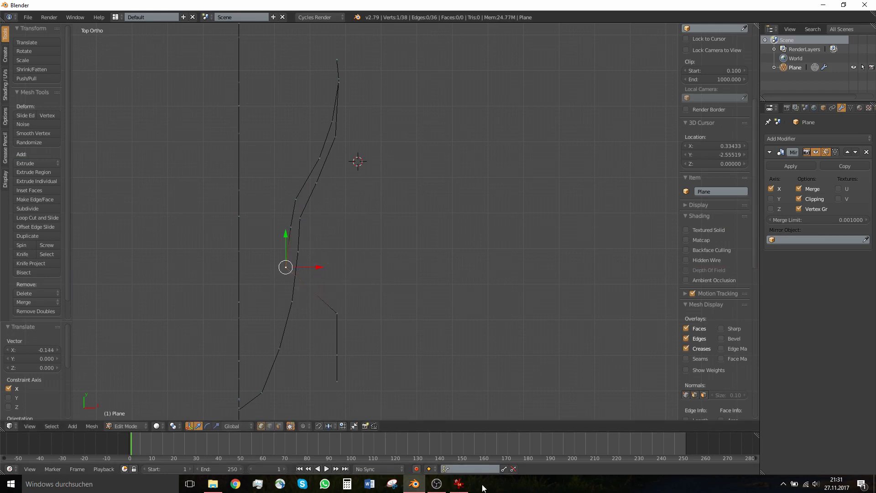
# Check the reference photo again and move the three front ridge vertices inward along X, the last two by about 0.215 and 0.224
pyautogui.click(461, 486)
pyautogui.click(461, 486)
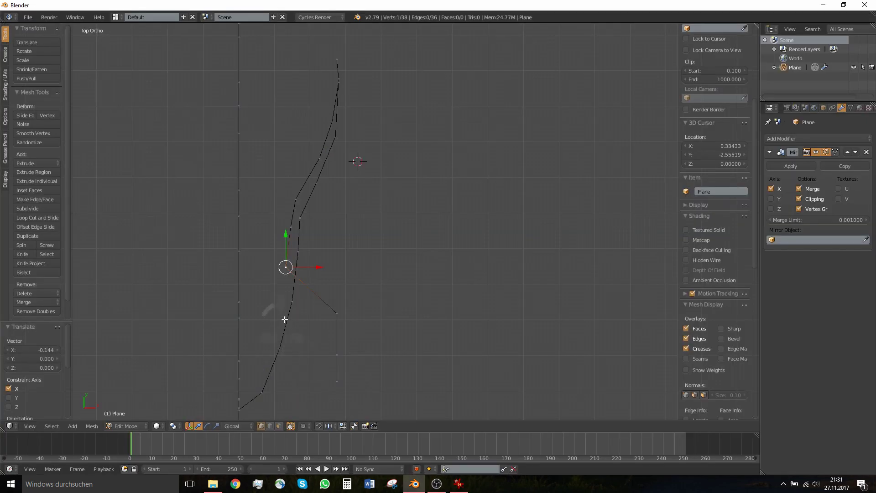
pyautogui.rightClick(335, 312)
pyautogui.moveTo(370, 315); pyautogui.dragTo(314, 322)
pyautogui.rightClick(339, 355)
pyautogui.moveTo(370, 354); pyautogui.dragTo(294, 361)
pyautogui.rightClick(337, 381)
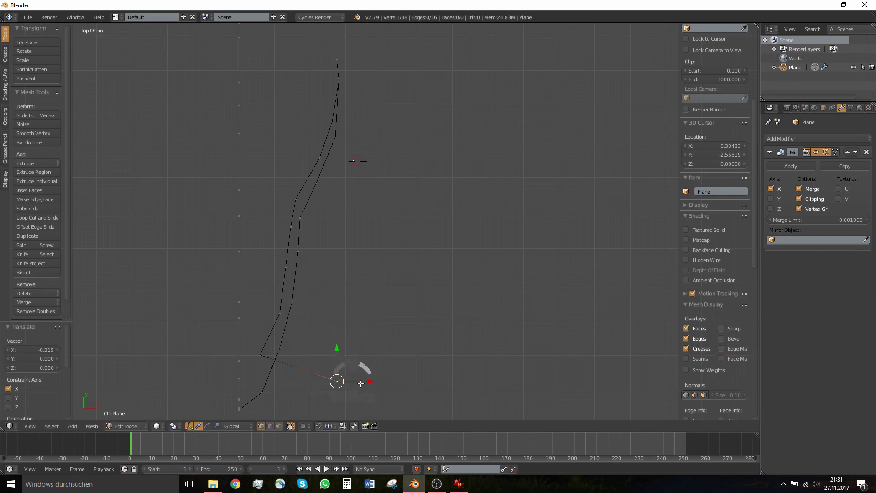
pyautogui.moveTo(369, 382); pyautogui.dragTo(290, 389)
# Fine-tune the X positions of the second, third and fourth ridge vertices from the snout to smooth the curve
pyautogui.rightClick(261, 355)
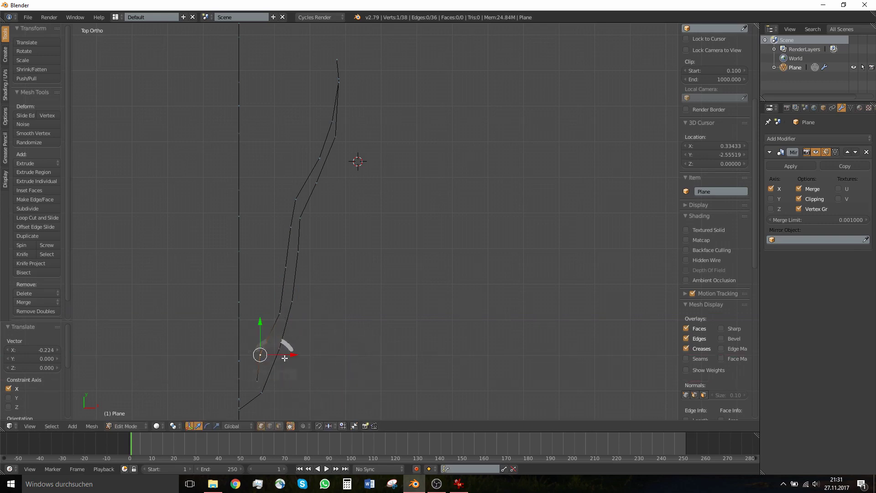
pyautogui.moveTo(289, 356); pyautogui.dragTo(293, 359)
pyautogui.rightClick(280, 313)
pyautogui.moveTo(301, 311); pyautogui.dragTo(297, 310)
pyautogui.rightClick(286, 268)
pyautogui.moveTo(304, 268); pyautogui.dragTo(302, 268)
# Switch to Object Mode and compare the mirrored ridge lines from an angled view with the raptor photo Kopf1.jpg
pyautogui.moveTo(286, 271); pyautogui.dragTo(346, 219, button='middle')
pyautogui.press('Tab')
pyautogui.scroll(-3, 269, 201)
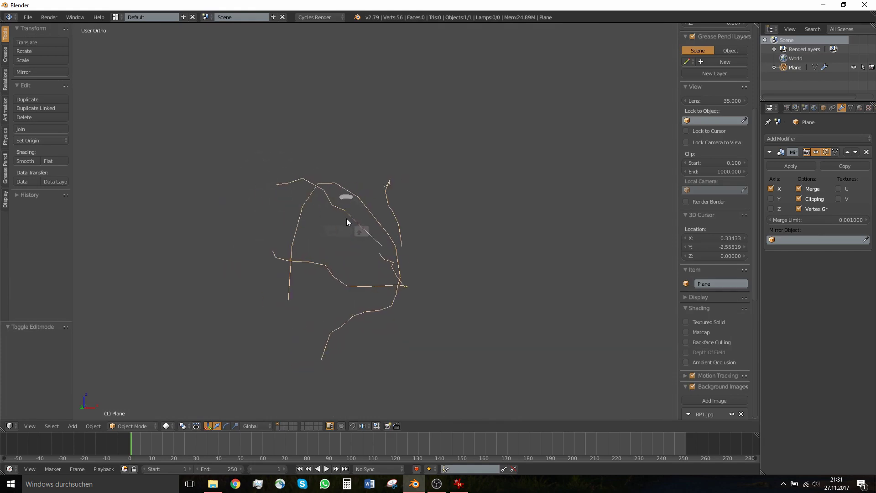
pyautogui.click(459, 484)
pyautogui.click(460, 485)
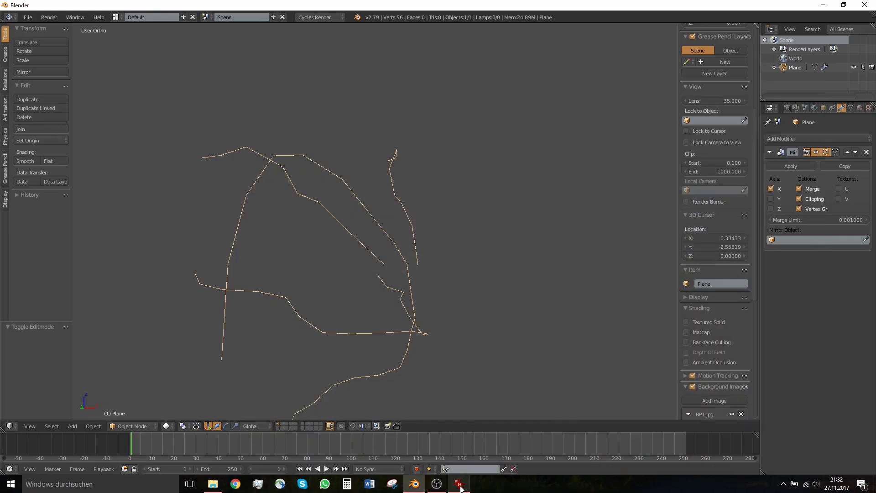
pyautogui.click(460, 485)
pyautogui.click(460, 487)
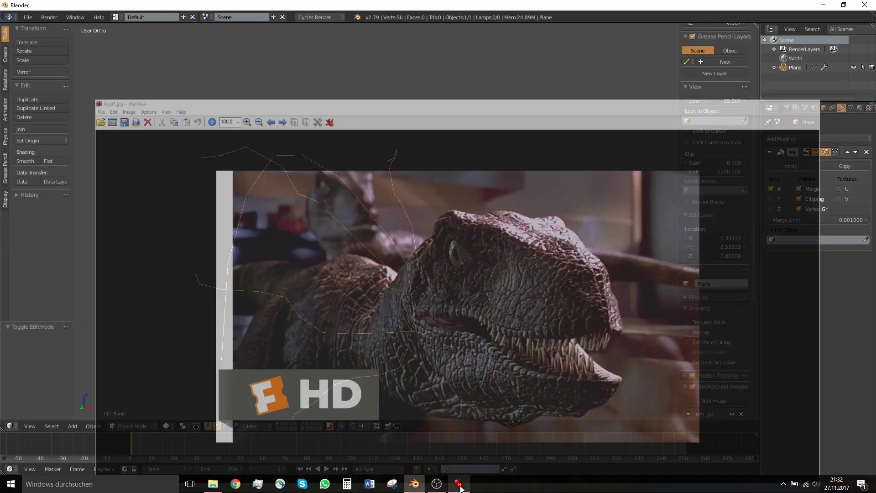
# Return to Edit Mode in top view and move the ridge's middle vertices outward along X, the frontmost of them by about 0.014
pyautogui.moveTo(368, 212); pyautogui.dragTo(347, 295, button='middle')
pyautogui.press('Tab')
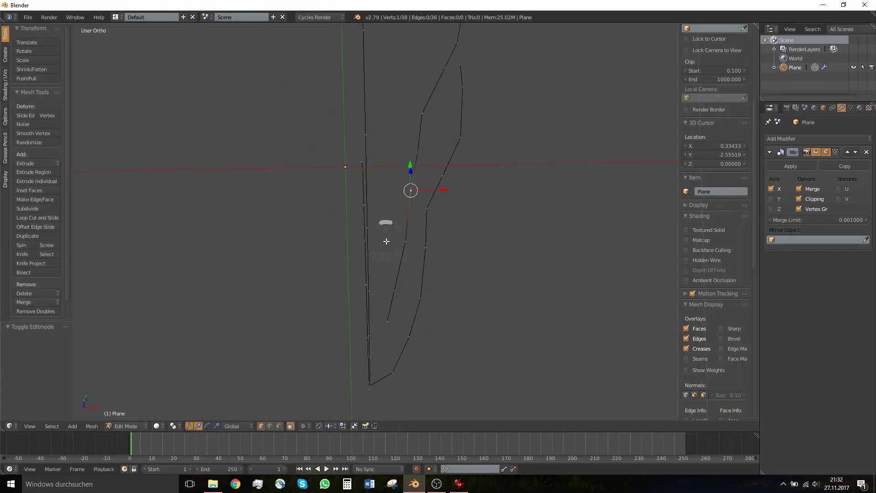
pyautogui.press('KP_7')
pyautogui.scroll(2, 450, 122)
pyautogui.scroll(-3, 442, 119)
pyautogui.rightClick(416, 138)
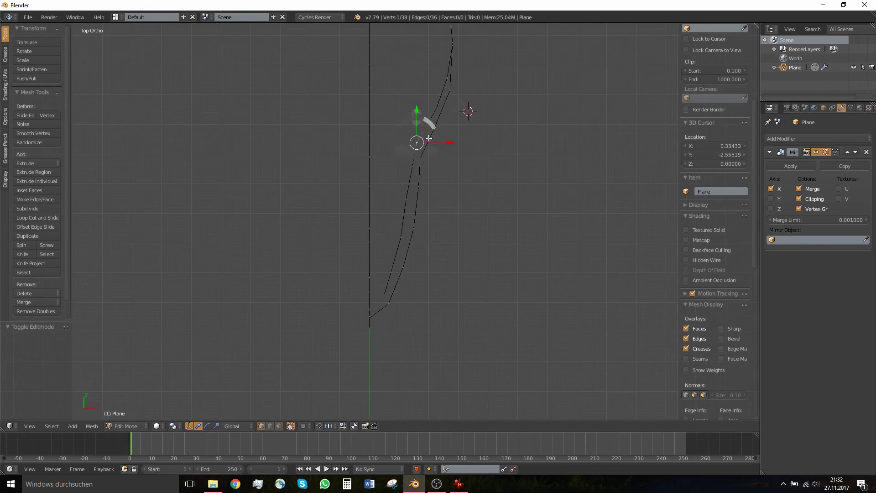
pyautogui.moveTo(448, 143); pyautogui.dragTo(448, 165)
pyautogui.rightClick(410, 162)
pyautogui.rightClick(406, 196)
pyautogui.moveTo(436, 197); pyautogui.dragTo(439, 196)
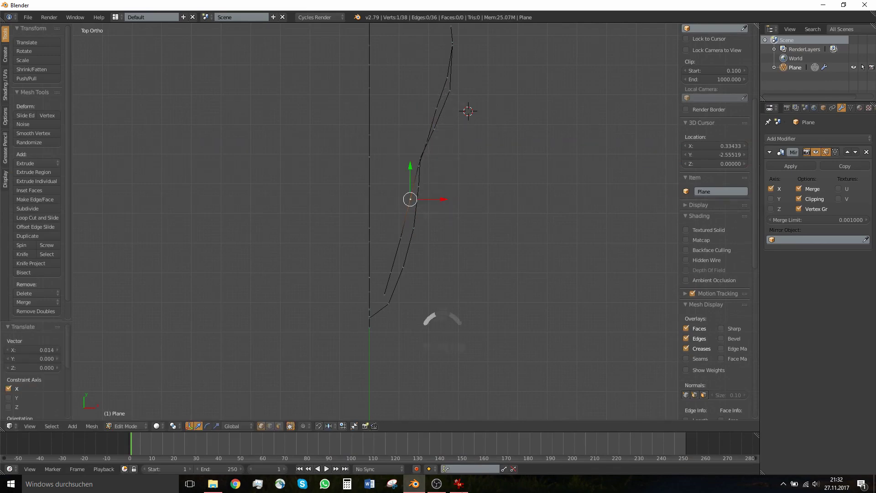
# Switch to IrfanView and examine the head and snout ridge in Kopf2.jpg and Kopf3.jpg, returning to Blender
pyautogui.click(459, 484)
pyautogui.scroll(-1, 488, 233)
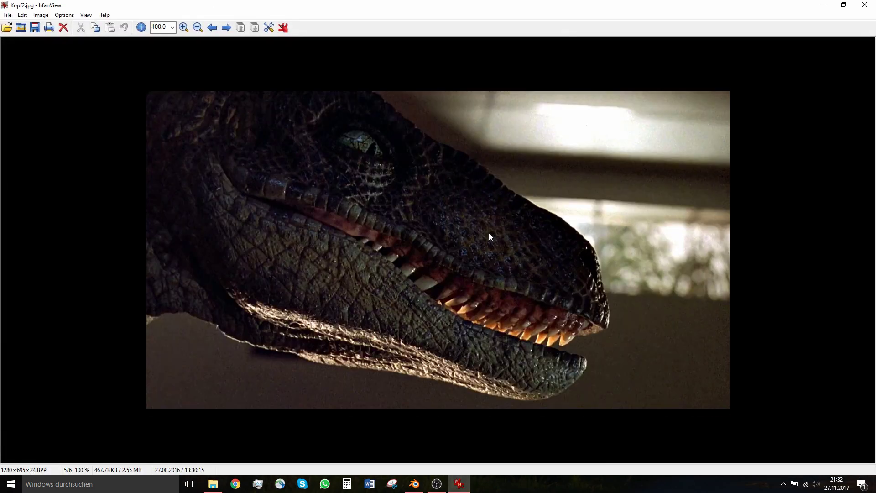
pyautogui.scroll(-1, 489, 236)
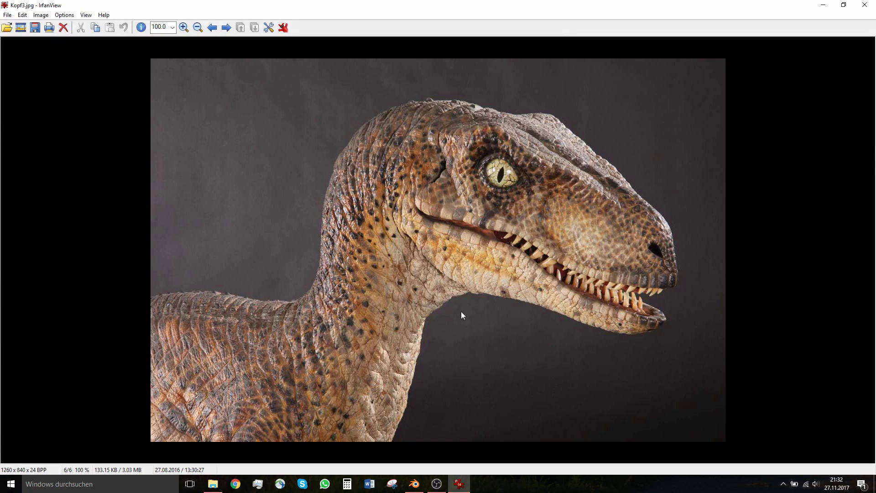
pyautogui.click(418, 491)
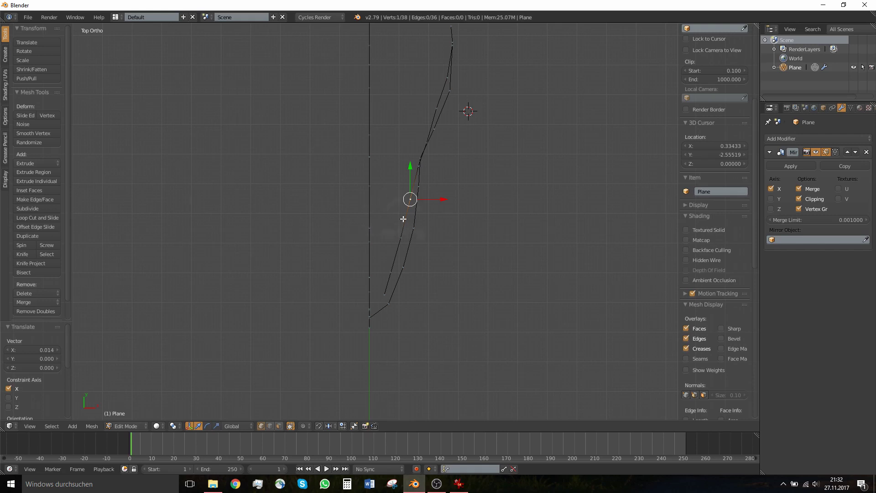
# Nudge the second ridge vertex from the snout along X and inspect the mirrored lines from the front in Object Mode
pyautogui.scroll(3, 403, 221)
pyautogui.keyDown('shift'); pyautogui.moveTo(405, 223); pyautogui.dragTo(380, 231, button='middle'); pyautogui.keyUp('shift')
pyautogui.scroll(1, 380, 230)
pyautogui.moveTo(379, 229); pyautogui.dragTo(379, 205, button='middle')
pyautogui.rightClick(379, 300)
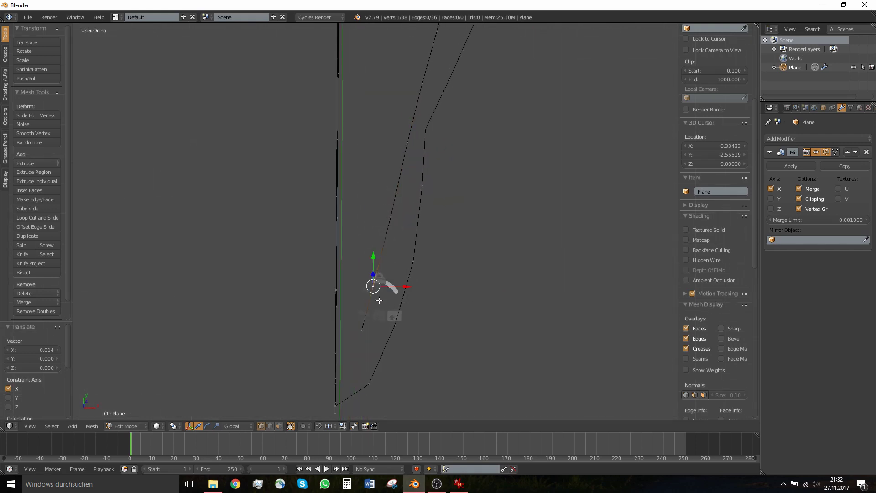
pyautogui.moveTo(404, 287); pyautogui.dragTo(405, 288)
pyautogui.moveTo(391, 265); pyautogui.dragTo(428, 168, button='middle')
pyautogui.press('Tab')
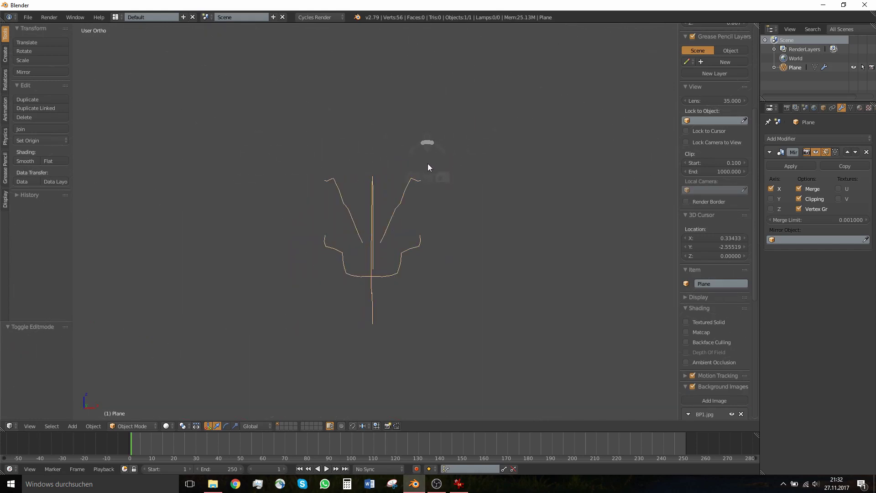
# In side view Edit Mode, duplicate the mouth-corner vertex to the eye's rear corner, offset about -0.244 in Y and 0.164 in Z
pyautogui.press('KP_3')
pyautogui.scroll(6, 428, 164)
pyautogui.press('Tab')
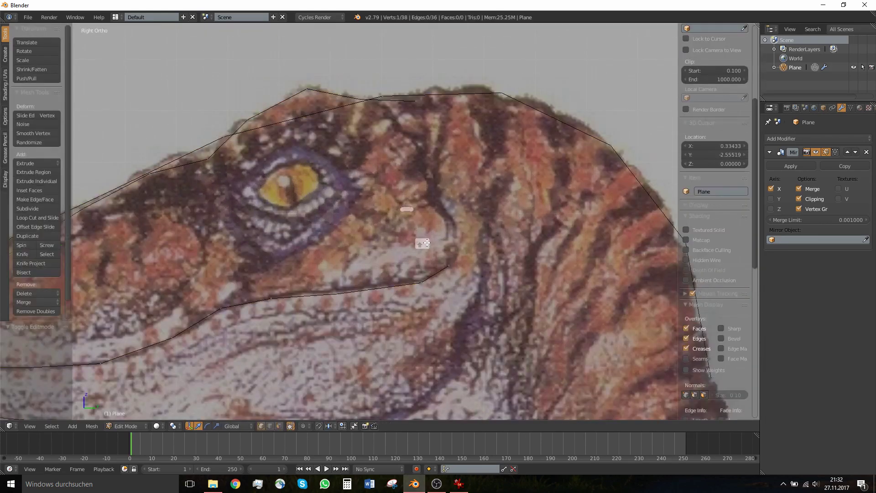
pyautogui.keyDown('shift'); pyautogui.moveTo(426, 242); pyautogui.dragTo(494, 257, button='middle'); pyautogui.keyUp('shift')
pyautogui.rightClick(474, 282)
pyautogui.scroll(2, 495, 255)
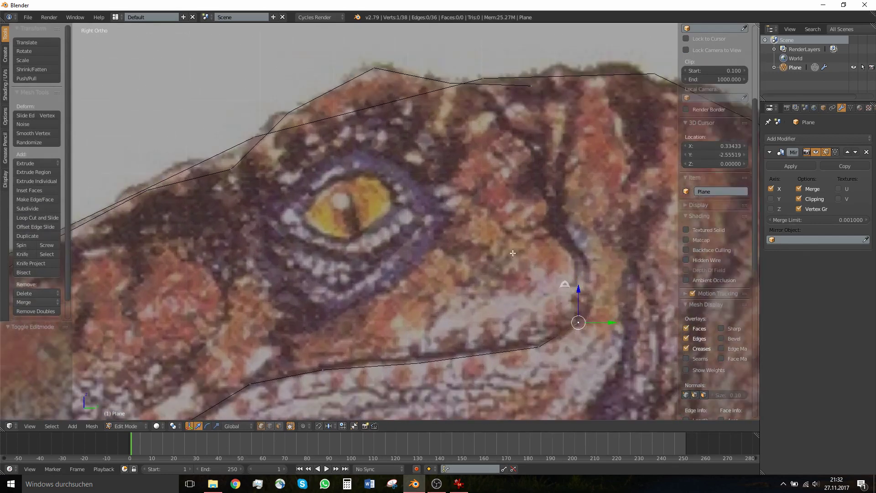
pyautogui.hotkey('shift', 'd')
pyautogui.click(430, 214)
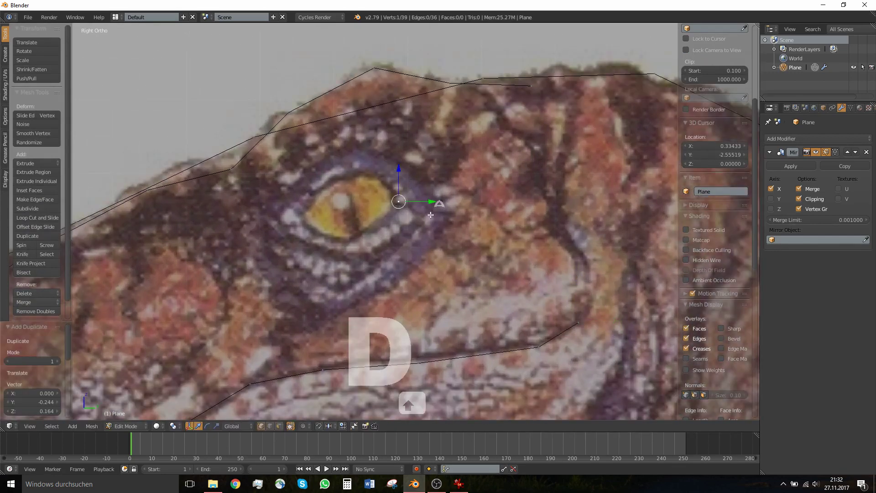
# Extrude vertices from the eye's rear corner around the yellow eye in the side view and join the ends into a closed outline
pyautogui.press('e')
pyautogui.click(412, 201)
pyautogui.press('e')
pyautogui.click(390, 197)
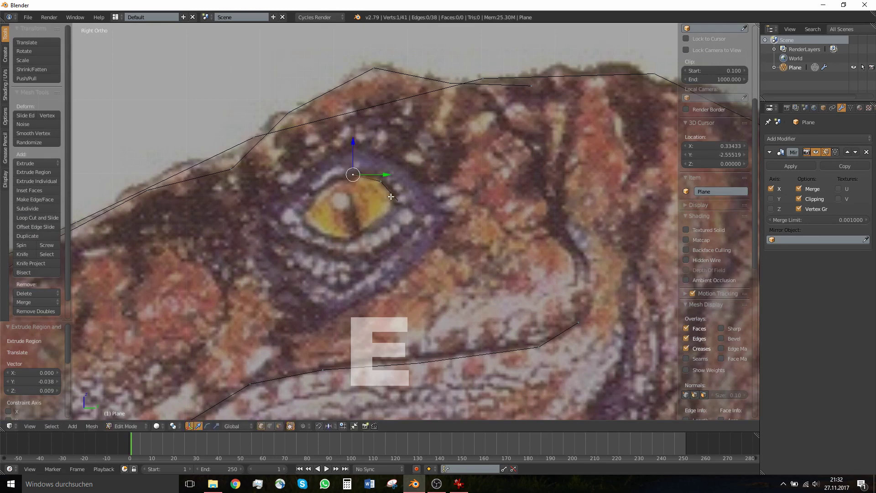
pyautogui.press('e')
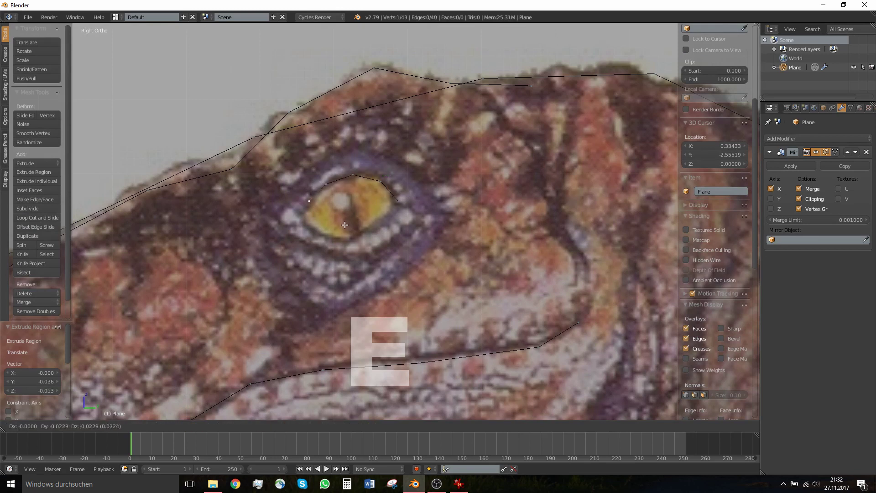
pyautogui.click(351, 258)
pyautogui.press('e')
pyautogui.click(430, 246)
pyautogui.keyDown('shift'); pyautogui.rightClick(407, 205); pyautogui.keyUp('shift')
pyautogui.press('f')
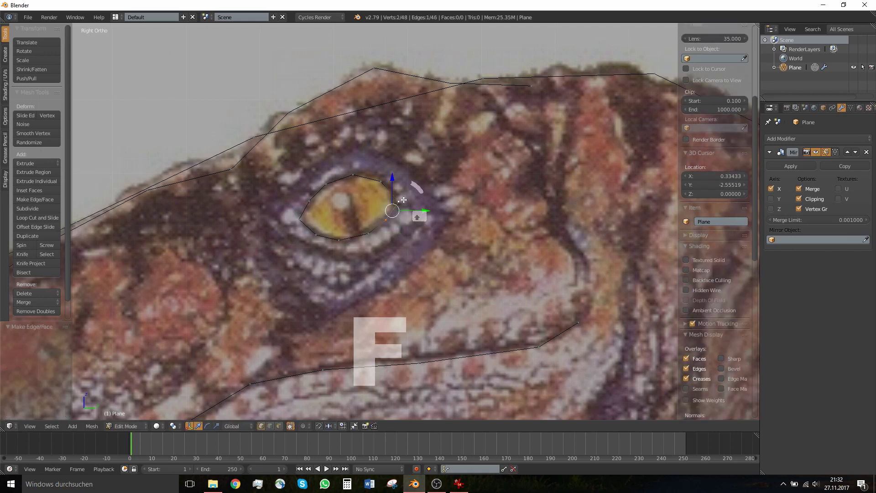
# Select the eye outline's front corner vertex and, in top view, set proportional editing to Connected with Sharp falloff
pyautogui.press('l')
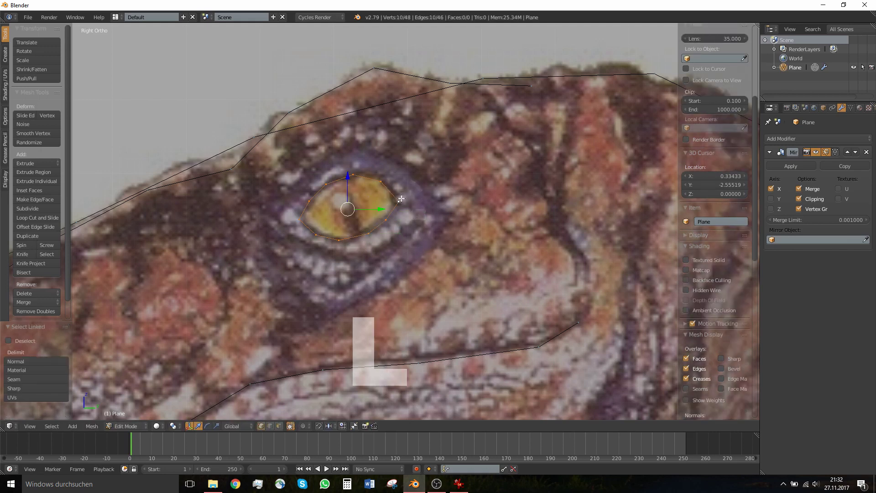
pyautogui.moveTo(299, 220); pyautogui.dragTo(330, 202, button='right')
pyautogui.rightClick(332, 202)
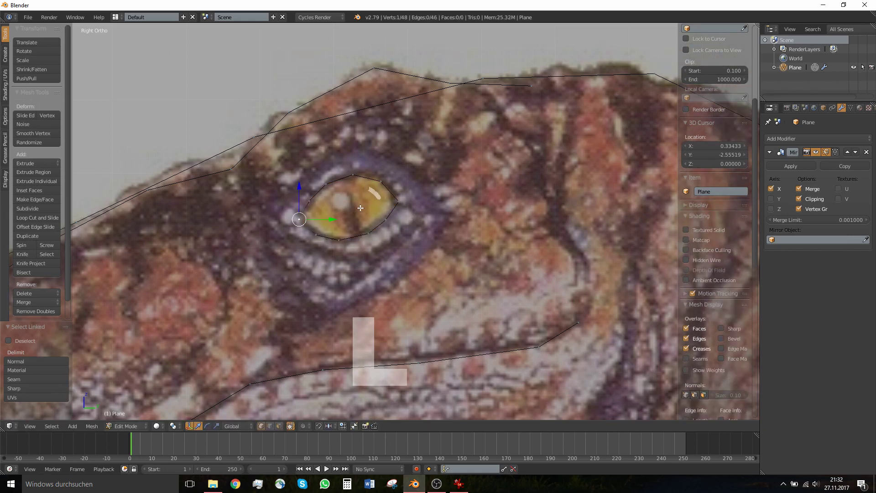
pyautogui.moveTo(359, 209); pyautogui.dragTo(359, 209, button='middle')
pyautogui.press('KP_7')
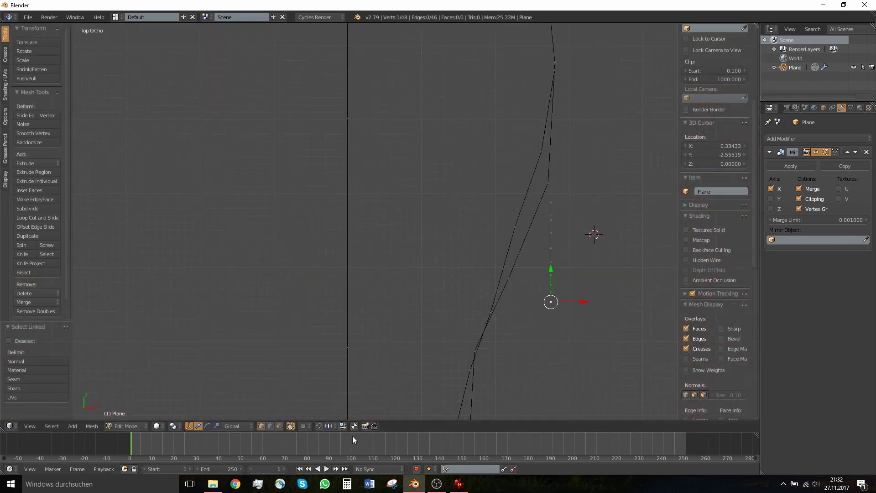
pyautogui.click(320, 427)
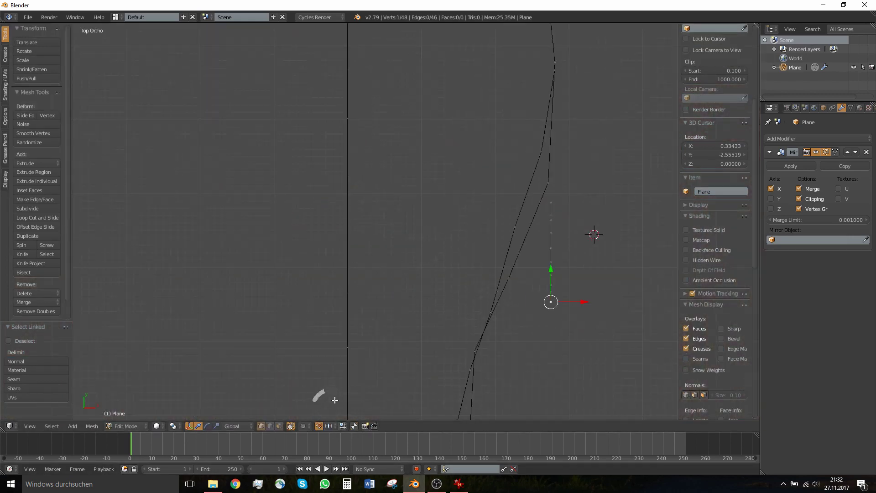
pyautogui.click(310, 424)
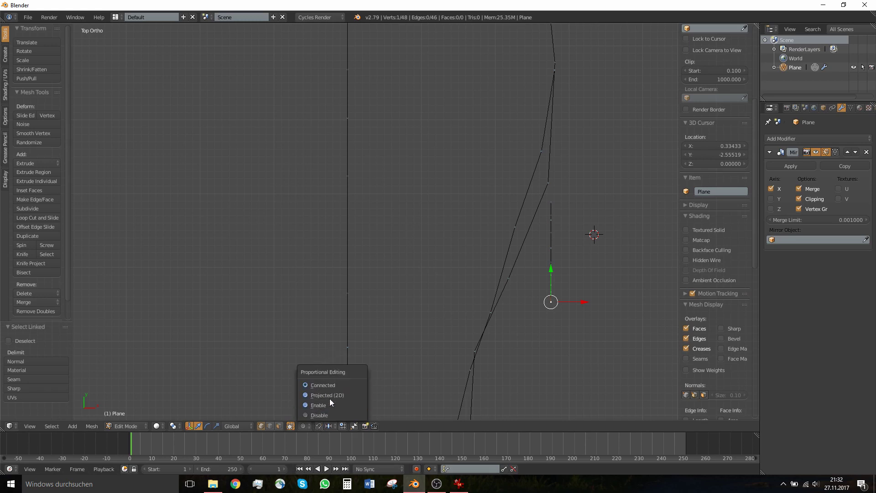
pyautogui.click(331, 384)
pyautogui.click(318, 425)
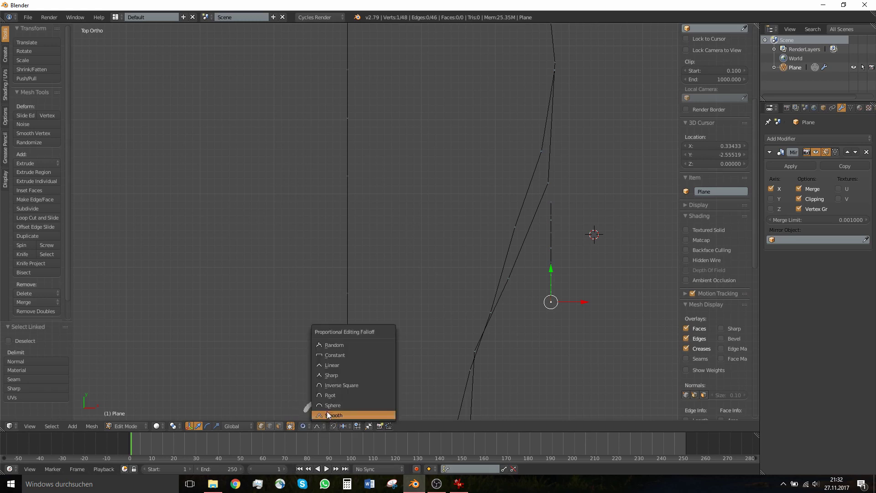
pyautogui.click(333, 375)
# Move the eye outline's front corner about -0.051 and its rear corner about -0.015 along X with proportional editing
pyautogui.moveTo(584, 301); pyautogui.dragTo(551, 295)
pyautogui.scroll(13, 573, 302)
pyautogui.scroll(9, 551, 297)
pyautogui.scroll(2, 551, 296)
pyautogui.rightClick(575, 201)
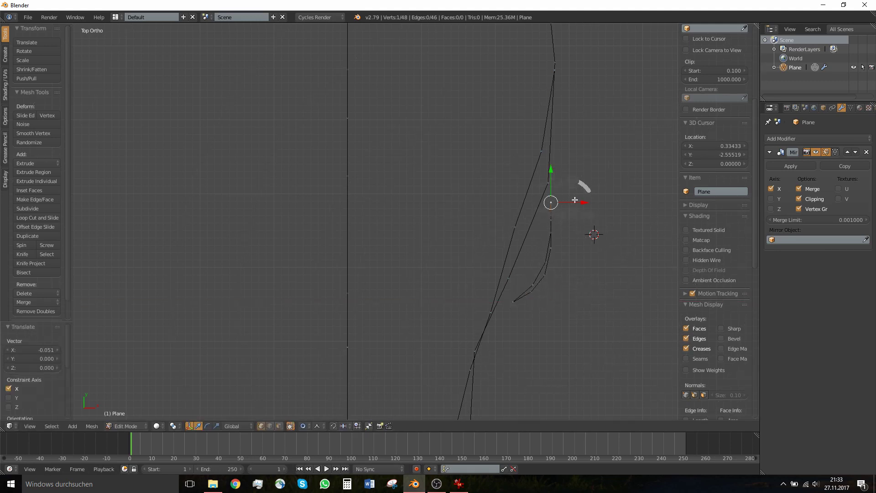
pyautogui.moveTo(576, 201); pyautogui.dragTo(568, 203)
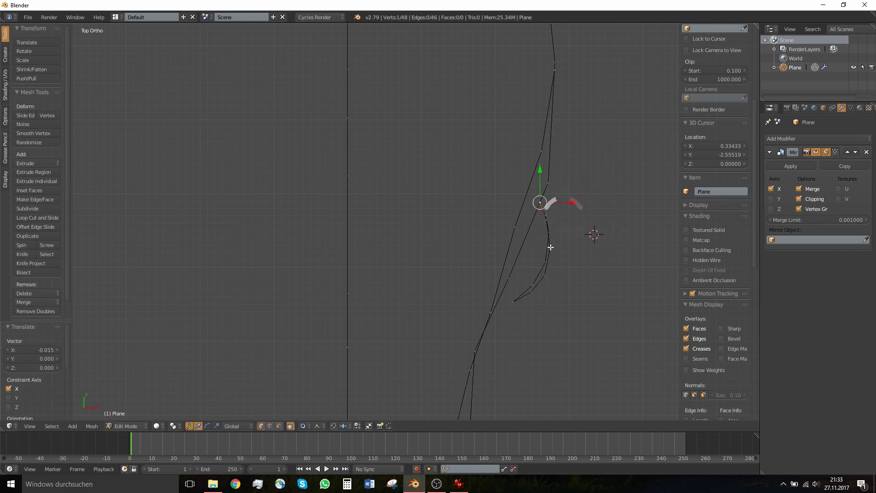
# Move the whole linked eye outline along X by about -0.045, disable proportional editing and move it a further -0.017
pyautogui.press('l')
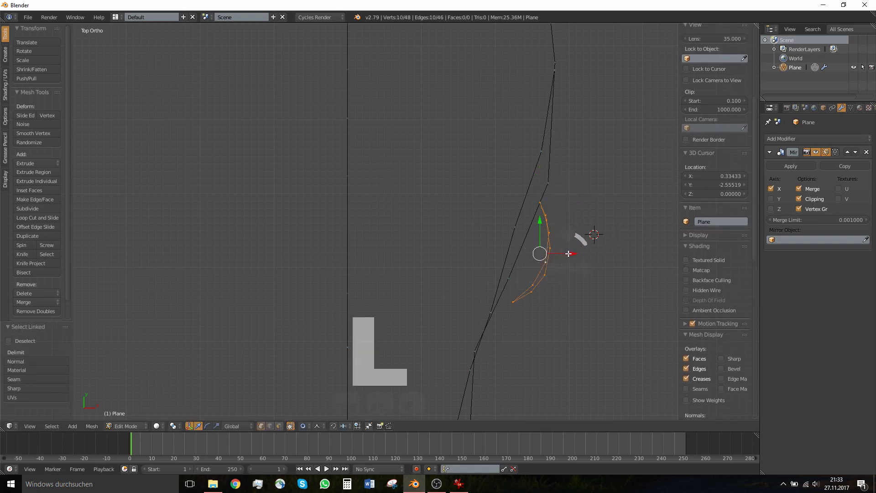
pyautogui.moveTo(568, 253); pyautogui.dragTo(535, 256)
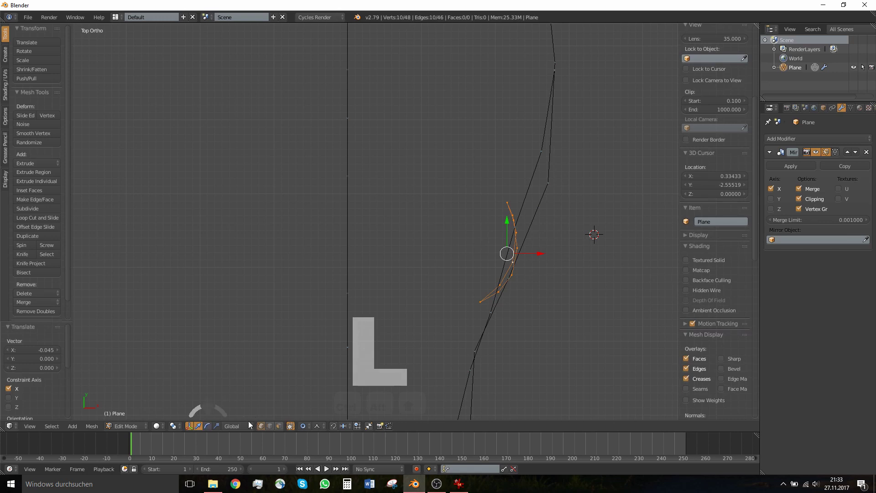
pyautogui.click(302, 426)
pyautogui.click(309, 416)
pyautogui.moveTo(470, 257); pyautogui.dragTo(448, 161, button='middle')
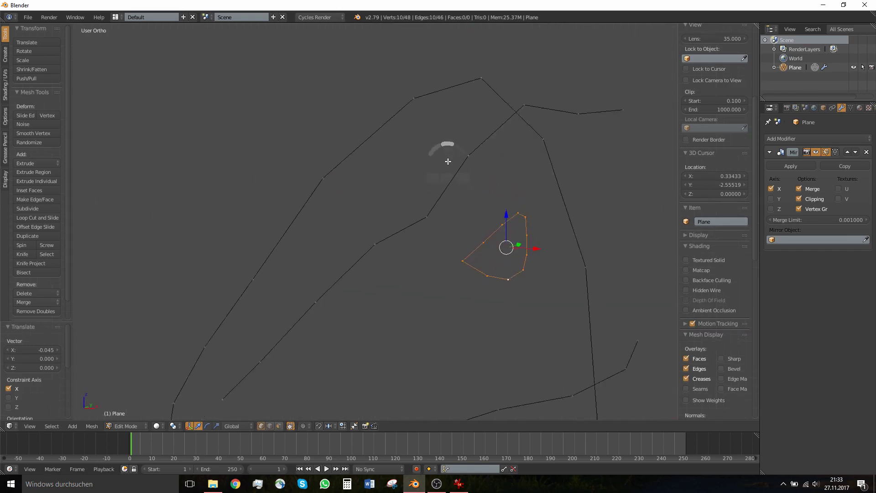
pyautogui.scroll(-3, 493, 245)
pyautogui.moveTo(486, 239); pyautogui.dragTo(479, 239)
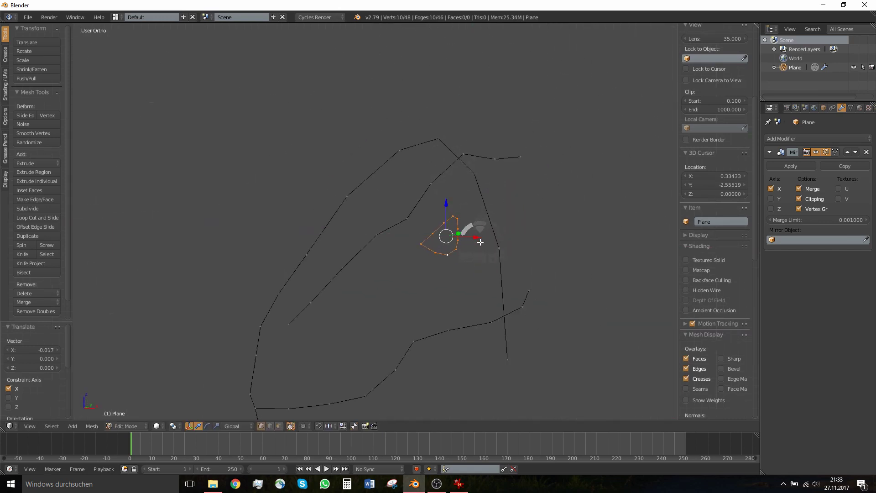
# In top view, shear the eye outline by about 0.117 and nudge it slightly outward along X
pyautogui.press('KP_7')
pyautogui.hotkey('ctrl', 'alt', 'shift', 's')
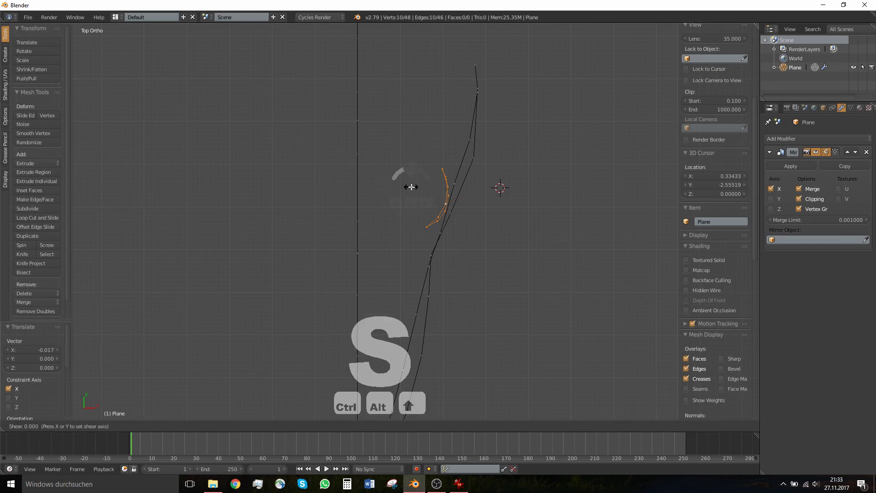
pyautogui.click(455, 192)
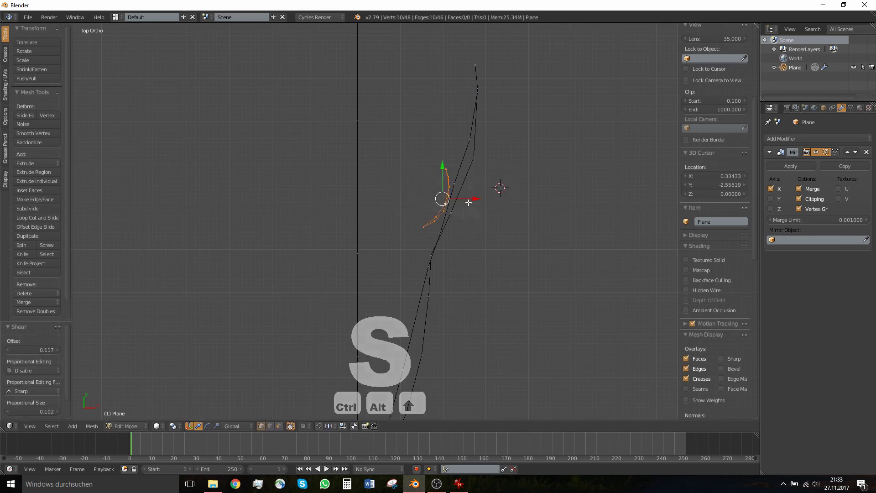
pyautogui.moveTo(473, 200); pyautogui.dragTo(476, 200)
# Compare the mirrored eye outlines in Object Mode with Kopf3.jpg and Kopf1.jpg in IrfanView, returning to Blender
pyautogui.press('Tab')
pyautogui.moveTo(453, 222); pyautogui.dragTo(480, 121, button='middle')
pyautogui.click(458, 484)
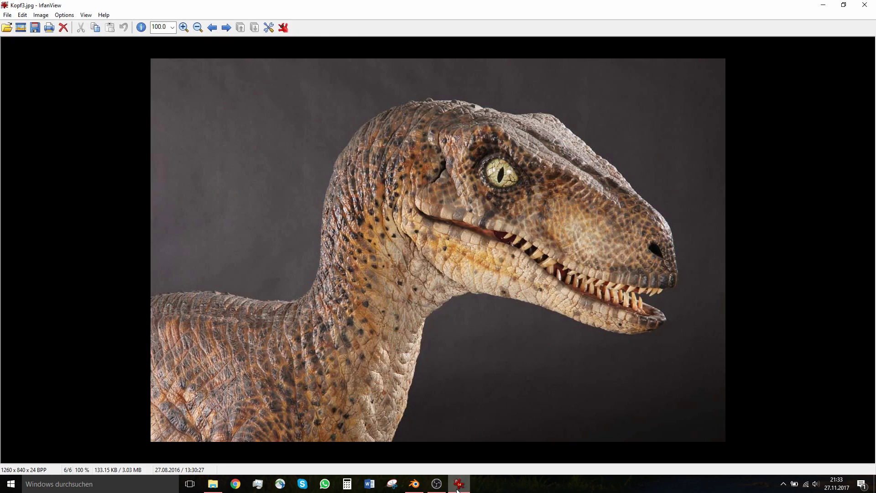
pyautogui.scroll(-2, 450, 405)
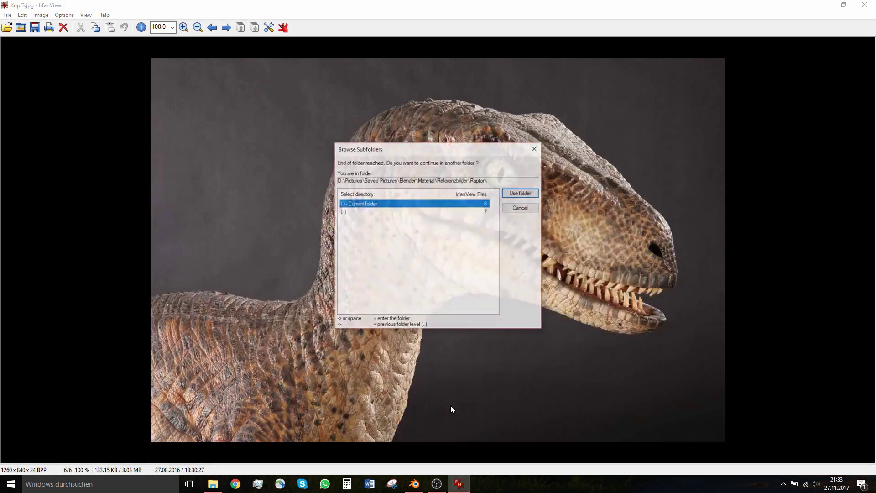
pyautogui.click(513, 209)
pyautogui.scroll(2, 505, 234)
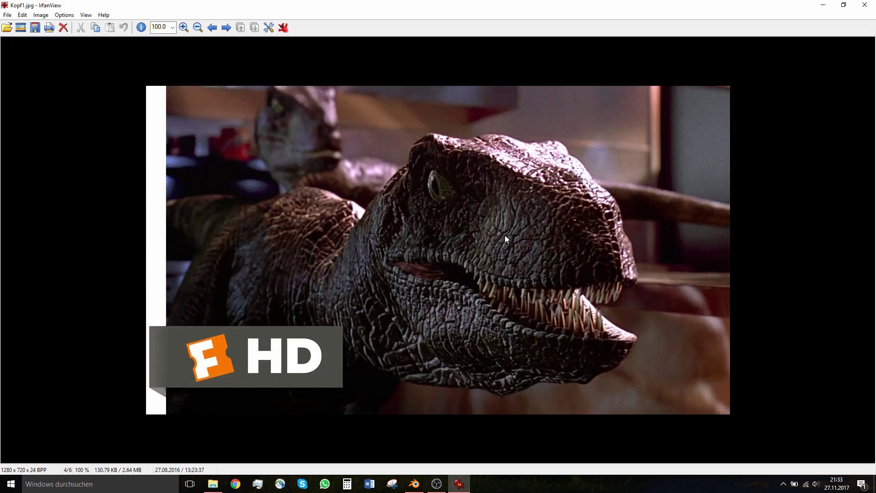
pyautogui.click(213, 486)
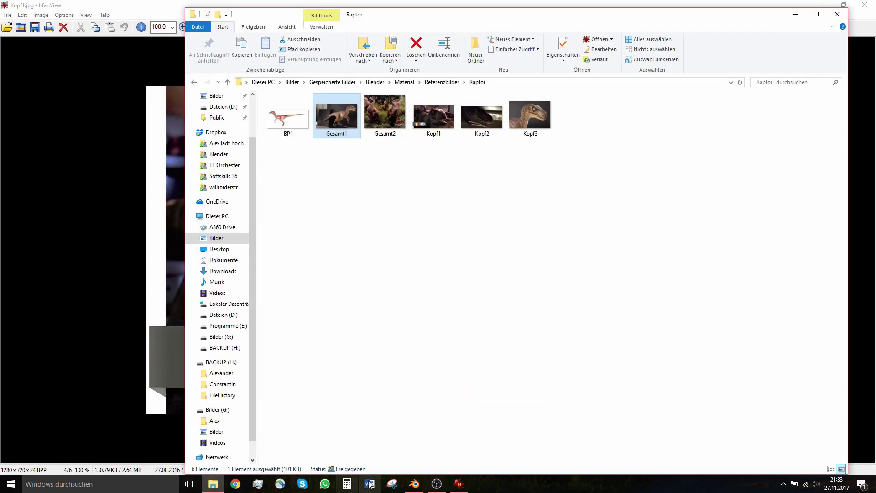
pyautogui.click(414, 483)
# Return to Edit Mode in top view and scale the eye outline along X to about 0.696
pyautogui.press('Tab')
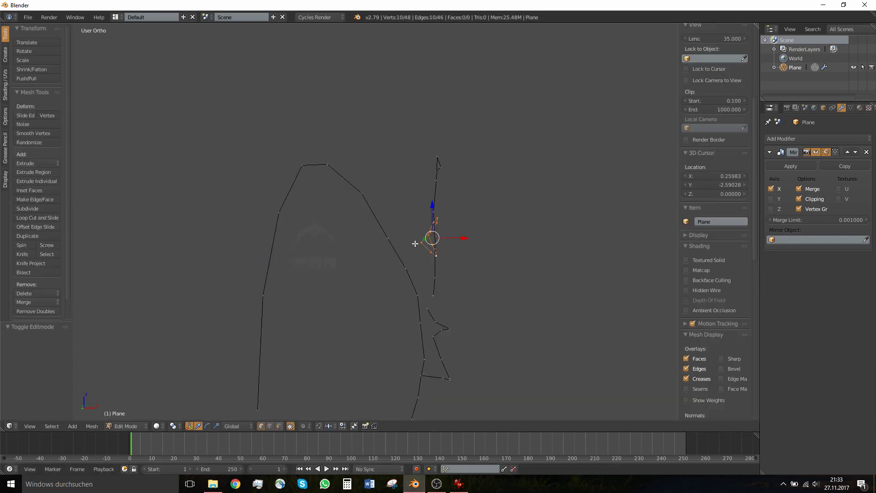
pyautogui.press('KP_7')
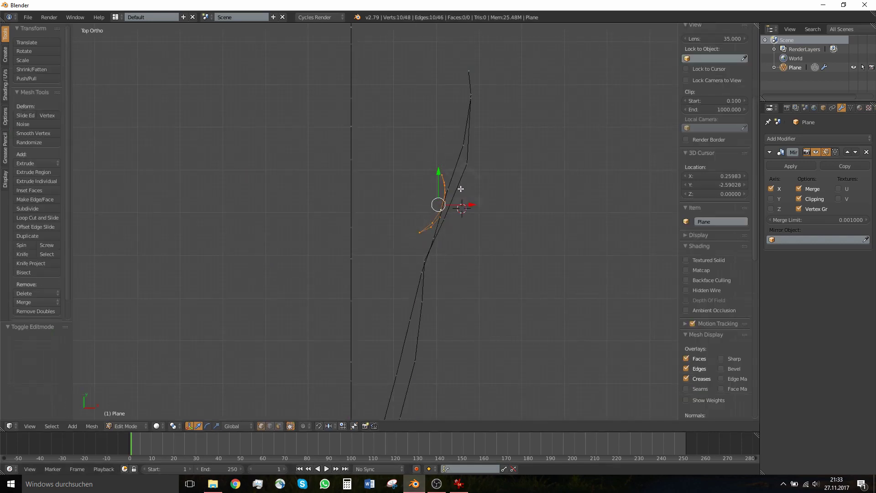
pyautogui.press('s')
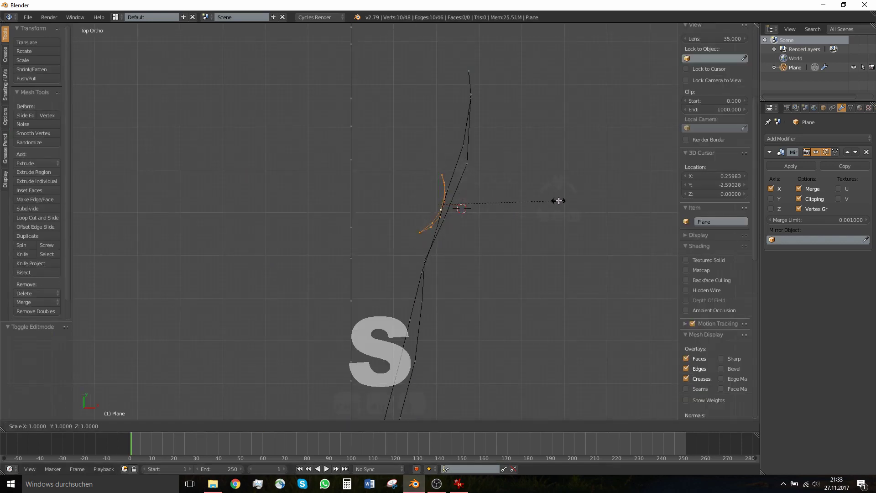
pyautogui.press('x')
pyautogui.click(521, 205)
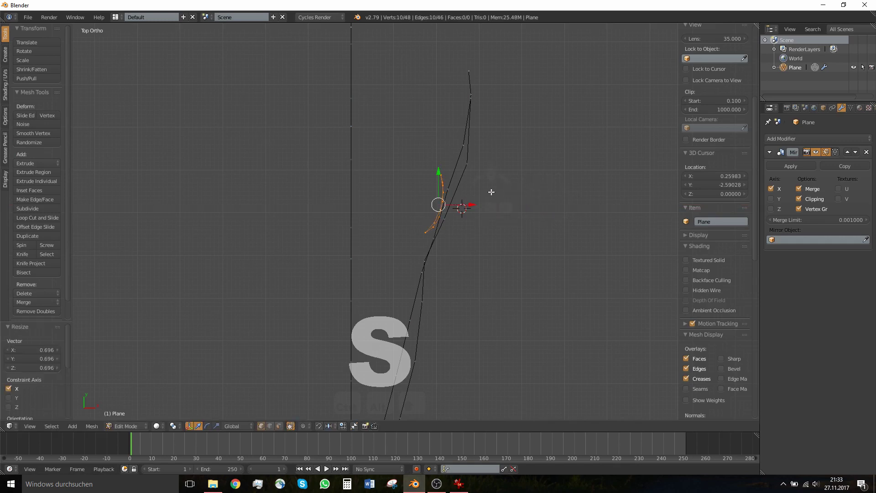
# Shear the eye outline again in top view and move it outward about 0.013 along X
pyautogui.hotkey('ctrl', 'alt', 'shift', 's')
pyautogui.click(544, 196)
pyautogui.moveTo(466, 204); pyautogui.dragTo(472, 204)
pyautogui.moveTo(453, 201); pyautogui.dragTo(433, 88, button='middle')
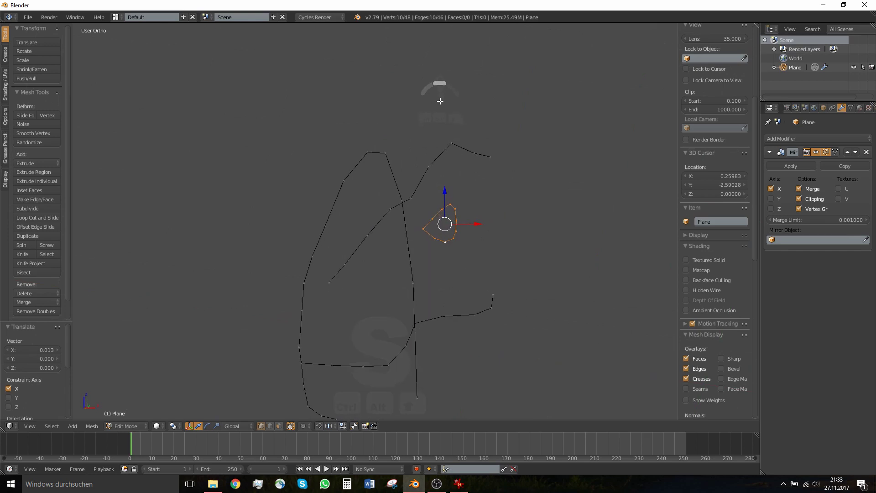
# Check the eye's position against Kopf1.jpg in IrfanView and move the eye outline about -0.003 along X in Blender
pyautogui.click(458, 484)
pyautogui.click(464, 489)
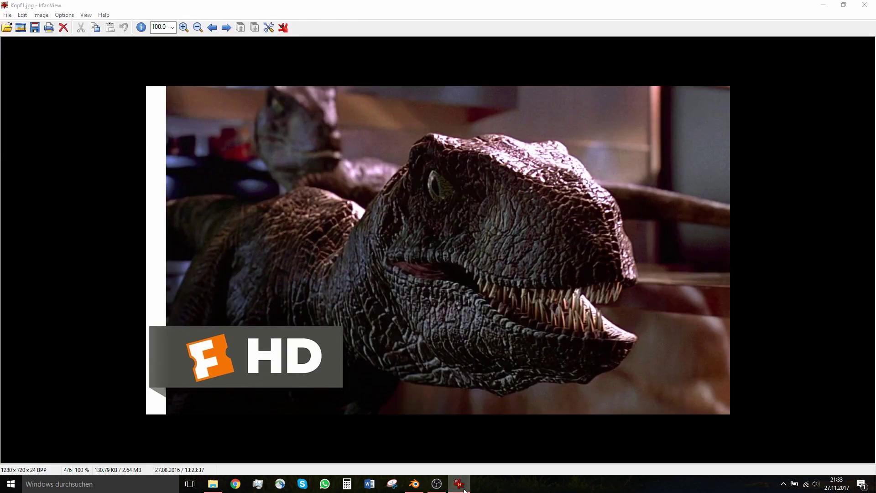
pyautogui.moveTo(470, 222); pyautogui.dragTo(467, 222)
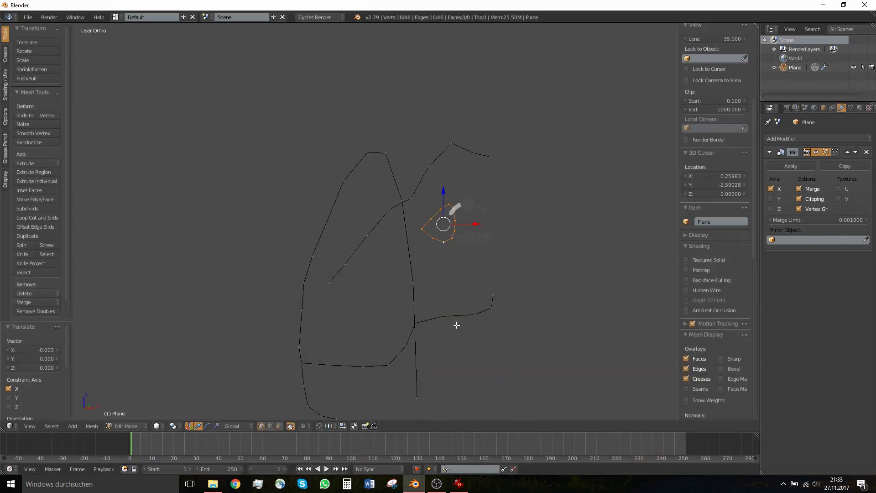
pyautogui.click(456, 488)
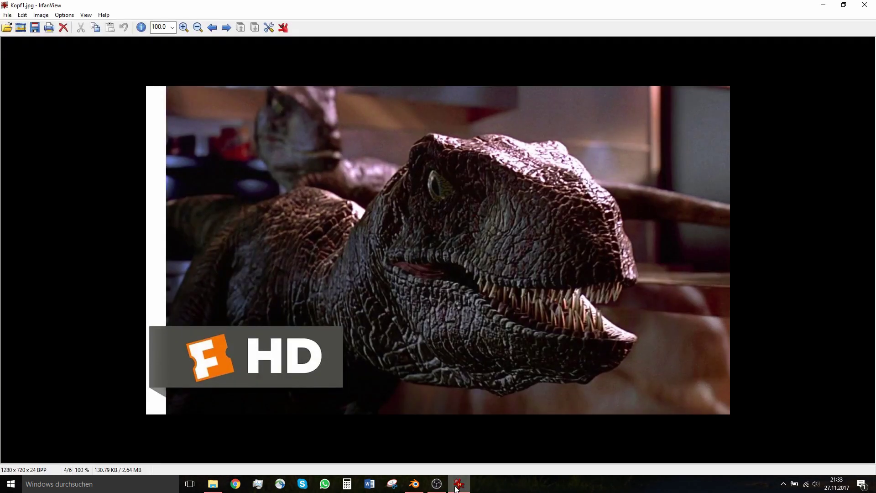
pyautogui.click(455, 488)
# Inspect the head lines in side view and orbited in Object Mode, comparing them with Kopf1.jpg in IrfanView before returning to Blender
pyautogui.press('KP_3')
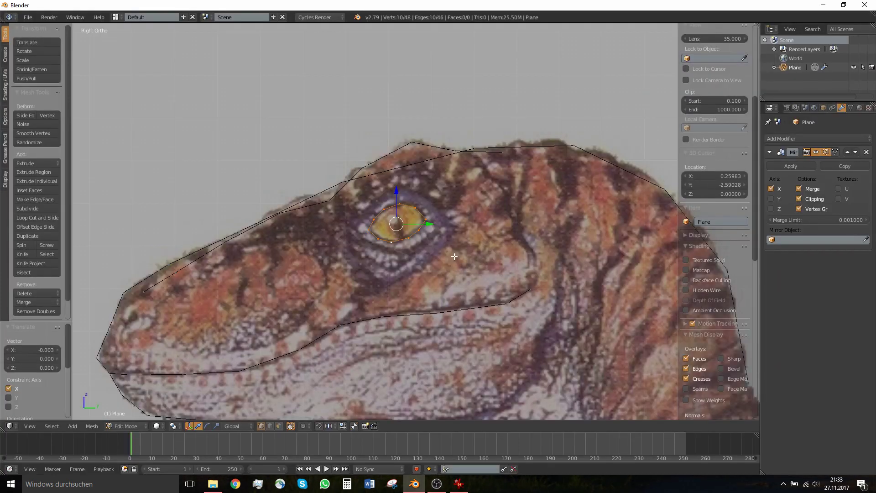
pyautogui.keyDown('ctrl'); pyautogui.moveTo(345, 251); pyautogui.dragTo(418, 257, button='middle'); pyautogui.keyUp('ctrl')
pyautogui.press('Tab')
pyautogui.moveTo(418, 258)
pyautogui.mouseDown(button='middle')
pyautogui.moveTo(546, 256)
pyautogui.moveTo(481, 258)
pyautogui.moveTo(478, 327)
pyautogui.moveTo(374, 366)
pyautogui.moveTo(378, 330)
pyautogui.moveTo(418, 250)
pyautogui.moveTo(461, 242)
pyautogui.moveTo(379, 263)
pyautogui.mouseUp(button='middle')
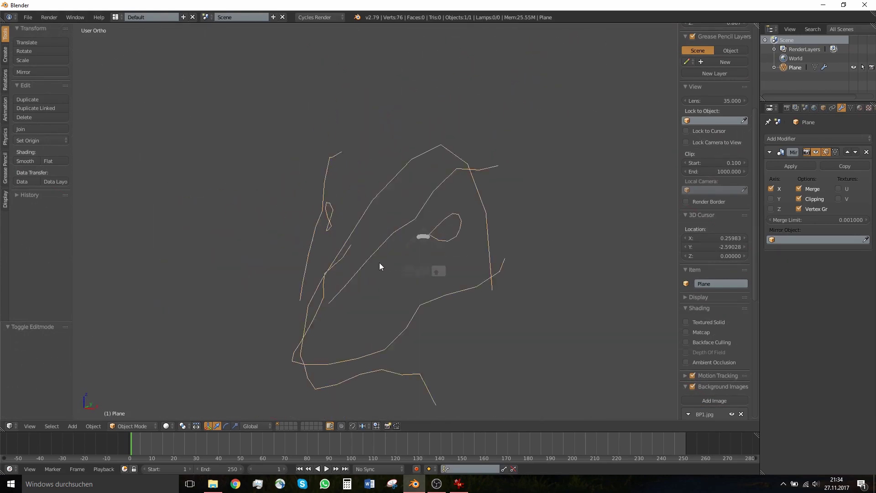
pyautogui.press('KP_3')
pyautogui.press('Tab')
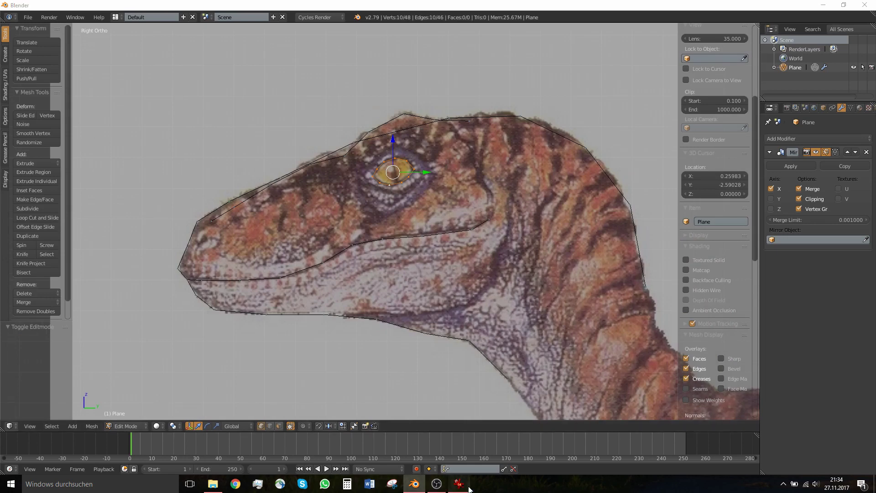
pyautogui.click(460, 484)
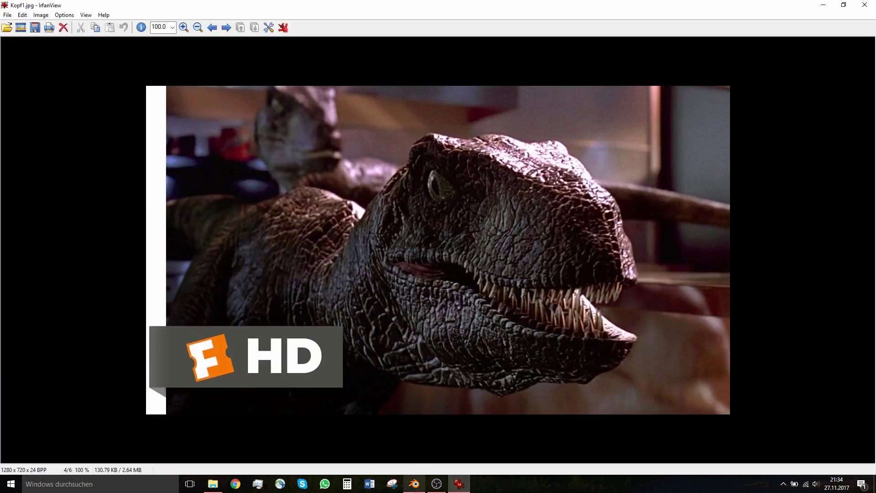
pyautogui.click(415, 490)
# Duplicate the mouth line's rear end vertex in side view, offset about 0.051 in Y and -0.054 in Z
pyautogui.rightClick(493, 213)
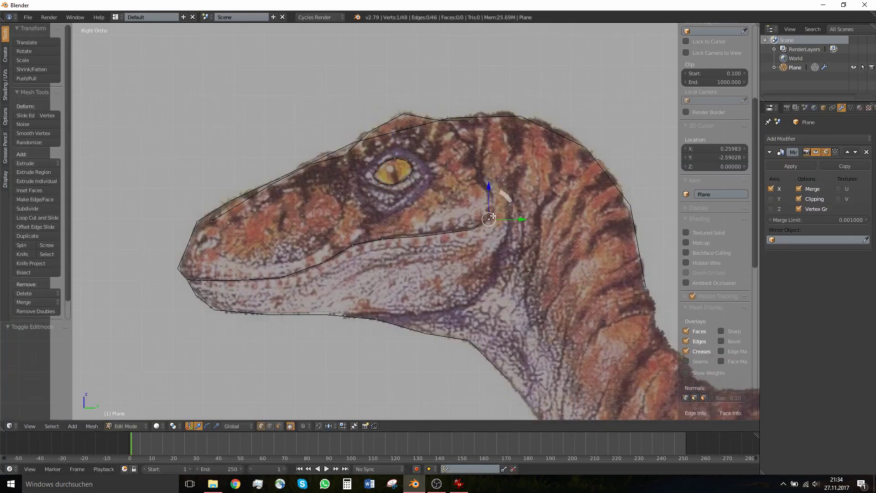
pyautogui.hotkey('shift', 'd')
pyautogui.click(513, 244)
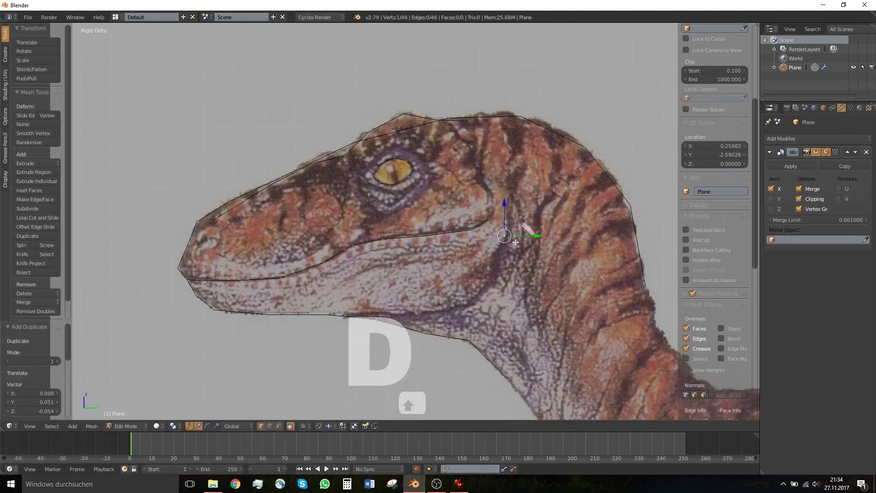
# Extrude the new rear jaw vertex down around the jaw corner and forward along the lower jaw edge in five segments
pyautogui.press('e')
pyautogui.click(503, 260)
pyautogui.press('e')
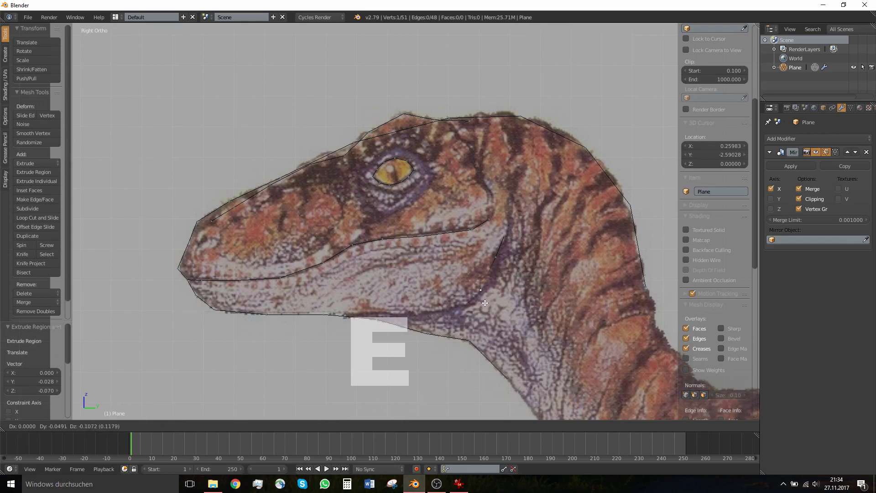
pyautogui.click(450, 325)
pyautogui.press('e')
pyautogui.click(402, 330)
pyautogui.press('e')
pyautogui.click(351, 328)
pyautogui.press('e')
pyautogui.click(300, 327)
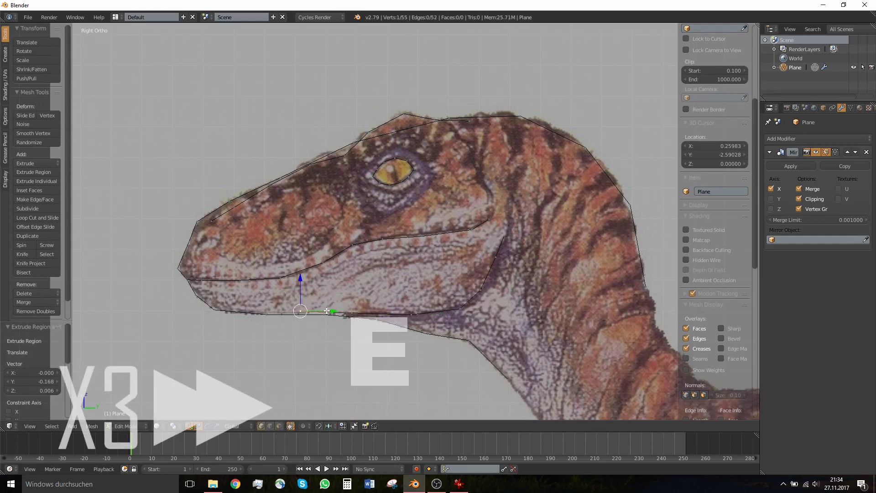
# Move the front vertices of the new lower jaw line inward along X one by one in an orbited view
pyautogui.moveTo(319, 331); pyautogui.dragTo(423, 299, button='middle')
pyautogui.moveTo(422, 299); pyautogui.dragTo(368, 299)
pyautogui.rightClick(393, 325)
pyautogui.moveTo(425, 327); pyautogui.dragTo(390, 328)
pyautogui.rightClick(391, 356)
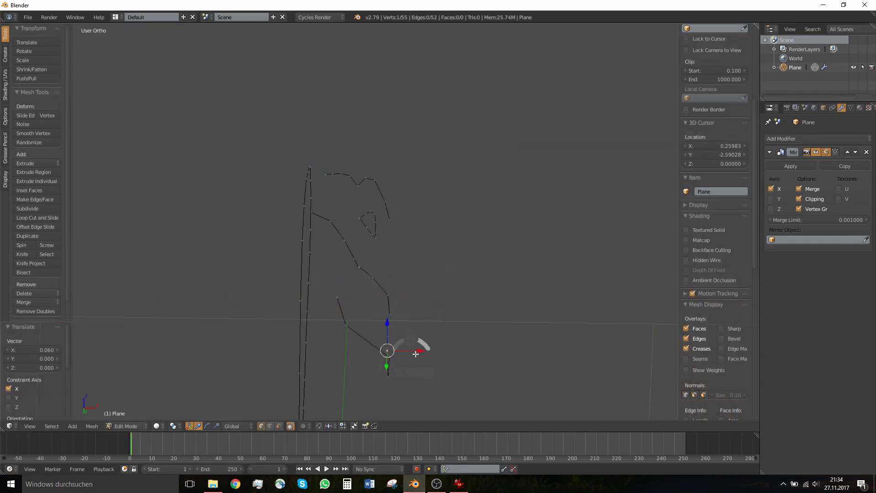
pyautogui.moveTo(423, 357); pyautogui.dragTo(391, 361)
pyautogui.keyDown('shift'); pyautogui.moveTo(391, 362); pyautogui.dragTo(394, 257, button='middle'); pyautogui.keyUp('shift')
pyautogui.rightClick(391, 270)
pyautogui.moveTo(407, 271); pyautogui.dragTo(397, 272)
pyautogui.rightClick(391, 264)
# Inspect the jaw line in Object Mode and side view, compare it with Kopf1.jpg and Kopf3.jpg in IrfanView, and return to Blender
pyautogui.moveTo(392, 256)
pyautogui.mouseDown(button='middle')
pyautogui.moveTo(397, 262)
pyautogui.moveTo(321, 176)
pyautogui.moveTo(357, 210)
pyautogui.moveTo(231, 234)
pyautogui.moveTo(342, 242)
pyautogui.moveTo(317, 208)
pyautogui.mouseUp(button='middle')
pyautogui.press('Tab')
pyautogui.press('KP_3')
pyautogui.scroll(4, 470, 264)
pyautogui.click(457, 484)
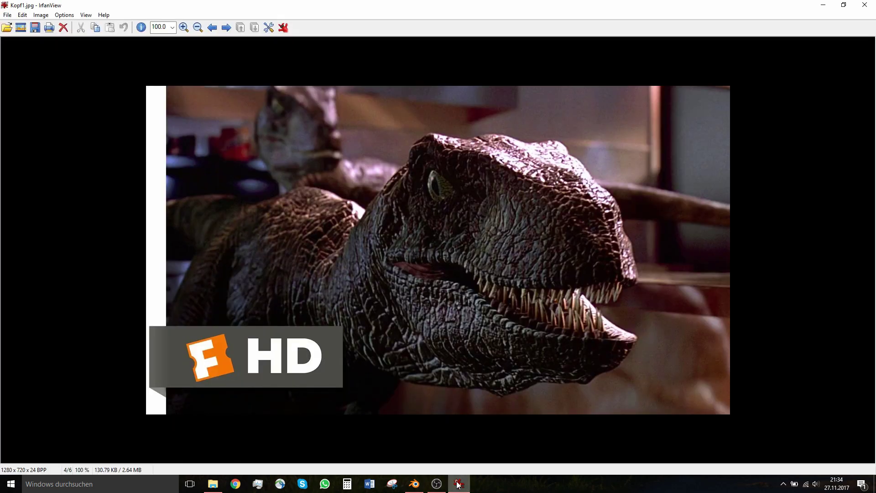
pyautogui.scroll(-2, 465, 287)
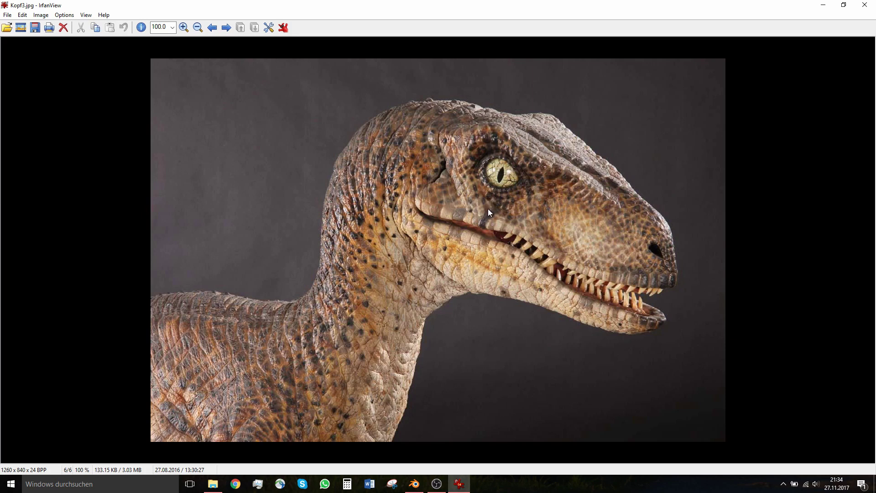
pyautogui.click(414, 484)
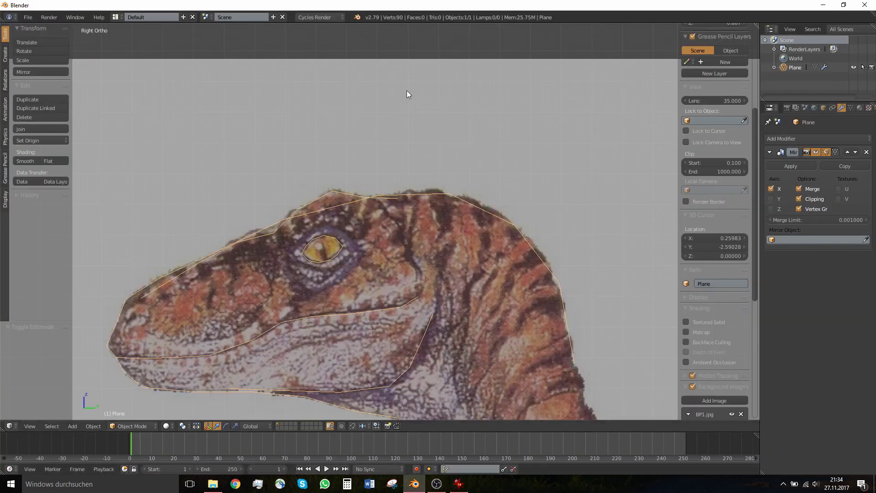
# Move the brow ridge's rear vertex about -0.033 in Y and -0.042 in Z, and extrude it down behind the eye
pyautogui.press('Tab')
pyautogui.rightClick(398, 199)
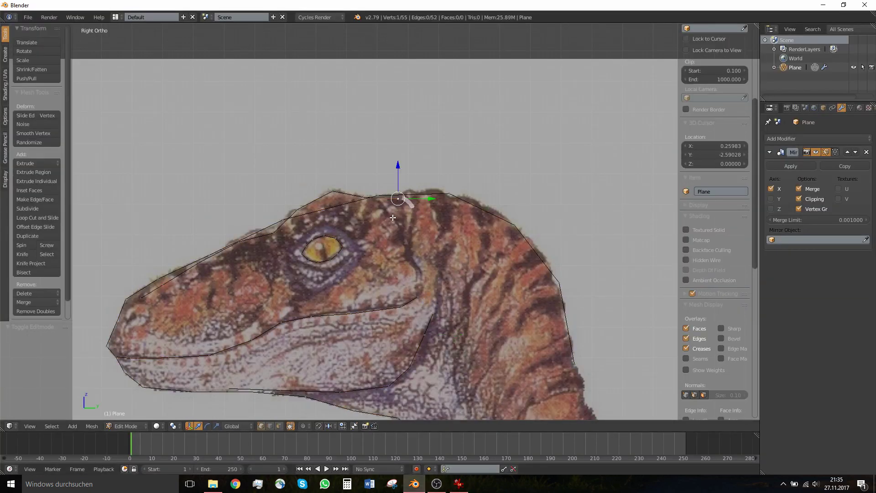
pyautogui.press('g')
pyautogui.click(387, 213)
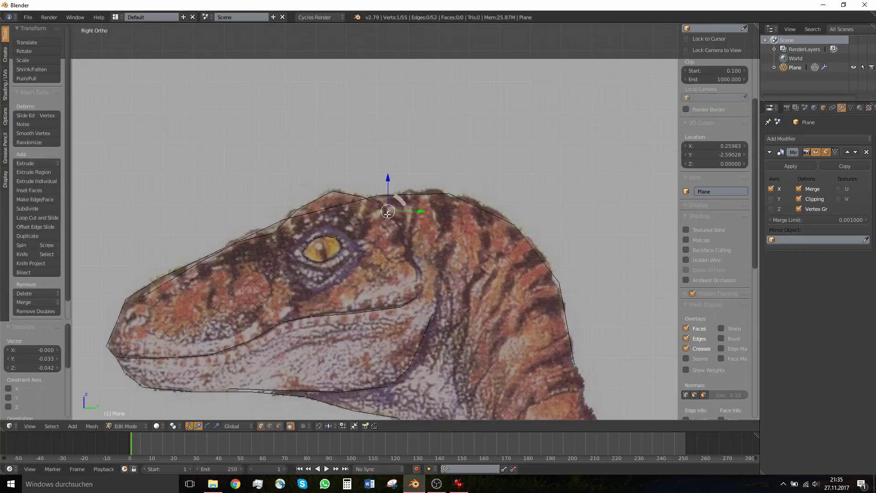
pyautogui.press('e')
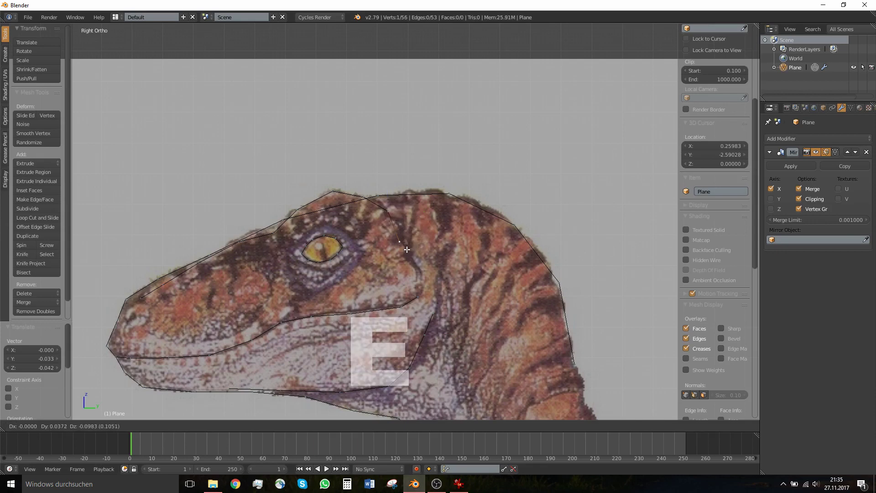
pyautogui.click(406, 250)
# Check Kopf3.jpg in IrfanView, continue extruding the line down the cheek behind the eye, and join its end to the mouth line
pyautogui.click(460, 485)
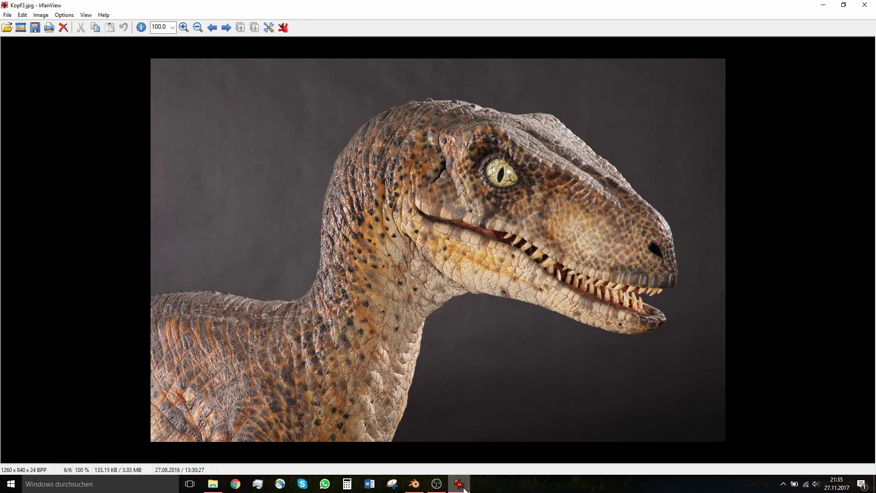
pyautogui.click(463, 488)
pyautogui.press('e')
pyautogui.click(346, 278)
pyautogui.press('e')
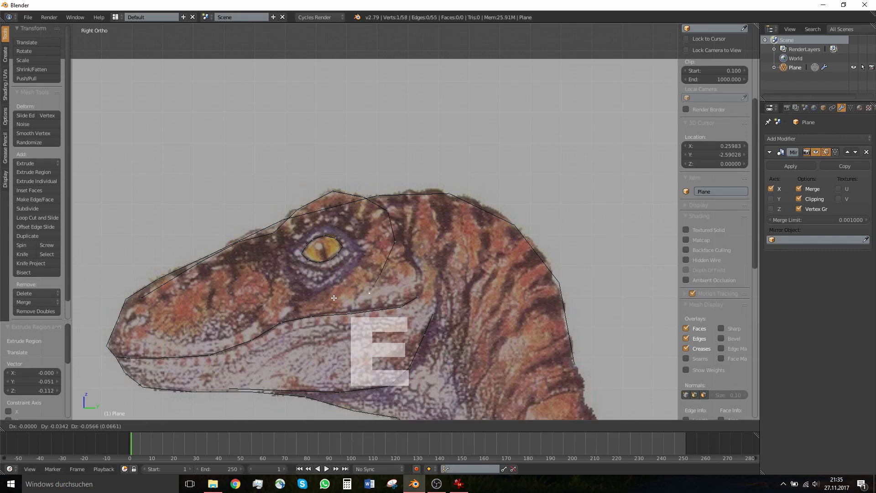
pyautogui.click(330, 302)
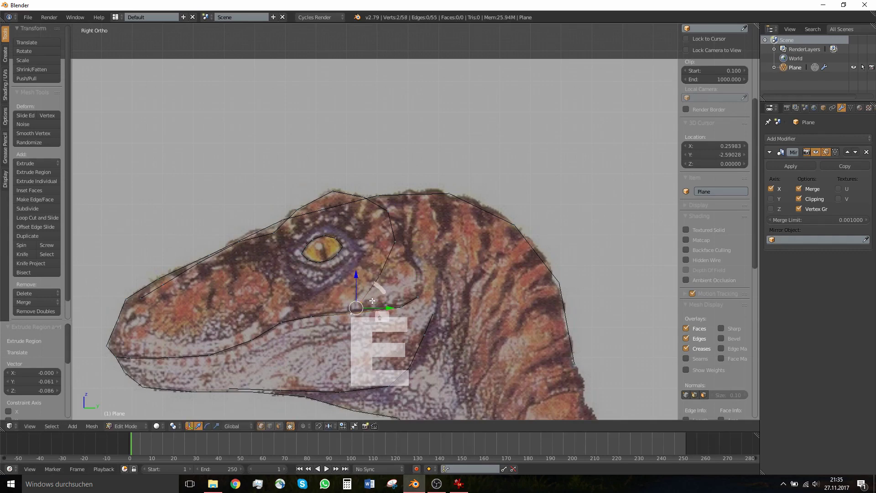
pyautogui.press('f')
pyautogui.moveTo(366, 300); pyautogui.dragTo(371, 296, button='right')
pyautogui.moveTo(372, 295); pyautogui.dragTo(399, 295, button='middle')
# Inspect the head lines orbited and in side view in Object Mode, comparing the snout with Kopf3.jpg in IrfanView
pyautogui.press('Tab')
pyautogui.moveTo(298, 306)
pyautogui.mouseDown(button='middle')
pyautogui.moveTo(332, 283)
pyautogui.moveTo(309, 259)
pyautogui.moveTo(250, 259)
pyautogui.moveTo(466, 247)
pyautogui.moveTo(331, 254)
pyautogui.moveTo(349, 261)
pyautogui.mouseUp(button='middle')
pyautogui.press('KP_3')
pyautogui.scroll(6, 398, 254)
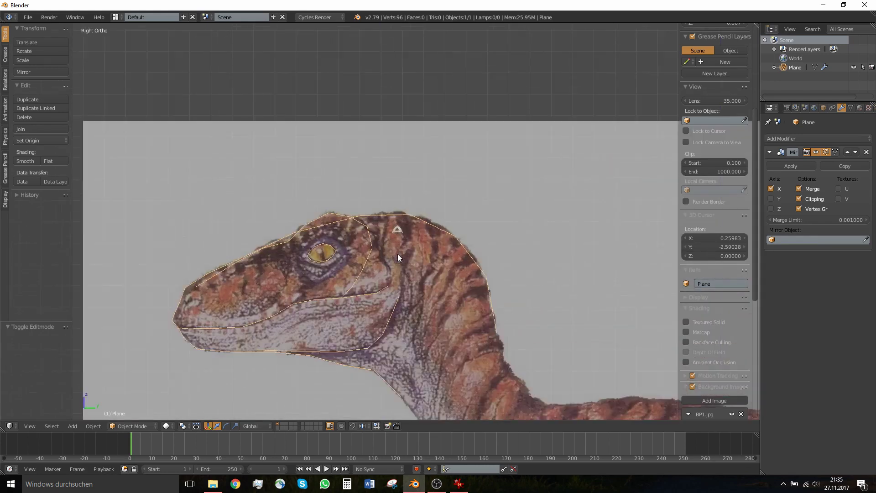
pyautogui.scroll(-4, 248, 300)
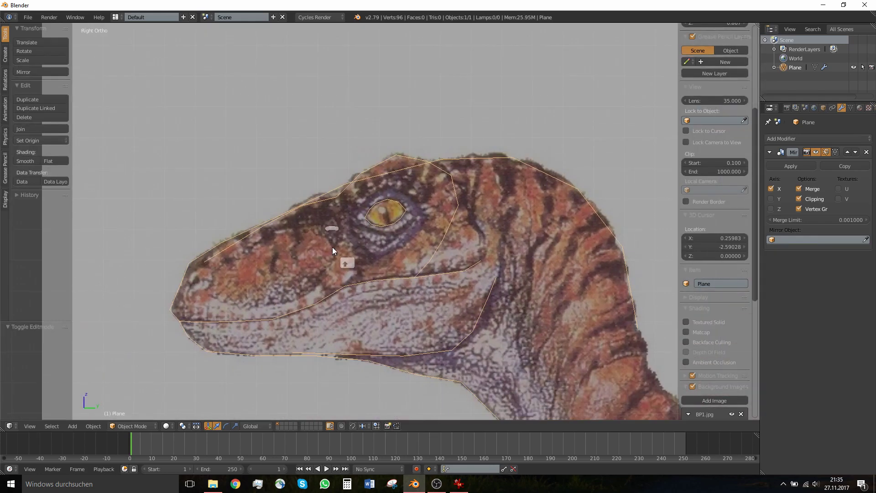
pyautogui.click(458, 483)
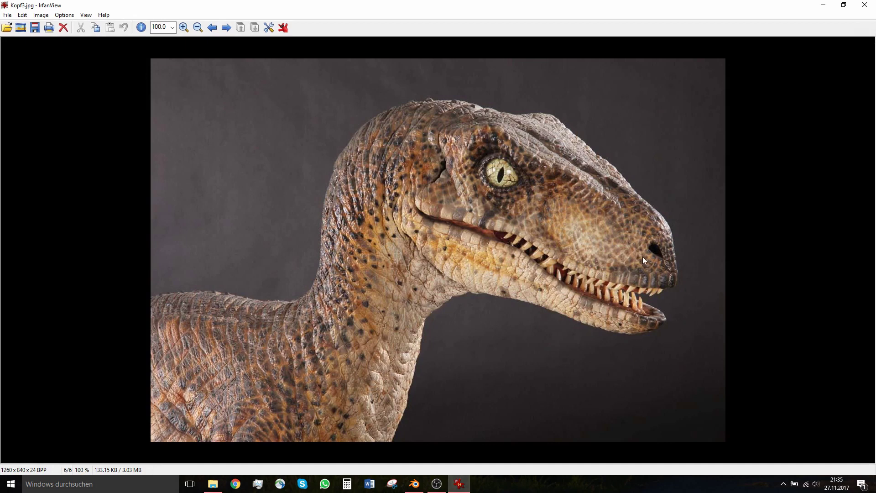
pyautogui.click(461, 484)
# Duplicate the brow ridge's front end vertex in Edit Mode to the nostril, offset about -0.049 in Y and -0.098 in Z
pyautogui.scroll(2, 146, 248)
pyautogui.press('Tab')
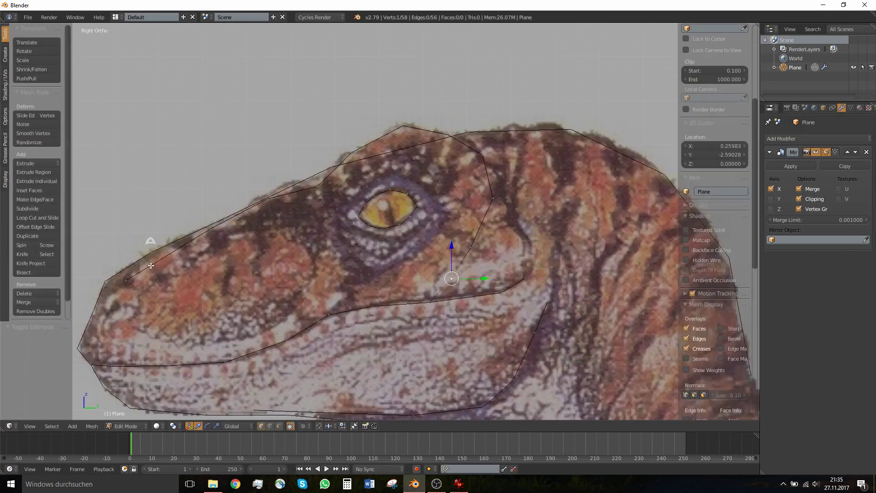
pyautogui.keyDown('shift'); pyautogui.moveTo(148, 248); pyautogui.dragTo(294, 229, button='middle'); pyautogui.keyUp('shift')
pyautogui.rightClick(239, 249)
pyautogui.keyDown('shift'); pyautogui.moveTo(238, 249); pyautogui.dragTo(321, 234, button='middle'); pyautogui.keyUp('shift')
pyautogui.scroll(3, 321, 234)
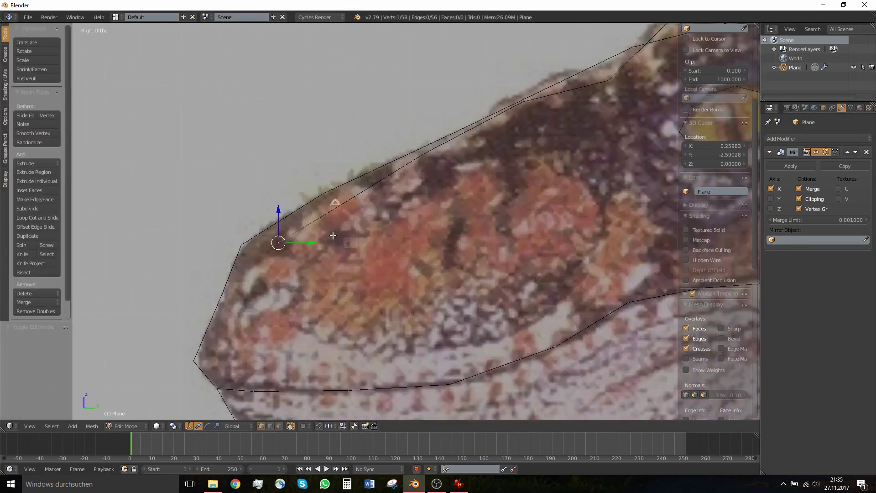
pyautogui.hotkey('shift', 'd')
pyautogui.click(281, 315)
# Extrude the duplicated vertex around the nostril in the side reference and close the outline with an edge
pyautogui.press('e')
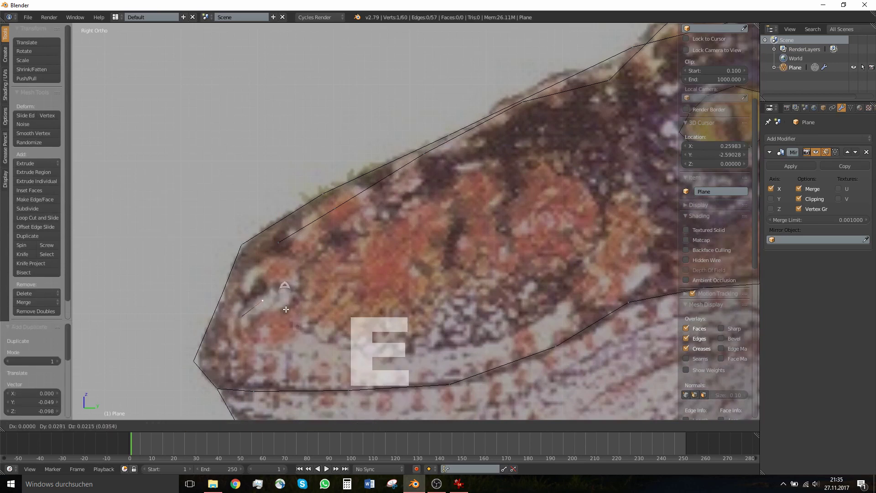
pyautogui.click(286, 305)
pyautogui.press('e')
pyautogui.click(290, 290)
pyautogui.press('e')
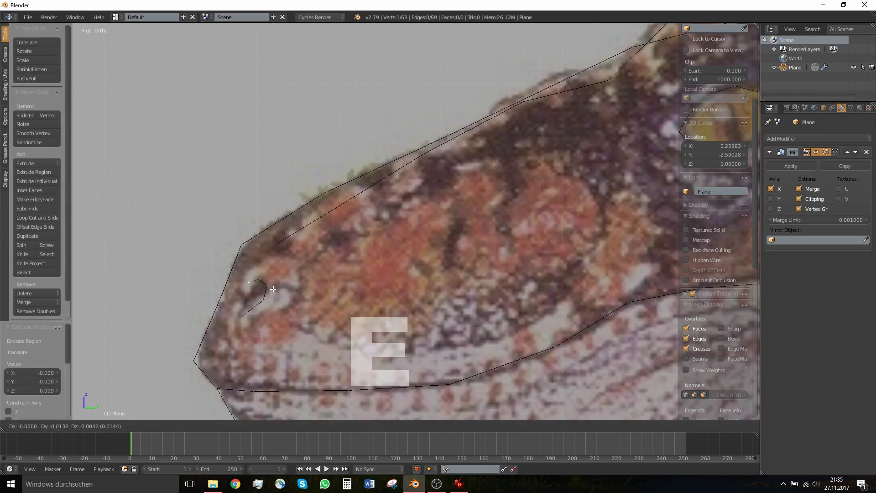
pyautogui.click(273, 289)
pyautogui.press('e')
pyautogui.click(266, 302)
pyautogui.keyDown('shift'); pyautogui.rightClick(241, 319); pyautogui.keyUp('shift')
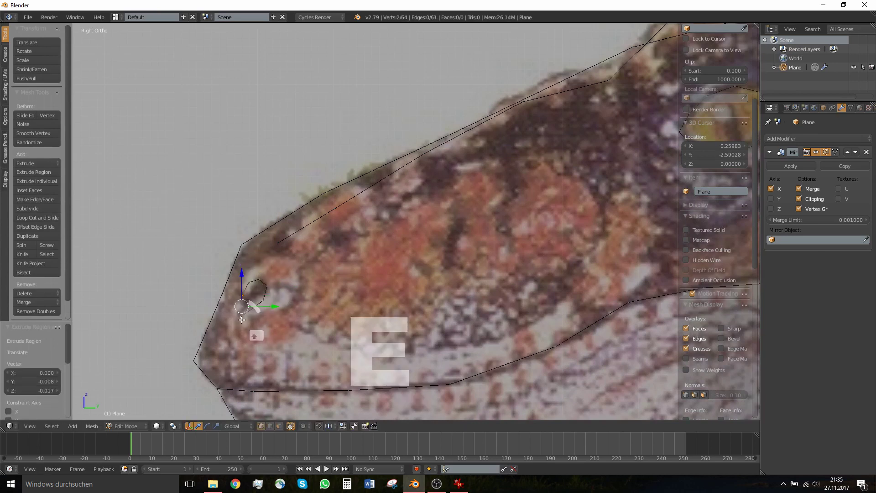
pyautogui.press('f')
# Select the whole nostril outline and shear it by about 0.602 in top view
pyautogui.press('l')
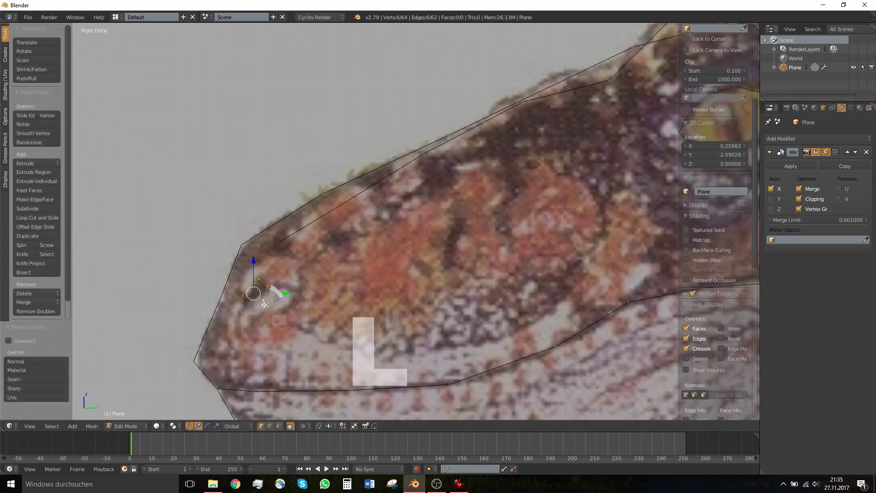
pyautogui.press('KP_7')
pyautogui.hotkey('ctrl', 'alt', 'shift', 's')
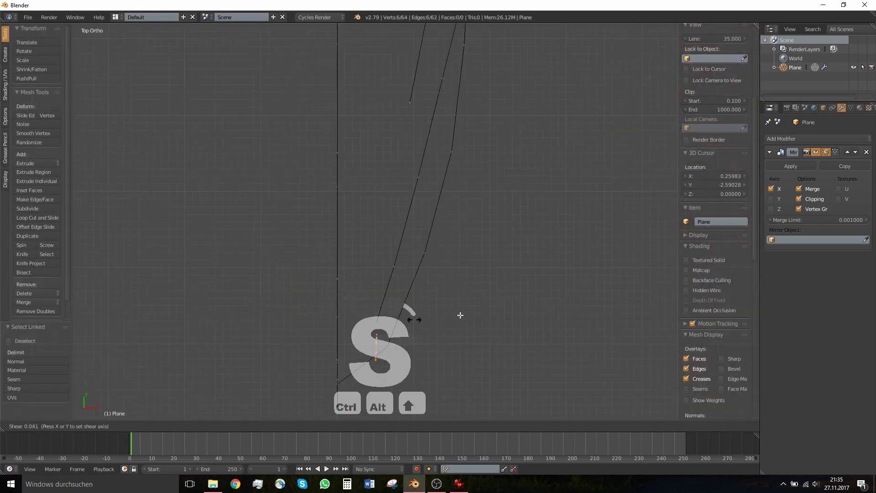
pyautogui.click(621, 282)
# Rotate the nostril outline freely in top view and move it about -0.016 along X and 0.001 along Y
pyautogui.press('r')
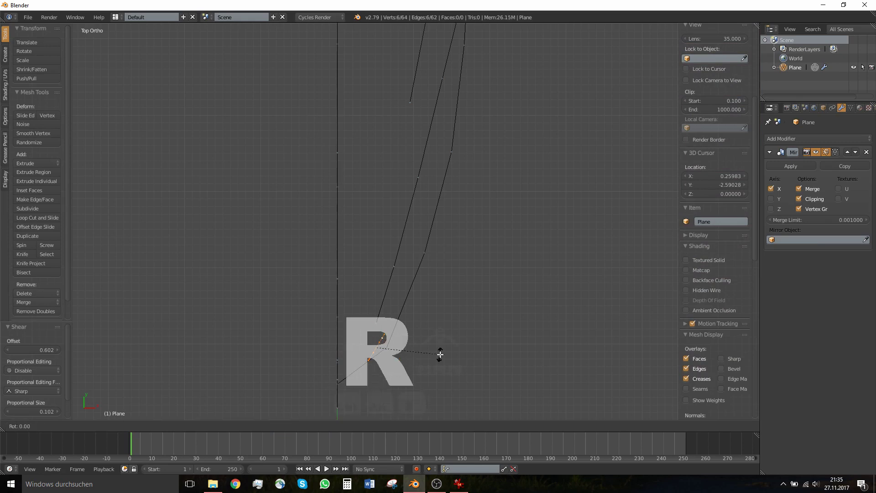
pyautogui.click(430, 348)
pyautogui.press('r')
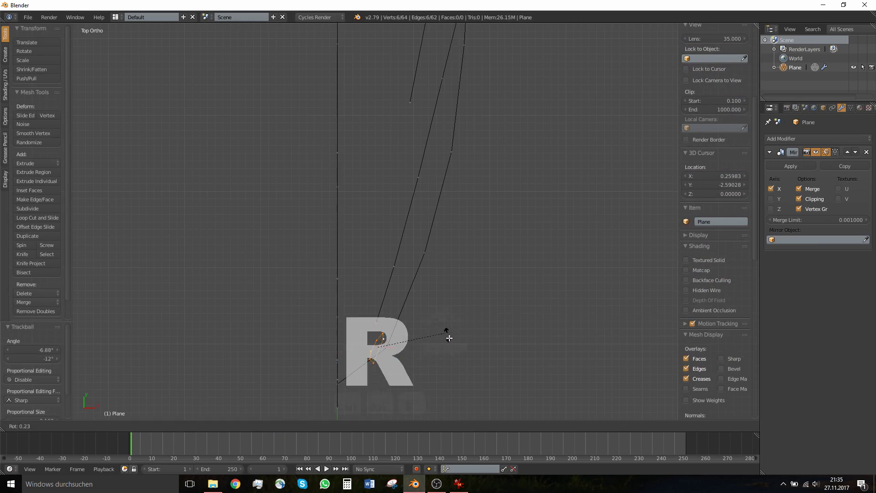
pyautogui.click(450, 352)
pyautogui.press('g')
pyautogui.click(417, 351)
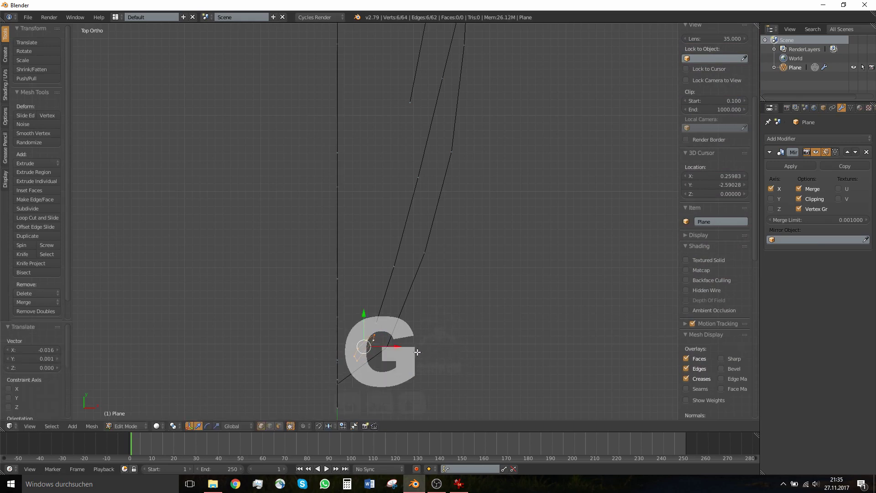
pyautogui.press('r')
pyautogui.press('r')
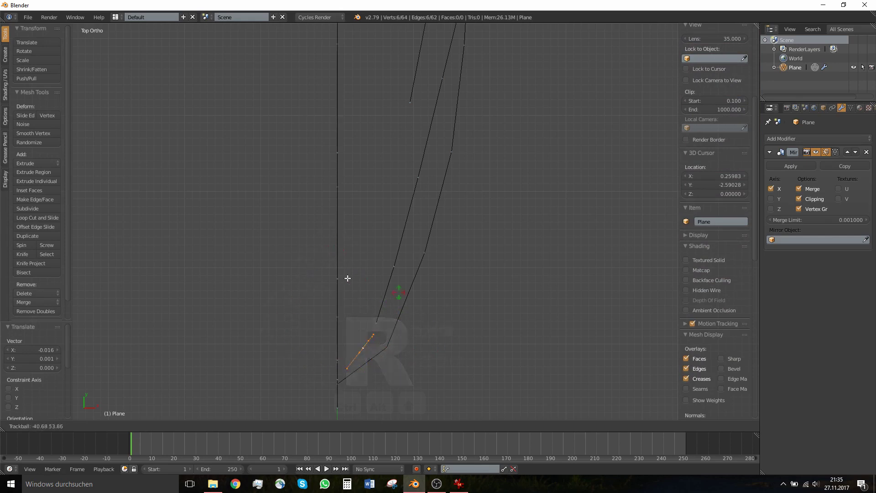
pyautogui.click(384, 324)
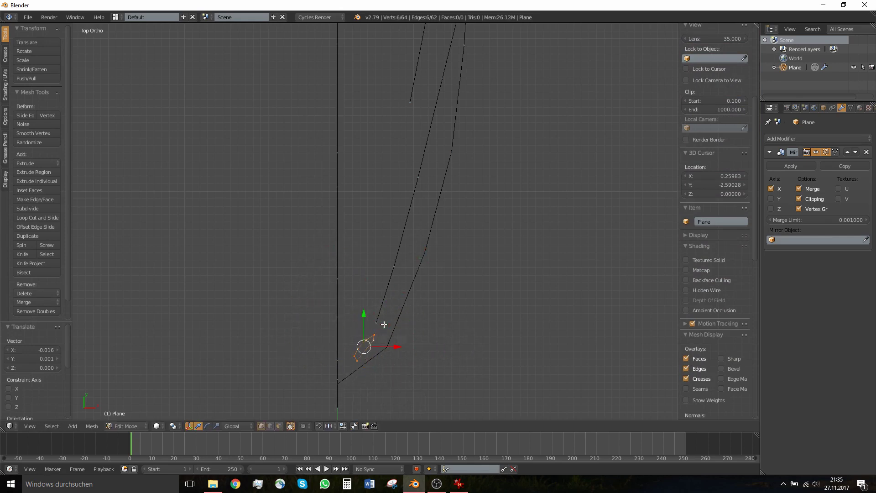
pyautogui.press('r')
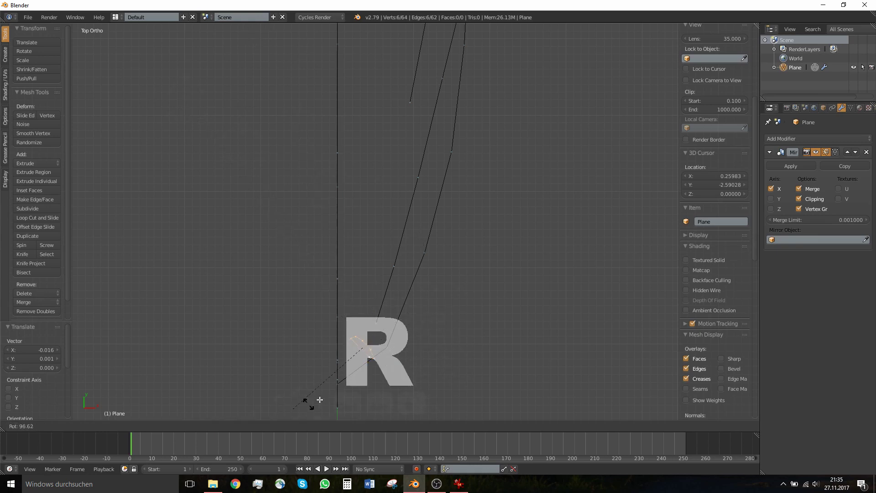
pyautogui.rightClick(325, 392)
# Rotate the nostril outline by about 11.9° in an orbited view from the front of the head
pyautogui.moveTo(348, 357); pyautogui.dragTo(345, 228, button='middle')
pyautogui.scroll(-1, 343, 255)
pyautogui.keyDown('shift'); pyautogui.moveTo(355, 379); pyautogui.dragTo(336, 236, button='middle'); pyautogui.keyUp('shift')
pyautogui.scroll(1, 356, 236)
pyautogui.press('r')
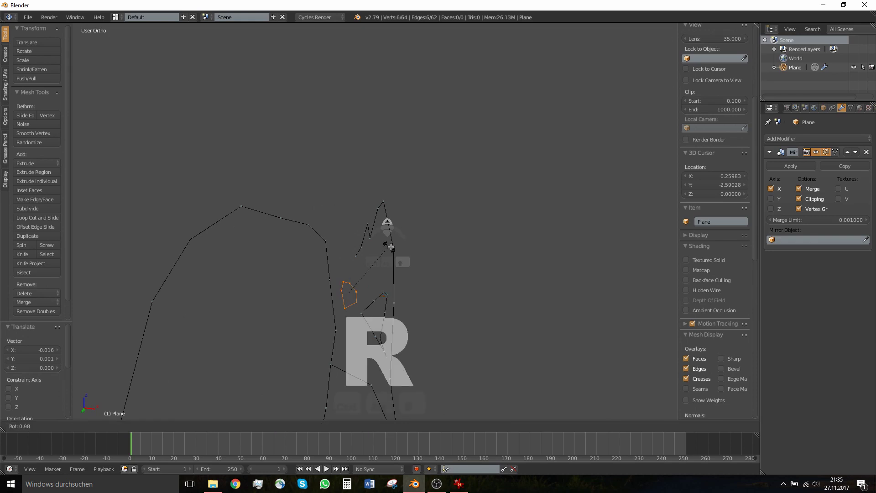
pyautogui.click(404, 251)
# Tilt the nostril outline with a trackball rotation and move it about 0.001 in X, -0.002 in Y and 0.004 in Z
pyautogui.press('r')
pyautogui.press('r')
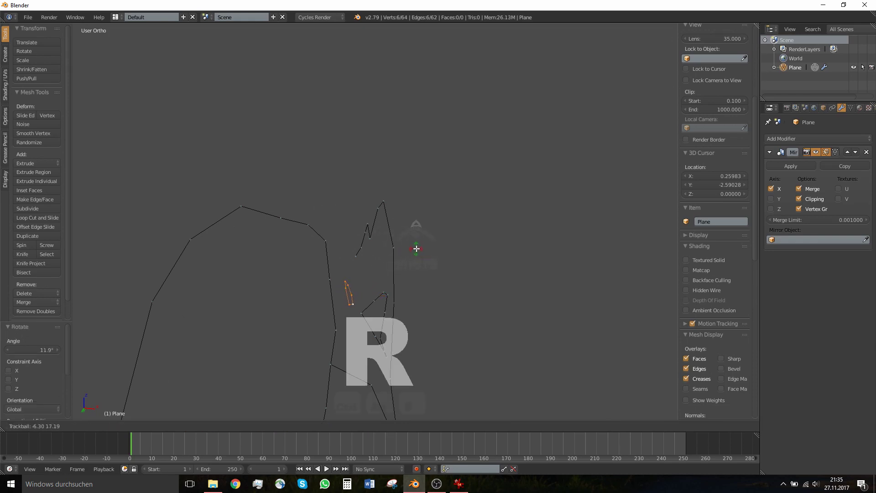
pyautogui.click(411, 250)
pyautogui.press('g')
pyautogui.click(411, 247)
# Rotate the nostril outline again from another orbited angle, trackball-tilt it about -1.72° and -7.45°, and adjust its position
pyautogui.moveTo(323, 271); pyautogui.dragTo(242, 302, button='middle')
pyautogui.moveTo(448, 296); pyautogui.dragTo(393, 296, button='middle')
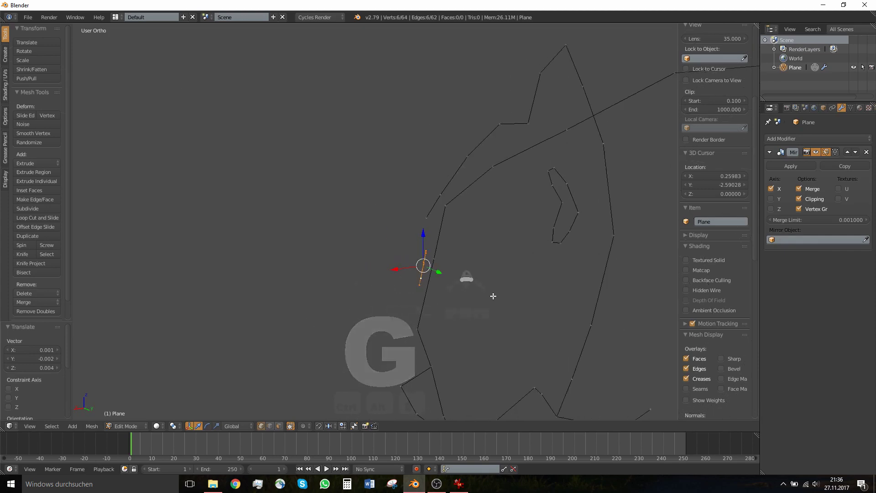
pyautogui.press('r')
pyautogui.click(489, 289)
pyautogui.press('r')
pyautogui.press('r')
pyautogui.click(484, 288)
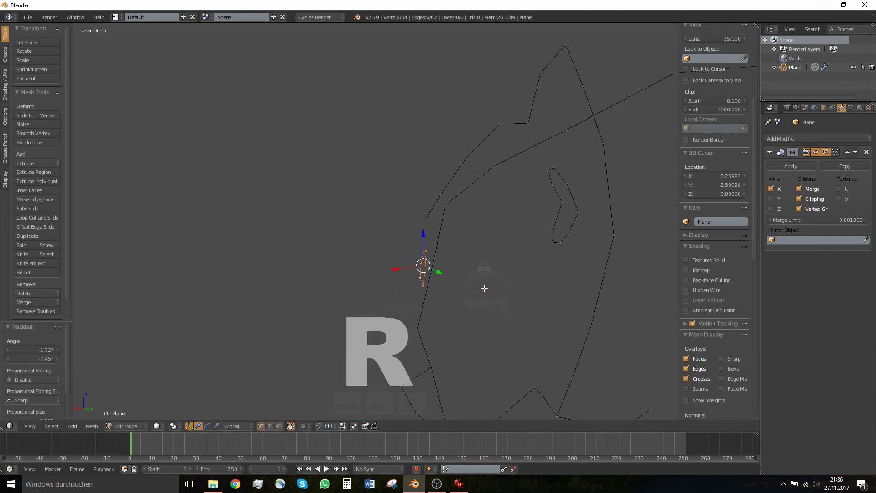
pyautogui.press('g')
pyautogui.click(473, 281)
# Inspect the mirrored head lines from the front in Object Mode and compare them with the raptor head photos in IrfanView
pyautogui.press('Tab')
pyautogui.moveTo(473, 281); pyautogui.dragTo(558, 270, button='middle')
pyautogui.scroll(-7, 465, 253)
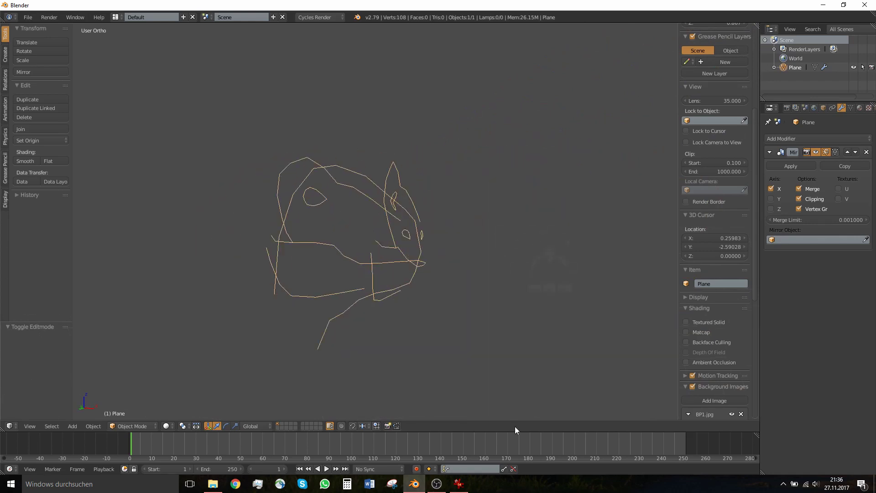
pyautogui.click(458, 484)
pyautogui.scroll(1, 498, 204)
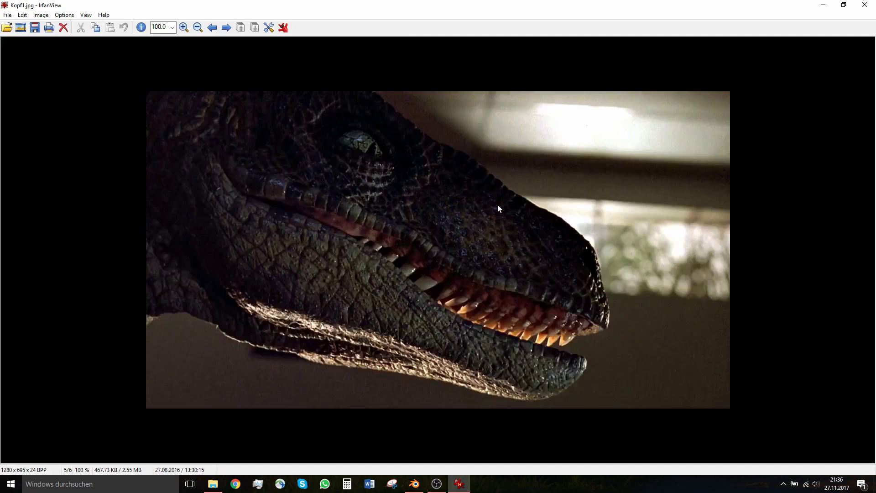
pyautogui.scroll(1, 497, 204)
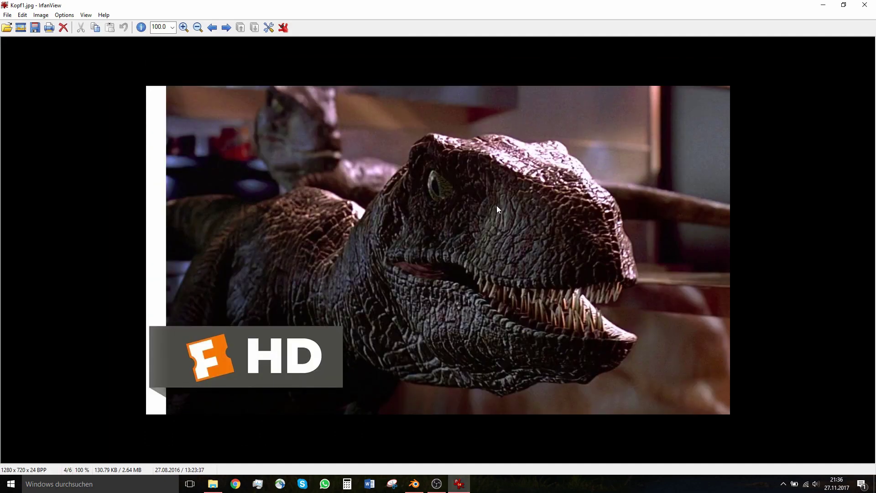
# Compare the mirrored head lines with the raptor head photo Kopf3.jpg in IrfanView
pyautogui.scroll(-2, 497, 210)
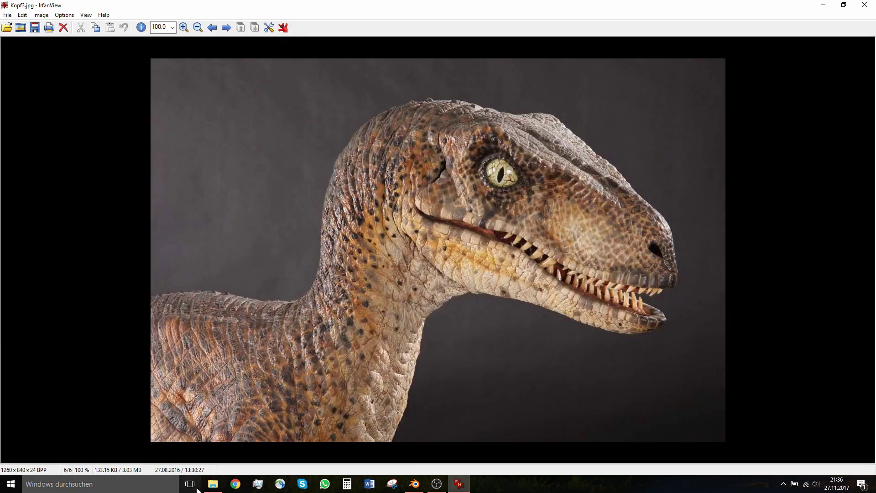
pyautogui.click(414, 484)
pyautogui.keyDown('shift'); pyautogui.moveTo(348, 288); pyautogui.dragTo(269, 352, button='middle'); pyautogui.keyUp('shift')
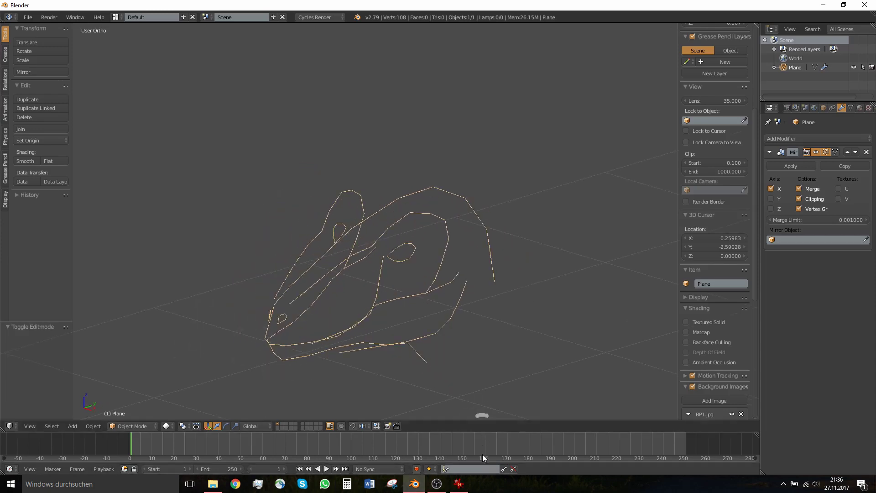
pyautogui.click(459, 483)
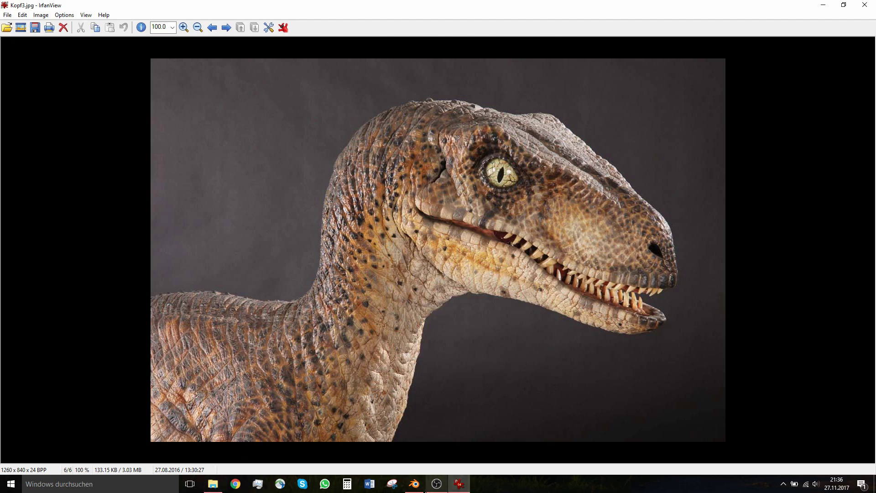
pyautogui.click(413, 483)
# In the right side view, duplicate a mouth-line vertex and extrude it into a line curving up the snout in front of the eye
pyautogui.press('KP_1')
pyautogui.press('KP_3')
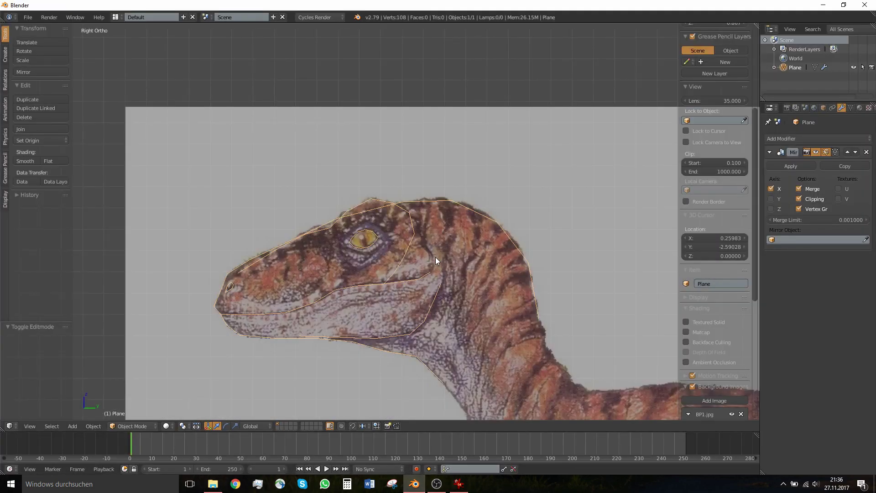
pyautogui.scroll(3, 435, 256)
pyautogui.press('Tab')
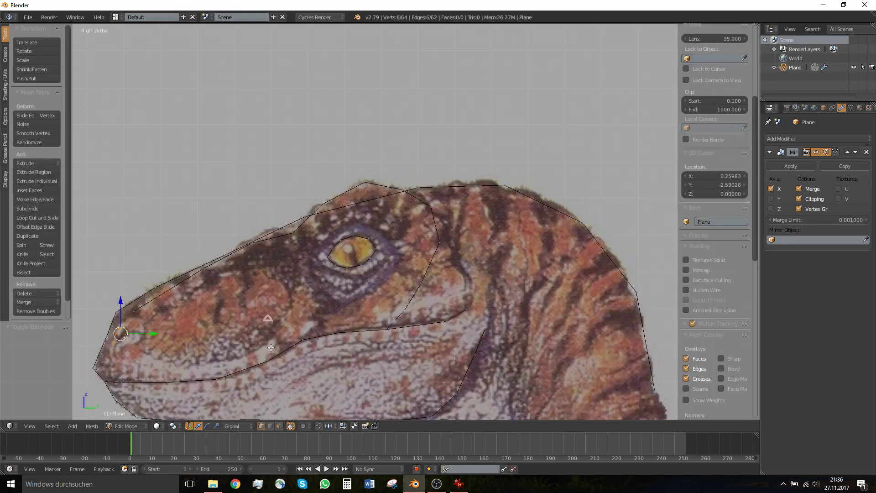
pyautogui.rightClick(269, 352)
pyautogui.hotkey('shift', 'd')
pyautogui.click(264, 348)
pyautogui.press('e')
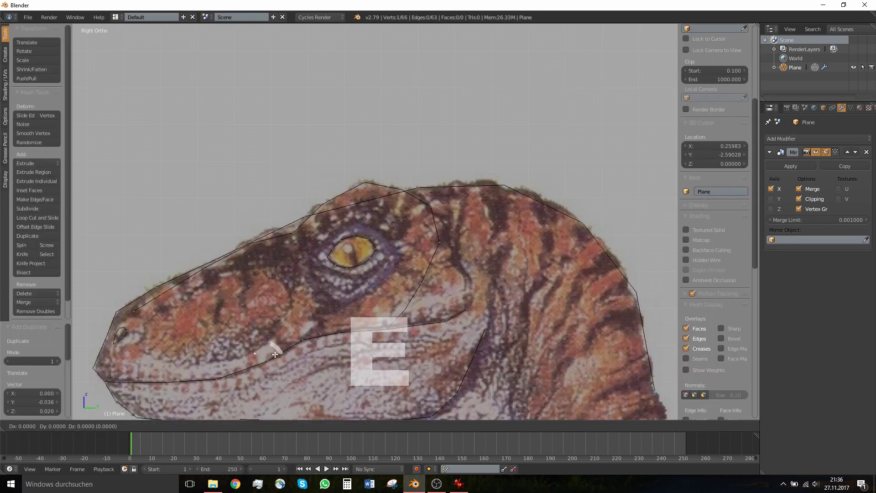
pyautogui.click(286, 344)
pyautogui.press('e')
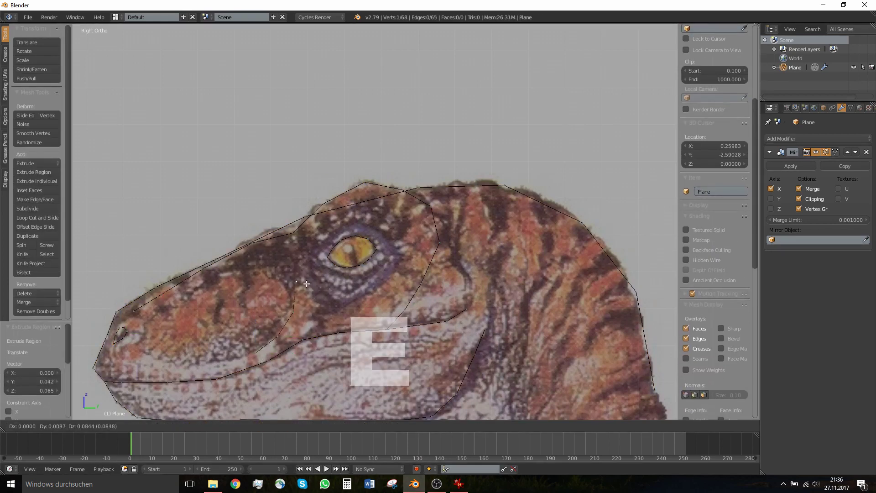
pyautogui.click(277, 270)
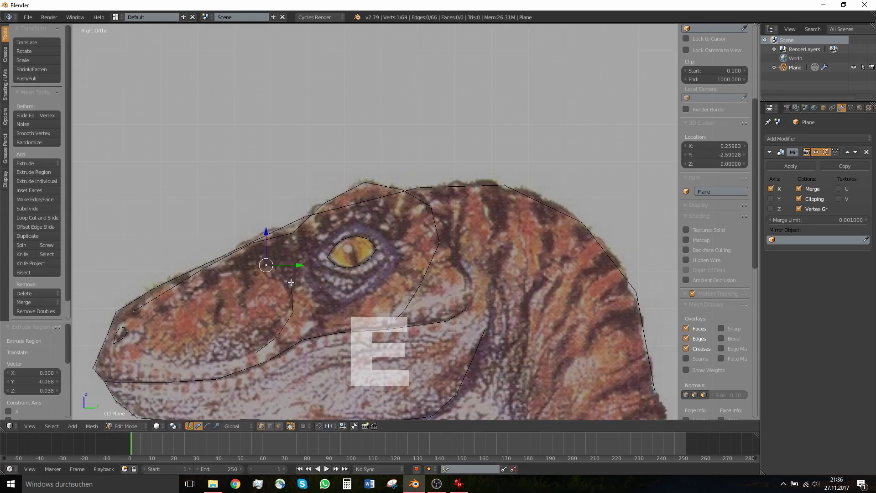
# Shift the points of the new snout line along X in an orbited view to fit the width of the head
pyautogui.keyDown('shift'); pyautogui.moveTo(309, 332); pyautogui.dragTo(336, 297, button='middle'); pyautogui.keyUp('shift')
pyautogui.moveTo(330, 267); pyautogui.dragTo(415, 254, button='middle')
pyautogui.moveTo(409, 233); pyautogui.dragTo(387, 232)
pyautogui.rightClick(376, 246)
pyautogui.rightClick(377, 234)
pyautogui.rightClick(371, 232)
pyautogui.moveTo(373, 276); pyautogui.dragTo(375, 281, button='middle')
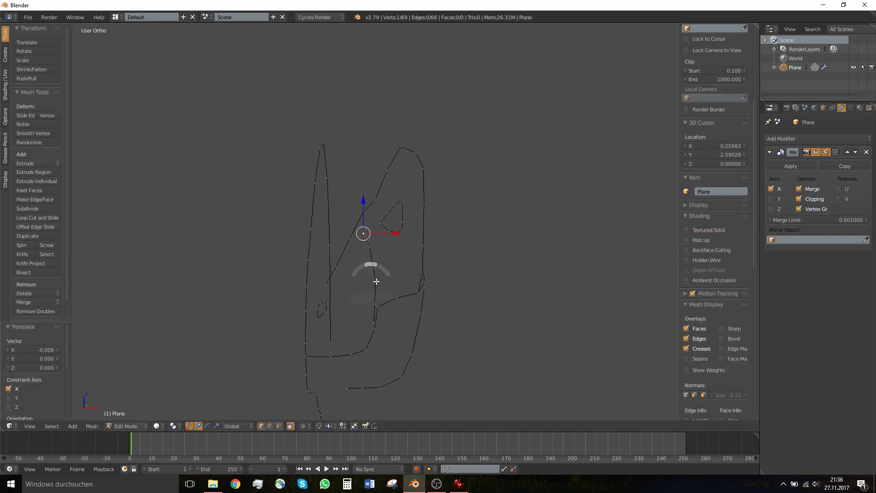
pyautogui.rightClick(376, 280)
pyautogui.moveTo(393, 280); pyautogui.dragTo(387, 326)
pyautogui.rightClick(374, 304)
pyautogui.rightClick(376, 322)
# Check the new snout line in Object Mode and compare its shape with the Kopf3.jpg photo in IrfanView
pyautogui.press('Tab')
pyautogui.moveTo(376, 325); pyautogui.dragTo(292, 331, button='middle')
pyautogui.press('Tab')
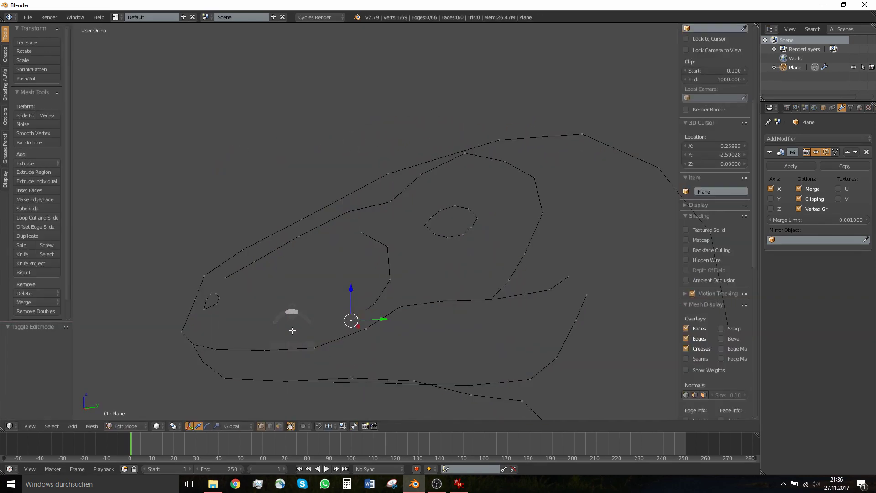
pyautogui.press('KP_3')
pyautogui.click(460, 485)
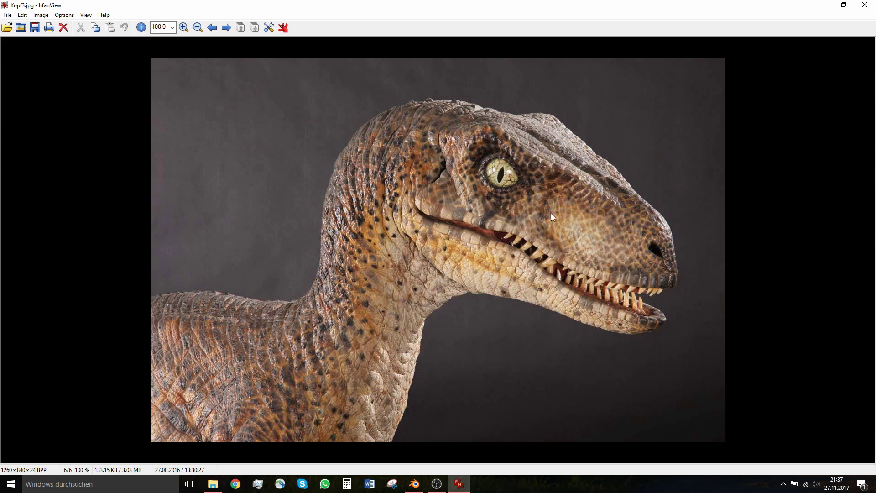
pyautogui.click(414, 484)
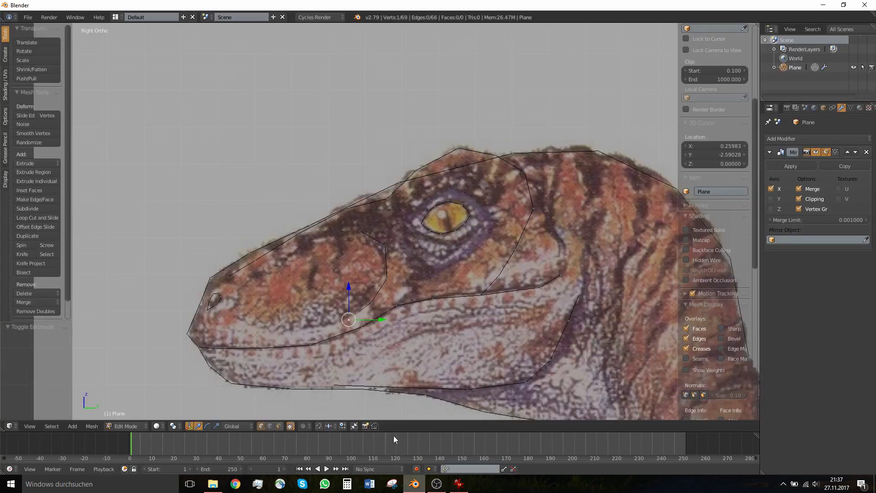
# Extrude the snout line's upper end forward toward the nostril in the side view and reposition its points along the upper snout
pyautogui.press('Tab')
pyautogui.press('Tab')
pyautogui.press('e')
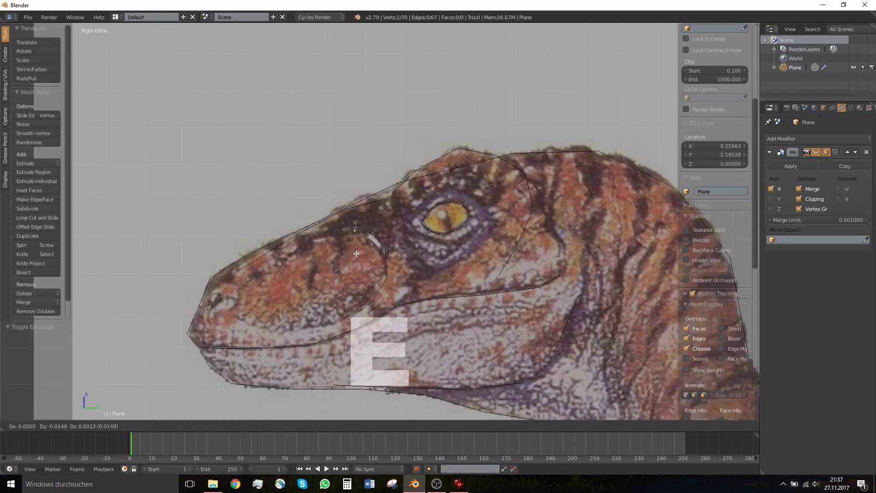
pyautogui.click(332, 257)
pyautogui.press('e')
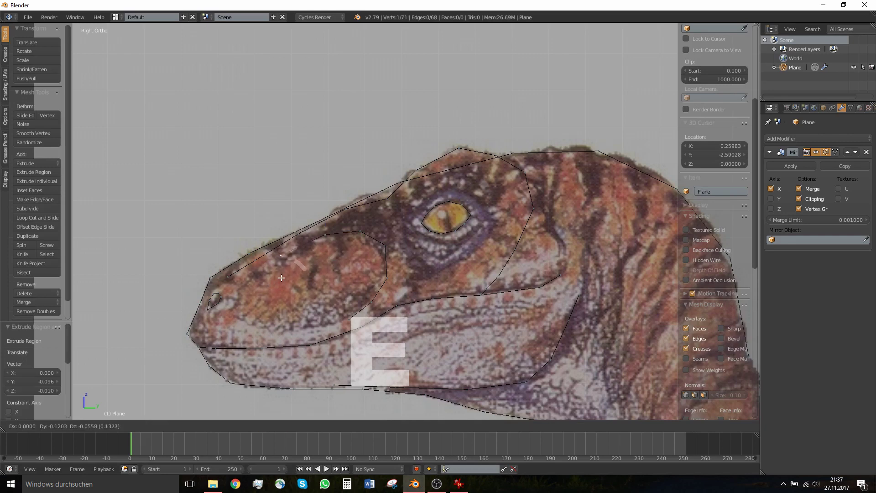
pyautogui.click(276, 287)
pyautogui.moveTo(328, 236); pyautogui.dragTo(313, 241, button='right')
pyautogui.click(306, 246)
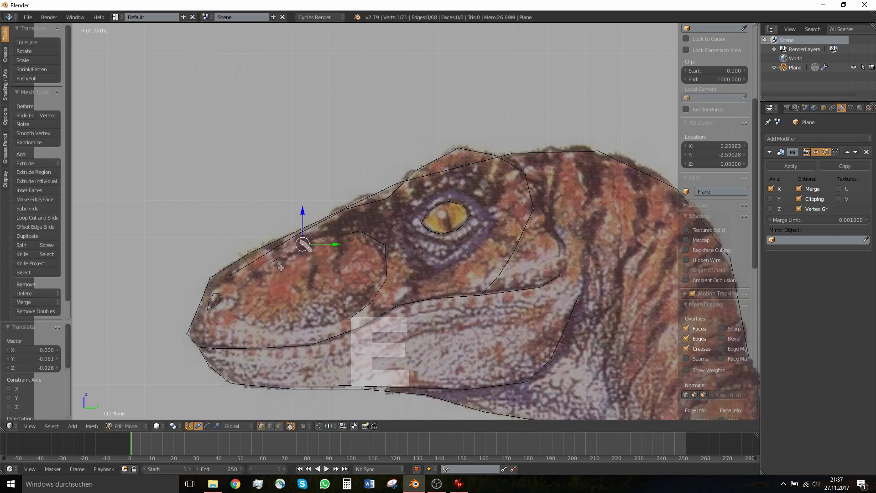
pyautogui.moveTo(280, 269); pyautogui.dragTo(273, 271, button='right')
pyautogui.click(274, 269)
# Extrude the snout line down behind the nostril and back above the mouth line
pyautogui.press('e')
pyautogui.click(248, 295)
pyautogui.press('e')
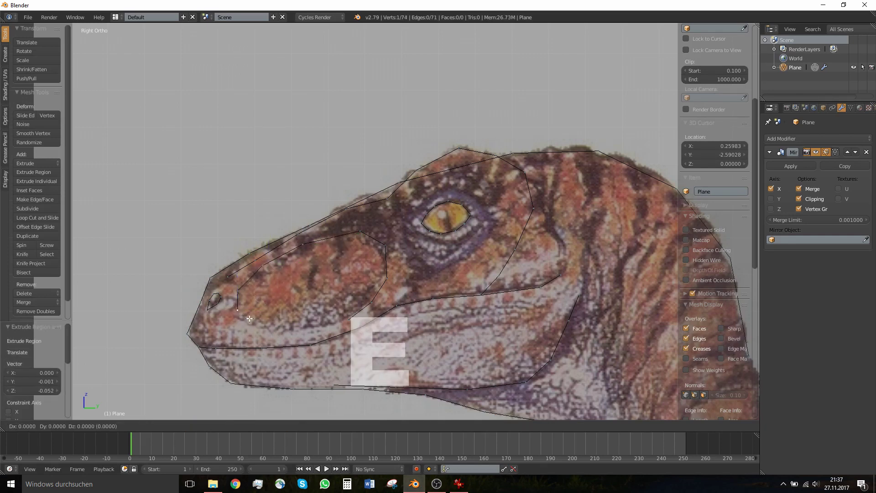
pyautogui.click(271, 334)
pyautogui.press('e')
pyautogui.click(317, 337)
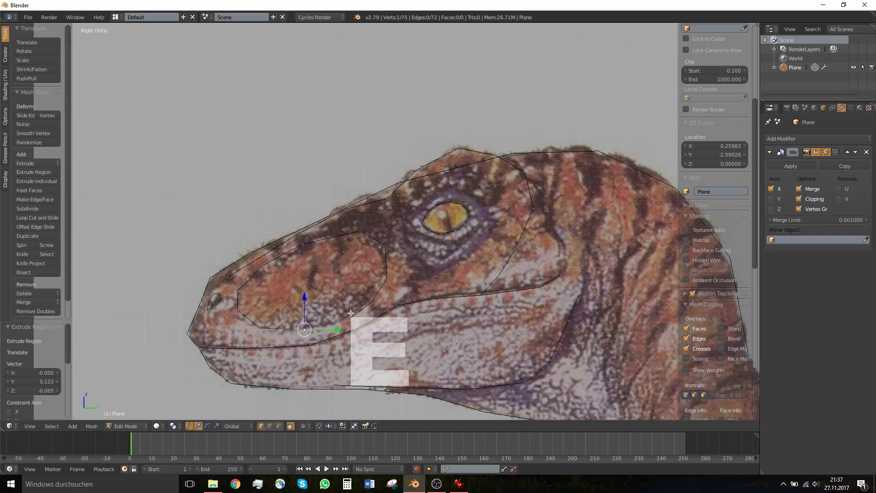
# Close the snout outline with an edge between its two ends and move the lower rear point about -0.024 in Y
pyautogui.keyDown('shift'); pyautogui.rightClick(351, 313); pyautogui.keyUp('shift')
pyautogui.press('f')
pyautogui.moveTo(350, 319); pyautogui.dragTo(341, 323, button='right')
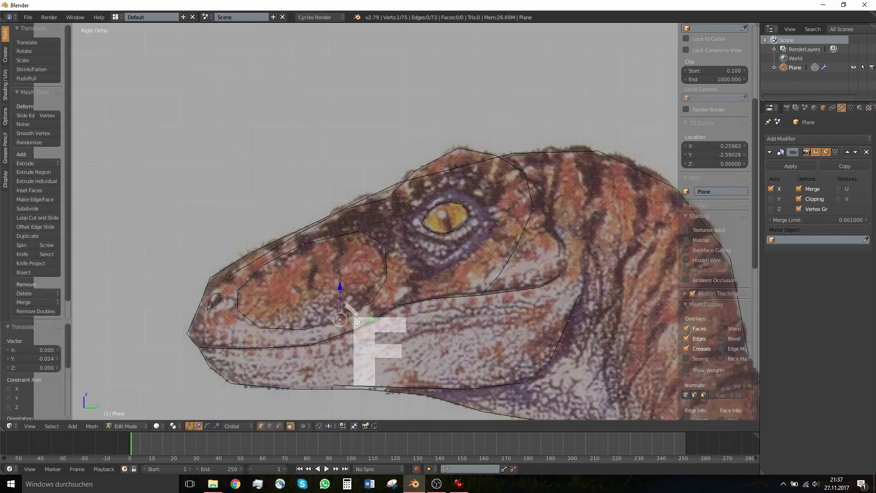
# In the top view, adjust the sideways position of a middle point of the snout loop along X
pyautogui.moveTo(341, 322); pyautogui.dragTo(435, 335, button='middle')
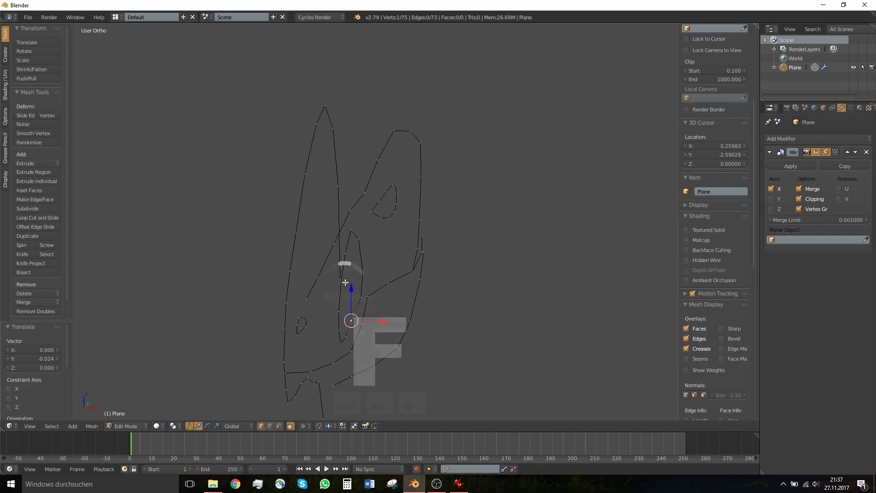
pyautogui.press('KP_7')
pyautogui.scroll(1, 346, 281)
pyautogui.rightClick(346, 298)
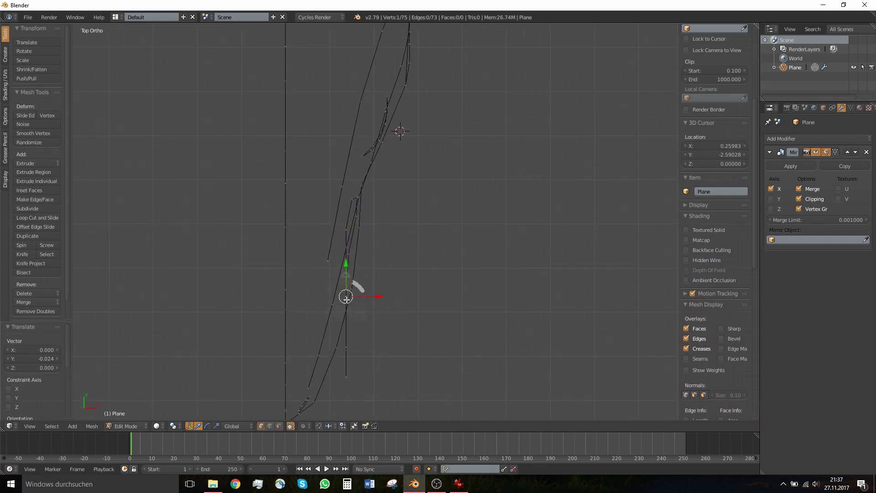
pyautogui.rightClick(346, 299)
pyautogui.moveTo(361, 299); pyautogui.dragTo(357, 296)
pyautogui.rightClick(347, 296)
# Move a point near the front of the snout loop about -0.034 in X
pyautogui.rightClick(349, 346)
pyautogui.moveTo(359, 347); pyautogui.dragTo(343, 348)
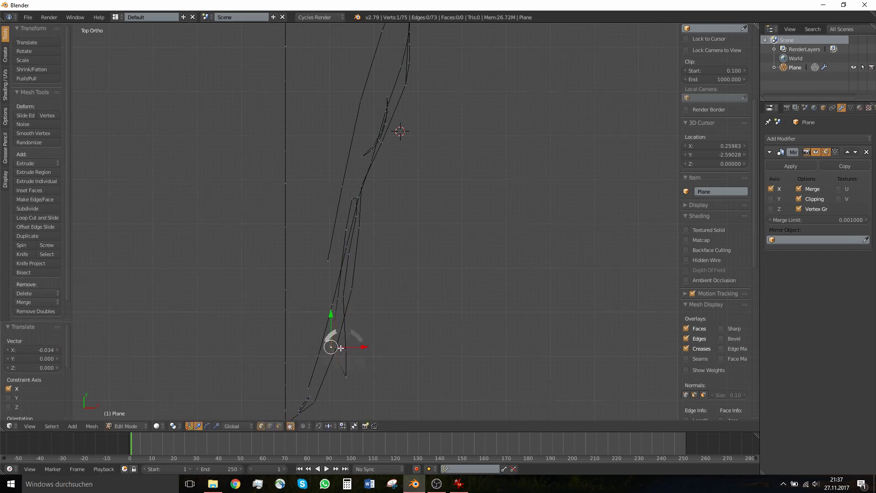
pyautogui.moveTo(344, 342); pyautogui.dragTo(330, 275, button='middle')
pyautogui.press('KP_7')
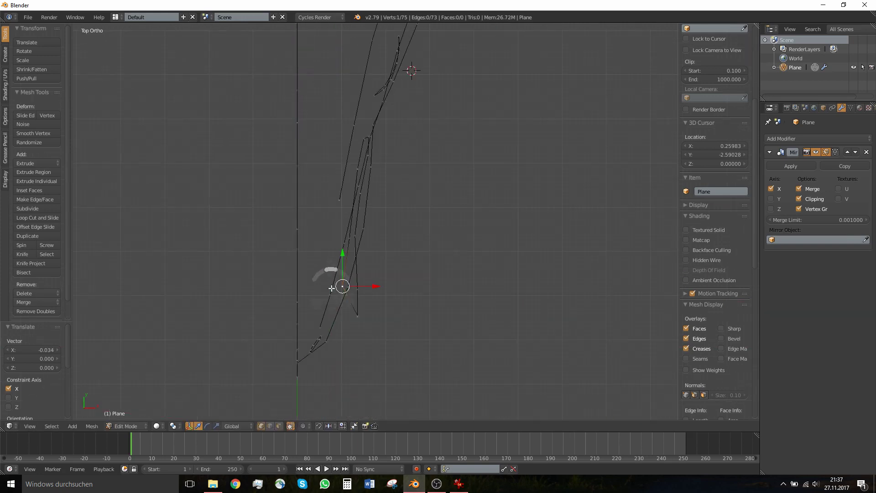
# Move the front vertices of the snout-side loop inward along the X axis in the top view
pyautogui.moveTo(378, 286); pyautogui.dragTo(352, 318)
pyautogui.rightClick(359, 289)
pyautogui.rightClick(359, 315)
pyautogui.click(382, 319)
pyautogui.rightClick(358, 317)
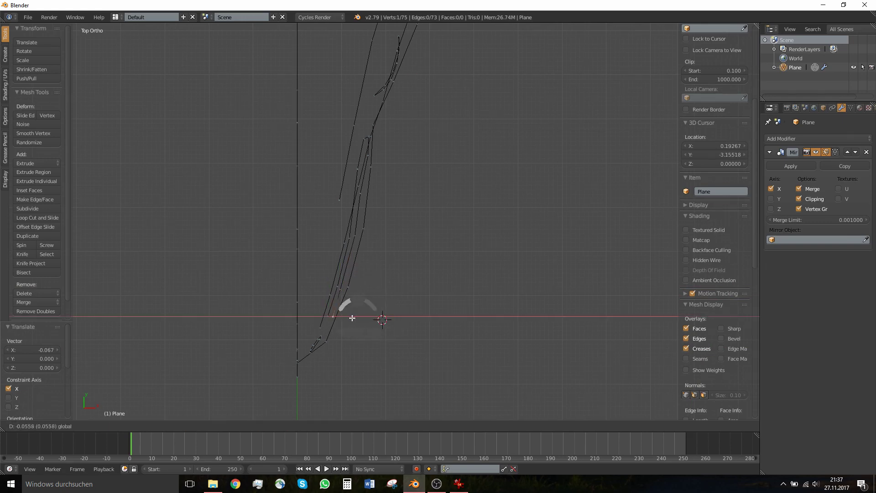
pyautogui.click(351, 320)
# Examine the mirrored head contours from several angles and compare them with the reference photo Kopf3.jpg
pyautogui.moveTo(346, 307); pyautogui.dragTo(245, 190, button='middle')
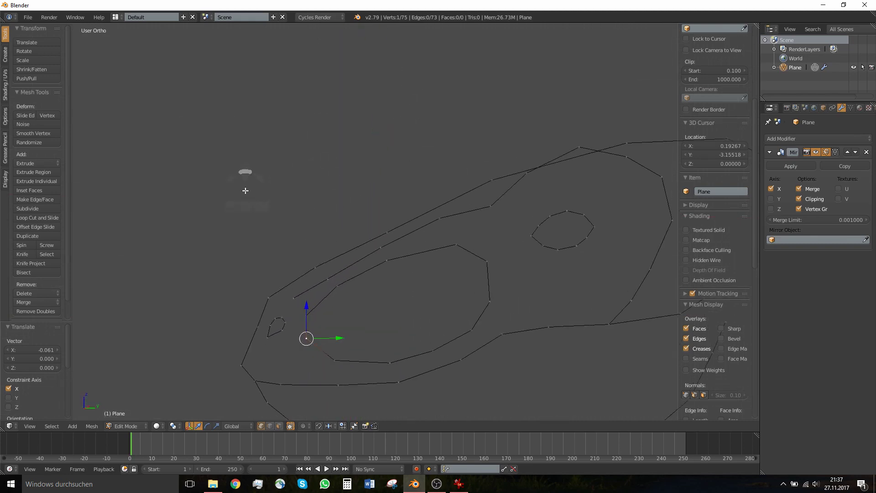
pyautogui.scroll(-7, 245, 190)
pyautogui.press('Tab')
pyautogui.keyDown('shift'); pyautogui.moveTo(494, 273); pyautogui.dragTo(415, 285, button='middle'); pyautogui.keyUp('shift')
pyautogui.moveTo(372, 239)
pyautogui.mouseDown(button='middle')
pyautogui.moveTo(482, 231)
pyautogui.moveTo(362, 236)
pyautogui.mouseUp(button='middle')
pyautogui.scroll(3, 362, 237)
pyautogui.press('Tab')
pyautogui.scroll(1, 362, 238)
pyautogui.moveTo(306, 267); pyautogui.dragTo(316, 287, button='middle')
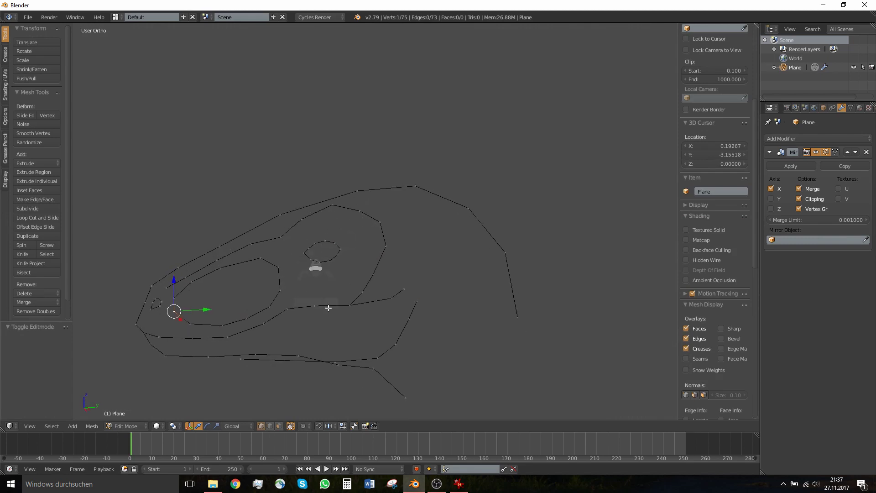
pyautogui.click(464, 488)
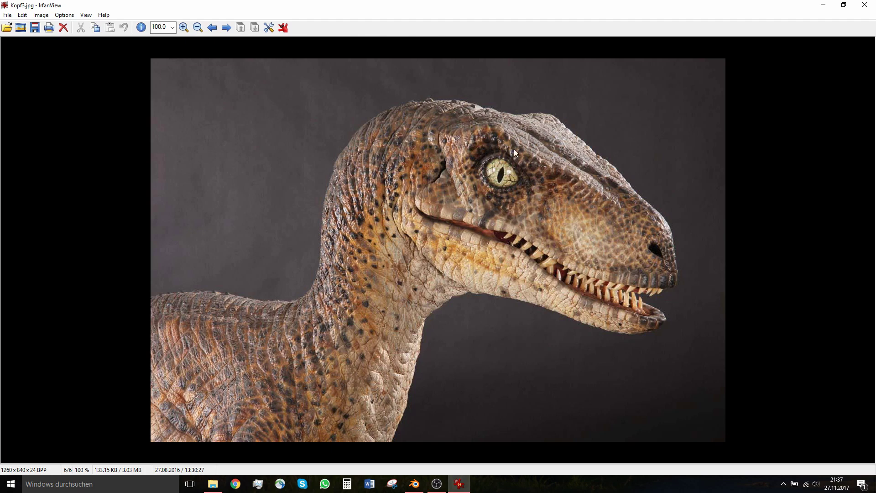
pyautogui.click(413, 483)
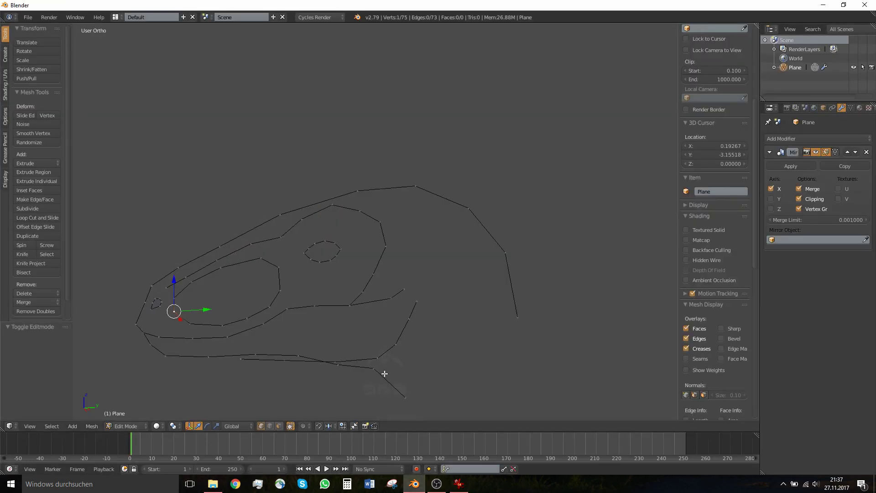
# Duplicate a vertex from the line behind the eye and extrude it into a contour tracing below and in front of the eye
pyautogui.scroll(2, 349, 292)
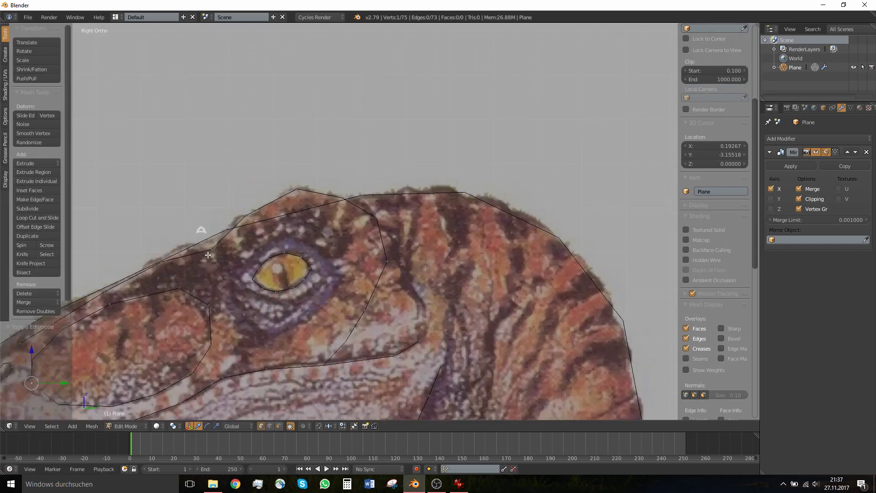
pyautogui.keyDown('shift'); pyautogui.moveTo(207, 255); pyautogui.dragTo(242, 248, button='middle'); pyautogui.keyUp('shift')
pyautogui.rightClick(399, 308)
pyautogui.hotkey('shift', 'd')
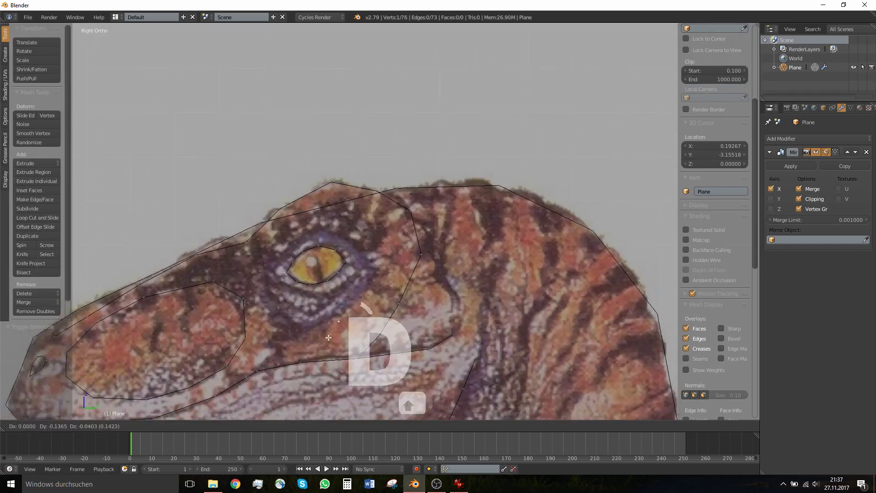
pyautogui.click(320, 344)
pyautogui.press('e')
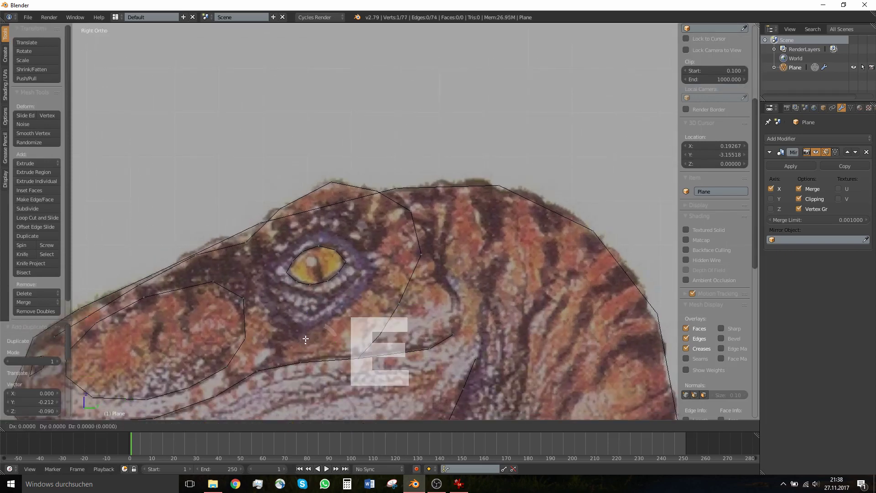
pyautogui.click(297, 329)
pyautogui.press('e')
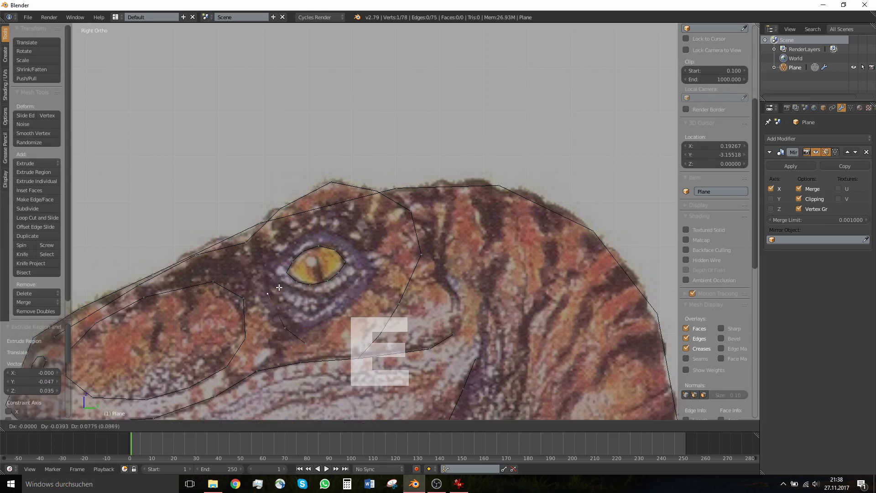
pyautogui.click(276, 255)
pyautogui.press('e')
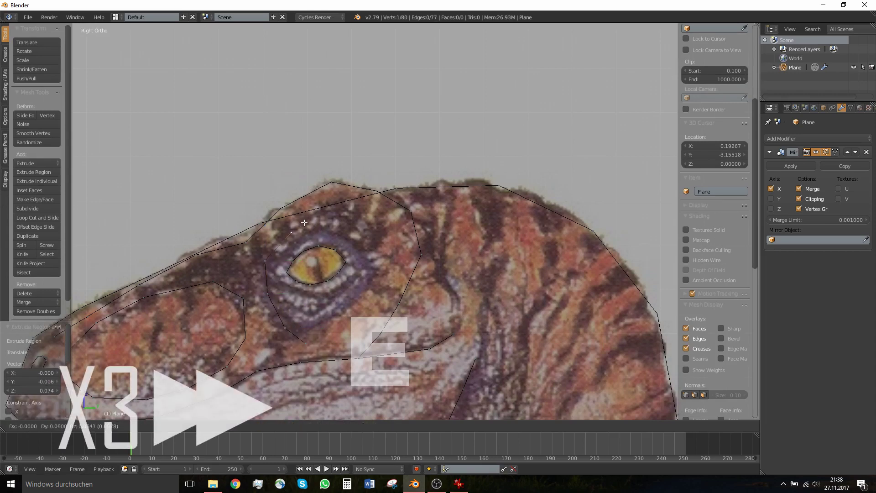
pyautogui.click(303, 224)
# Shift the vertices of the new contour in front of the eye along the X axis to fit the head's depth
pyautogui.moveTo(303, 223); pyautogui.dragTo(402, 237, button='middle')
pyautogui.moveTo(301, 230); pyautogui.dragTo(263, 237)
pyautogui.moveTo(262, 239); pyautogui.dragTo(238, 242, button='middle')
pyautogui.rightClick(323, 263)
pyautogui.click(371, 263)
pyautogui.moveTo(358, 263); pyautogui.dragTo(310, 264)
pyautogui.rightClick(325, 296)
pyautogui.moveTo(355, 296); pyautogui.dragTo(304, 296)
pyautogui.rightClick(325, 328)
pyautogui.rightClick(321, 341)
pyautogui.moveTo(355, 327); pyautogui.dragTo(322, 342)
pyautogui.moveTo(321, 326); pyautogui.dragTo(192, 349, button='middle')
pyautogui.moveTo(337, 352); pyautogui.dragTo(343, 351)
pyautogui.rightClick(360, 324)
pyautogui.moveTo(361, 325); pyautogui.dragTo(431, 310, button='middle')
# Compare the eye area of the head outline with the reference photo Kopf3.jpg and the side-view background image
pyautogui.press('Tab')
pyautogui.click(409, 489)
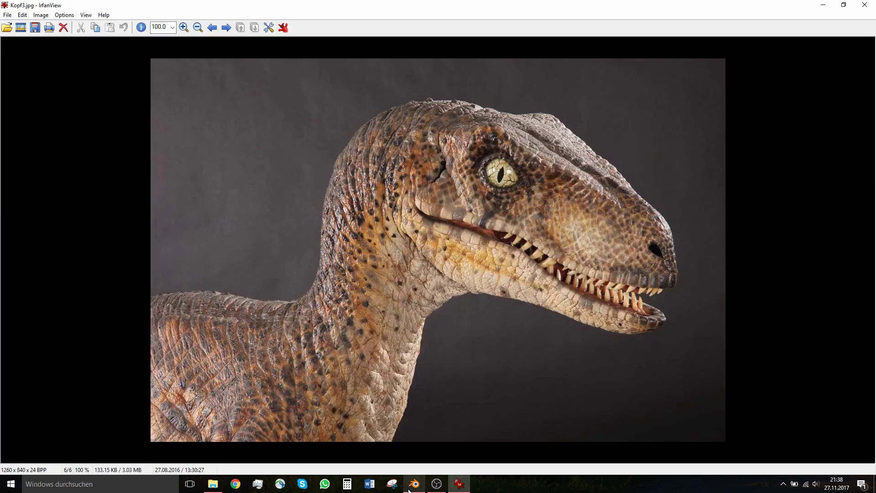
pyautogui.click(409, 490)
pyautogui.moveTo(512, 261)
pyautogui.mouseDown(button='middle')
pyautogui.moveTo(567, 252)
pyautogui.moveTo(489, 316)
pyautogui.moveTo(336, 272)
pyautogui.moveTo(497, 261)
pyautogui.moveTo(551, 273)
pyautogui.moveTo(602, 269)
pyautogui.moveTo(440, 270)
pyautogui.moveTo(448, 276)
pyautogui.mouseUp(button='middle')
pyautogui.press('KP_3')
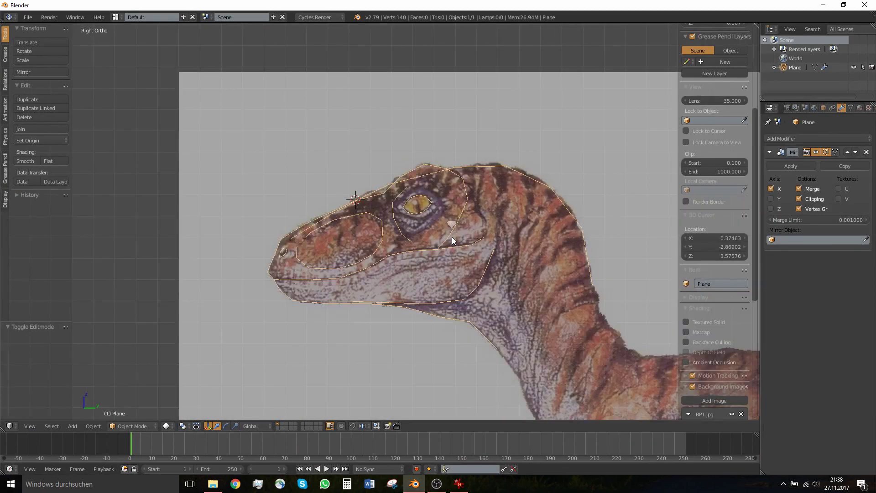
pyautogui.scroll(3, 452, 237)
pyautogui.moveTo(406, 232)
pyautogui.mouseDown(button='middle')
pyautogui.moveTo(552, 239)
pyautogui.moveTo(514, 313)
pyautogui.moveTo(455, 313)
pyautogui.moveTo(448, 348)
pyautogui.moveTo(377, 221)
pyautogui.moveTo(450, 240)
pyautogui.moveTo(443, 225)
pyautogui.mouseUp(button='middle')
pyautogui.press('KP_3')
pyautogui.press('Tab')
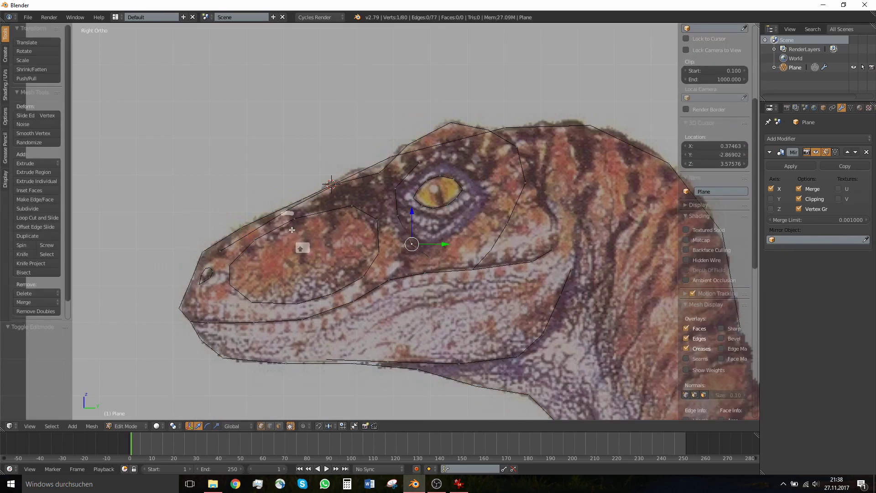
pyautogui.keyDown('shift'); pyautogui.moveTo(235, 240); pyautogui.dragTo(253, 228, button='middle'); pyautogui.keyUp('shift')
pyautogui.keyDown('shift'); pyautogui.moveTo(445, 195); pyautogui.dragTo(353, 238, button='middle'); pyautogui.keyUp('shift')
pyautogui.scroll(4, 358, 209)
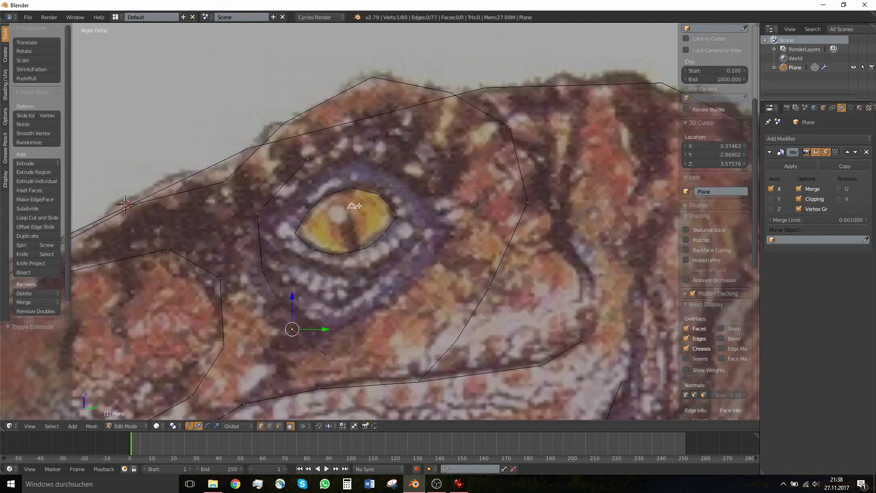
pyautogui.click(460, 487)
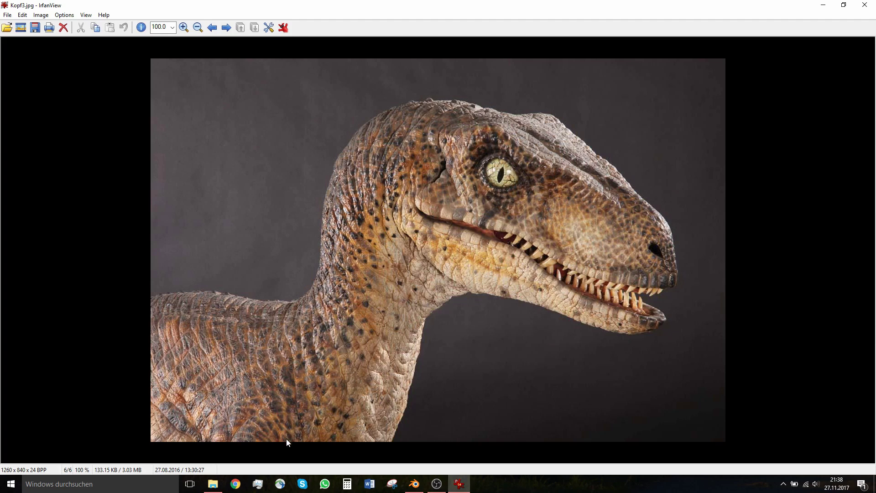
pyautogui.click(412, 484)
# Widen the extruded eye outline into a ring of faces by scaling it 1.276, and stretch it 1.052 along Z
pyautogui.press('s')
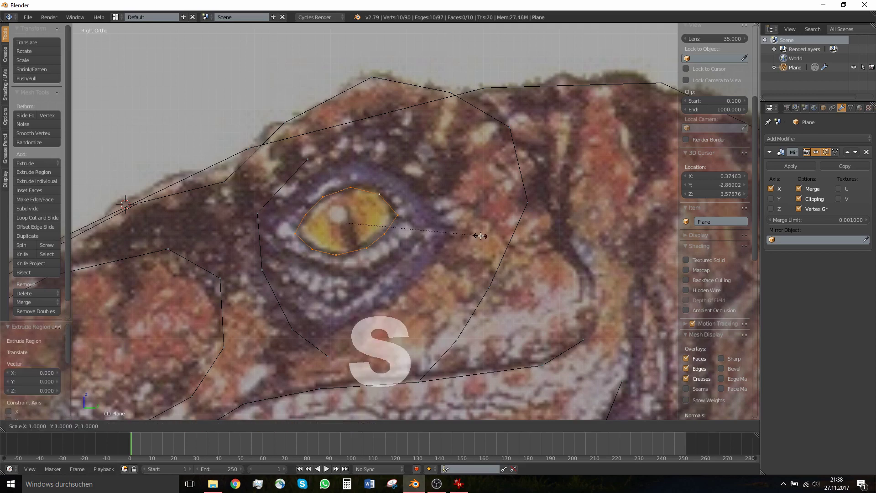
pyautogui.click(513, 239)
pyautogui.press('s')
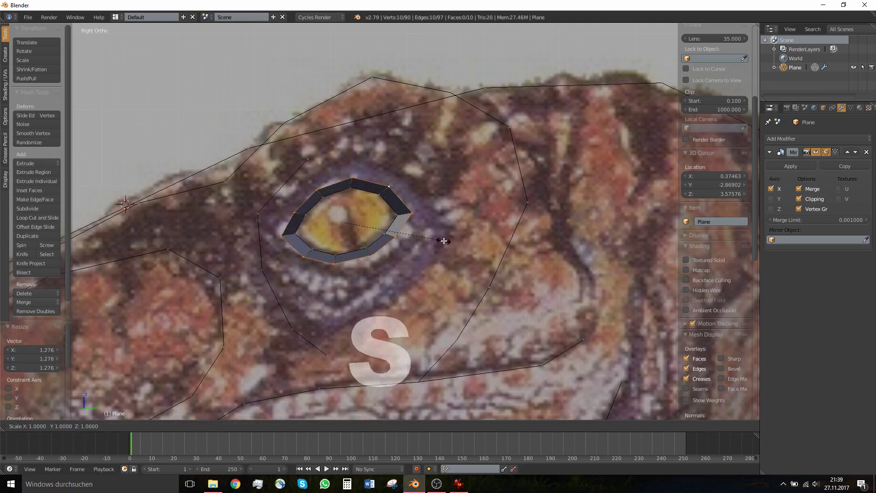
pyautogui.press('z')
pyautogui.click(447, 247)
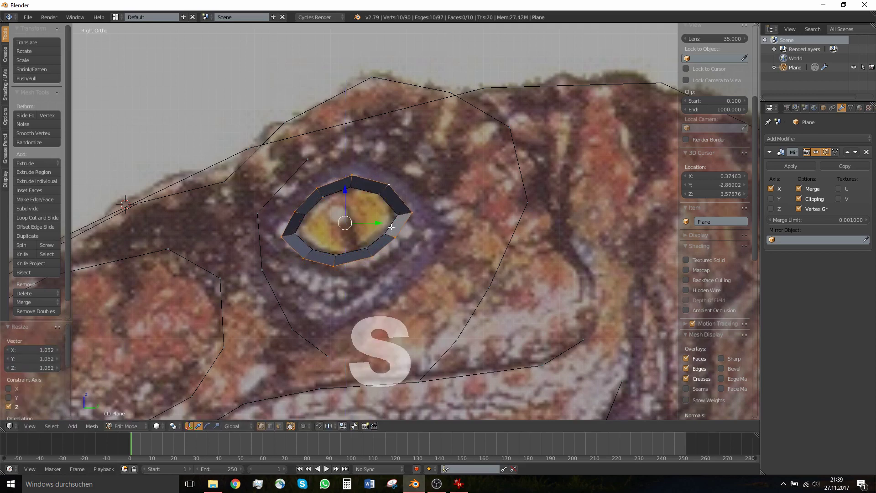
pyautogui.moveTo(402, 222); pyautogui.dragTo(490, 223, button='middle')
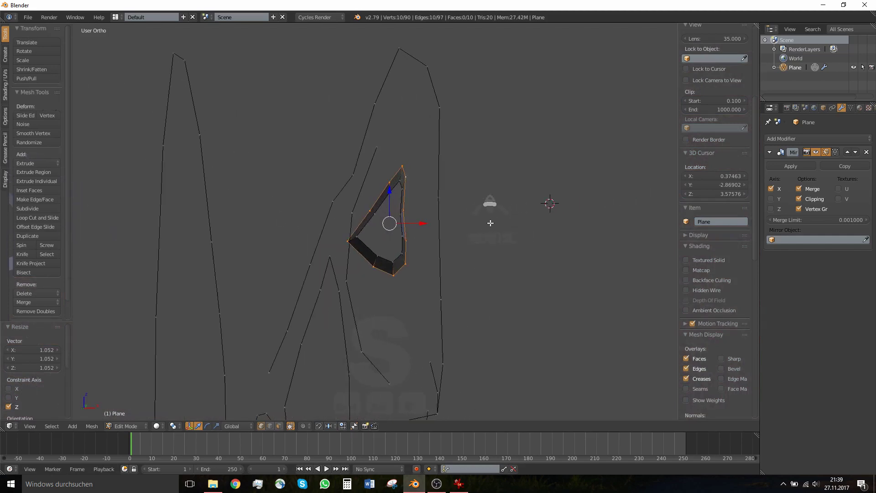
pyautogui.moveTo(420, 230); pyautogui.dragTo(340, 250, button='middle')
pyautogui.scroll(-3, 340, 250)
pyautogui.press('Tab')
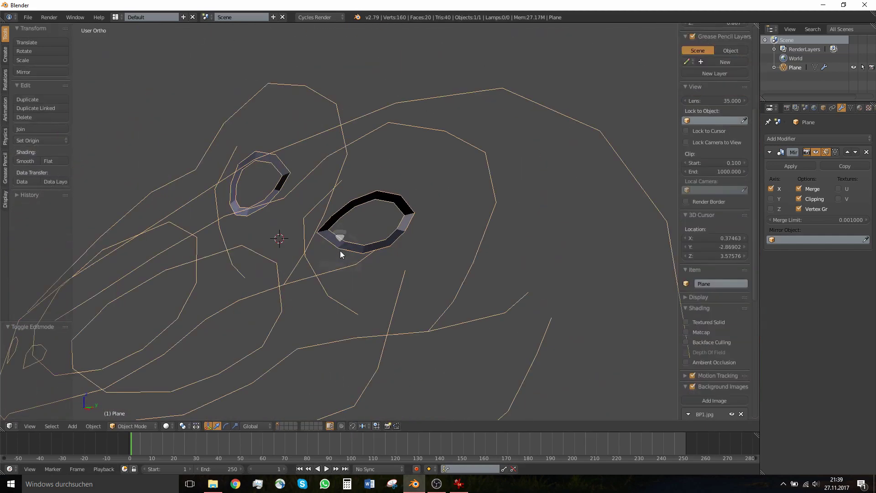
# Continue the eye-surround contour over the eye to behind its rear corner by extruding further vertices in the side view
pyautogui.click(458, 488)
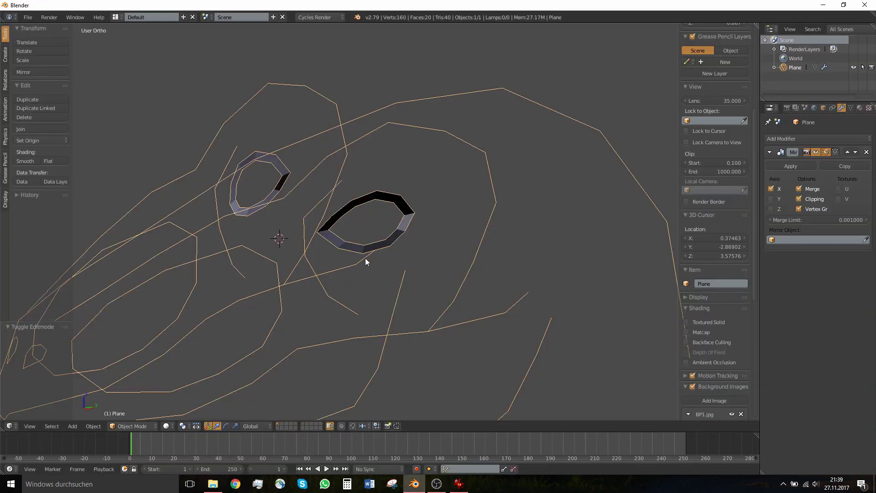
pyautogui.click(414, 484)
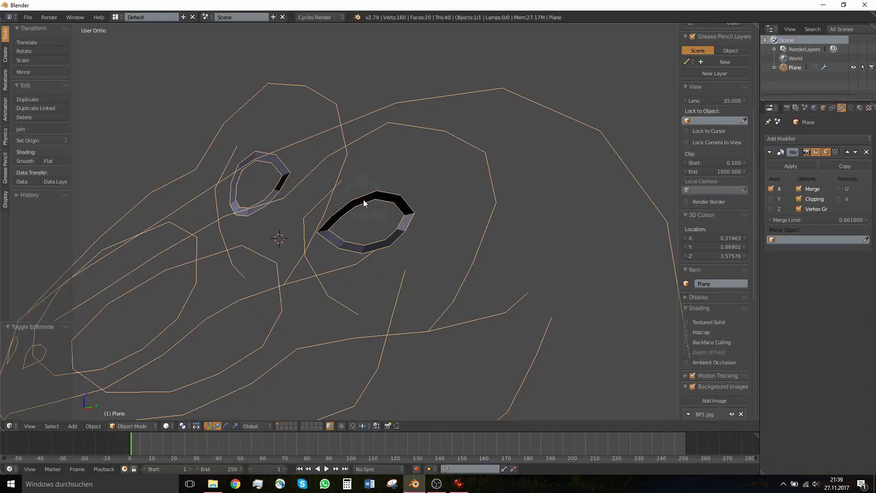
pyautogui.press('KP_3')
pyautogui.press('Tab')
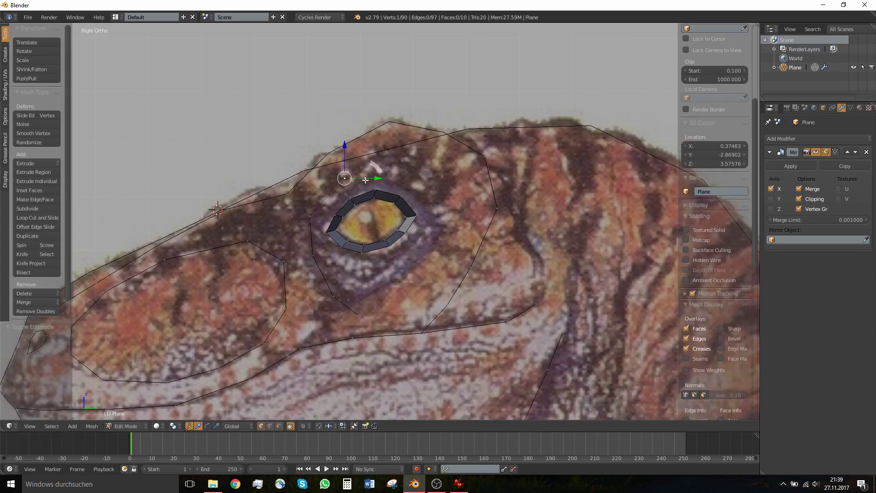
pyautogui.press('e')
pyautogui.click(395, 169)
pyautogui.press('e')
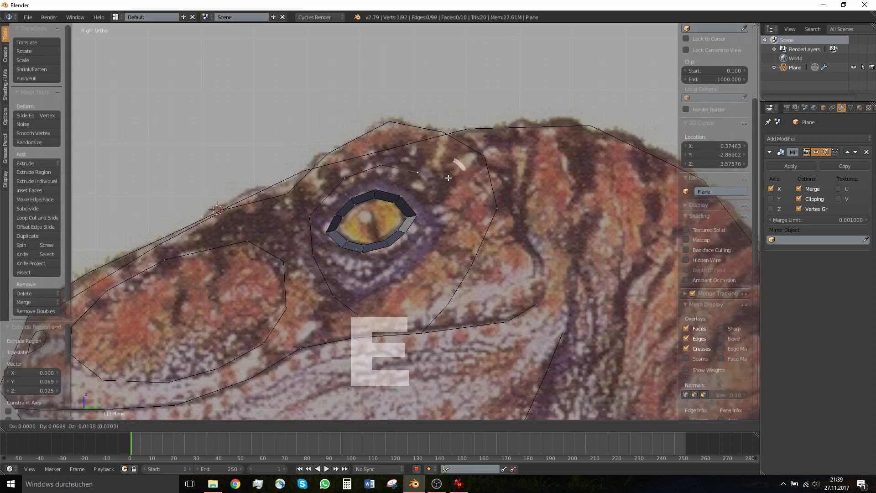
pyautogui.click(477, 206)
# Select the matching vertices of the eye ring and the surrounding contour and join them with Bridge Edge Loops
pyautogui.keyDown('shift'); pyautogui.rightClick(400, 196); pyautogui.keyUp('shift')
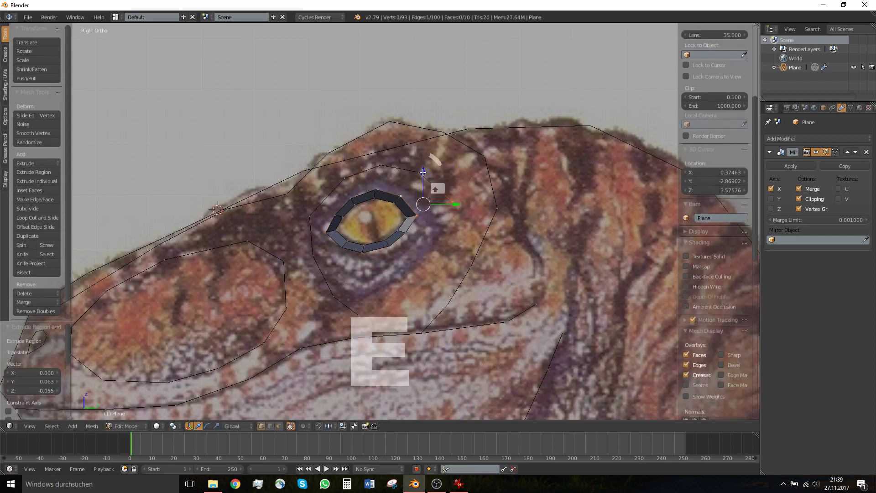
pyautogui.keyDown('shift'); pyautogui.rightClick(419, 170); pyautogui.keyUp('shift')
pyautogui.keyDown('shift'); pyautogui.rightClick(380, 164); pyautogui.keyUp('shift')
pyautogui.keyDown('shift'); pyautogui.rightClick(374, 188); pyautogui.keyUp('shift')
pyautogui.keyDown('shift'); pyautogui.rightClick(343, 176); pyautogui.keyUp('shift')
pyautogui.keyDown('shift'); pyautogui.rightClick(349, 198); pyautogui.keyUp('shift')
pyautogui.keyDown('shift'); pyautogui.rightClick(307, 215); pyautogui.keyUp('shift')
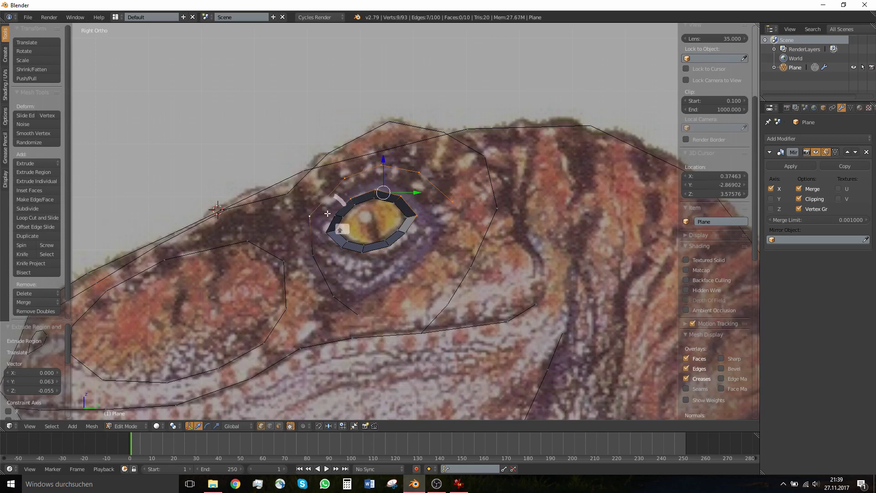
pyautogui.keyDown('shift'); pyautogui.rightClick(328, 214); pyautogui.keyUp('shift')
pyautogui.keyDown('shift'); pyautogui.rightClick(320, 231); pyautogui.keyUp('shift')
pyautogui.keyDown('shift'); pyautogui.rightClick(317, 245); pyautogui.keyUp('shift')
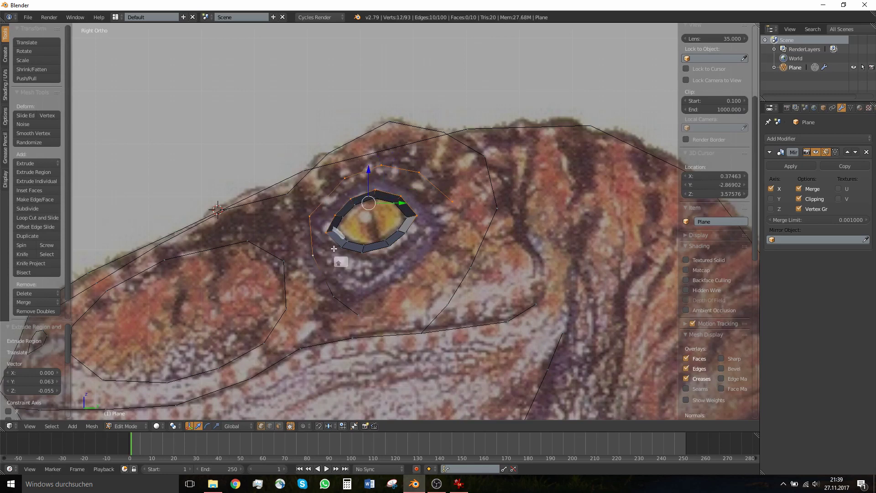
pyautogui.press('w')
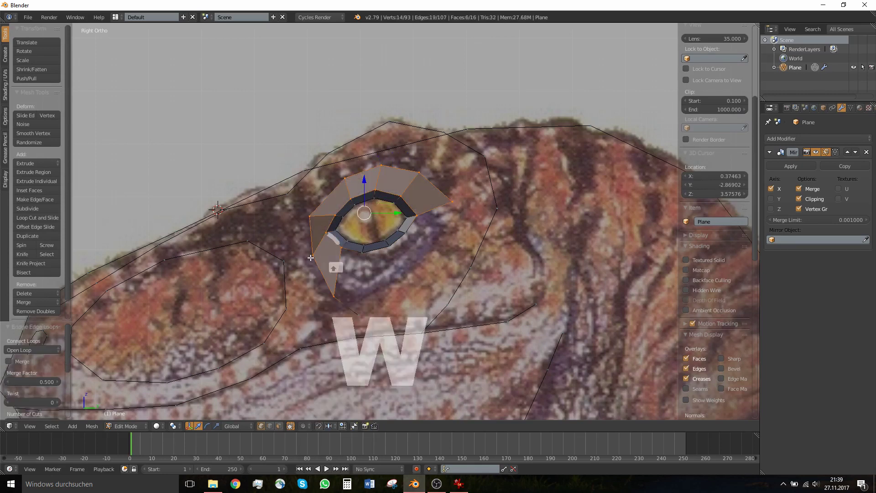
# Move the two lower front vertices of the bridged band forward and up around the eye's front corner
pyautogui.moveTo(313, 255); pyautogui.dragTo(309, 242, button='right')
pyautogui.moveTo(327, 294); pyautogui.dragTo(313, 275, button='right')
pyautogui.click(315, 275)
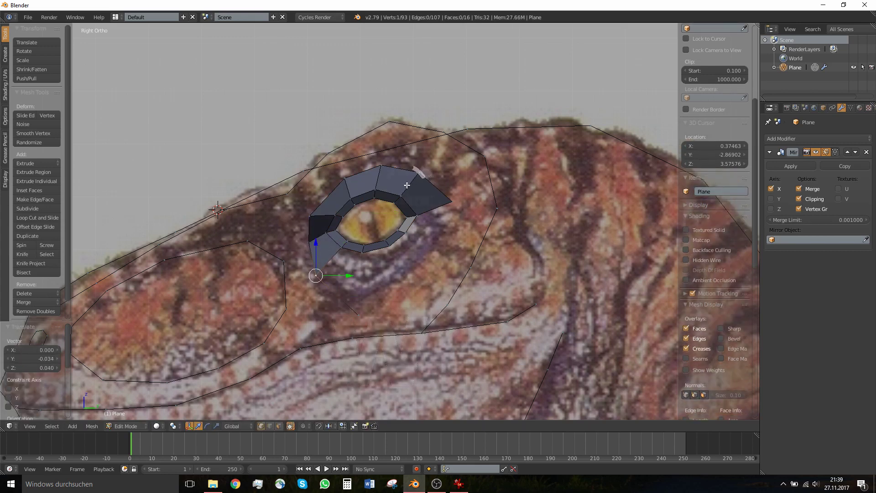
# Try a centred loop cut through the bridged band around the upper eye
pyautogui.hotkey('ctrl', 'r')
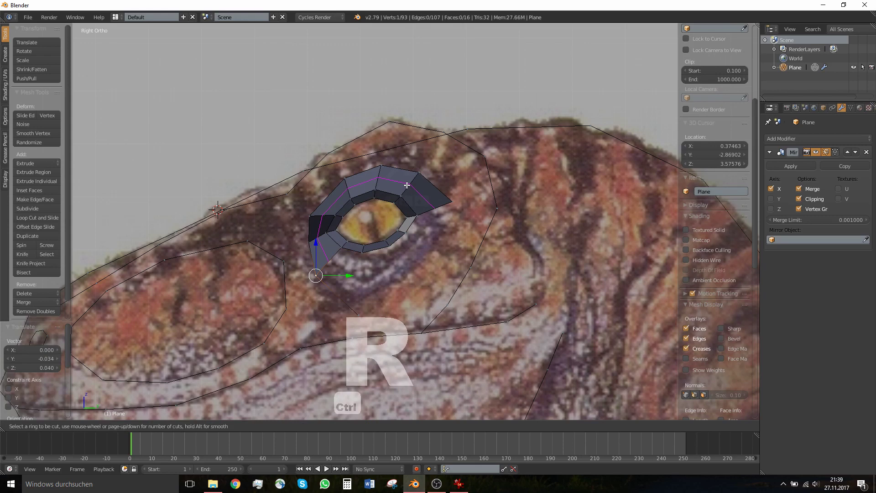
pyautogui.click(406, 185)
pyautogui.click(407, 185)
pyautogui.moveTo(406, 186); pyautogui.dragTo(503, 221, button='middle')
pyautogui.hotkey('ctrl', 'z')
pyautogui.hotkey('ctrl', 'z')
# Move the outer top and rear vertices of the eye band outward along X by 0.045 and 0.060
pyautogui.scroll(2, 405, 178)
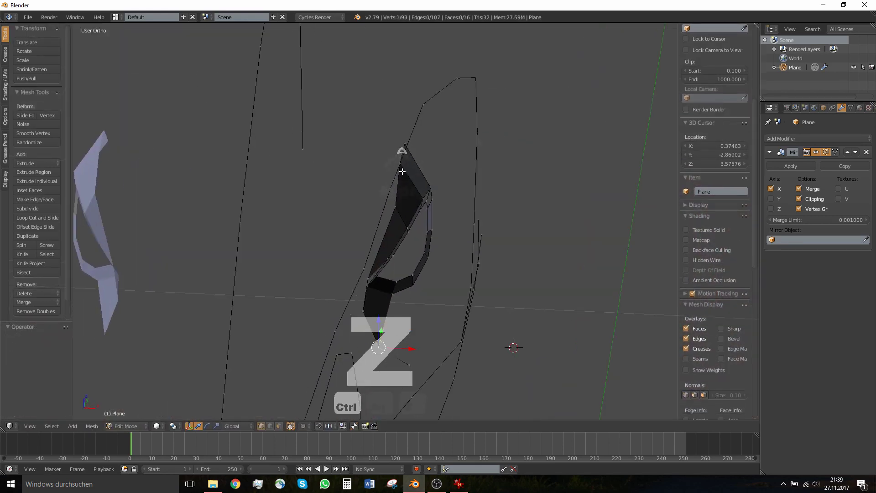
pyautogui.rightClick(403, 163)
pyautogui.moveTo(403, 163); pyautogui.dragTo(432, 146, button='middle')
pyautogui.moveTo(431, 160); pyautogui.dragTo(455, 179)
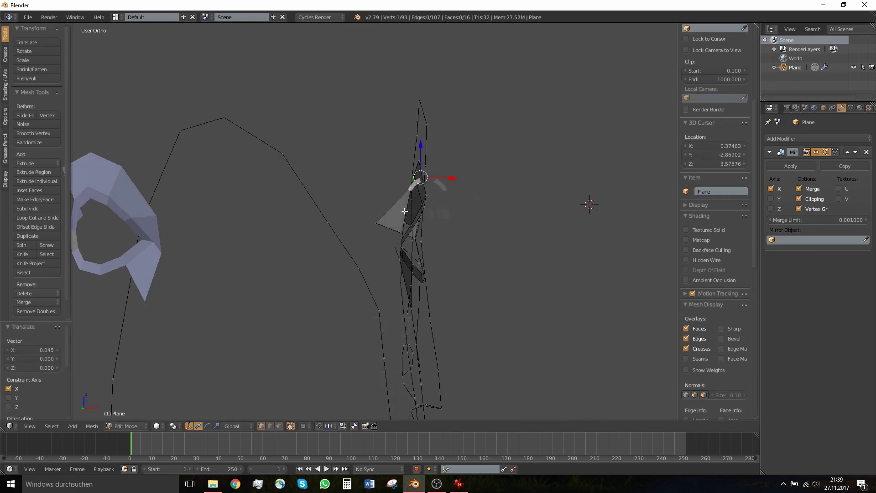
pyautogui.rightClick(378, 222)
pyautogui.moveTo(380, 223); pyautogui.dragTo(409, 229, button='middle')
pyautogui.moveTo(419, 217); pyautogui.dragTo(464, 222)
# Add a centred loop cut along the bridged band around the upper eye
pyautogui.scroll(1, 428, 207)
pyautogui.moveTo(428, 207); pyautogui.dragTo(394, 202, button='middle')
pyautogui.hotkey('ctrl', 'r')
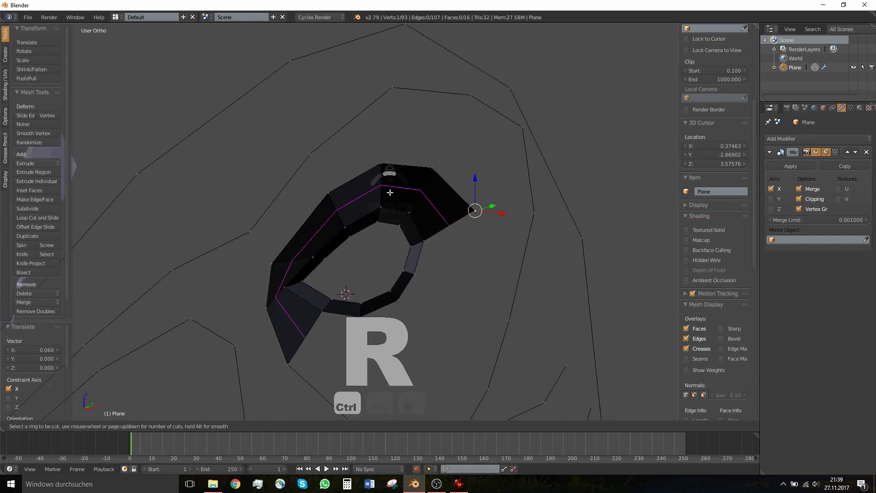
pyautogui.doubleClick(390, 192)
# Consult the raptor head reference photo and move two upper vertices of the eye band outward along X by 0.005 and 0.017
pyautogui.click(459, 484)
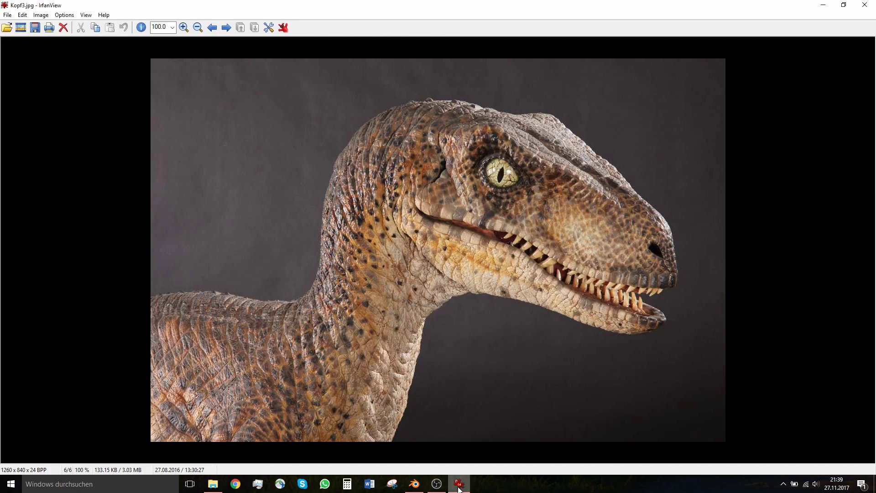
pyautogui.moveTo(358, 207); pyautogui.dragTo(385, 204, button='middle')
pyautogui.moveTo(388, 241); pyautogui.dragTo(392, 242)
pyautogui.rightClick(372, 178)
pyautogui.click(389, 179)
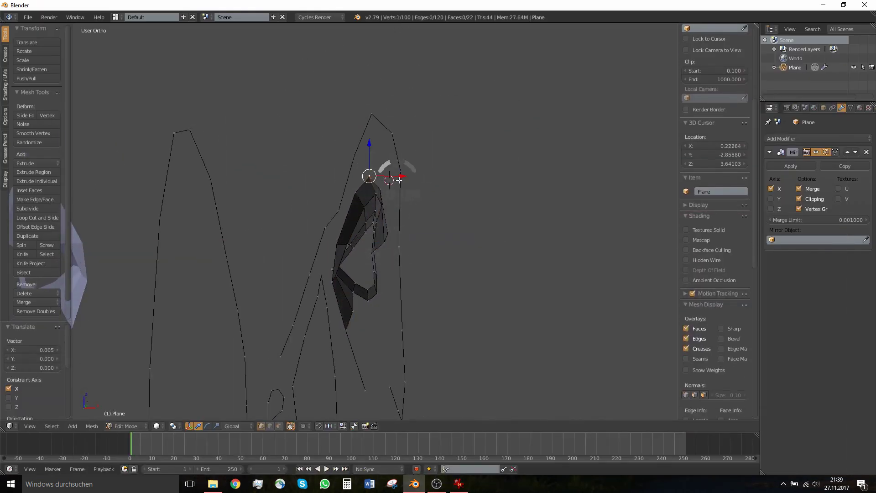
pyautogui.moveTo(396, 177); pyautogui.dragTo(409, 180)
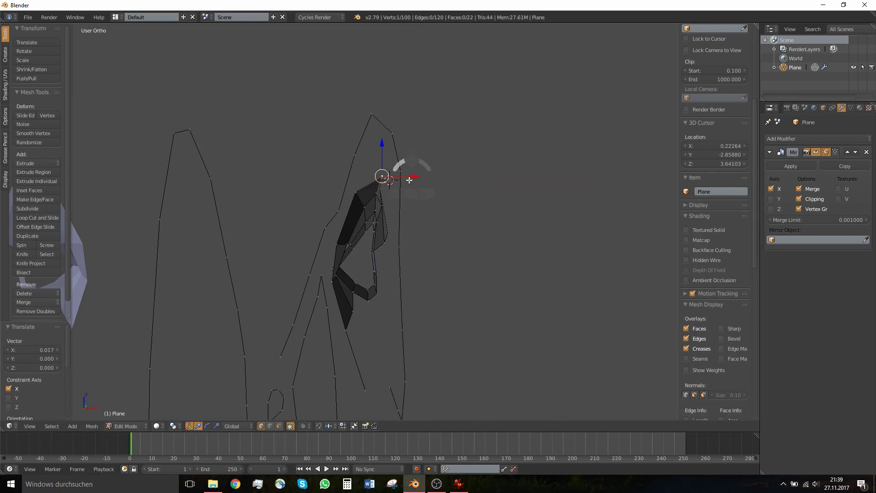
# Move two further upper vertices of the eye band along X, the first by 0.006
pyautogui.moveTo(391, 191); pyautogui.dragTo(408, 190, button='middle')
pyautogui.moveTo(410, 190); pyautogui.dragTo(416, 242)
pyautogui.rightClick(391, 203)
pyautogui.rightClick(394, 242)
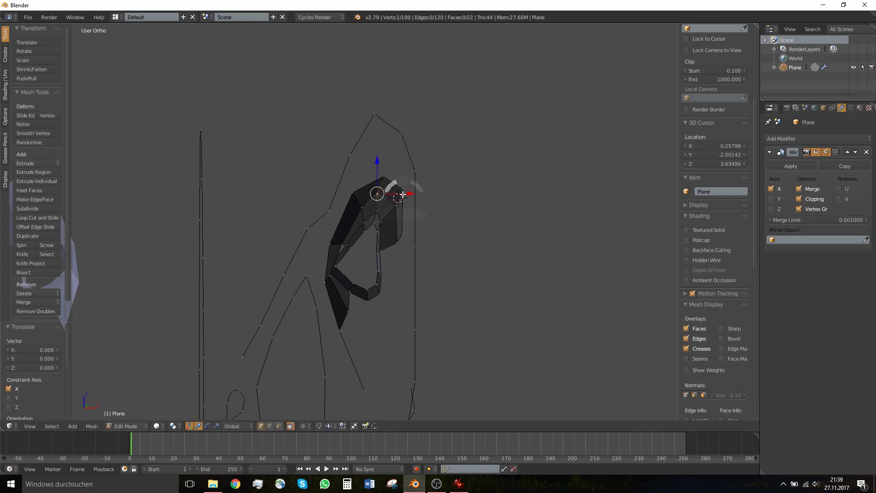
pyautogui.moveTo(402, 194); pyautogui.dragTo(387, 208)
pyautogui.moveTo(387, 208); pyautogui.dragTo(335, 197, button='middle')
# Recalculate the normals of the whole mesh, set the object to smooth shading and inspect the eye band
pyautogui.press('a')
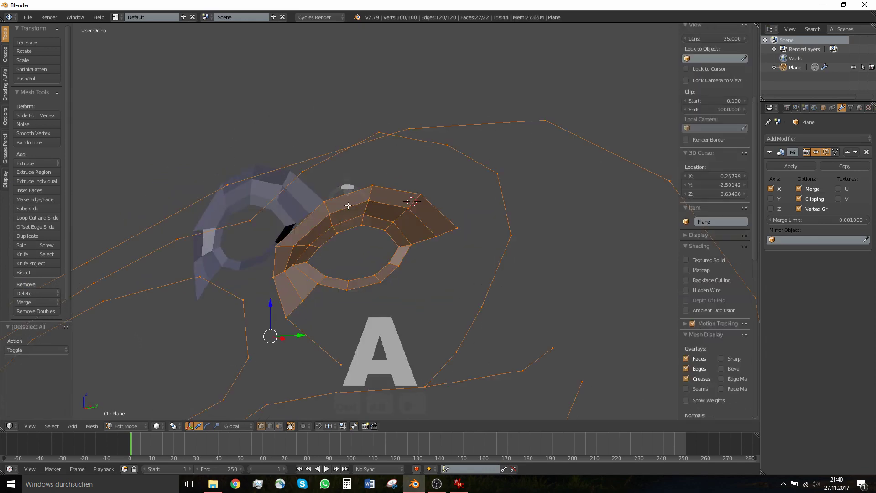
pyautogui.hotkey('ctrl', 'n')
pyautogui.press('Tab')
pyautogui.moveTo(366, 227); pyautogui.dragTo(261, 193, button='middle')
pyautogui.click(28, 158)
pyautogui.moveTo(360, 190); pyautogui.dragTo(451, 197, button='middle')
pyautogui.scroll(-6, 450, 197)
pyautogui.moveTo(374, 218); pyautogui.dragTo(415, 188, button='middle')
pyautogui.scroll(3, 397, 217)
pyautogui.scroll(7, 362, 208)
# Move the outer and middle vertices at the eye band's highest point outward along X by 0.006
pyautogui.press('Tab')
pyautogui.rightClick(341, 181)
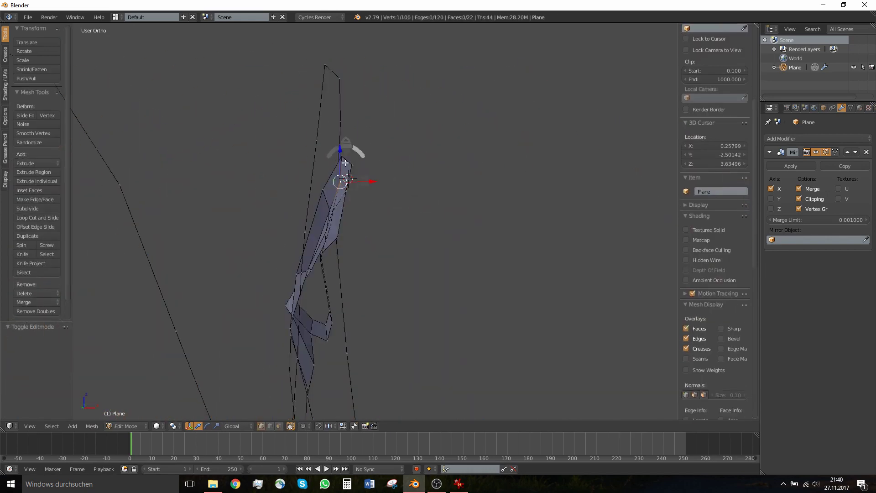
pyautogui.keyDown('shift'); pyautogui.rightClick(344, 160); pyautogui.keyUp('shift')
pyautogui.moveTo(375, 170); pyautogui.dragTo(383, 171)
pyautogui.moveTo(329, 184); pyautogui.dragTo(311, 182, button='middle')
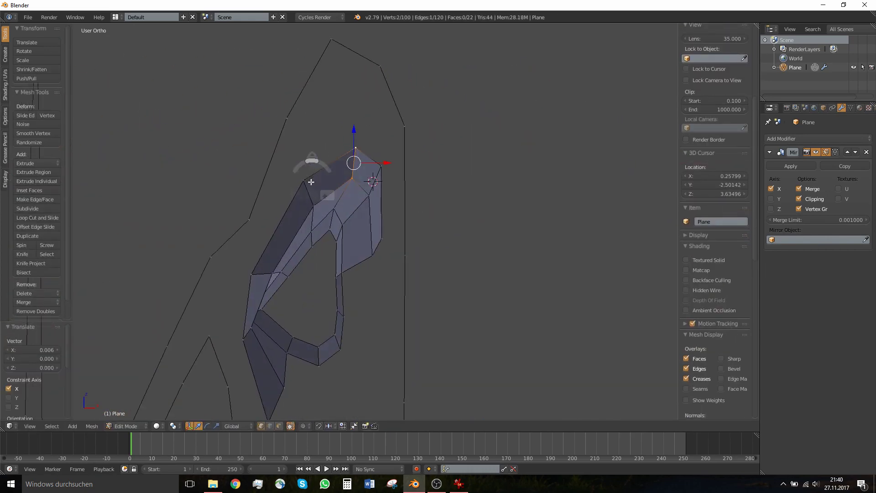
# Move the next two vertex pairs toward the front of the eye band outward along X, the first pair by 0.007
pyautogui.rightClick(313, 203)
pyautogui.keyDown('shift'); pyautogui.rightClick(305, 184); pyautogui.keyUp('shift')
pyautogui.moveTo(342, 194); pyautogui.dragTo(350, 193)
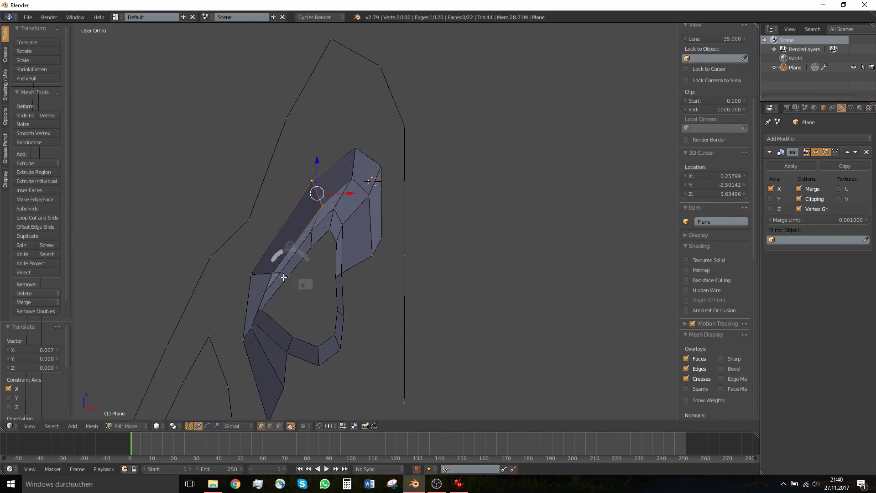
pyautogui.rightClick(273, 274)
pyautogui.keyDown('shift'); pyautogui.rightClick(253, 274); pyautogui.keyUp('shift')
pyautogui.moveTo(291, 275); pyautogui.dragTo(296, 276)
# Examine the eye band's shape from several angles and compare it with the raptor head reference photo
pyautogui.press('Tab')
pyautogui.moveTo(332, 222); pyautogui.dragTo(274, 204, button='middle')
pyautogui.scroll(-3, 294, 194)
pyautogui.press('Tab')
pyautogui.moveTo(381, 182); pyautogui.dragTo(389, 228, button='middle')
pyautogui.scroll(-3, 375, 237)
pyautogui.click(463, 488)
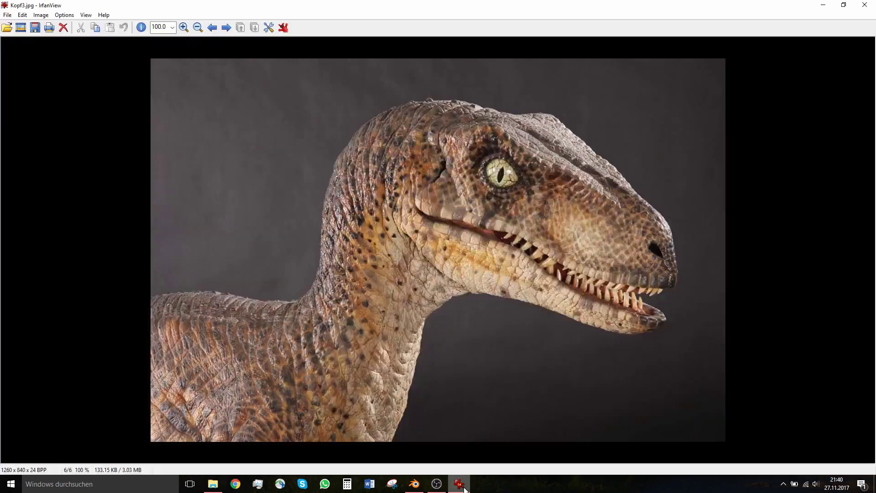
pyautogui.click(464, 489)
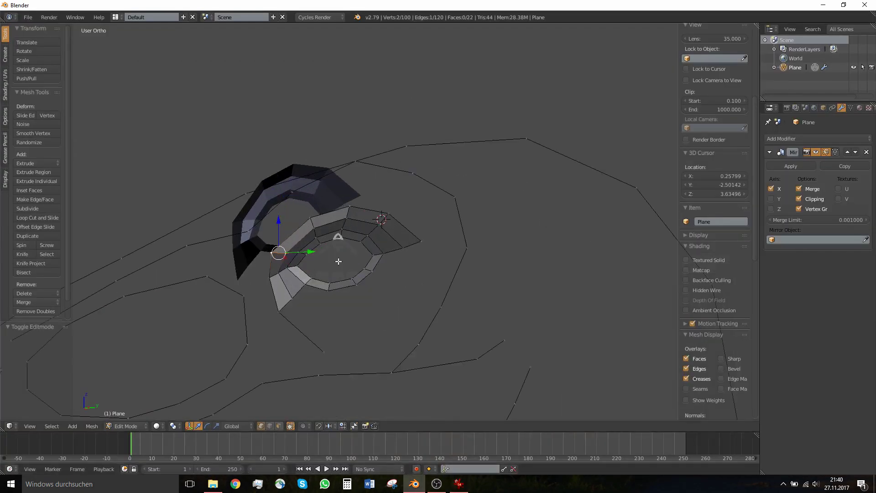
pyautogui.click(460, 483)
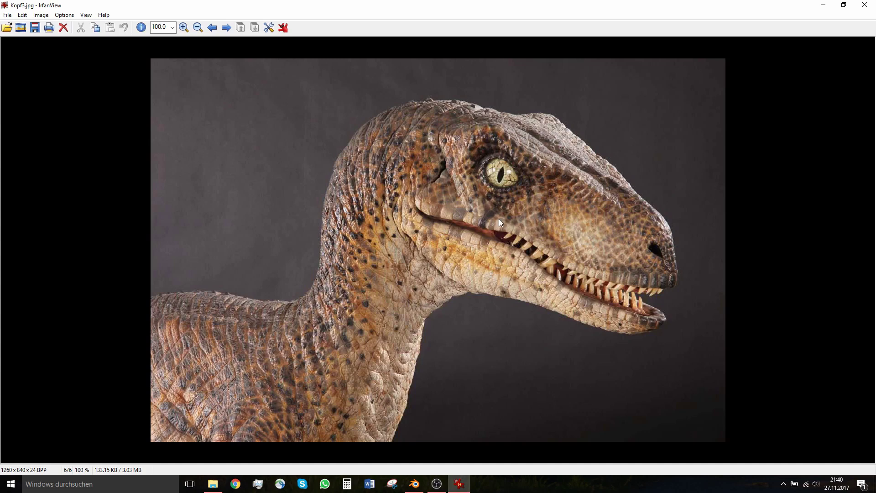
pyautogui.click(409, 489)
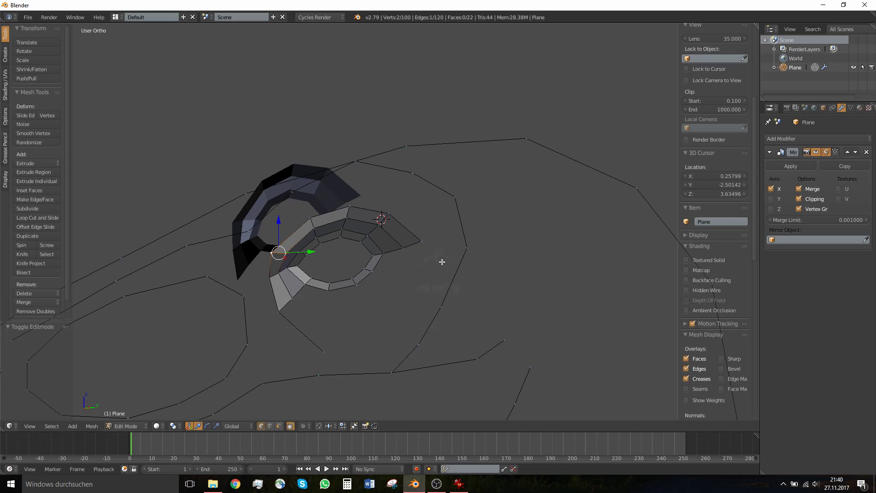
# In the right view, move the lower eye contour's end vertex forward and extrude a chain of five vertices beneath and behind the eye
pyautogui.press('KP_3')
pyautogui.moveTo(321, 349); pyautogui.dragTo(300, 337, button='right')
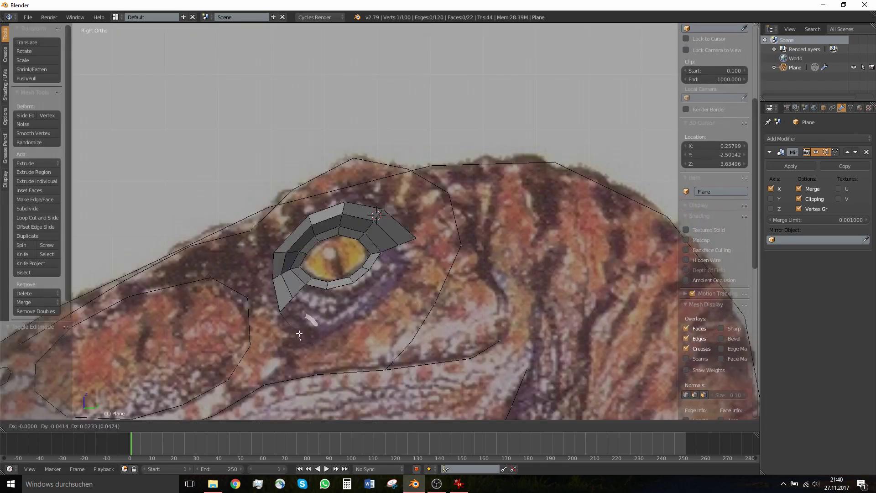
pyautogui.click(300, 338)
pyautogui.press('e')
pyautogui.click(359, 354)
pyautogui.press('e')
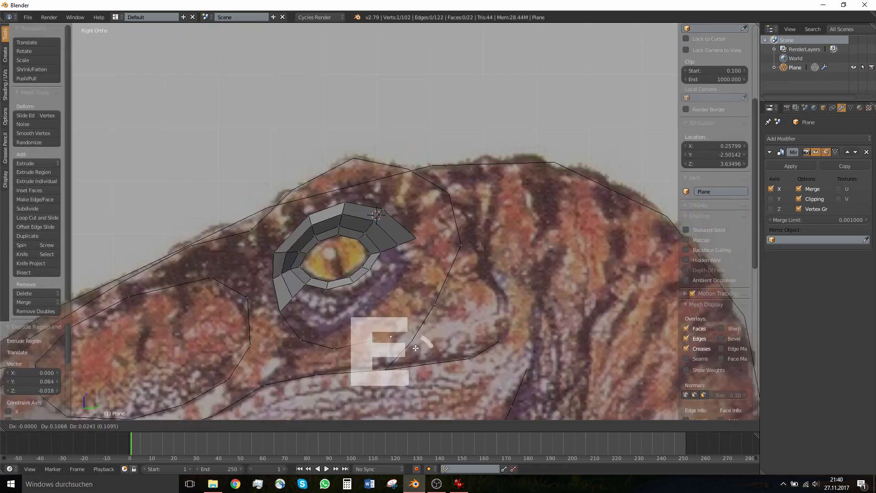
pyautogui.click(413, 347)
pyautogui.press('e')
pyautogui.click(472, 250)
pyautogui.press('e')
pyautogui.click(460, 206)
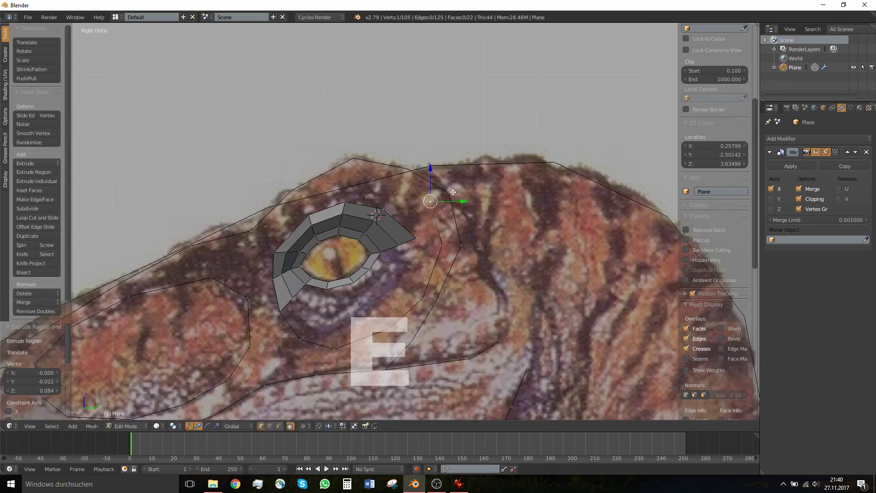
# Bridge the upper four vertices of the new chain with the adjacent contour vertices behind the eye using Bridge Edge Loops
pyautogui.keyDown('shift'); pyautogui.rightClick(449, 193); pyautogui.keyUp('shift')
pyautogui.keyDown('shift'); pyautogui.rightClick(461, 244); pyautogui.keyUp('shift')
pyautogui.keyDown('shift'); pyautogui.rightClick(441, 247); pyautogui.keyUp('shift')
pyautogui.keyDown('shift'); pyautogui.rightClick(424, 298); pyautogui.keyUp('shift')
pyautogui.keyDown('shift'); pyautogui.rightClick(434, 305); pyautogui.keyUp('shift')
pyautogui.keyDown('shift'); pyautogui.rightClick(413, 338); pyautogui.keyUp('shift')
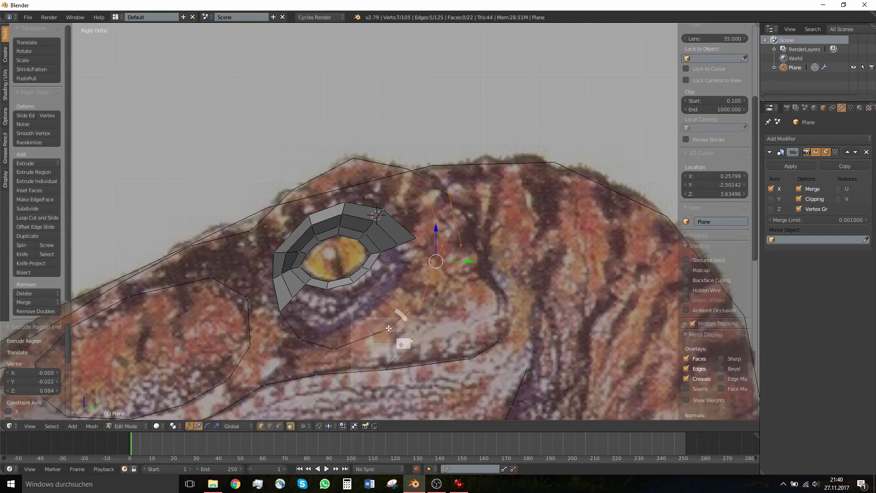
pyautogui.keyDown('shift'); pyautogui.rightClick(389, 326); pyautogui.keyUp('shift')
pyautogui.press('w')
pyautogui.click(374, 340)
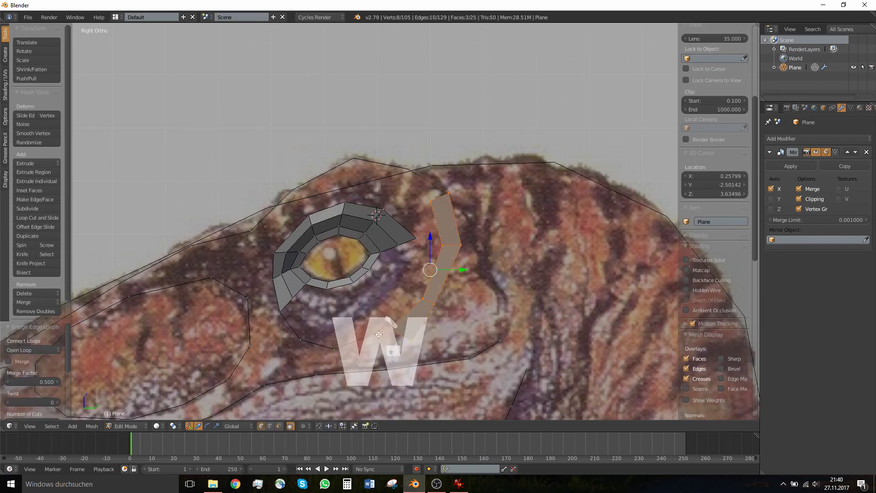
# Move the chain vertex below the eye outward along X by 0.037 and the rear strip's lowest inner vertex by 0.057
pyautogui.keyDown('shift'); pyautogui.moveTo(378, 334); pyautogui.dragTo(384, 310, button='middle'); pyautogui.keyUp('shift')
pyautogui.scroll(3, 397, 311)
pyautogui.keyDown('shift'); pyautogui.moveTo(298, 408); pyautogui.dragTo(329, 361, button='middle'); pyautogui.keyUp('shift')
pyautogui.moveTo(354, 339); pyautogui.dragTo(447, 340, button='middle')
pyautogui.moveTo(336, 342); pyautogui.dragTo(341, 347, button='right')
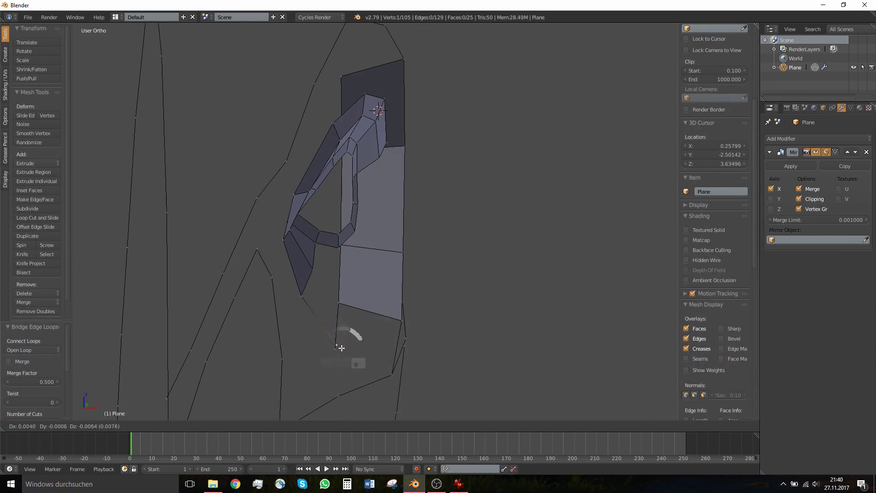
pyautogui.rightClick(341, 347)
pyautogui.rightClick(341, 349)
pyautogui.moveTo(359, 349); pyautogui.dragTo(392, 352)
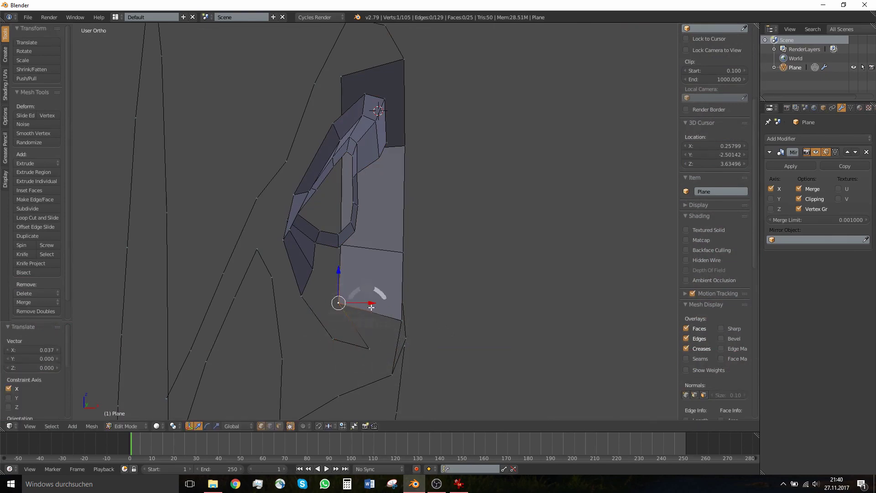
pyautogui.moveTo(371, 307); pyautogui.dragTo(424, 307)
# Move the next two inner vertices up the rear strip outward along X by 0.057 and 0.053
pyautogui.moveTo(347, 249); pyautogui.dragTo(325, 248, button='middle')
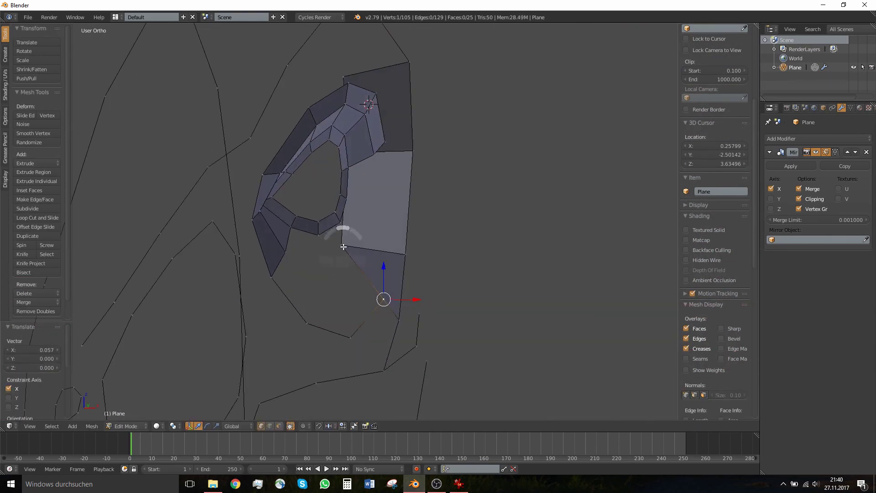
pyautogui.rightClick(342, 246)
pyautogui.moveTo(375, 246); pyautogui.dragTo(424, 244)
pyautogui.moveTo(386, 183); pyautogui.dragTo(368, 148, button='middle')
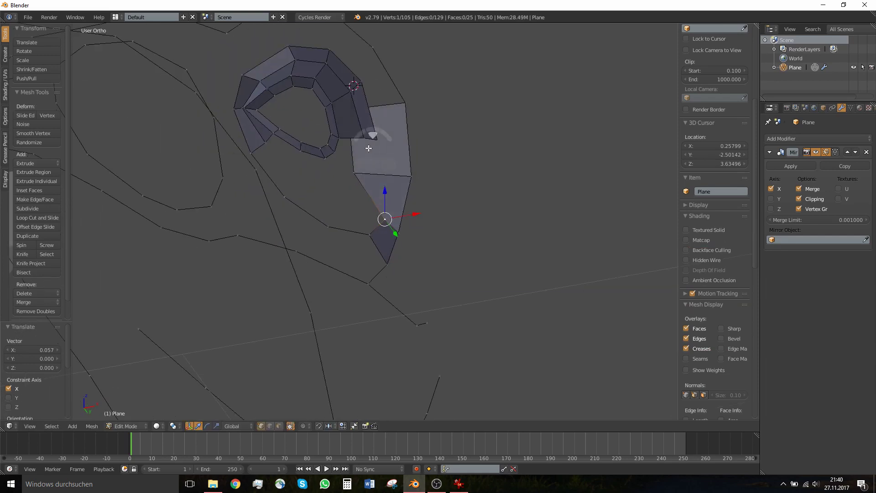
pyautogui.moveTo(384, 168); pyautogui.dragTo(420, 163)
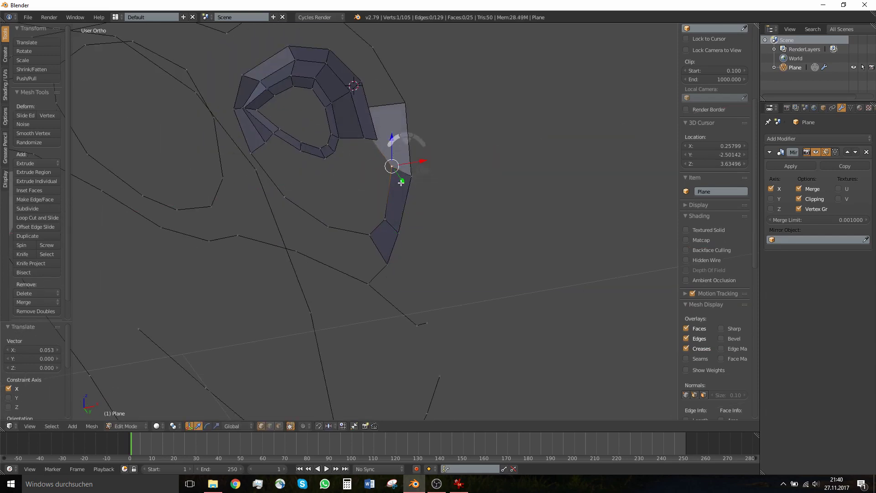
# Move the rear strip's top inner vertex outward along X by 0.063 and shift the inner vertex below it by 0.007
pyautogui.keyDown('shift'); pyautogui.moveTo(398, 150); pyautogui.dragTo(383, 208, button='middle'); pyautogui.keyUp('shift')
pyautogui.moveTo(384, 207); pyautogui.dragTo(381, 249, button='middle')
pyautogui.rightClick(337, 188)
pyautogui.moveTo(362, 195); pyautogui.dragTo(403, 206)
pyautogui.moveTo(381, 210); pyautogui.dragTo(422, 204, button='middle')
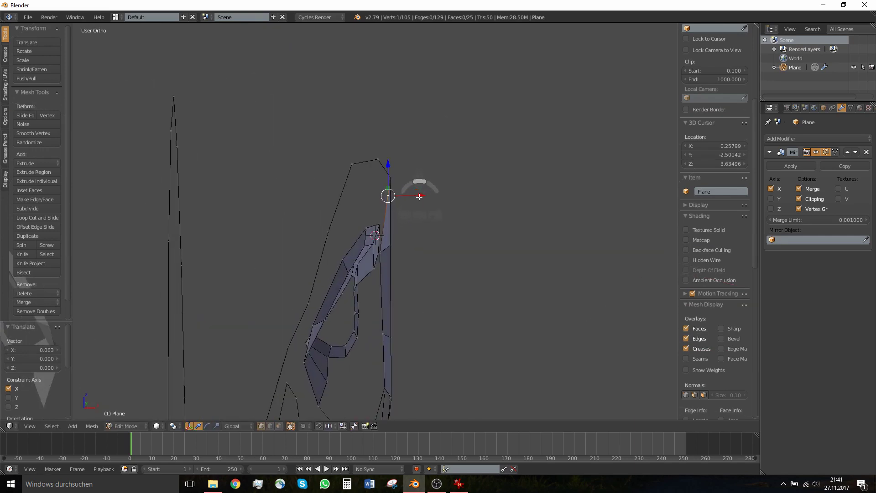
pyautogui.moveTo(419, 196); pyautogui.dragTo(421, 196)
pyautogui.moveTo(395, 252); pyautogui.dragTo(401, 254)
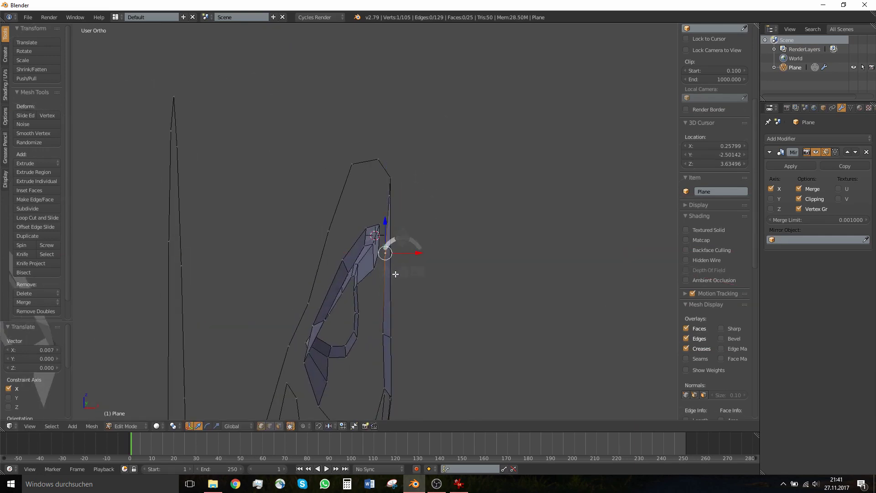
pyautogui.keyDown('shift'); pyautogui.moveTo(393, 320); pyautogui.dragTo(296, 262, button='middle'); pyautogui.keyUp('shift')
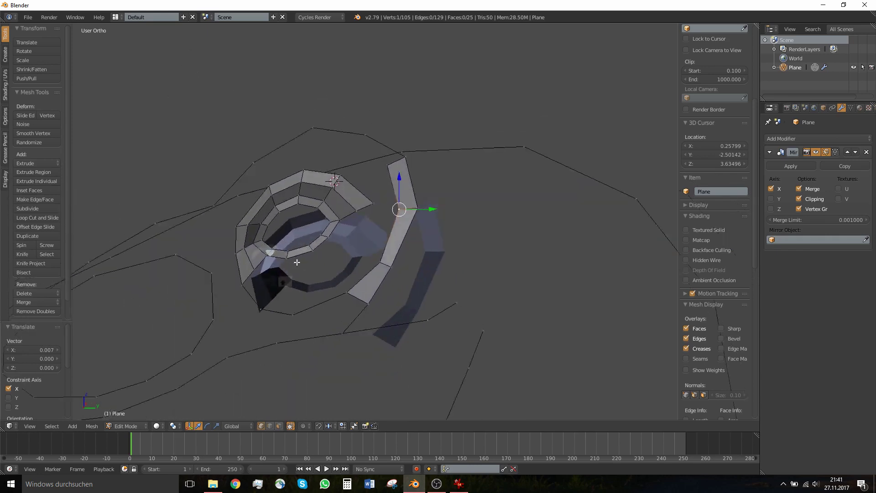
# Examine the whole head in Object Mode and compare the area behind the eye with the reference photo
pyautogui.press('Tab')
pyautogui.scroll(-4, 385, 237)
pyautogui.moveTo(386, 237); pyautogui.dragTo(439, 244, button='middle')
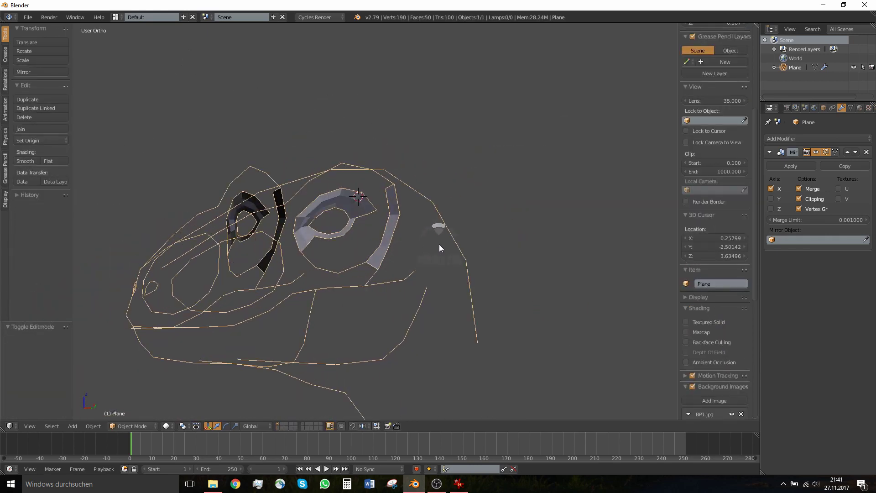
pyautogui.click(460, 485)
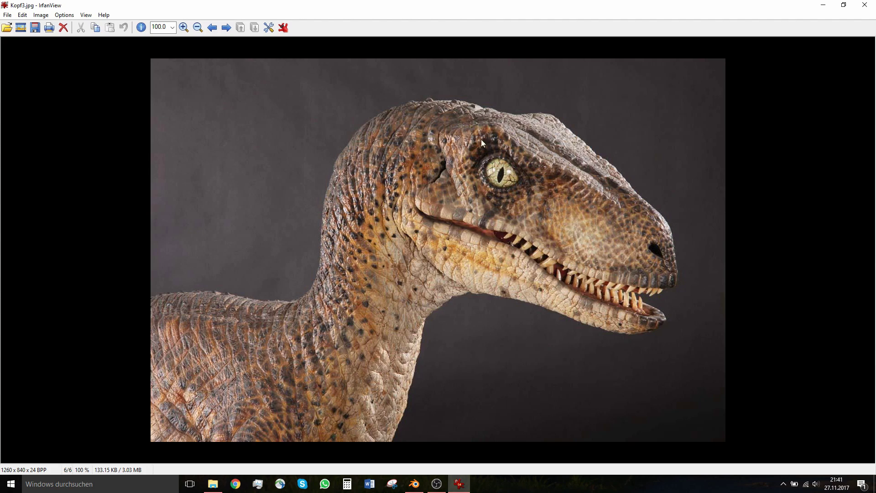
pyautogui.click(411, 485)
# Extrude the four brow contour vertices above the eye, scale the new edge to 0.904 and move it 0.009 in Y and -0.023 in Z
pyautogui.press('Tab')
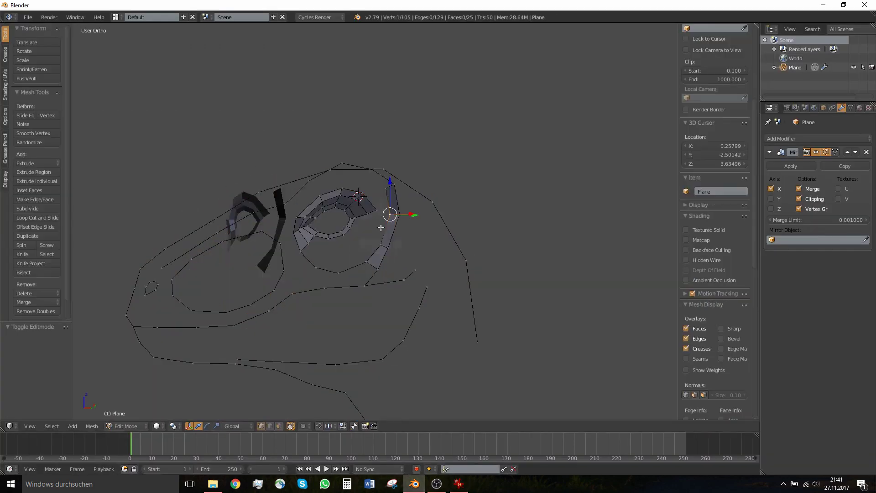
pyautogui.moveTo(382, 227); pyautogui.dragTo(343, 237, button='middle')
pyautogui.press('KP_3')
pyautogui.scroll(3, 396, 195)
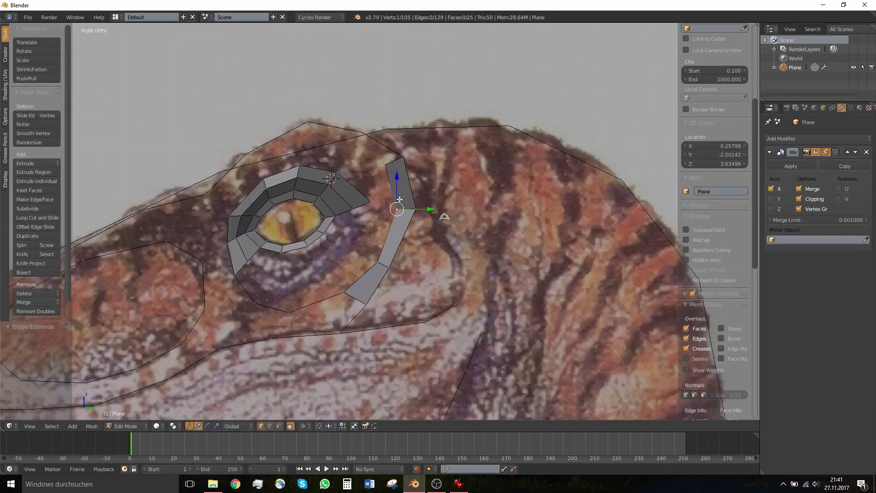
pyautogui.keyDown('shift'); pyautogui.rightClick(334, 166); pyautogui.keyUp('shift')
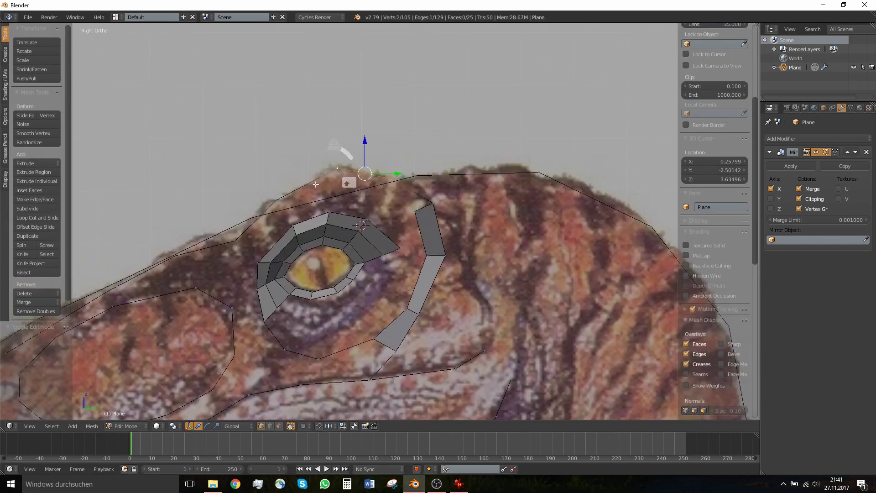
pyautogui.keyDown('shift'); pyautogui.rightClick(276, 200); pyautogui.keyUp('shift')
pyautogui.keyDown('shift'); pyautogui.rightClick(246, 241); pyautogui.keyUp('shift')
pyautogui.press('e')
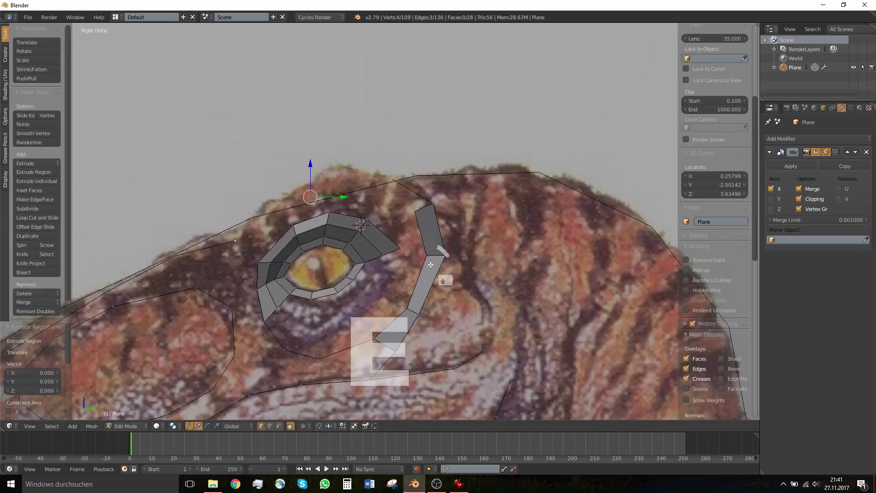
pyautogui.press('s')
pyautogui.click(418, 260)
pyautogui.press('g')
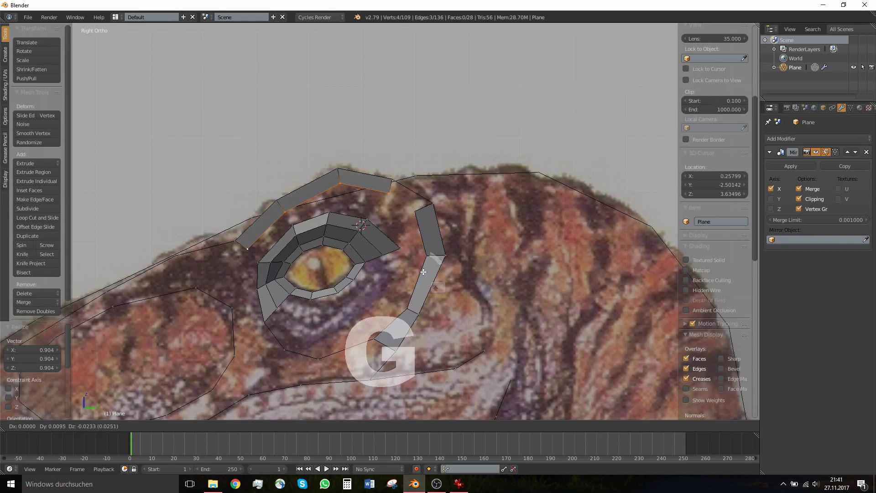
pyautogui.click(423, 272)
# Move the inner edge of the brow strip outward along X by 0.009
pyautogui.moveTo(334, 221); pyautogui.dragTo(435, 208, button='middle')
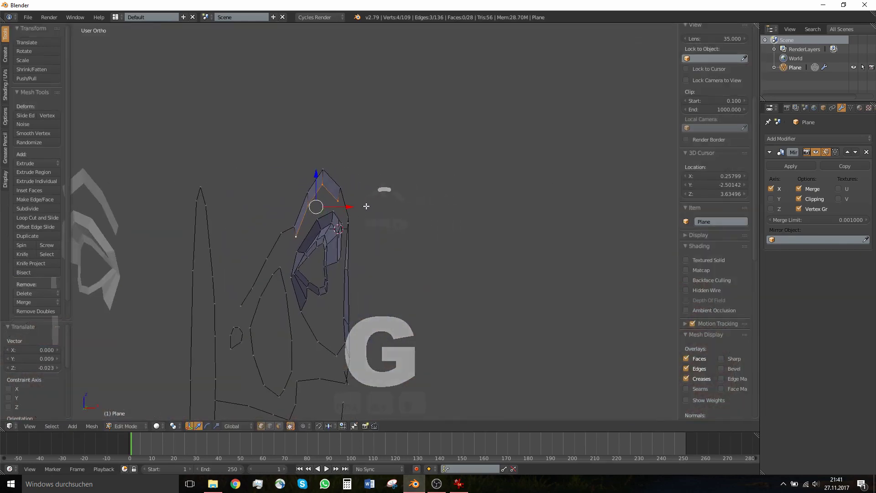
pyautogui.moveTo(348, 206); pyautogui.dragTo(353, 206)
pyautogui.moveTo(353, 206); pyautogui.dragTo(301, 207, button='middle')
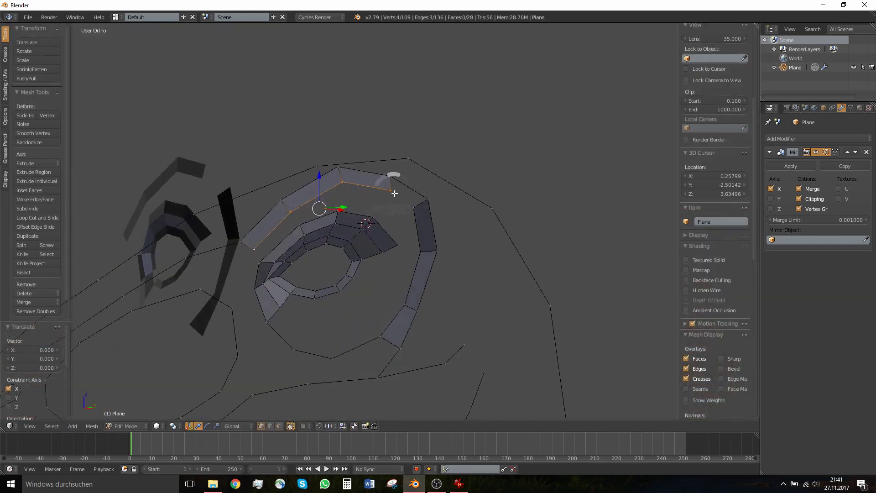
# Fill the gap between the rear end of the brow strip and the top of the rear strip with a face
pyautogui.press('a')
pyautogui.rightClick(418, 203)
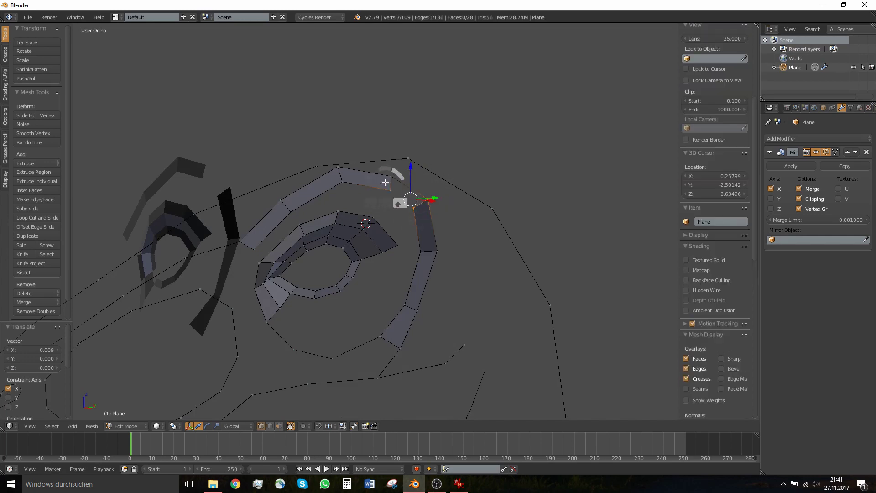
pyautogui.press('f')
# In side view, move the new face's inner corner vertex 0.006 in Y and -0.002 in Z, and the brow's front inner vertex -0.003 in both
pyautogui.press('KP_1')
pyautogui.press('KP_3')
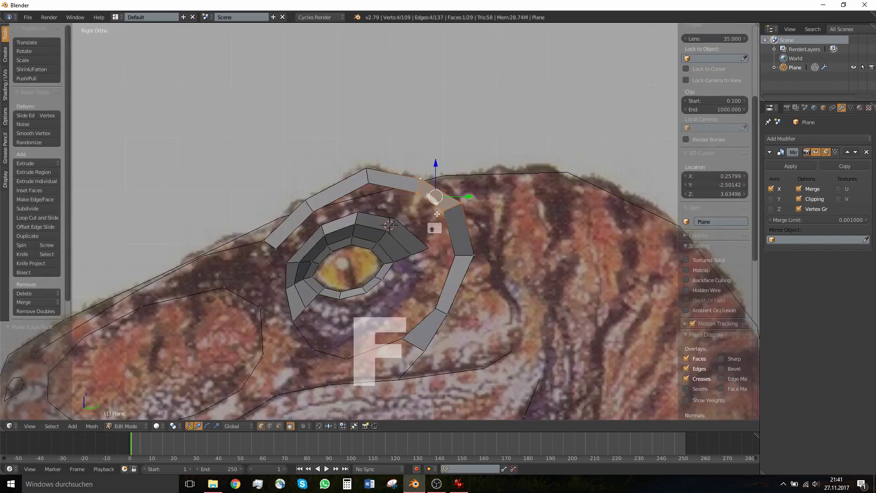
pyautogui.rightClick(448, 208)
pyautogui.press('g')
pyautogui.moveTo(452, 206); pyautogui.dragTo(452, 205, button='right')
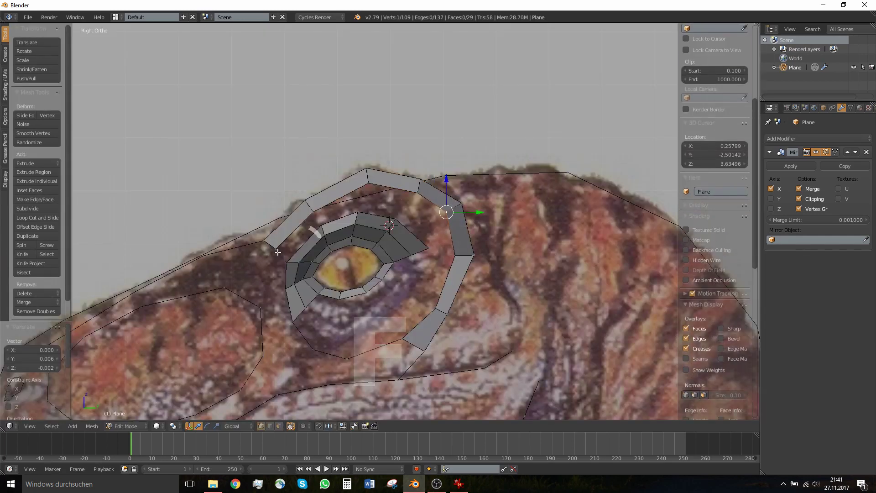
pyautogui.moveTo(273, 254); pyautogui.dragTo(266, 252, button='right')
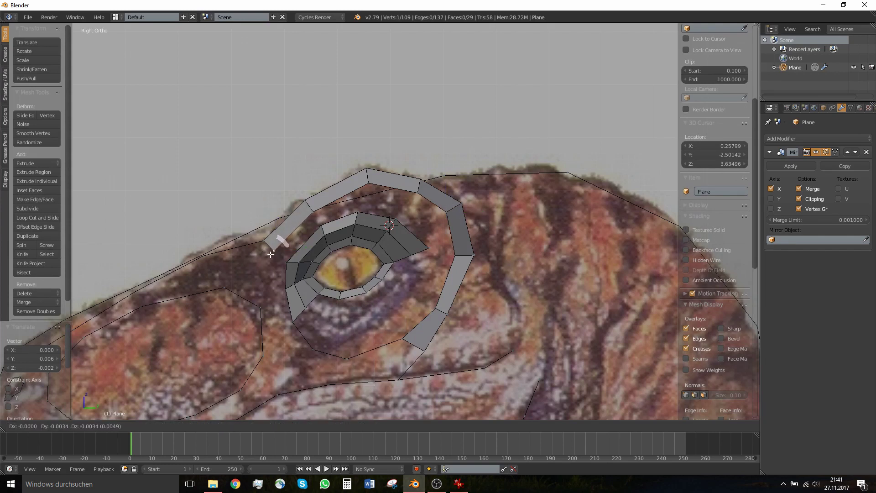
pyautogui.click(270, 254)
# Bridge the brow strip's inner edge loop to the upper eyelid's outer edge loop and reposition the rear eyelid vertex
pyautogui.keyDown('shift'); pyautogui.rightClick(314, 223); pyautogui.keyUp('shift')
pyautogui.keyDown('shift'); pyautogui.rightClick(315, 211); pyautogui.keyUp('shift')
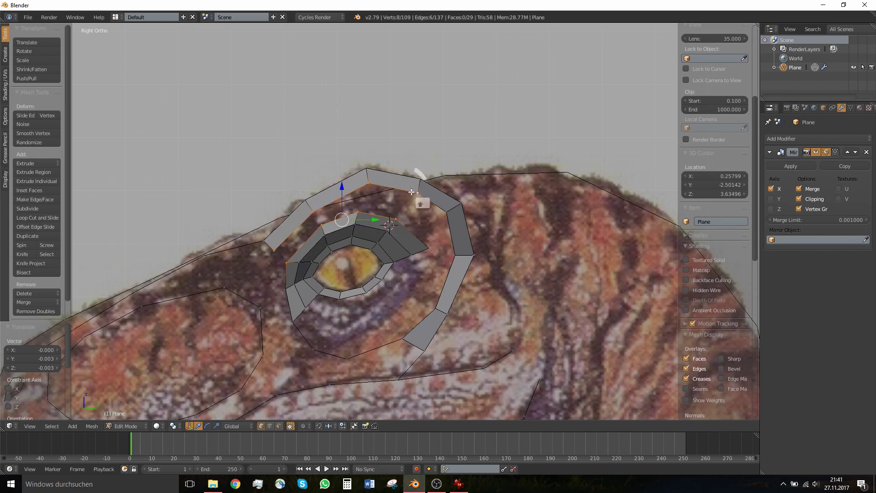
pyautogui.press('w')
pyautogui.click(428, 243)
pyautogui.moveTo(423, 249); pyautogui.dragTo(421, 239, button='right')
# Add one centred loop cut along the bridged brow faces and move the new loop outward along X
pyautogui.hotkey('ctrl', 'r')
pyautogui.doubleClick(396, 211)
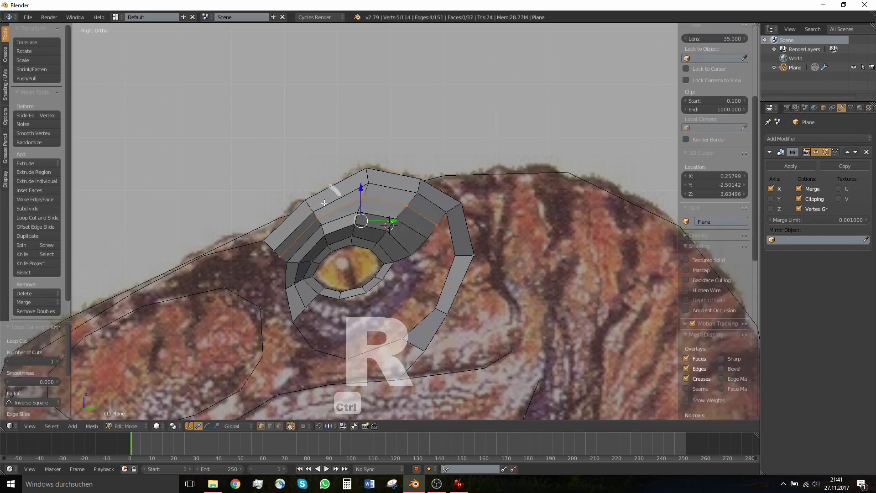
pyautogui.moveTo(340, 207); pyautogui.dragTo(422, 194, button='middle')
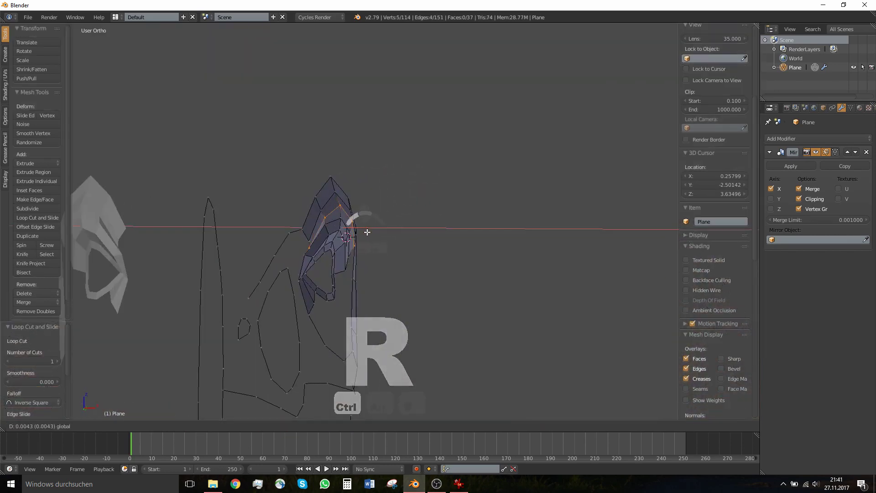
# Examine the brow's shape in Object Mode from several angles and consult the reference image
pyautogui.press('Tab')
pyautogui.moveTo(357, 232); pyautogui.dragTo(494, 390, button='middle')
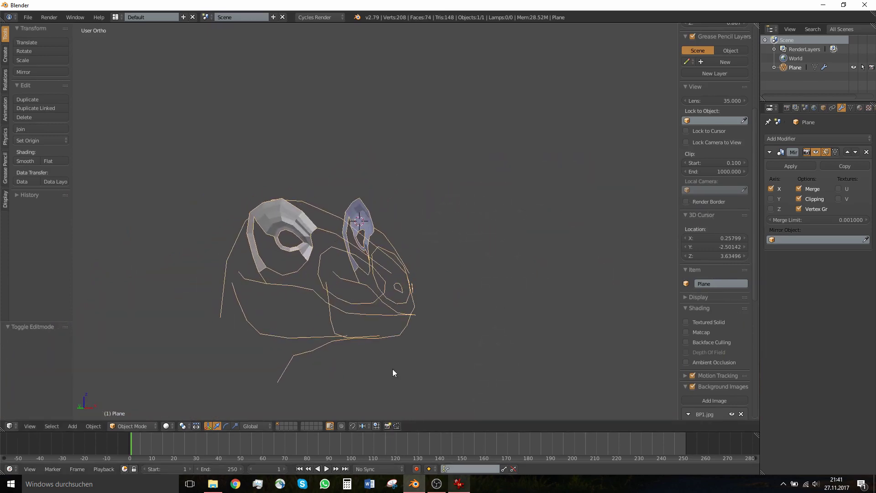
pyautogui.moveTo(393, 369); pyautogui.dragTo(270, 254, button='middle')
pyautogui.scroll(4, 270, 254)
pyautogui.moveTo(258, 199)
pyautogui.mouseDown(button='middle')
pyautogui.moveTo(276, 176)
pyautogui.moveTo(275, 187)
pyautogui.moveTo(252, 197)
pyautogui.mouseUp(button='middle')
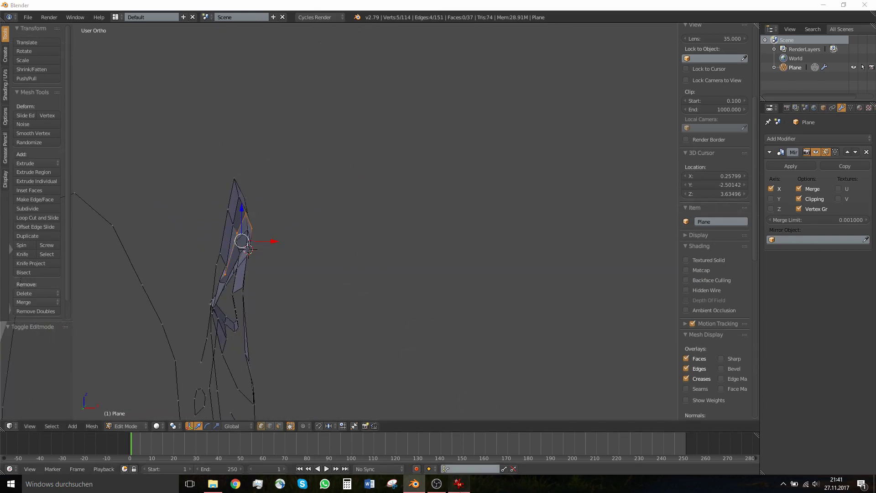
pyautogui.click(458, 483)
pyautogui.click(459, 486)
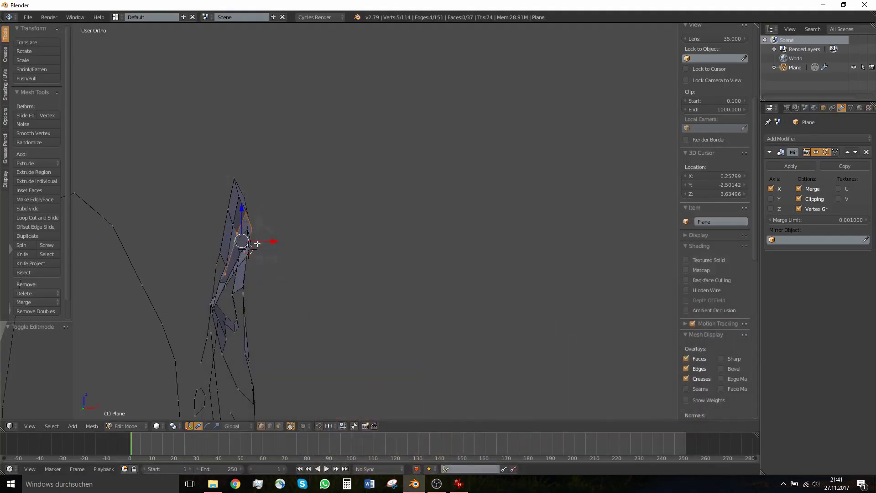
# Shift the new brow loop's vertices outward and upward, moving its front end vertex 0.002 in X, -0.001 in Y and 0.009 in Z
pyautogui.moveTo(257, 243); pyautogui.dragTo(263, 207, button='middle')
pyautogui.moveTo(263, 199); pyautogui.dragTo(270, 194, button='right')
pyautogui.moveTo(245, 224); pyautogui.dragTo(249, 217, button='right')
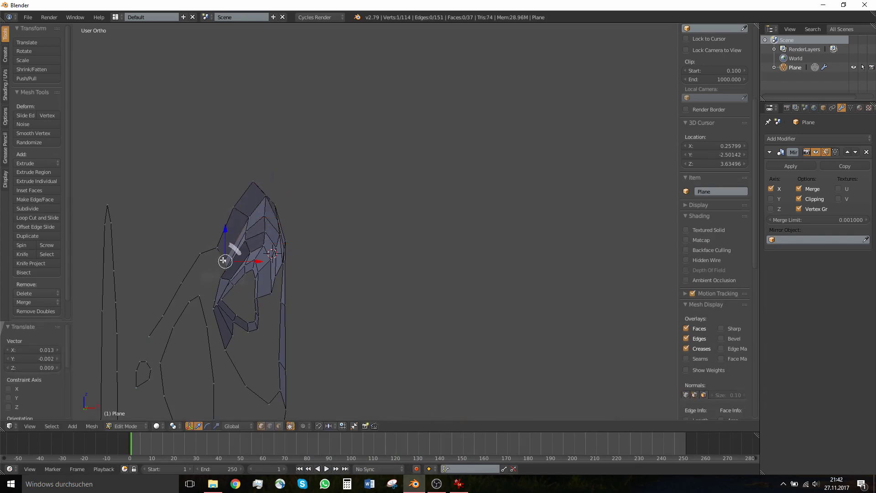
pyautogui.moveTo(223, 260); pyautogui.dragTo(223, 257, button='right')
# Reposition the brow loop's vertices near its rear end and toward its front to shape the bulge above the eye
pyautogui.moveTo(224, 244); pyautogui.dragTo(242, 245, button='middle')
pyautogui.rightClick(312, 205)
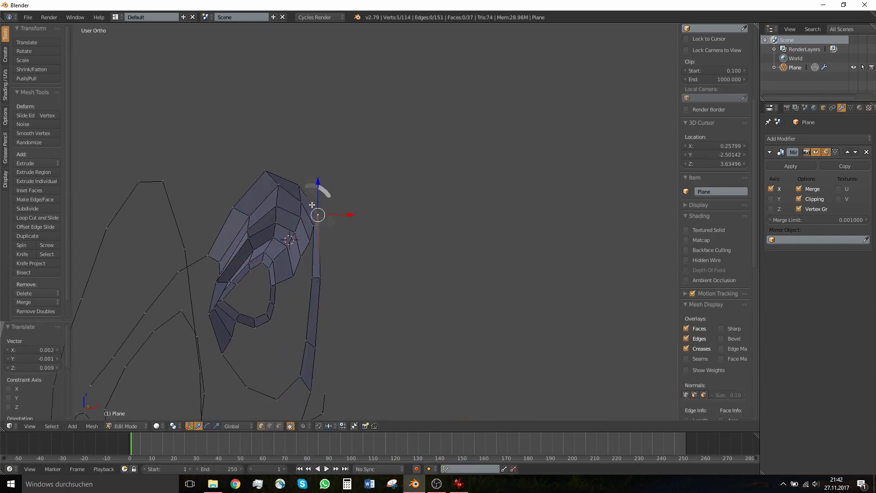
pyautogui.moveTo(301, 205); pyautogui.dragTo(309, 199, button='right')
pyautogui.moveTo(313, 231); pyautogui.dragTo(285, 206, button='right')
pyautogui.moveTo(248, 232); pyautogui.dragTo(254, 229, button='right')
# Review the brow in Object Mode and move the inner corner vertex joining brow and rear strip 0.004 in Y and -0.008 in Z
pyautogui.press('Tab')
pyautogui.moveTo(227, 275); pyautogui.dragTo(132, 268, button='middle')
pyautogui.scroll(-4, 391, 213)
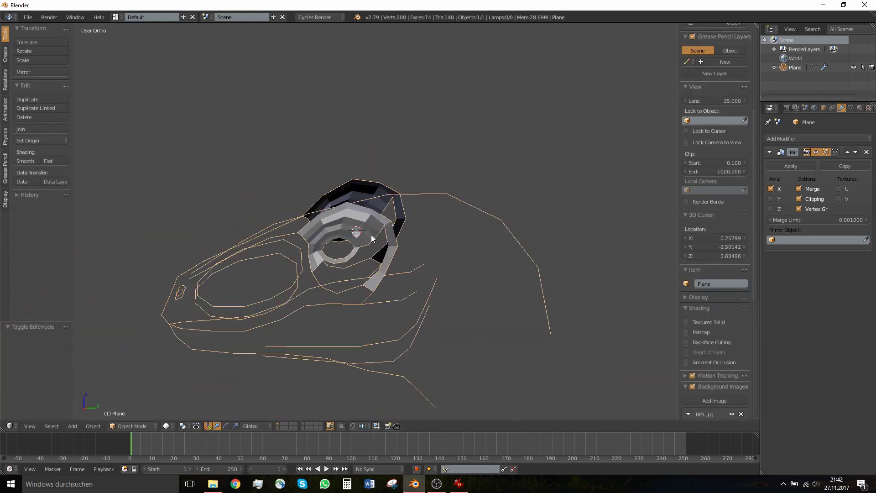
pyautogui.scroll(1, 411, 230)
pyautogui.moveTo(371, 234)
pyautogui.mouseDown(button='middle')
pyautogui.moveTo(411, 230)
pyautogui.moveTo(365, 237)
pyautogui.mouseUp(button='middle')
pyautogui.press('KP_3')
pyautogui.scroll(5, 365, 237)
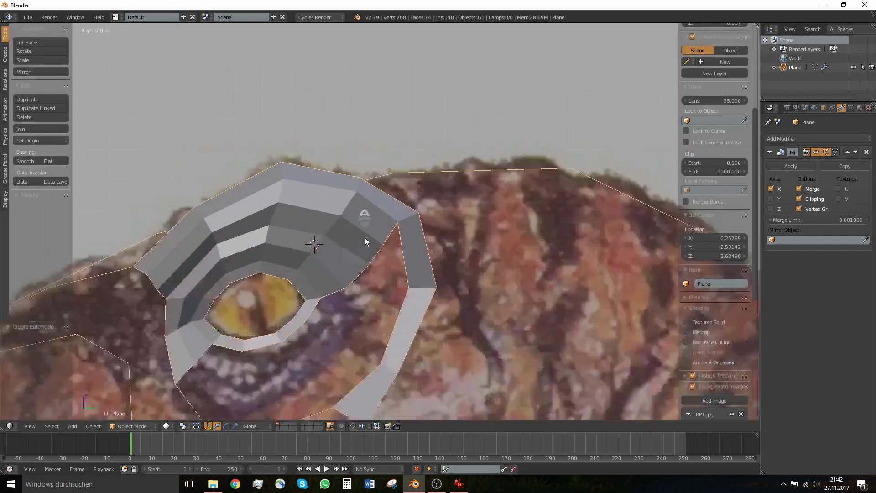
pyautogui.scroll(2, 365, 237)
pyautogui.press('Tab')
pyautogui.moveTo(406, 228); pyautogui.dragTo(410, 235, button='right')
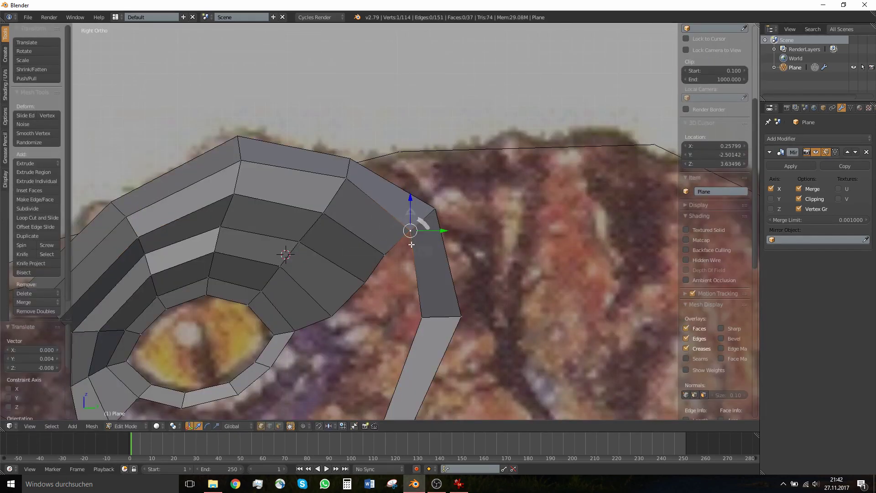
# Extrude the three lower eyelid vertices 0.010 in Y and -0.017 in Z, and scale the new edge to 1.610
pyautogui.scroll(-5, 413, 249)
pyautogui.keyDown('shift'); pyautogui.moveTo(428, 312); pyautogui.dragTo(424, 299, button='middle'); pyautogui.keyUp('shift')
pyautogui.scroll(3, 410, 274)
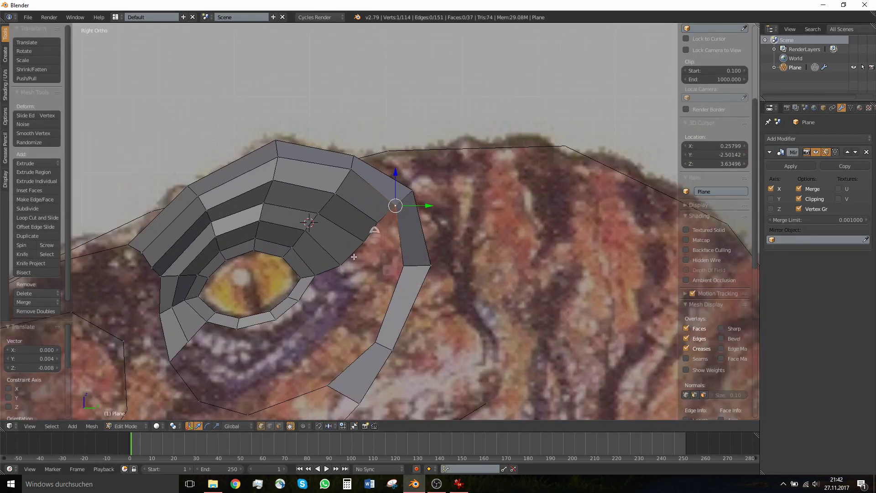
pyautogui.scroll(-2, 343, 263)
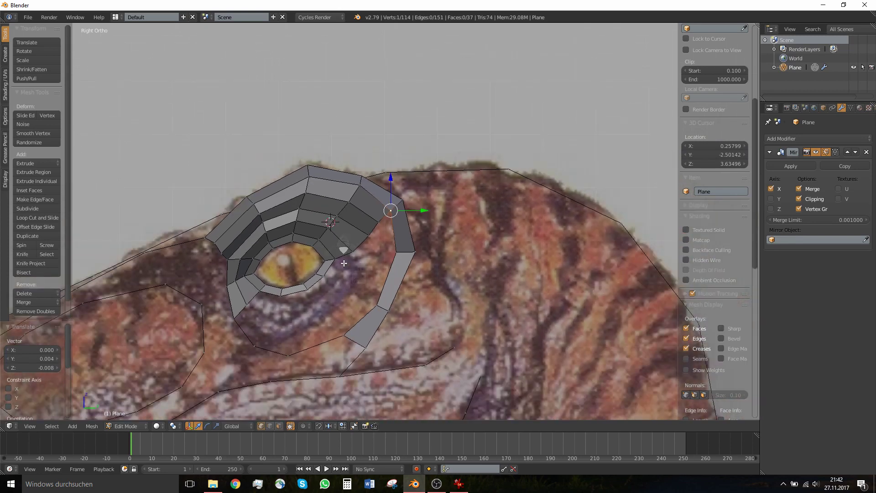
pyautogui.scroll(2, 298, 300)
pyautogui.rightClick(245, 322)
pyautogui.keyDown('shift'); pyautogui.rightClick(279, 316); pyautogui.keyUp('shift')
pyautogui.keyDown('shift'); pyautogui.rightClick(306, 304); pyautogui.keyUp('shift')
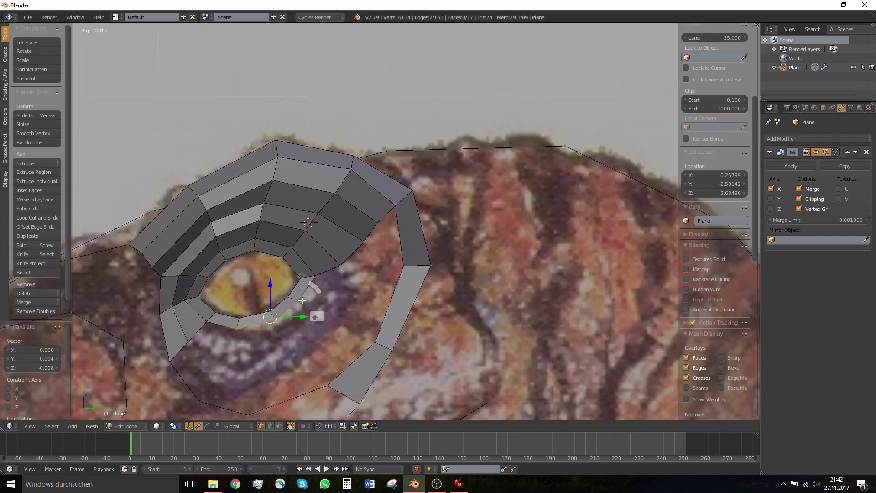
pyautogui.press('e')
pyautogui.click(328, 332)
pyautogui.press('s')
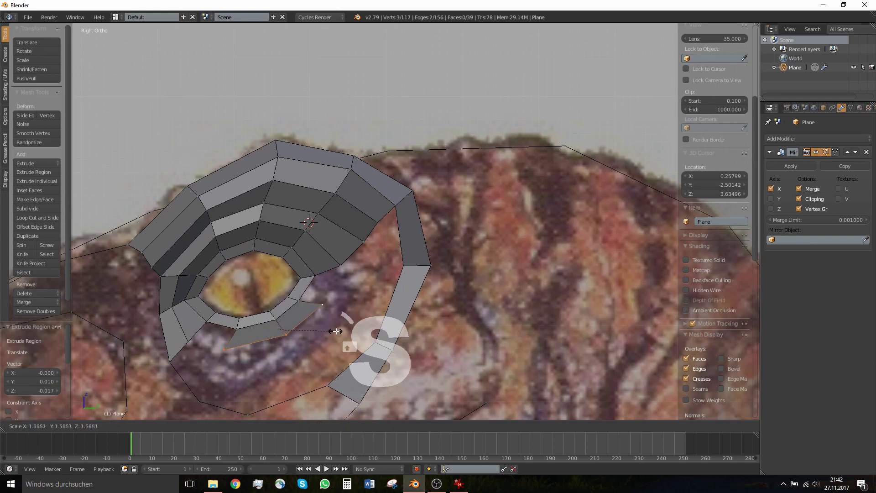
pyautogui.click(334, 331)
# Fill the gaps at the front and rear ends of the new lower eyelid strip with quad faces
pyautogui.rightClick(235, 331)
pyautogui.keyDown('shift'); pyautogui.rightClick(227, 348); pyautogui.keyUp('shift')
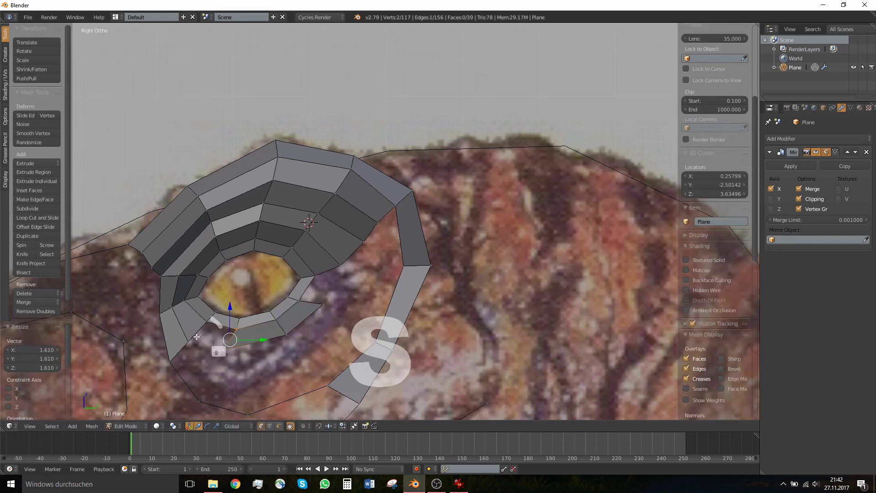
pyautogui.keyDown('shift'); pyautogui.rightClick(190, 341); pyautogui.keyUp('shift')
pyautogui.keyDown('shift'); pyautogui.rightClick(205, 321); pyautogui.keyUp('shift')
pyautogui.press('f')
pyautogui.rightClick(322, 303)
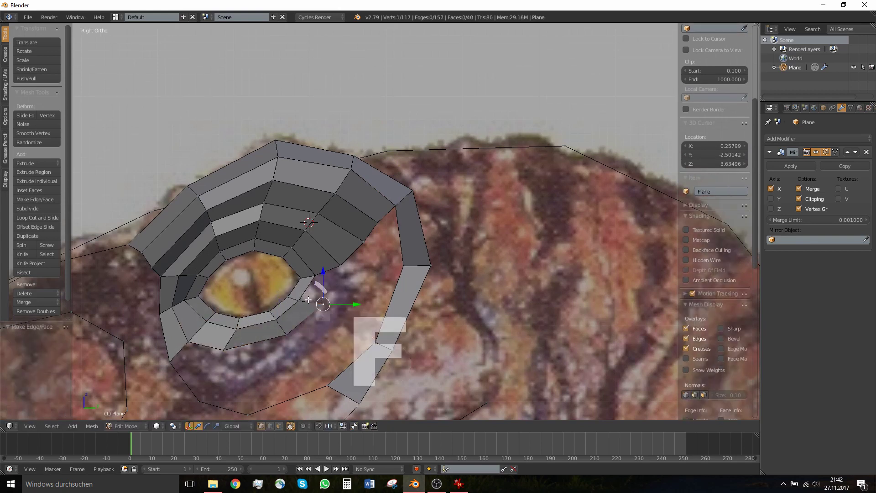
pyautogui.keyDown('shift'); pyautogui.rightClick(300, 300); pyautogui.keyUp('shift')
pyautogui.keyDown('shift'); pyautogui.rightClick(320, 278); pyautogui.keyUp('shift')
pyautogui.keyDown('shift'); pyautogui.rightClick(339, 268); pyautogui.keyUp('shift')
pyautogui.press('f')
# Move the three outer vertices of the lower eyelid strip outward along X by 0.007
pyautogui.rightClick(324, 302)
pyautogui.keyDown('shift'); pyautogui.rightClick(286, 335); pyautogui.keyUp('shift')
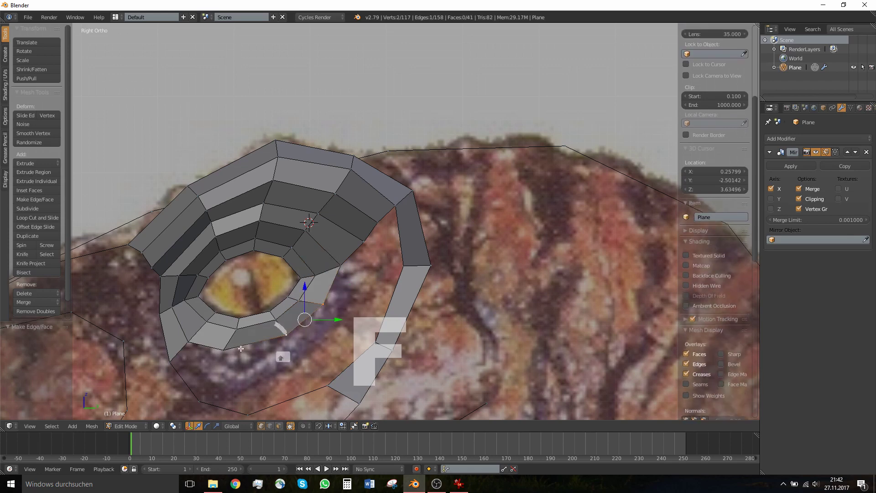
pyautogui.keyDown('shift'); pyautogui.rightClick(229, 349); pyautogui.keyUp('shift')
pyautogui.moveTo(258, 322); pyautogui.dragTo(363, 322, button='middle')
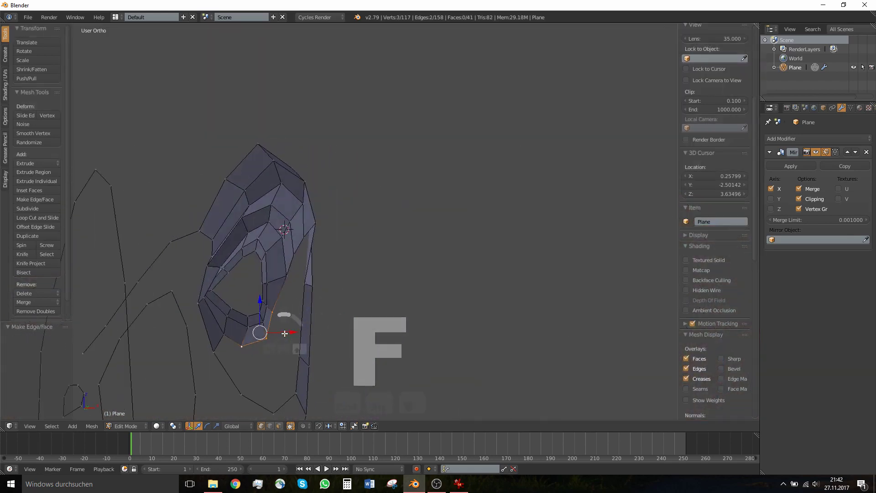
pyautogui.moveTo(283, 333); pyautogui.dragTo(291, 333)
pyautogui.moveTo(293, 329); pyautogui.dragTo(227, 309, button='middle')
pyautogui.scroll(-2, 226, 309)
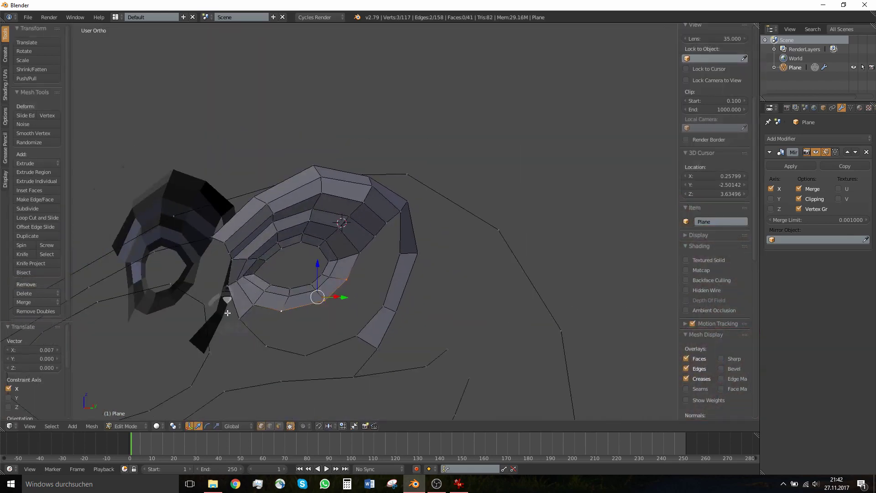
# Move the rear end vertex of the middle brow loop -0.010 in Y and 0.008 in Z in side view
pyautogui.press('Tab')
pyautogui.press('KP_1')
pyautogui.press('KP_3')
pyautogui.scroll(3, 391, 250)
pyautogui.press('Tab')
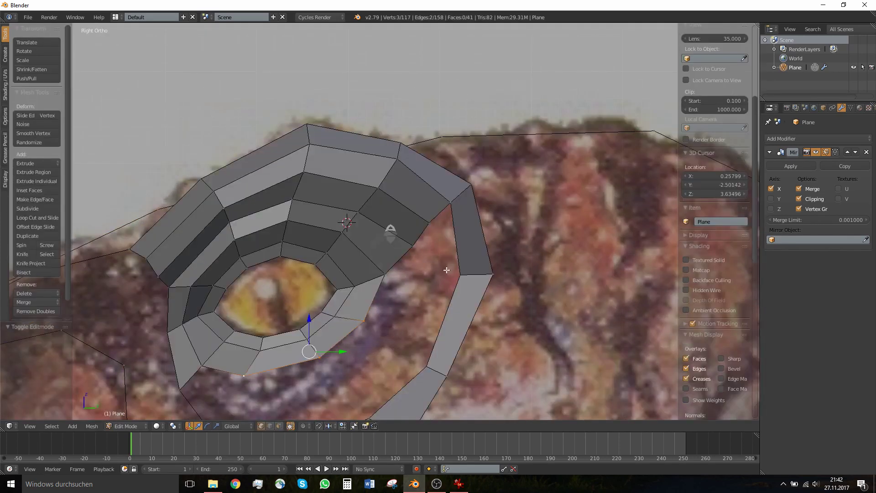
pyautogui.moveTo(428, 221); pyautogui.dragTo(420, 214, button='right')
pyautogui.click(419, 215)
# Fill a quad between the brow's rear edge and the rear strip, and move its upper front vertex -0.004 in Y and 0.008 in Z
pyautogui.keyDown('shift'); pyautogui.rightClick(449, 203); pyautogui.keyUp('shift')
pyautogui.keyDown('shift'); pyautogui.rightClick(413, 246); pyautogui.keyUp('shift')
pyautogui.keyDown('shift'); pyautogui.rightClick(462, 276); pyautogui.keyUp('shift')
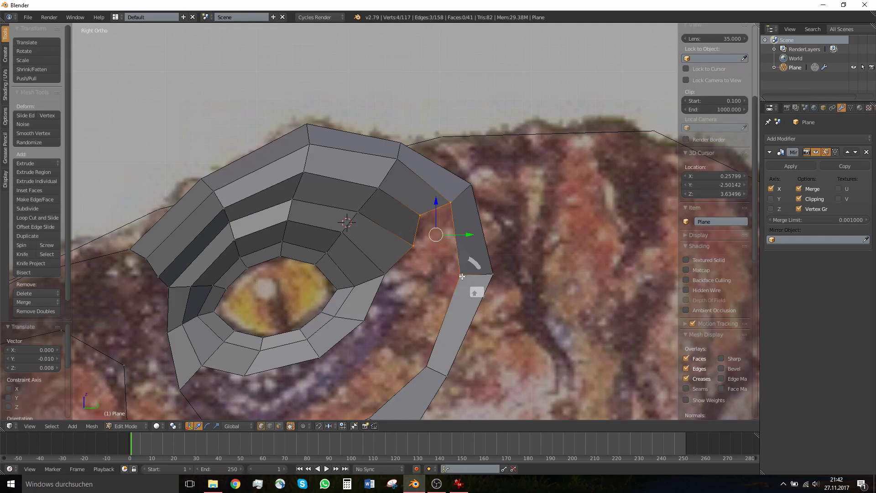
pyautogui.press('f')
pyautogui.keyDown('shift'); pyautogui.moveTo(462, 276); pyautogui.dragTo(433, 201, button='middle'); pyautogui.keyUp('shift')
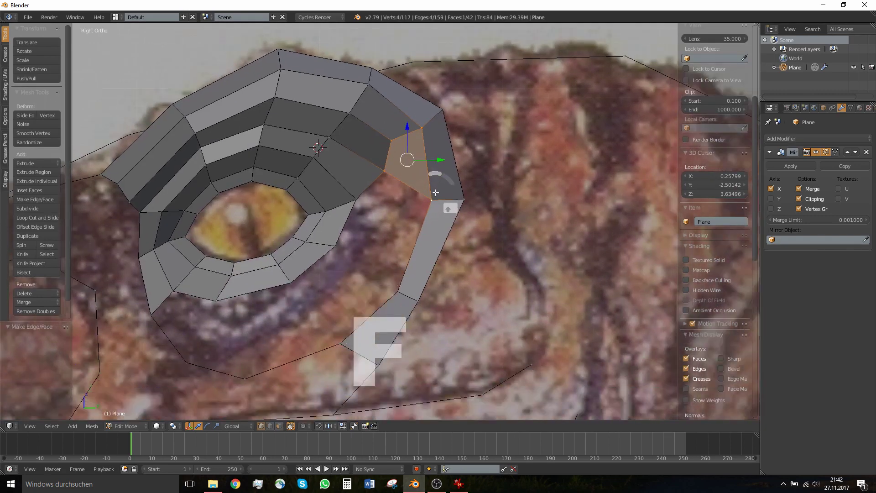
pyautogui.moveTo(395, 144); pyautogui.dragTo(391, 136, button='right')
pyautogui.click(390, 136)
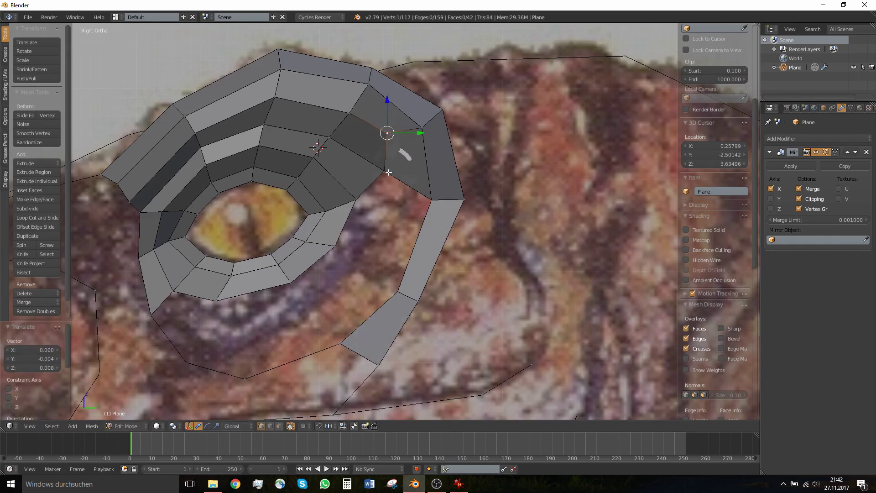
# Bridge the lower eyelid's outer edge to the cheek contour and rear strip, and add one centred loop cut along the bridge
pyautogui.rightClick(395, 287)
pyautogui.keyDown('shift'); pyautogui.rightClick(337, 247); pyautogui.keyUp('shift')
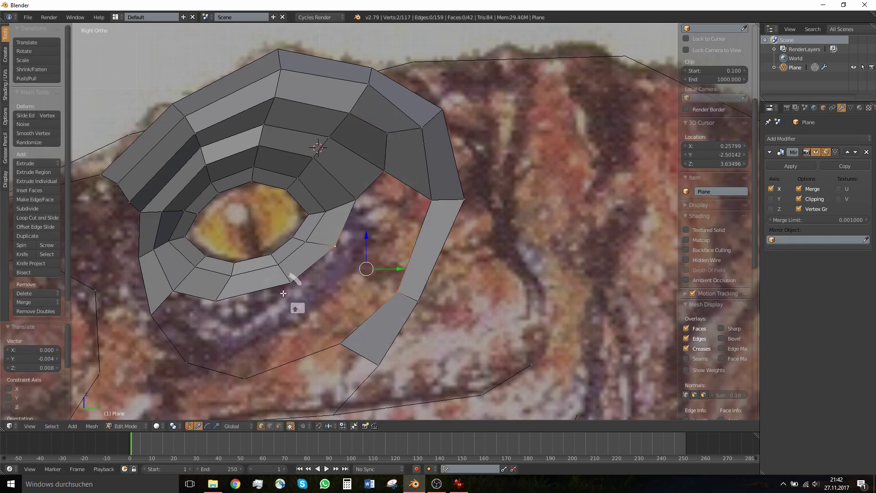
pyautogui.keyDown('shift'); pyautogui.rightClick(291, 282); pyautogui.keyUp('shift')
pyautogui.keyDown('shift'); pyautogui.rightClick(339, 344); pyautogui.keyUp('shift')
pyautogui.keyDown('shift'); pyautogui.rightClick(243, 379); pyautogui.keyUp('shift')
pyautogui.keyDown('shift'); pyautogui.rightClick(218, 306); pyautogui.keyUp('shift')
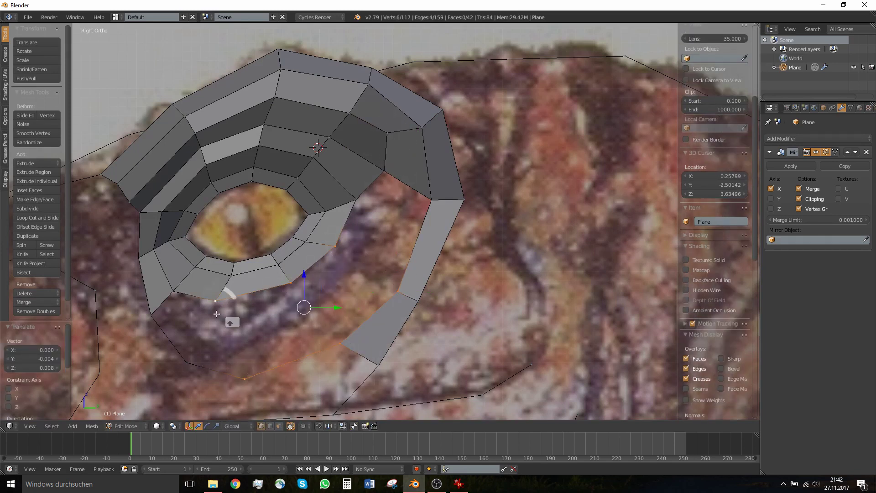
pyautogui.press('w')
pyautogui.click(224, 335)
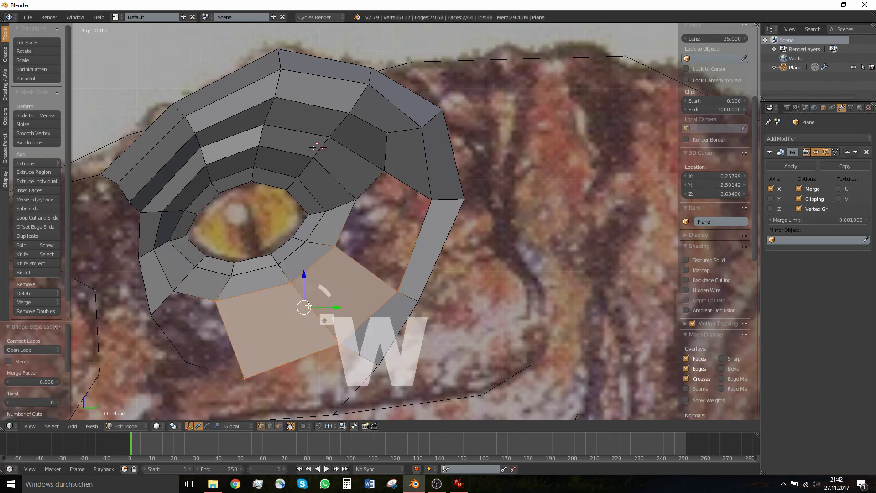
pyautogui.hotkey('ctrl', 'r')
pyautogui.doubleClick(307, 307)
# Fill the hole behind the eye and split the face between the loop cut's end vertex and the vertex at the hole's upper edge
pyautogui.keyDown('alt'); pyautogui.rightClick(344, 255); pyautogui.keyUp('alt')
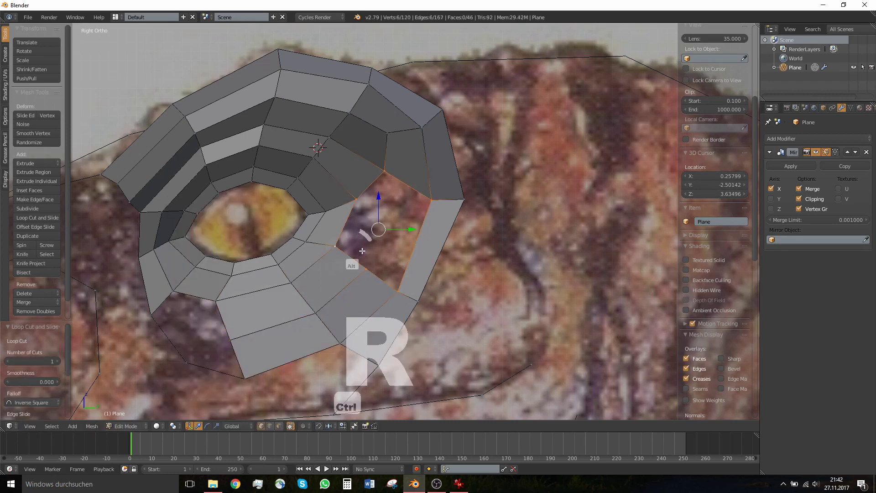
pyautogui.press('f')
pyautogui.rightClick(366, 270)
pyautogui.keyDown('shift'); pyautogui.rightClick(388, 171); pyautogui.keyUp('shift')
pyautogui.press('h')
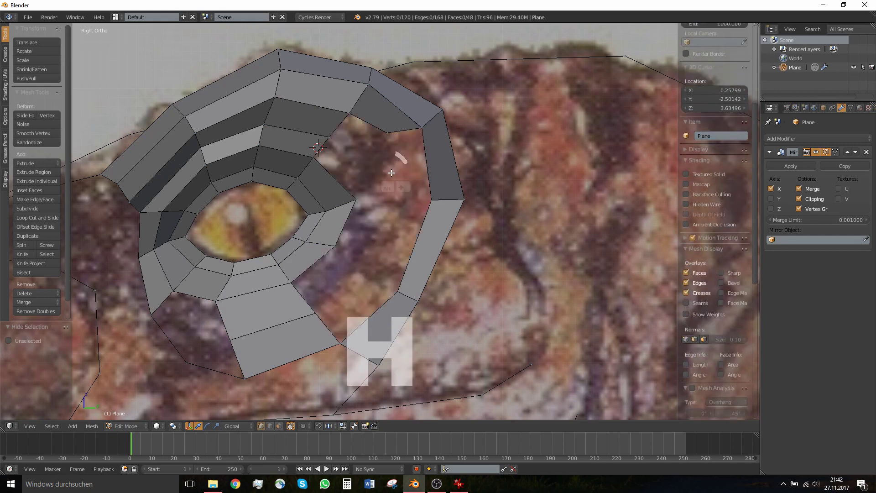
pyautogui.hotkey('ctrl', 'z')
# Move the dividing edge's upper vertex 0.006 in Y and -0.007 in Z, and its lower vertex outward along X by 0.004
pyautogui.moveTo(385, 178); pyautogui.dragTo(390, 183, button='right')
pyautogui.moveTo(390, 182); pyautogui.dragTo(474, 196, button='middle')
pyautogui.rightClick(378, 270)
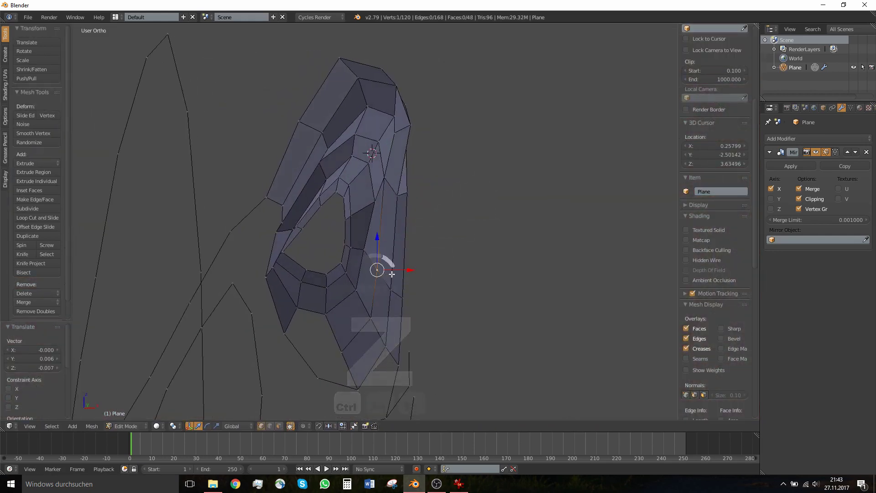
pyautogui.moveTo(397, 271); pyautogui.dragTo(402, 272)
# Move the cheek vertex on the rear edge of the hole below the eye outward along X by 0.003
pyautogui.rightClick(370, 318)
pyautogui.rightClick(346, 354)
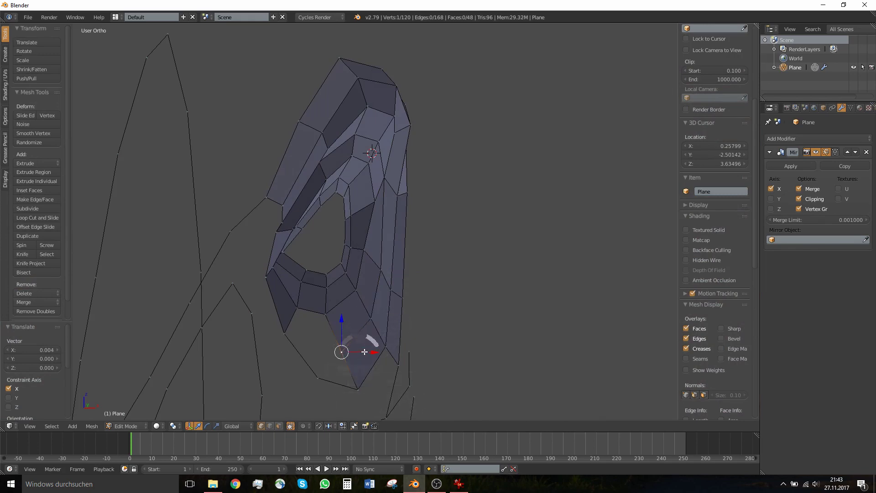
pyautogui.moveTo(365, 351); pyautogui.dragTo(367, 352)
# Try to move the middle vertex on the hole's rear edge 0.014 in Y and 0.006 in Z, and undo the move
pyautogui.moveTo(332, 363); pyautogui.dragTo(279, 365, button='middle')
pyautogui.press('KP_3')
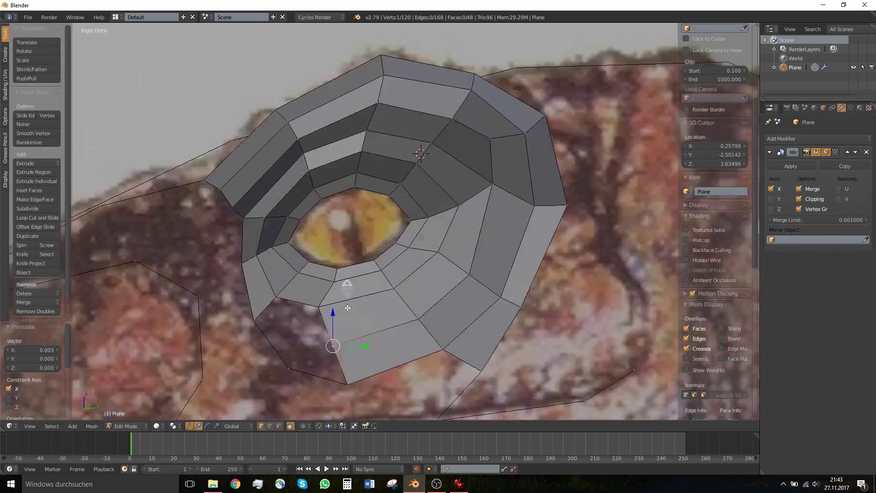
pyautogui.keyDown('shift'); pyautogui.moveTo(344, 316); pyautogui.dragTo(377, 247, button='middle'); pyautogui.keyUp('shift')
pyautogui.scroll(2, 378, 244)
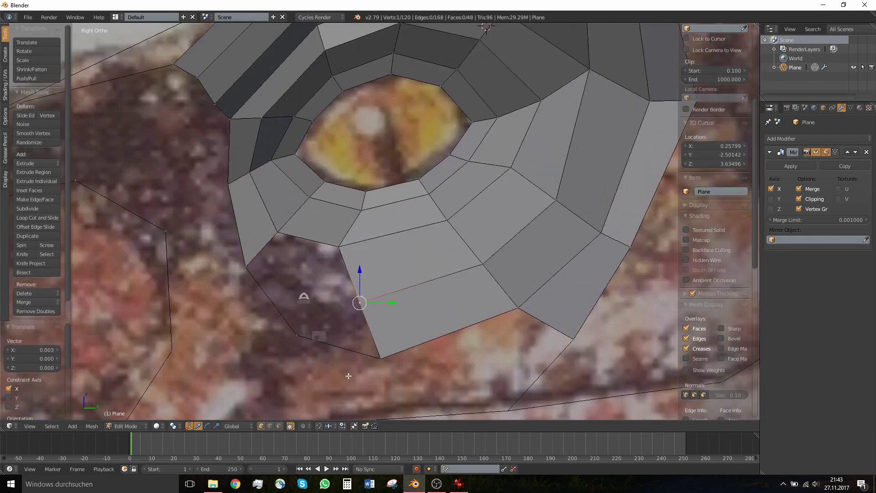
pyautogui.keyDown('shift'); pyautogui.rightClick(378, 358); pyautogui.keyUp('shift')
pyautogui.keyDown('shift'); pyautogui.rightClick(291, 332); pyautogui.keyUp('shift')
pyautogui.keyDown('shift'); pyautogui.rightClick(340, 248); pyautogui.keyUp('shift')
pyautogui.keyDown('shift'); pyautogui.rightClick(278, 233); pyautogui.keyUp('shift')
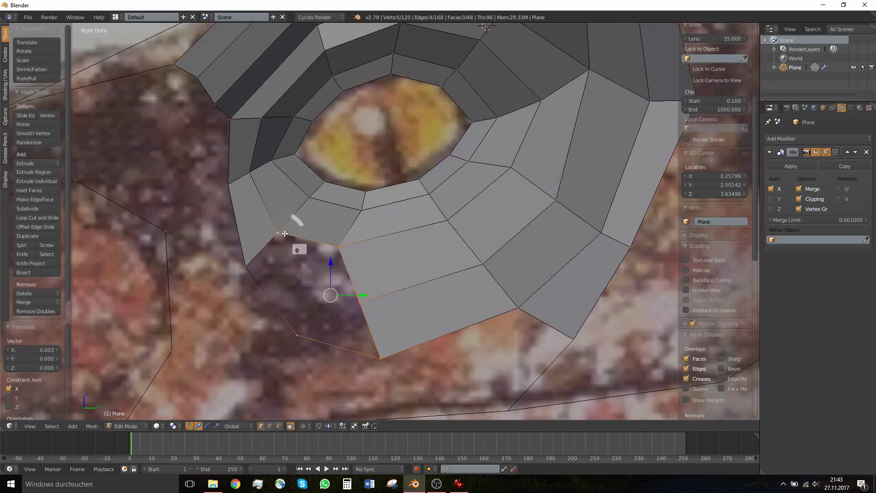
pyautogui.keyDown('shift'); pyautogui.rightClick(243, 268); pyautogui.keyUp('shift')
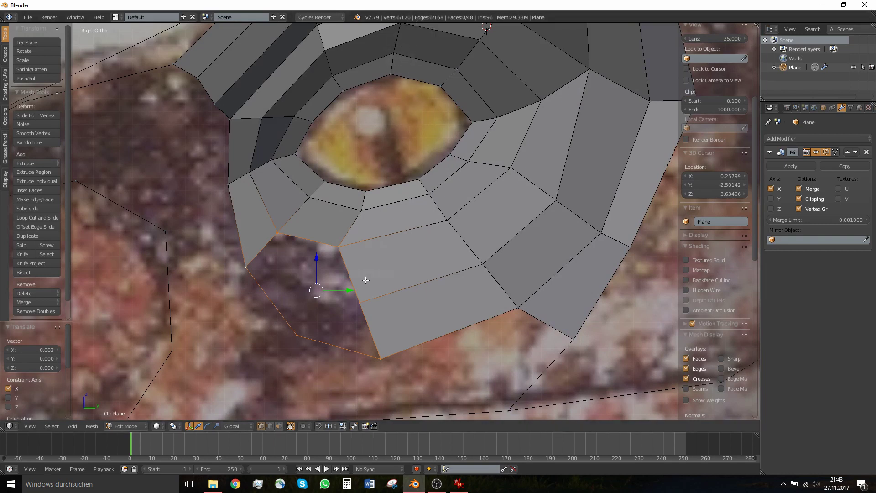
pyautogui.rightClick(358, 297)
pyautogui.keyDown('shift'); pyautogui.rightClick(342, 248); pyautogui.keyUp('shift')
pyautogui.keyDown('shift'); pyautogui.rightClick(283, 236); pyautogui.keyUp('shift')
pyautogui.keyDown('shift'); pyautogui.rightClick(253, 263); pyautogui.keyUp('shift')
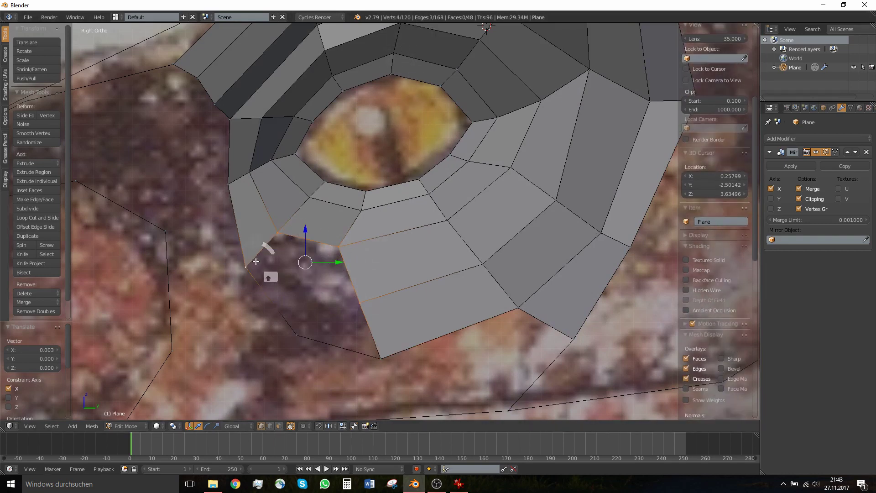
pyautogui.rightClick(342, 257)
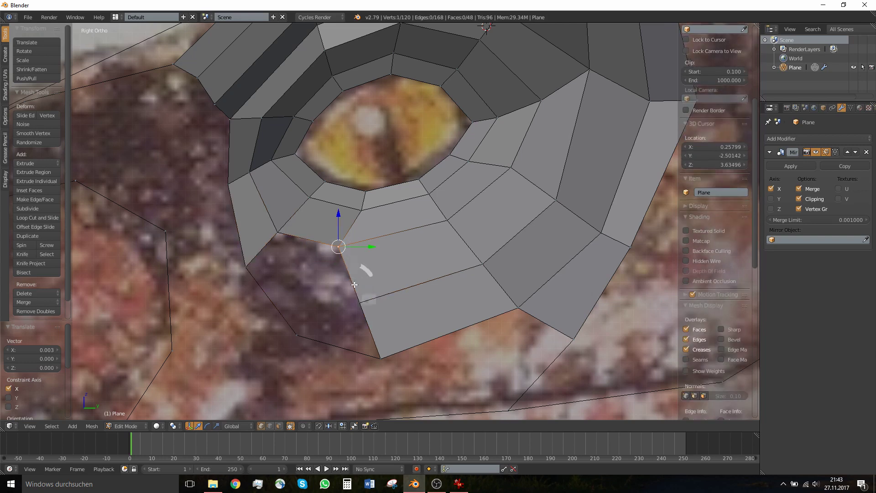
pyautogui.press('g')
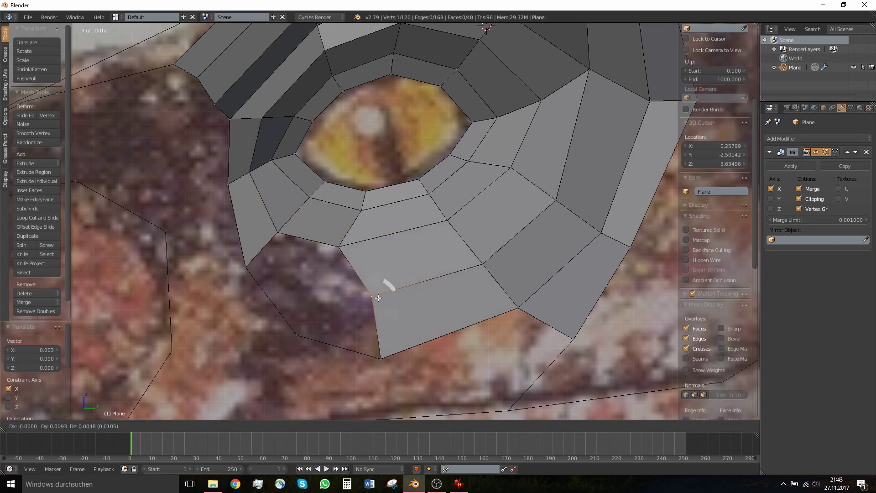
pyautogui.click(382, 297)
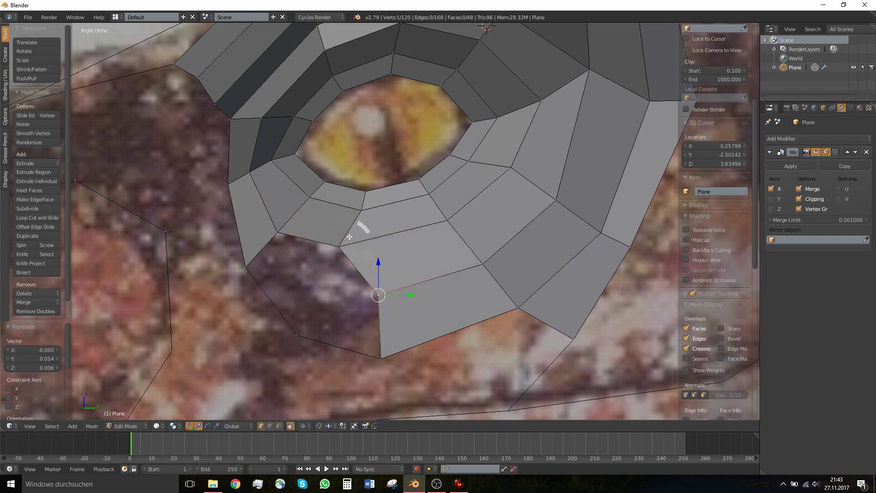
pyautogui.hotkey('ctrl', 'z')
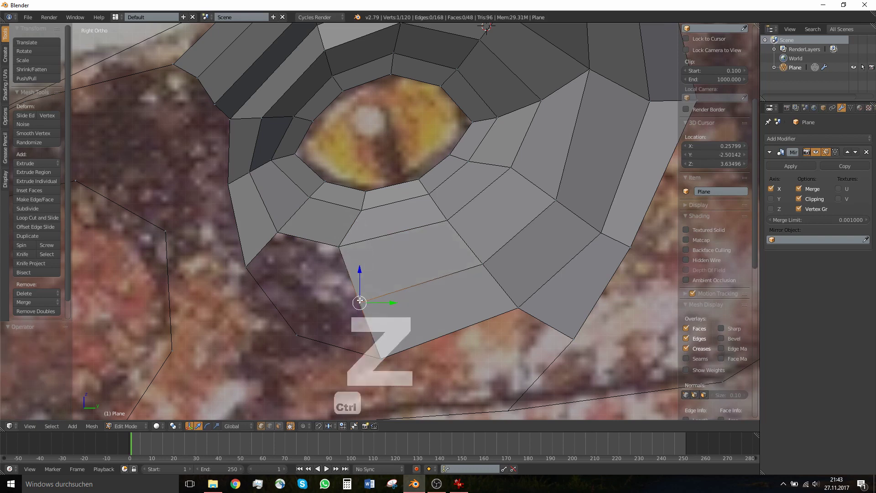
# Fill the six-sided hole below the eye and knife-cut from its middle rear vertex through an interior point to its upper front vertex
pyautogui.keyDown('alt'); pyautogui.rightClick(323, 244); pyautogui.keyUp('alt')
pyautogui.keyDown('alt'); pyautogui.keyDown('shift'); pyautogui.rightClick(300, 332); pyautogui.keyUp('shift'); pyautogui.keyUp('alt')
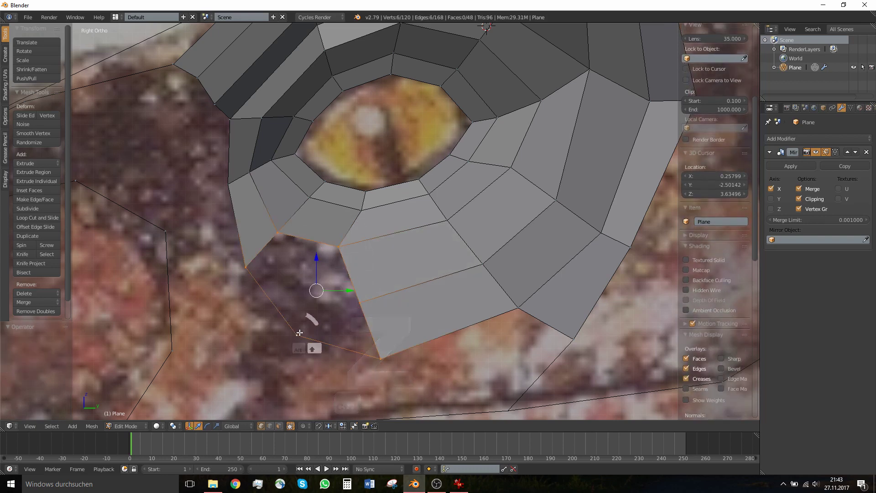
pyautogui.press('f')
pyautogui.press('k')
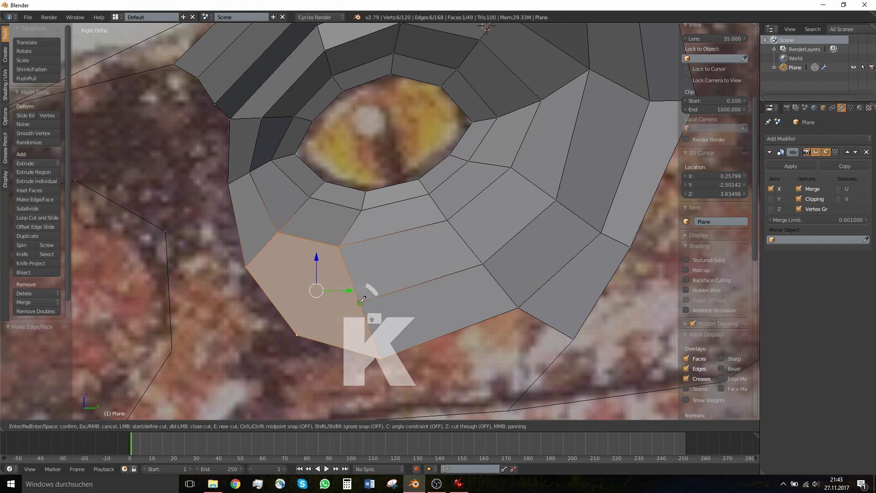
pyautogui.click(285, 231)
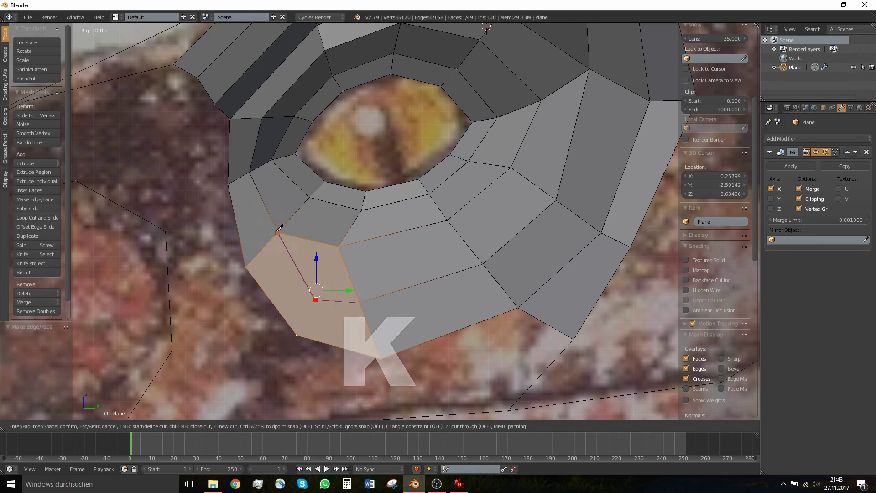
pyautogui.press('Return')
# Connect the new interior vertex to the lower contour vertex, and shift it -0.001 in Y, 0.006 in Z and slightly along X
pyautogui.rightClick(311, 300)
pyautogui.keyDown('shift'); pyautogui.rightClick(303, 340); pyautogui.keyUp('shift')
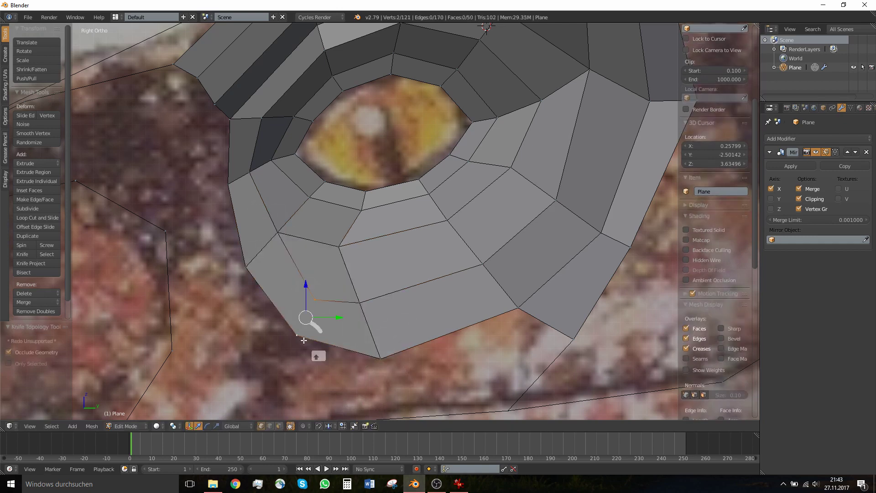
pyautogui.press('j')
pyautogui.moveTo(315, 300); pyautogui.dragTo(316, 290, button='right')
pyautogui.moveTo(316, 289); pyautogui.dragTo(440, 285, button='middle')
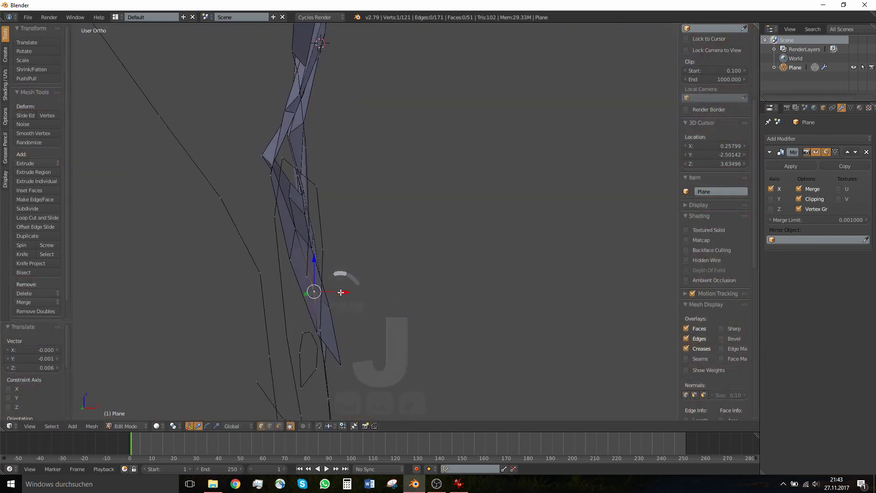
pyautogui.moveTo(341, 292); pyautogui.dragTo(342, 293)
# Examine the mirrored eye and cheek surfaces together with the head contours in Object Mode
pyautogui.press('Tab')
pyautogui.moveTo(297, 296); pyautogui.dragTo(223, 299, button='middle')
pyautogui.scroll(-8, 274, 279)
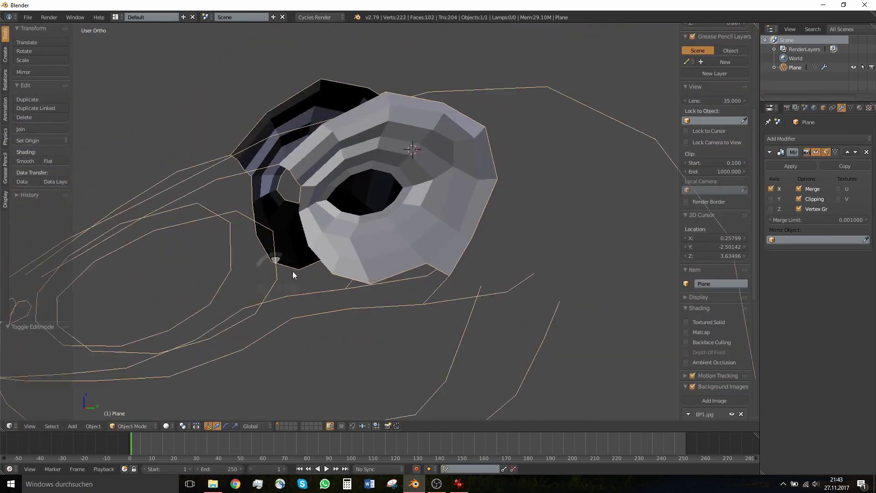
pyautogui.moveTo(370, 252); pyautogui.dragTo(381, 269, button='middle')
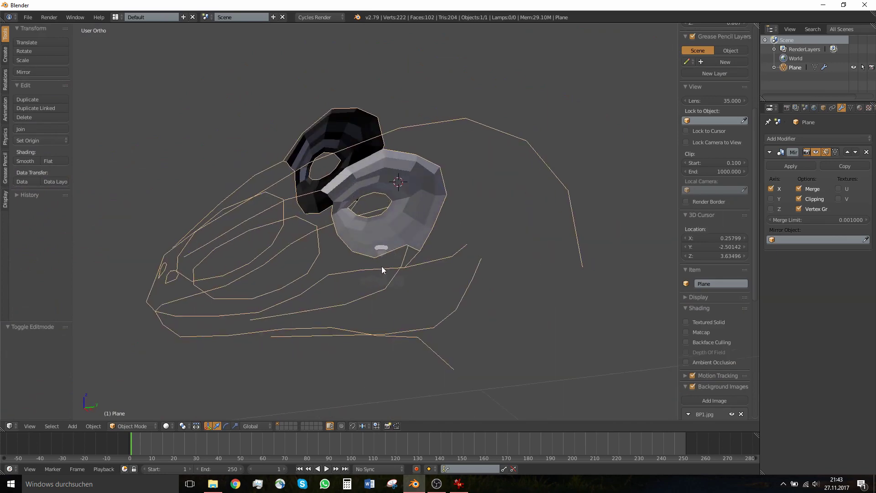
pyautogui.press('super+Tab')
pyautogui.click(394, 140)
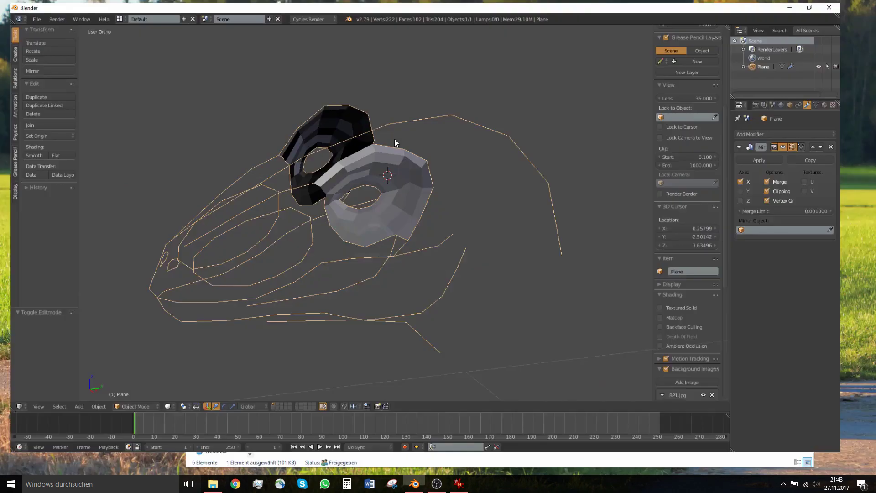
pyautogui.scroll(4, 346, 215)
# Fill a quad between the front edge of the eye surface and the rear segment of the snout's side outline in Edit Mode
pyautogui.press('KP_1')
pyautogui.press('KP_3')
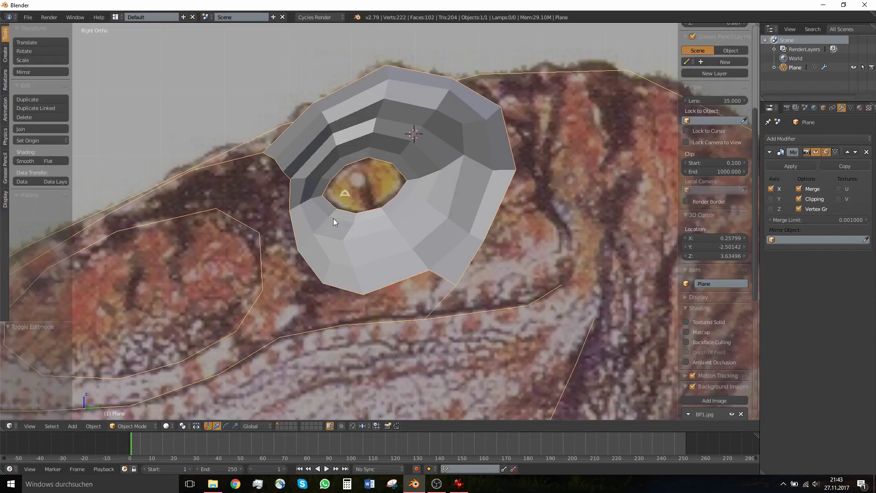
pyautogui.scroll(2, 287, 199)
pyautogui.keyDown('shift'); pyautogui.moveTo(393, 205); pyautogui.dragTo(488, 215, button='middle'); pyautogui.keyUp('shift')
pyautogui.press('Tab')
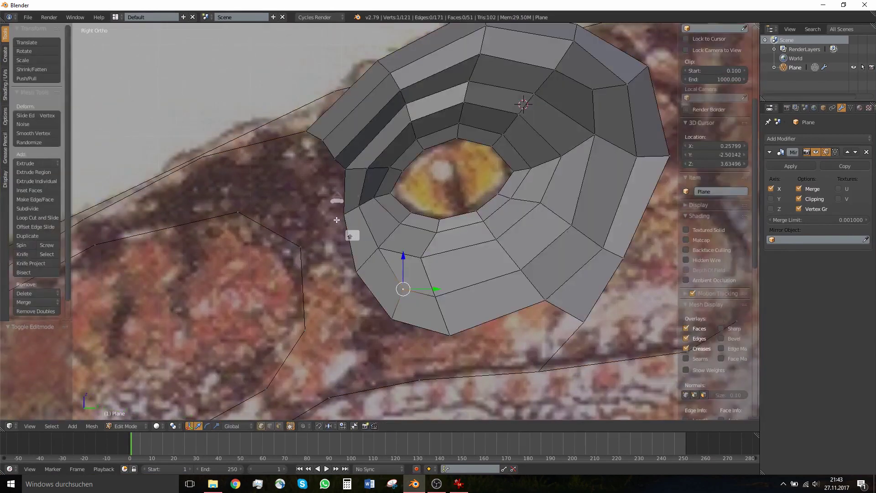
pyautogui.rightClick(337, 218)
pyautogui.keyDown('shift'); pyautogui.rightClick(301, 253); pyautogui.keyUp('shift')
pyautogui.keyDown('shift'); pyautogui.rightClick(348, 271); pyautogui.keyUp('shift')
pyautogui.keyDown('shift'); pyautogui.rightClick(299, 331); pyautogui.keyUp('shift')
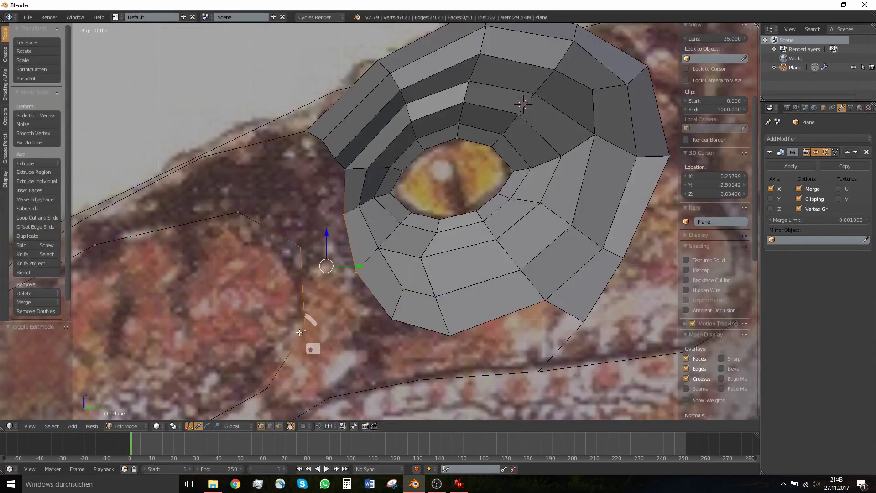
pyautogui.press('f')
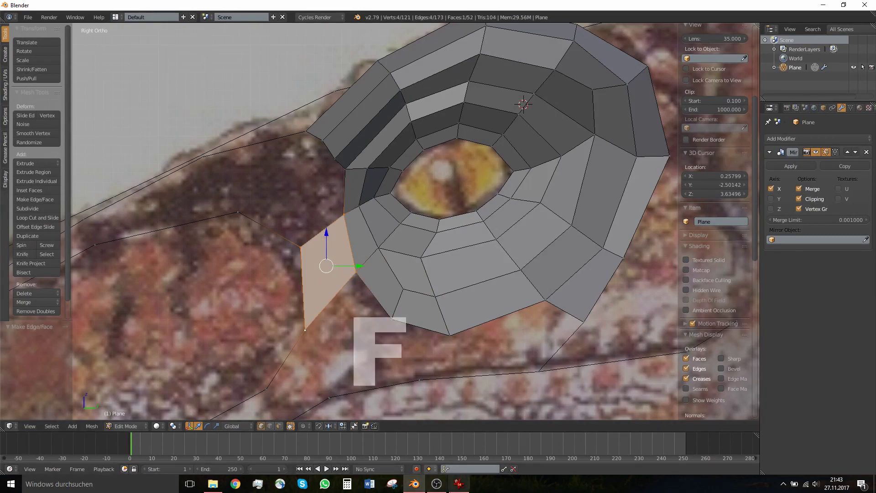
pyautogui.click(458, 483)
pyautogui.click(460, 484)
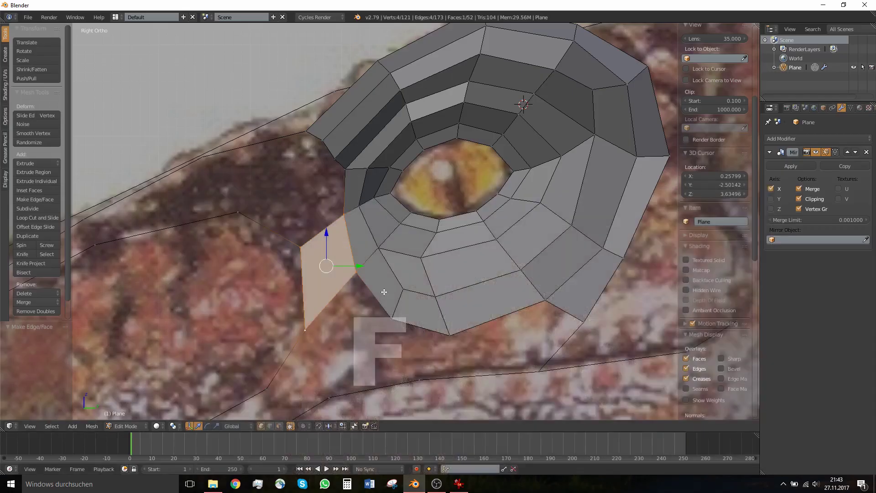
# Add one centred loop cut through the new quad in front of the eye and shift its edge slightly along X
pyautogui.hotkey('ctrl', 'r')
pyautogui.click(323, 239)
pyautogui.click(323, 239)
pyautogui.scroll(1, 323, 239)
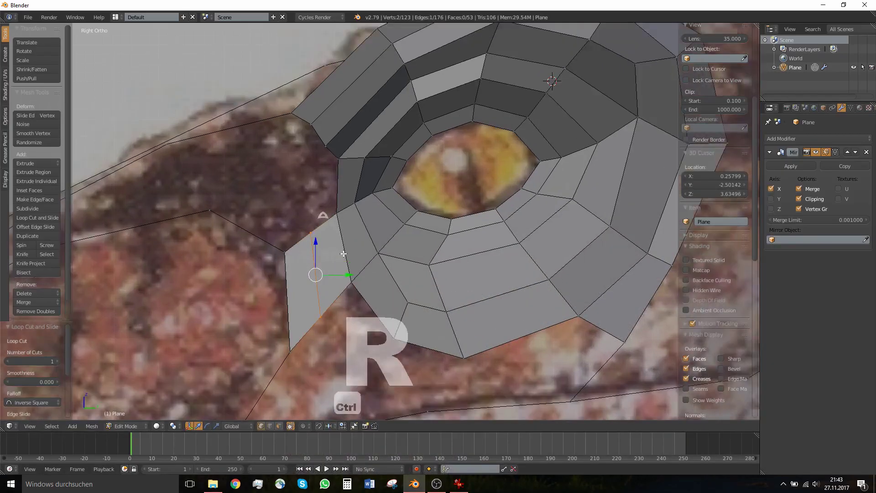
pyautogui.moveTo(323, 239); pyautogui.dragTo(403, 273, button='middle')
pyautogui.moveTo(359, 274); pyautogui.dragTo(364, 279)
# Fill a quad from the loop cut's upper vertex and the eye's front edge up to the brow's lower front corner
pyautogui.press('Tab')
pyautogui.moveTo(354, 272); pyautogui.dragTo(274, 212, button='middle')
pyautogui.press('Tab')
pyautogui.scroll(-2, 297, 222)
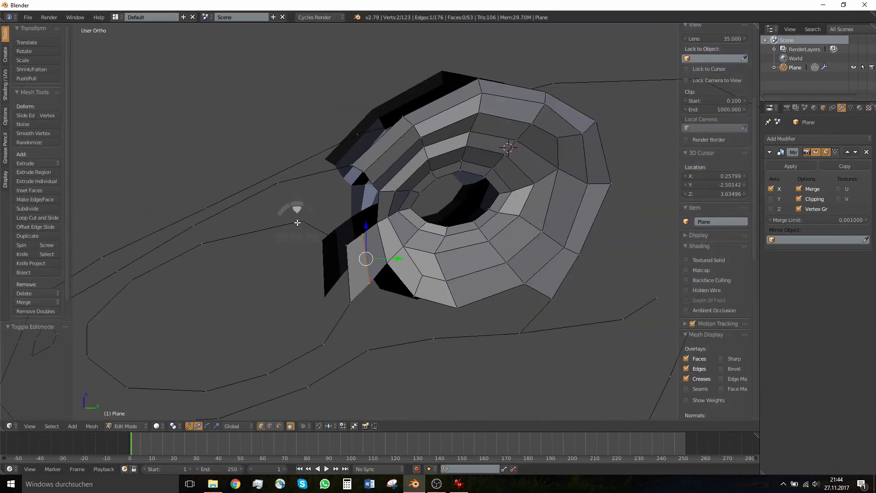
pyautogui.rightClick(379, 192)
pyautogui.keyDown('shift'); pyautogui.rightClick(375, 218); pyautogui.keyUp('shift')
pyautogui.press('a')
pyautogui.rightClick(376, 220)
pyautogui.keyDown('shift'); pyautogui.rightClick(359, 232); pyautogui.keyUp('shift')
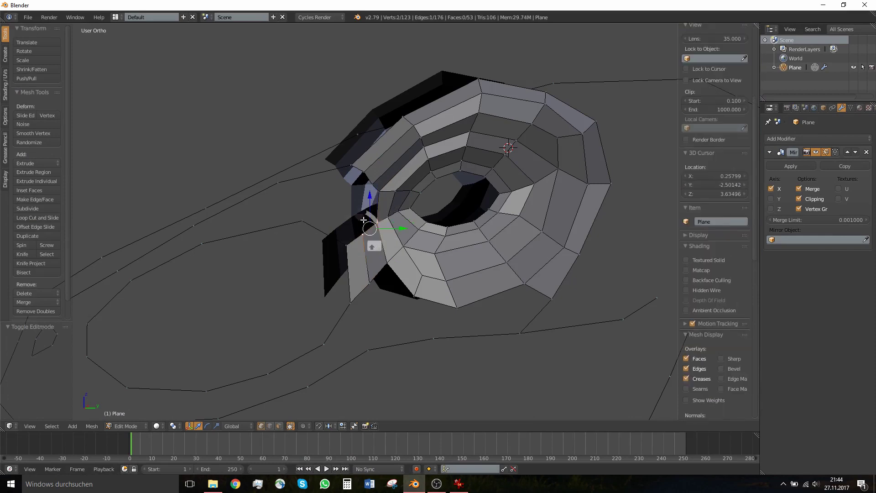
pyautogui.keyDown('shift'); pyautogui.rightClick(372, 187); pyautogui.keyUp('shift')
pyautogui.keyDown('shift'); pyautogui.rightClick(378, 195); pyautogui.keyUp('shift')
pyautogui.press('f')
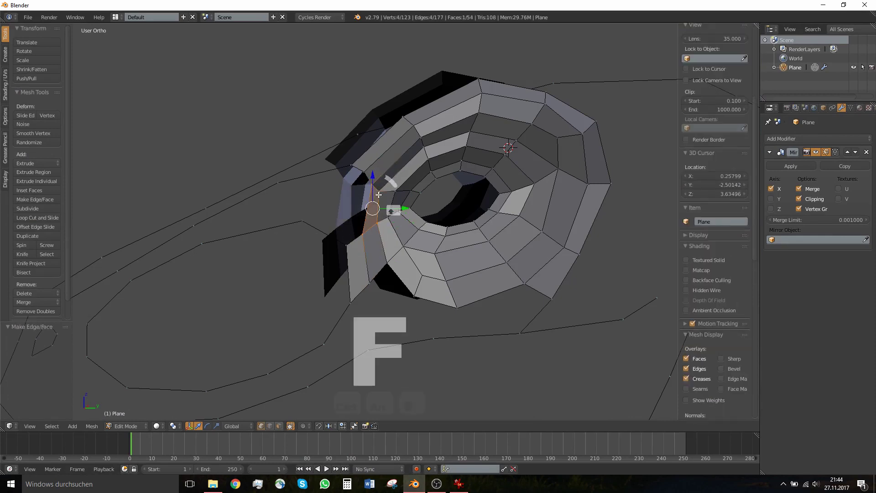
# Bridge three segments of the upper snout contour to the upper edge of the snout's side outline using Bridge Edge Loops
pyautogui.press('KP_3')
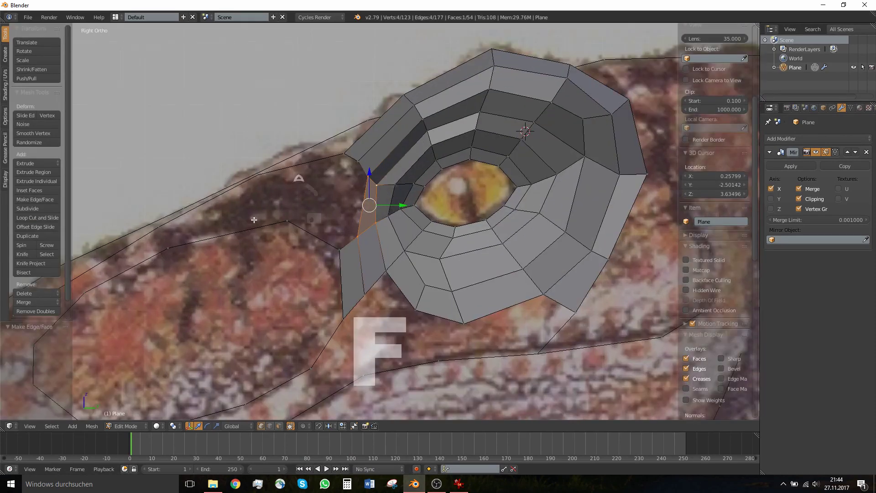
pyautogui.keyDown('shift'); pyautogui.moveTo(260, 213); pyautogui.dragTo(406, 201, button='middle'); pyautogui.keyUp('shift')
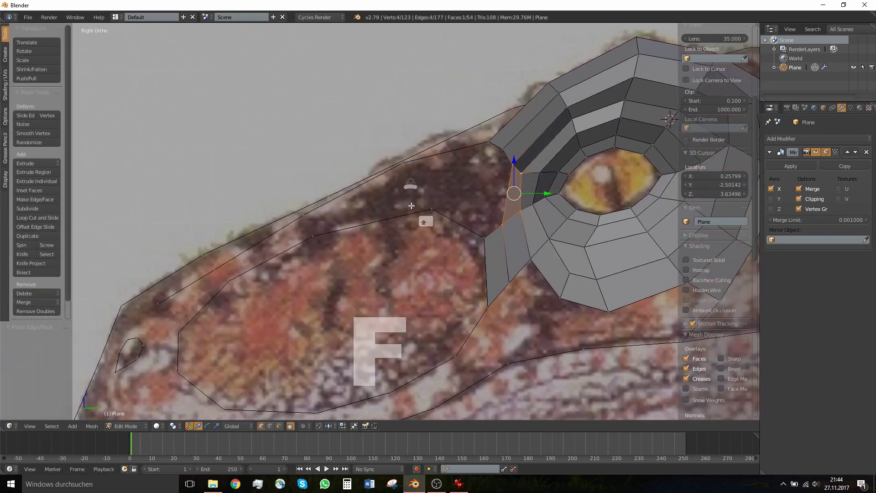
pyautogui.rightClick(307, 212)
pyautogui.keyDown('shift'); pyautogui.rightClick(313, 233); pyautogui.keyUp('shift')
pyautogui.keyDown('shift'); pyautogui.rightClick(230, 276); pyautogui.keyUp('shift')
pyautogui.keyDown('shift'); pyautogui.rightClick(215, 268); pyautogui.keyUp('shift')
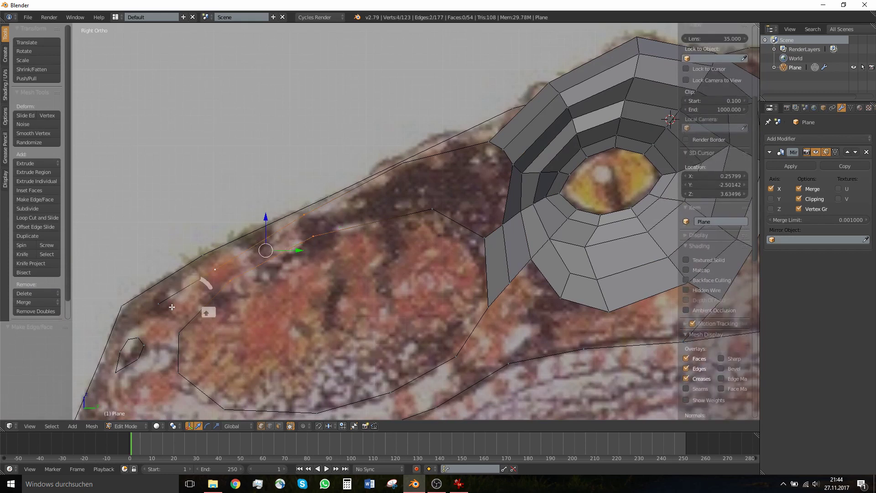
pyautogui.keyDown('shift'); pyautogui.rightClick(159, 301); pyautogui.keyUp('shift')
pyautogui.keyDown('shift'); pyautogui.rightClick(179, 328); pyautogui.keyUp('shift')
pyautogui.keyDown('shift'); pyautogui.rightClick(403, 163); pyautogui.keyUp('shift')
pyautogui.keyDown('shift'); pyautogui.rightClick(431, 209); pyautogui.keyUp('shift')
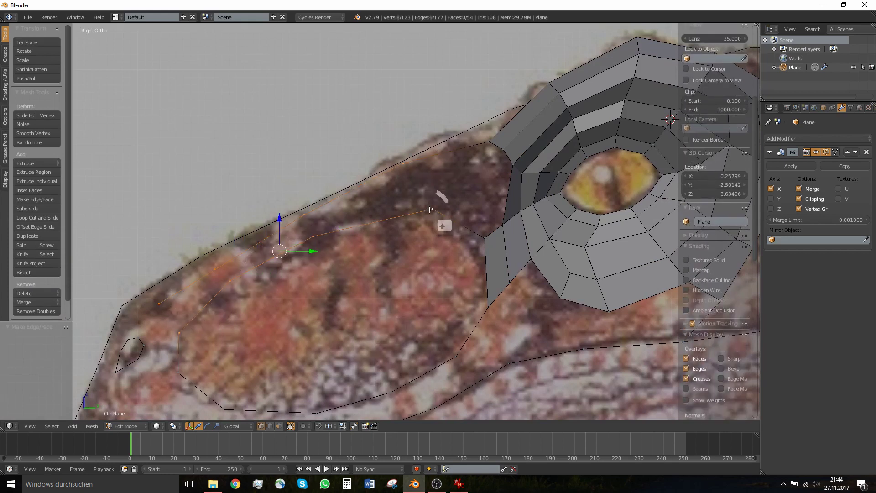
pyautogui.press('w')
pyautogui.click(377, 212)
# Add one centred loop cut along the snout bridge and move it outward along X by 0.005
pyautogui.hotkey('ctrl', 'r')
pyautogui.click(307, 229)
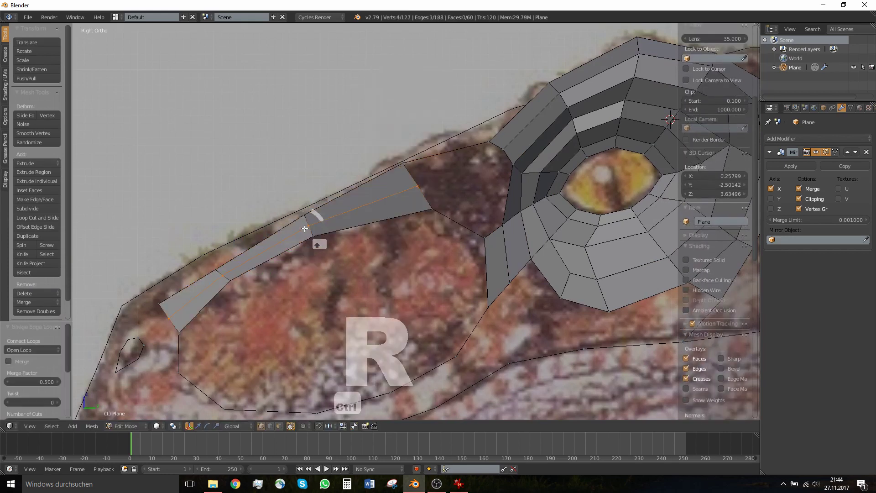
pyautogui.rightClick(308, 229)
pyautogui.moveTo(328, 219); pyautogui.dragTo(354, 225, button='middle')
pyautogui.moveTo(324, 240); pyautogui.dragTo(328, 239)
# Fill a quad between the upper half of the snout bridge's rear edge and the brow's front edge
pyautogui.moveTo(336, 227); pyautogui.dragTo(274, 245, button='middle')
pyautogui.rightClick(346, 220)
pyautogui.keyDown('shift'); pyautogui.rightClick(334, 203); pyautogui.keyUp('shift')
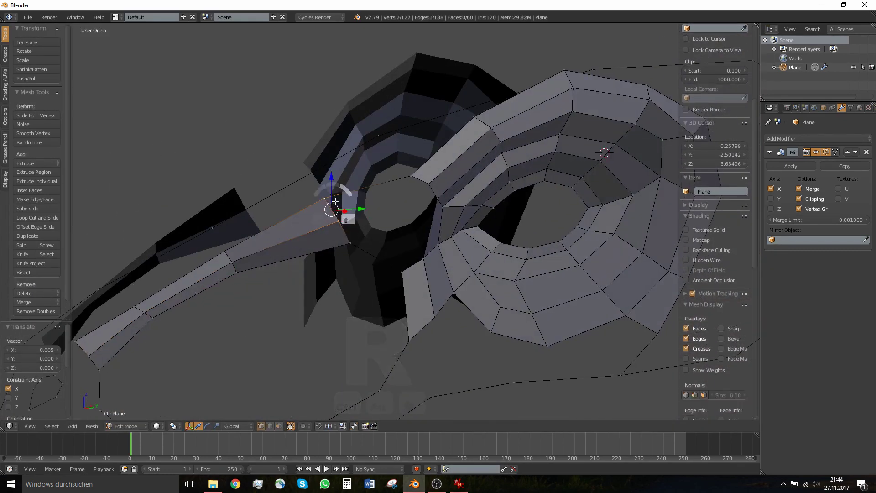
pyautogui.keyDown('shift'); pyautogui.rightClick(420, 182); pyautogui.keyUp('shift')
pyautogui.press('f')
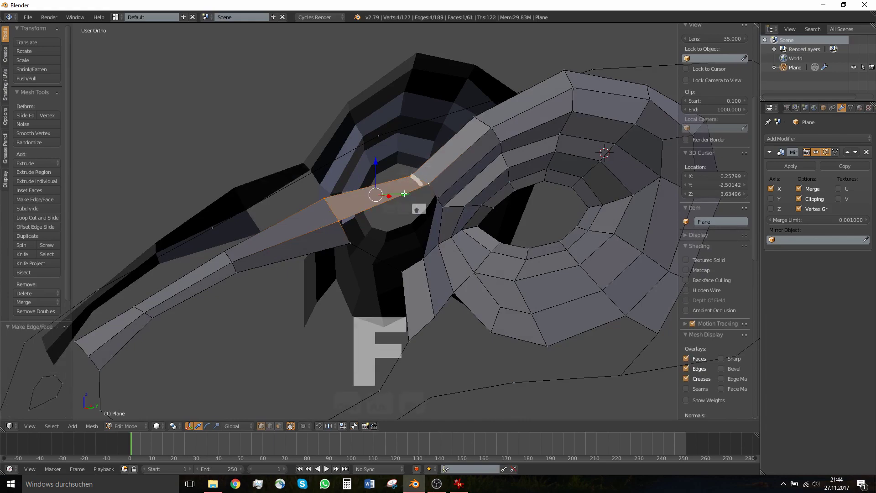
pyautogui.press('super')
pyautogui.press('super')
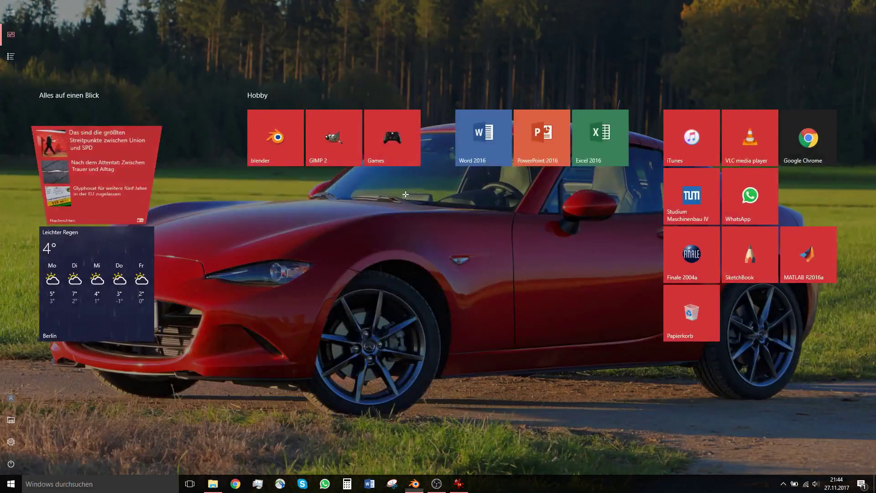
# Fill the six-sided gap between the snout strip, the brow and the eye's front edge with one face
pyautogui.keyDown('alt'); pyautogui.rightClick(405, 194); pyautogui.keyUp('alt')
pyautogui.press('f')
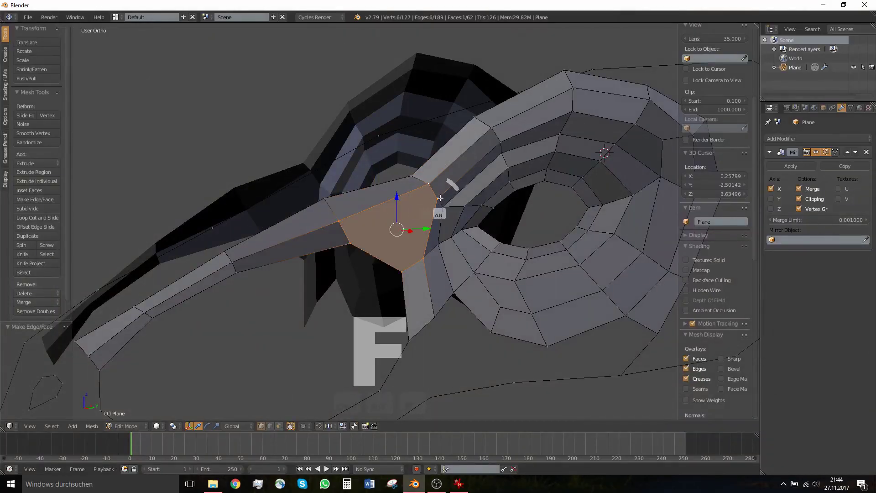
pyautogui.press('KP_1')
pyautogui.press('KP_3')
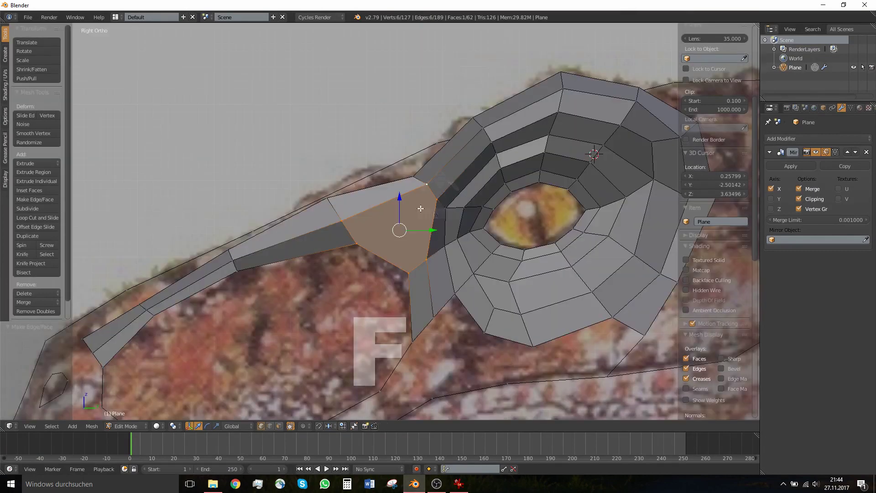
# Knife-cut the new face from the snout strip's lower rear vertex to the eye's lower front corner and move the cut's bend by Y 0.019, Z -0.011
pyautogui.scroll(3, 426, 201)
pyautogui.press('k')
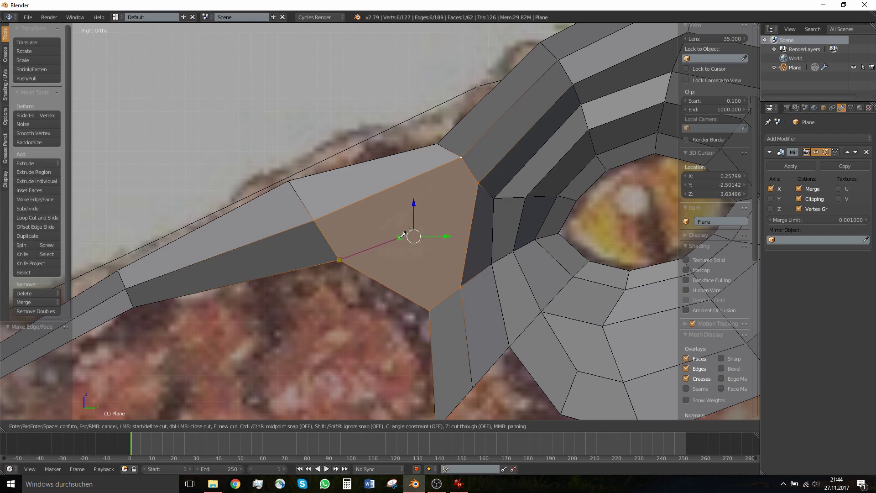
pyautogui.click(461, 287)
pyautogui.press('Return')
pyautogui.moveTo(387, 240)
pyautogui.mouseDown(button='right')
pyautogui.moveTo(350, 227)
pyautogui.moveTo(373, 224)
pyautogui.moveTo(404, 249)
pyautogui.moveTo(398, 238)
pyautogui.mouseUp(button='right')
pyautogui.scroll(-5, 371, 224)
pyautogui.scroll(5, 373, 224)
# Knife a bent cut from the first bend to the brow's lower front vertex and connect its bend to the snout strip's middle vertex
pyautogui.press('k')
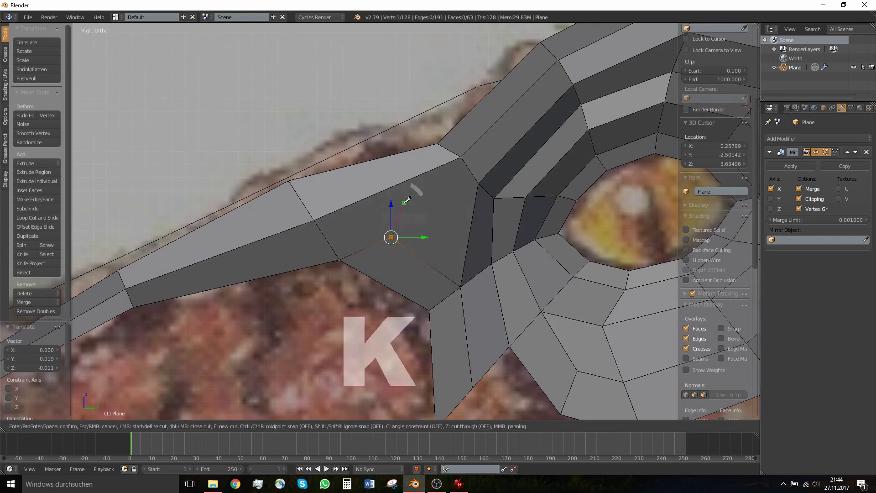
pyautogui.click(477, 184)
pyautogui.press('Return')
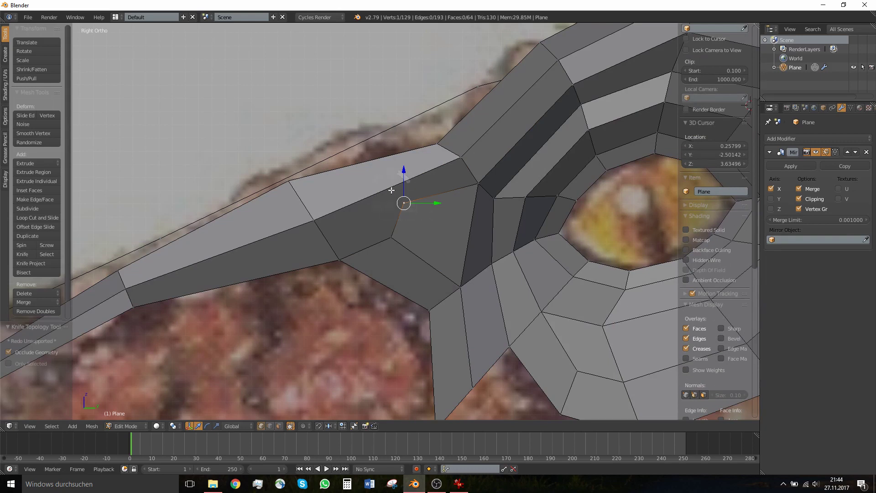
pyautogui.scroll(3, 391, 190)
pyautogui.scroll(-3, 391, 191)
pyautogui.keyDown('shift'); pyautogui.rightClick(324, 214); pyautogui.keyUp('shift')
pyautogui.press('j')
# Lower both inner vertices of the patch in front of the eye, moving the upper one by Y 0.001, Z -0.008
pyautogui.moveTo(391, 243); pyautogui.dragTo(396, 253, button='right')
pyautogui.moveTo(399, 203); pyautogui.dragTo(402, 211, button='right')
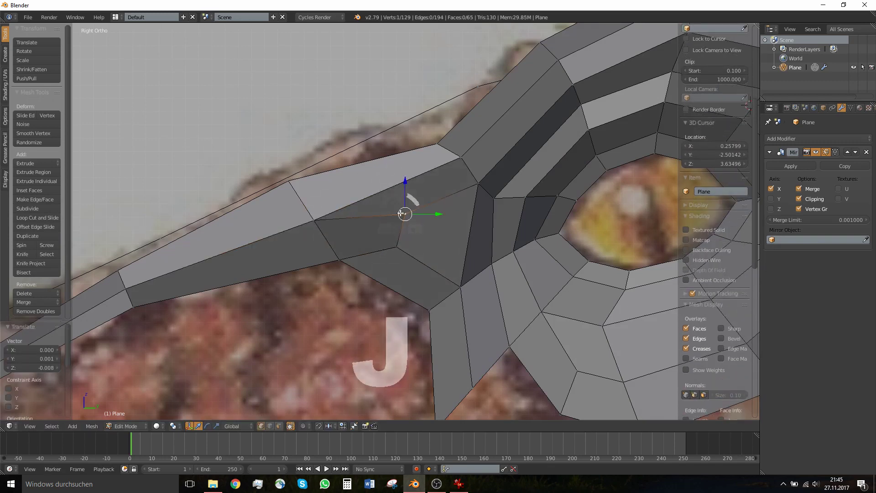
pyautogui.scroll(-6, 404, 211)
pyautogui.scroll(7, 410, 211)
# Shift the two inner patch vertices slightly outward along X, the upper one first and the lower one second
pyautogui.moveTo(421, 212); pyautogui.dragTo(500, 208, button='middle')
pyautogui.moveTo(445, 214); pyautogui.dragTo(447, 214)
pyautogui.rightClick(407, 248)
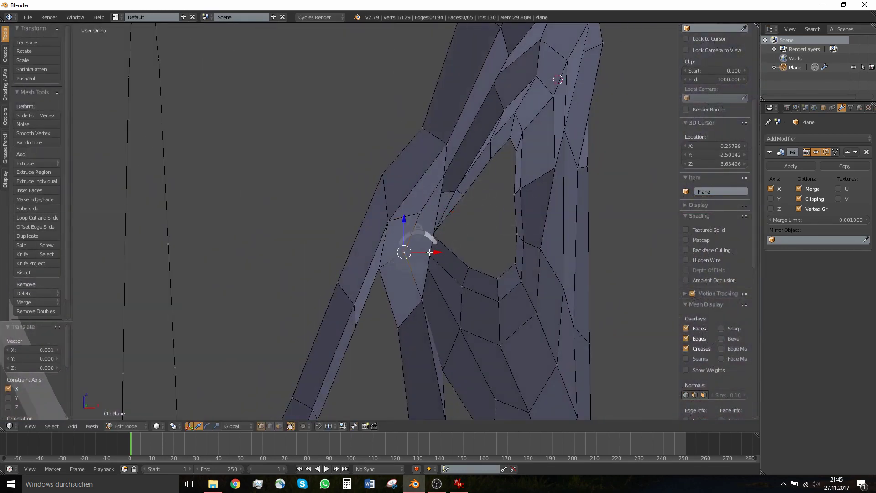
pyautogui.moveTo(431, 252); pyautogui.dragTo(434, 252)
pyautogui.moveTo(434, 253); pyautogui.dragTo(449, 263, button='middle')
pyautogui.scroll(-7, 384, 245)
# Check the patch in Object Mode and shift its upper inner vertex along X by 0.002
pyautogui.press('Tab')
pyautogui.press('Tab')
pyautogui.scroll(3, 414, 244)
pyautogui.moveTo(394, 230); pyautogui.dragTo(425, 226, button='middle')
pyautogui.rightClick(400, 223)
pyautogui.moveTo(418, 227); pyautogui.dragTo(413, 242)
pyautogui.rightClick(393, 239)
pyautogui.press('KP_3')
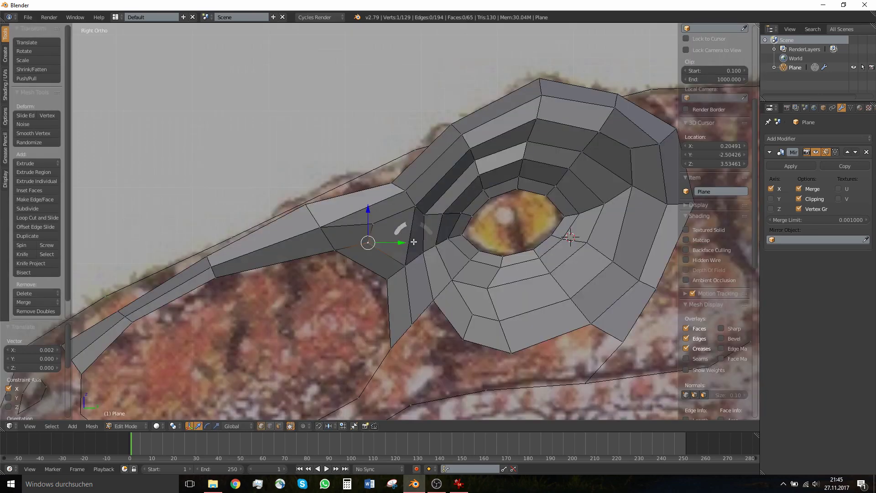
# Move the free lower corner of the strip in front of the eye by Y -0.006, Z 0.017
pyautogui.keyDown('shift'); pyautogui.moveTo(460, 344); pyautogui.dragTo(373, 250, button='middle'); pyautogui.keyUp('shift')
pyautogui.scroll(3, 353, 219)
pyautogui.moveTo(299, 228); pyautogui.dragTo(292, 206, button='right')
pyautogui.scroll(-3, 296, 214)
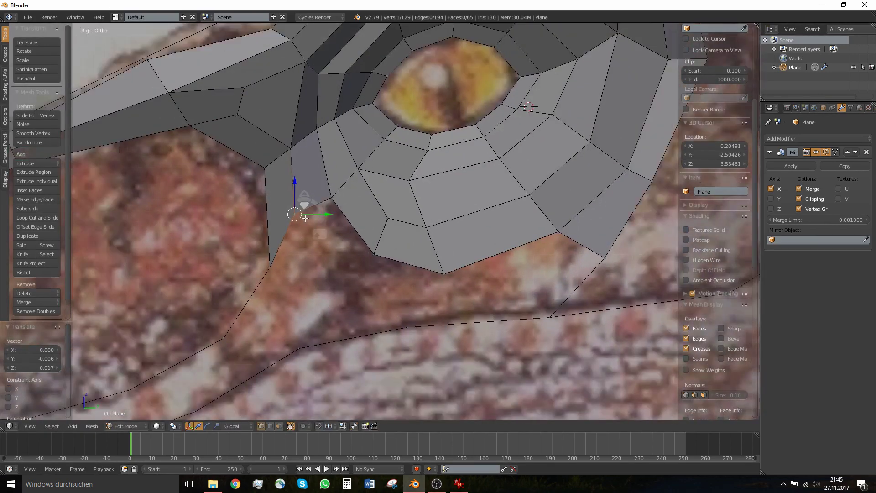
# Extrude that corner vertex by Y 0.025, Z -0.057 and join it to the nearest vertex of the mouth line below the eye
pyautogui.scroll(2, 337, 219)
pyautogui.press('e')
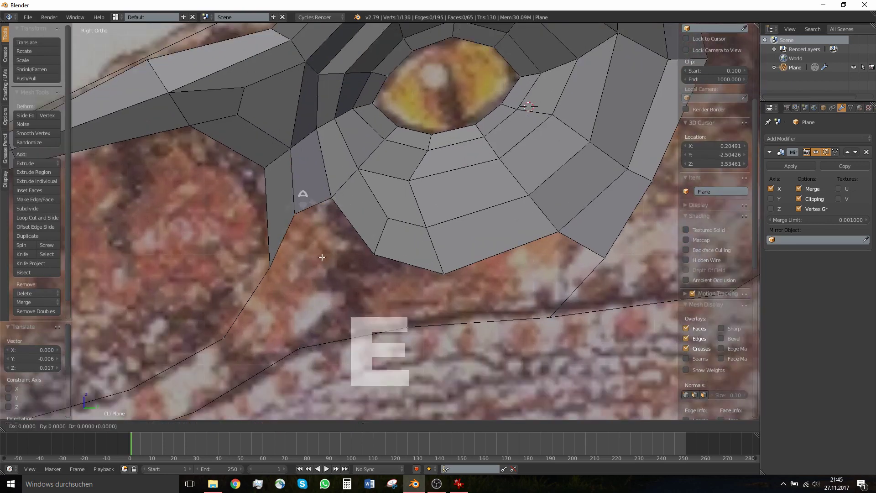
pyautogui.click(340, 293)
pyautogui.keyDown('shift'); pyautogui.rightClick(408, 319); pyautogui.keyUp('shift')
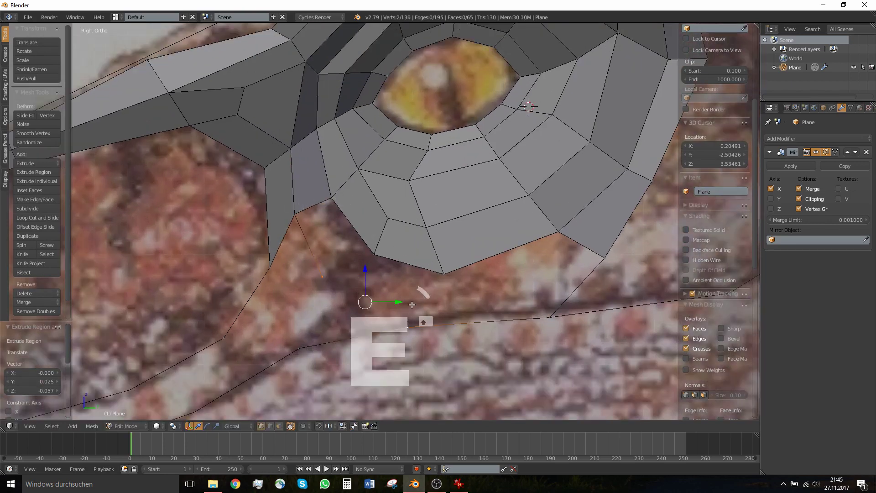
pyautogui.press('f')
# Fill a quad between the cheek's lower front edge and the new edge running down to the mouth line
pyautogui.rightClick(444, 278)
pyautogui.keyDown('shift'); pyautogui.rightClick(383, 262); pyautogui.keyUp('shift')
pyautogui.keyDown('shift'); pyautogui.rightClick(351, 290); pyautogui.keyUp('shift')
pyautogui.keyDown('shift'); pyautogui.rightClick(405, 326); pyautogui.keyUp('shift')
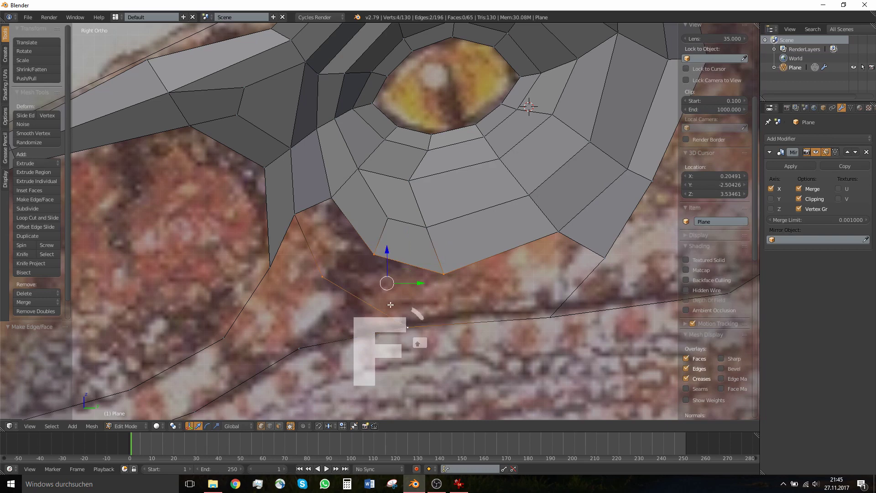
pyautogui.press('f')
# Fill the adjoining quad in front of the cheek and move its lower front vertex by 0.009 along Y
pyautogui.rightClick(376, 259)
pyautogui.keyDown('shift'); pyautogui.rightClick(323, 275); pyautogui.keyUp('shift')
pyautogui.keyDown('shift'); pyautogui.rightClick(306, 219); pyautogui.keyUp('shift')
pyautogui.keyDown('shift'); pyautogui.rightClick(324, 204); pyautogui.keyUp('shift')
pyautogui.press('f')
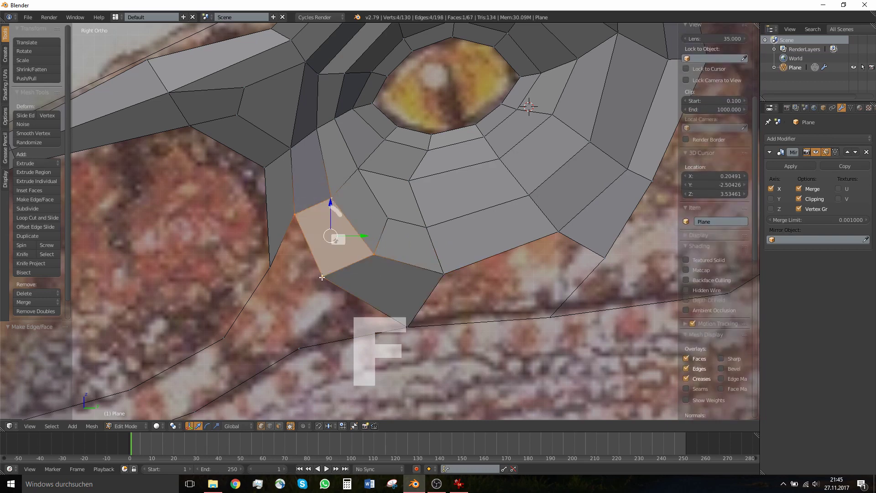
pyautogui.moveTo(322, 277); pyautogui.dragTo(332, 278, button='right')
pyautogui.keyDown('shift'); pyautogui.moveTo(442, 266); pyautogui.dragTo(381, 268, button='middle'); pyautogui.keyUp('shift')
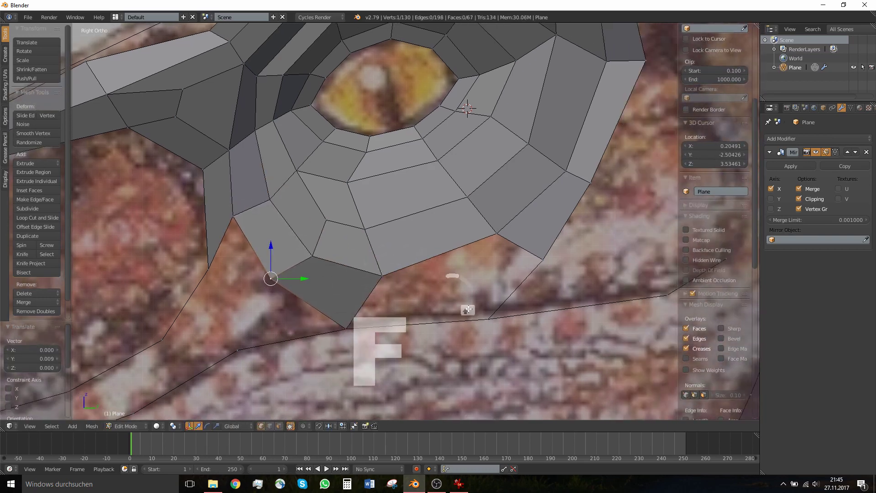
pyautogui.rightClick(489, 317)
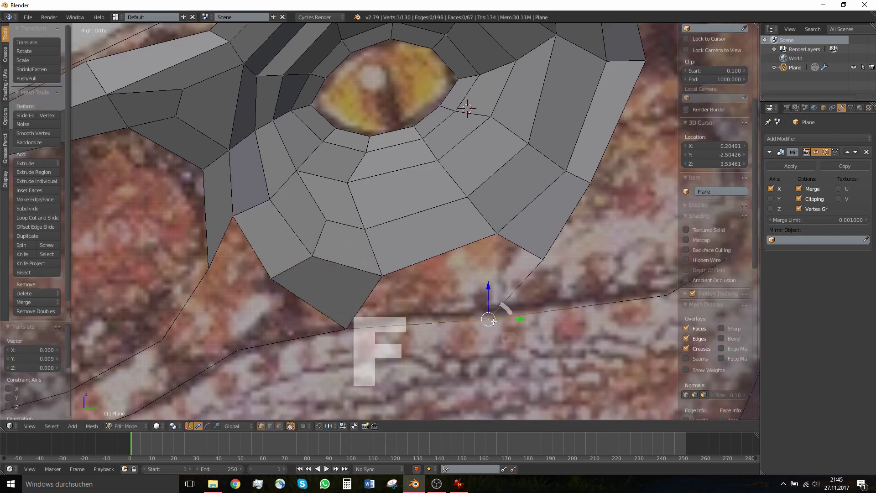
pyautogui.keyDown('shift'); pyautogui.rightClick(539, 260); pyautogui.keyUp('shift')
pyautogui.keyDown('shift'); pyautogui.rightClick(498, 234); pyautogui.keyUp('shift')
pyautogui.keyDown('shift'); pyautogui.rightClick(381, 274); pyautogui.keyUp('shift')
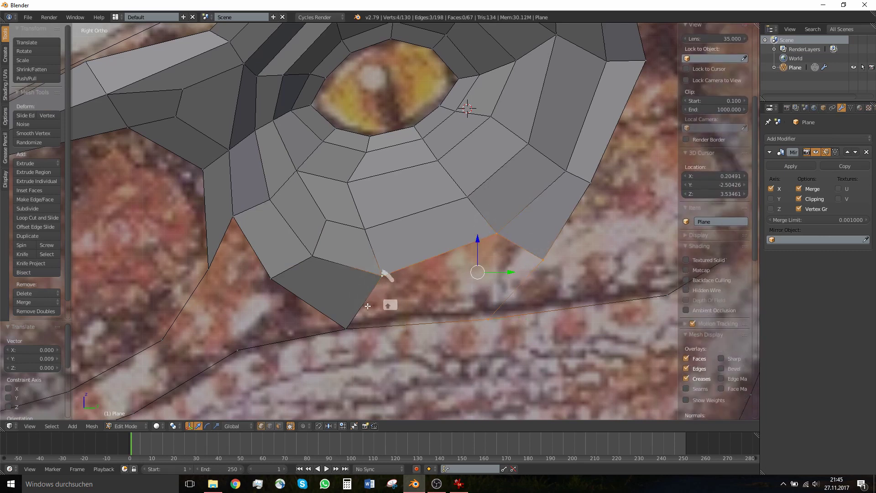
pyautogui.keyDown('shift'); pyautogui.rightClick(351, 324); pyautogui.keyUp('shift')
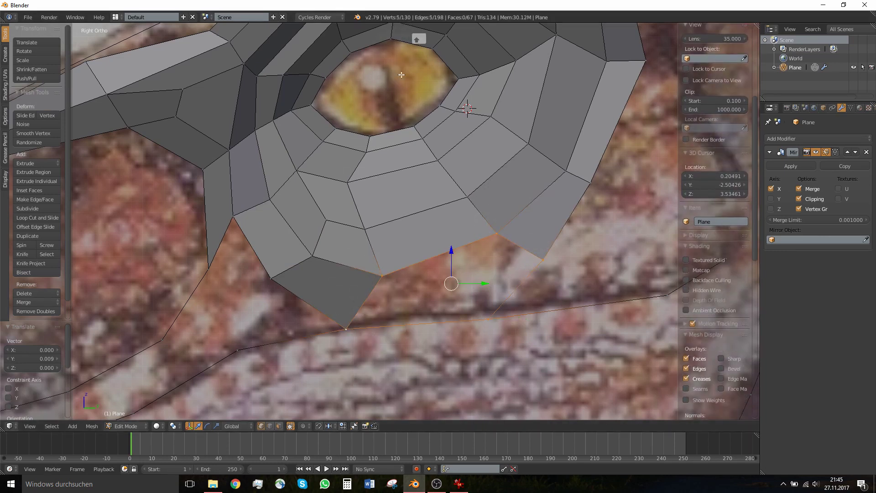
pyautogui.scroll(-3, 351, 235)
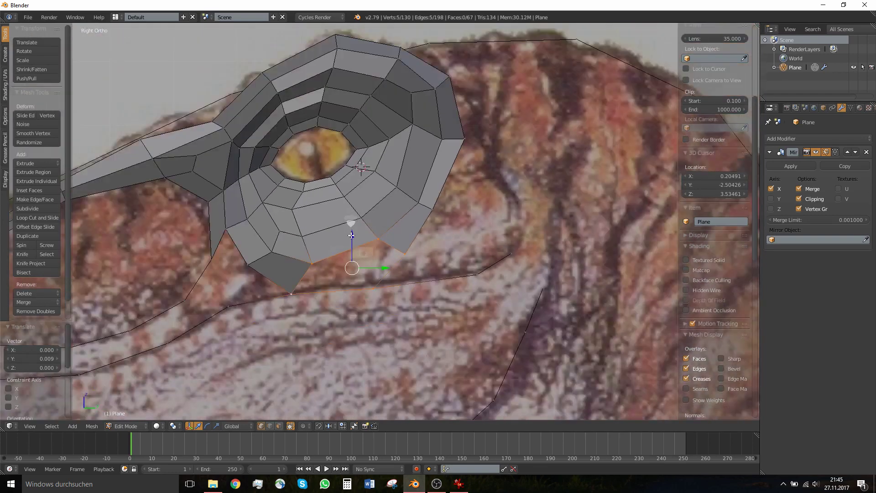
pyautogui.scroll(-3, 351, 235)
pyautogui.press('Tab')
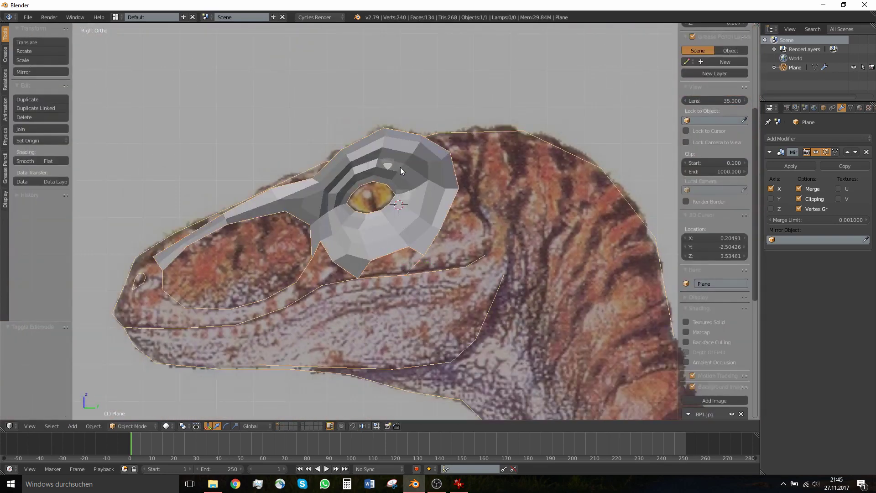
pyautogui.press('Tab')
pyautogui.scroll(3, 382, 201)
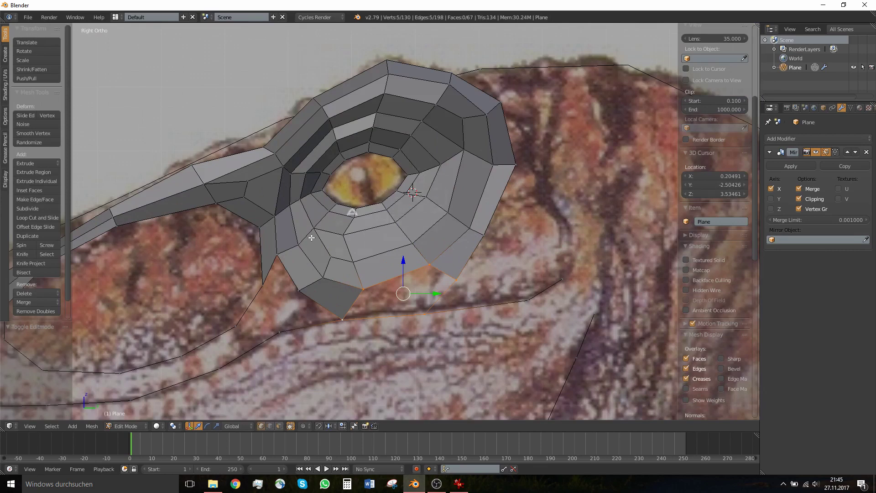
# Move the middle vertex of the cheek ring below the eye by Y 0.009, Z -0.002
pyautogui.moveTo(351, 235); pyautogui.dragTo(362, 237, button='right')
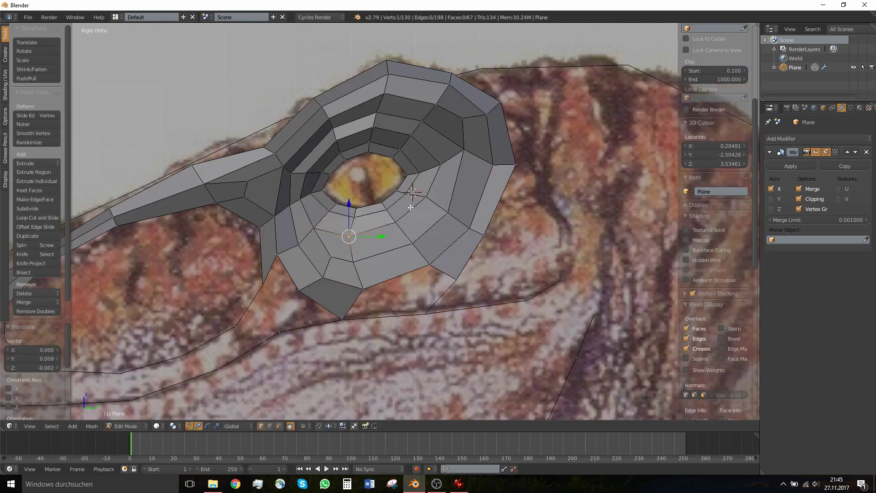
pyautogui.scroll(3, 400, 244)
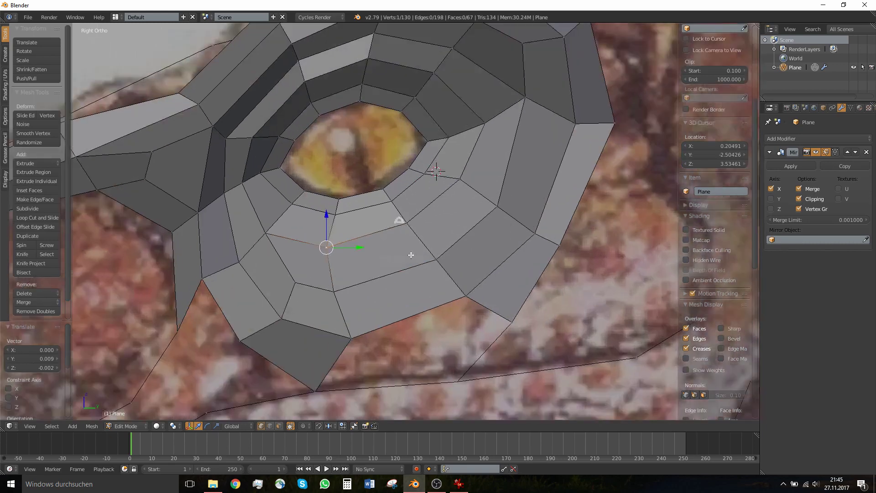
pyautogui.keyDown('shift'); pyautogui.moveTo(440, 280); pyautogui.dragTo(417, 198, button='middle'); pyautogui.keyUp('shift')
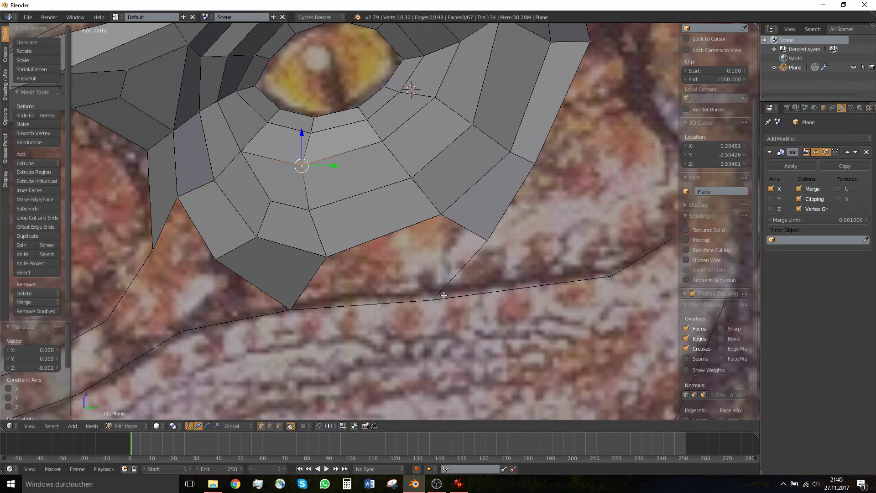
# Subdivide the mouth line segment below the cheek, slide its rear vertex backward and move the new vertex by Y 0.019, Z 0.007
pyautogui.scroll(-4, 443, 295)
pyautogui.scroll(3, 443, 292)
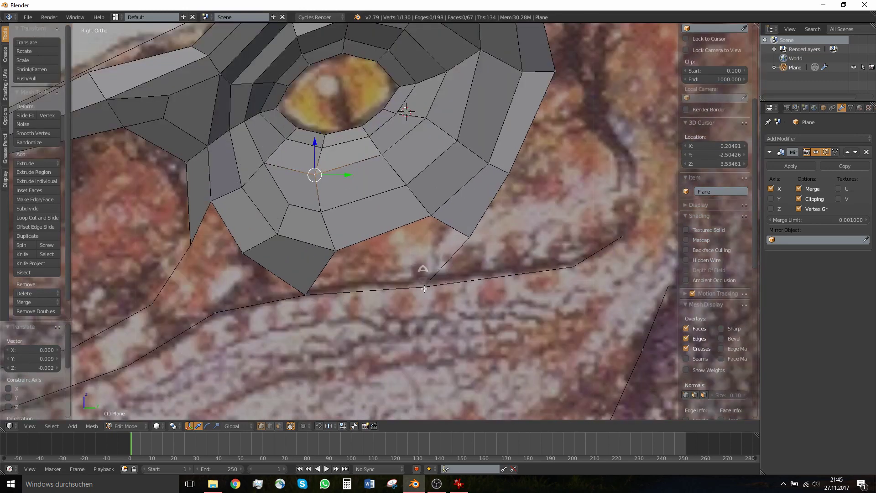
pyautogui.keyDown('shift'); pyautogui.rightClick(336, 282); pyautogui.keyUp('shift')
pyautogui.press('w')
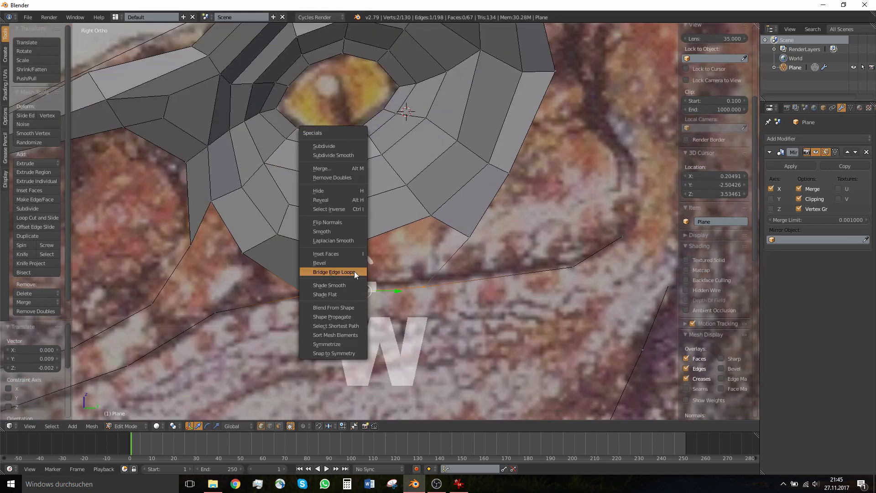
pyautogui.click(353, 144)
pyautogui.moveTo(424, 286); pyautogui.dragTo(445, 279, button='right')
pyautogui.moveTo(367, 296); pyautogui.dragTo(385, 290, button='right')
# Fill a quad between the cheek's lower rear edge and the rear half of the subdivided mouth line segment
pyautogui.keyDown('shift'); pyautogui.rightClick(432, 220); pyautogui.keyUp('shift')
pyautogui.keyDown('shift'); pyautogui.rightClick(466, 240); pyautogui.keyUp('shift')
pyautogui.keyDown('shift'); pyautogui.rightClick(448, 271); pyautogui.keyUp('shift')
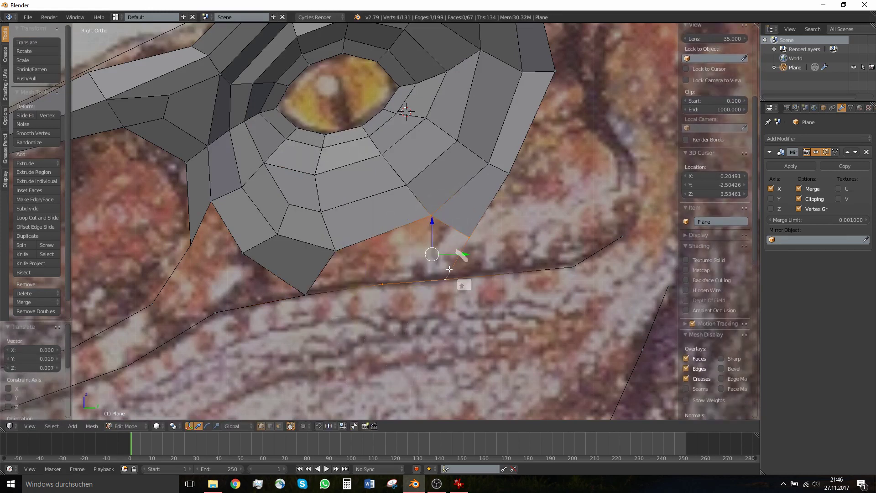
pyautogui.press('f')
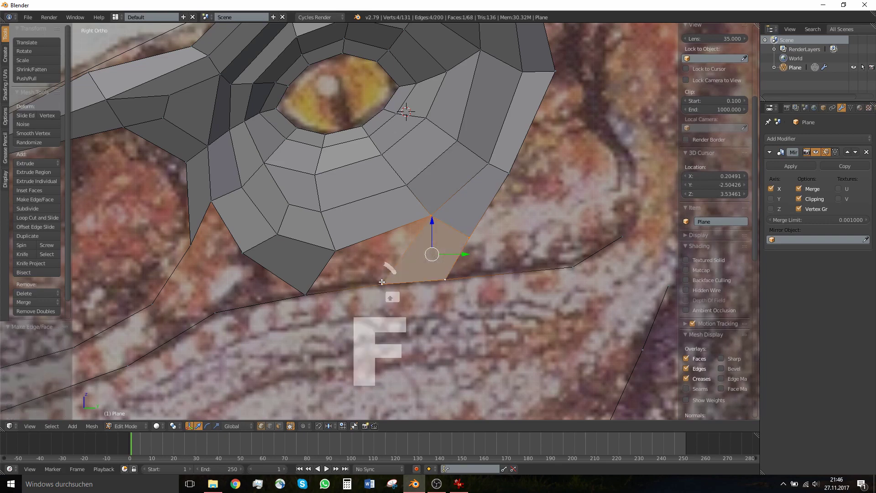
# Undo the triangle tried first and close the remaining gap between the cheek's lower edge and the mouth line with a quad
pyautogui.rightClick(378, 284)
pyautogui.keyDown('shift'); pyautogui.rightClick(428, 222); pyautogui.keyUp('shift')
pyautogui.keyDown('shift'); pyautogui.rightClick(343, 258); pyautogui.keyUp('shift')
pyautogui.press('f')
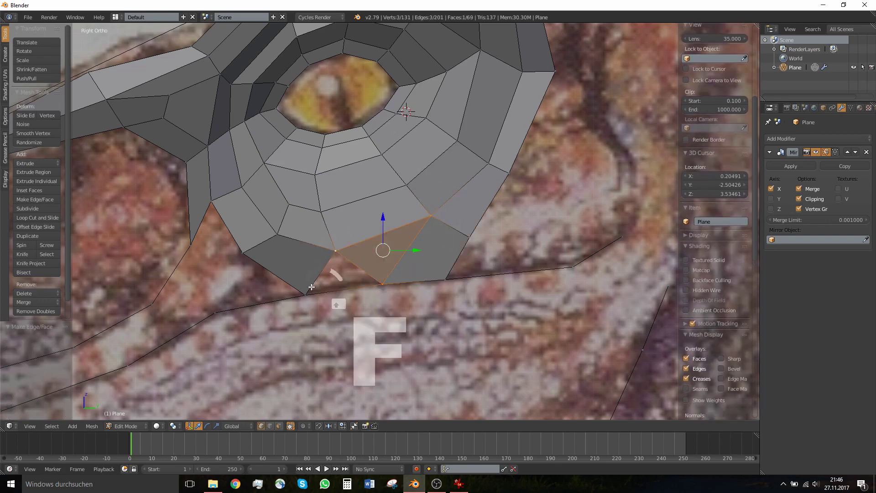
pyautogui.hotkey('ctrl', 'z')
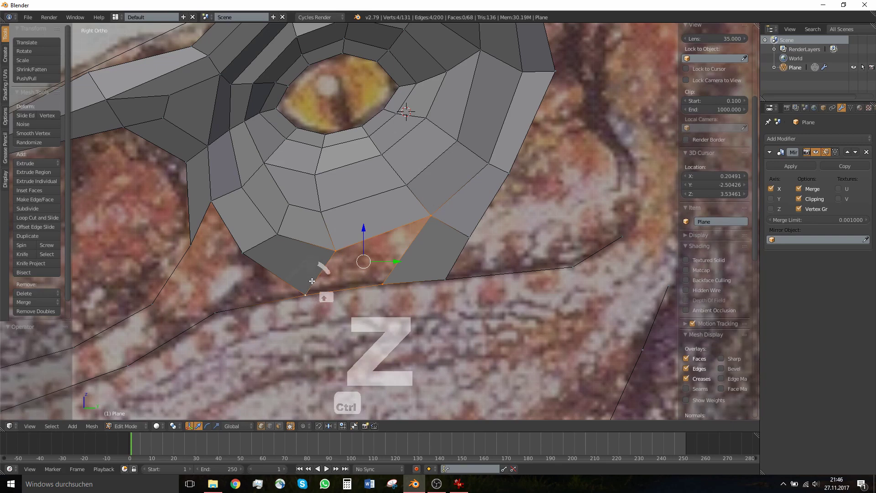
pyautogui.press('f')
# Join the snout opening's rear vertex to the mouth line below it, subdivide that edge and move the new vertex by Y -0.006, Z -0.006
pyautogui.scroll(-5, 346, 269)
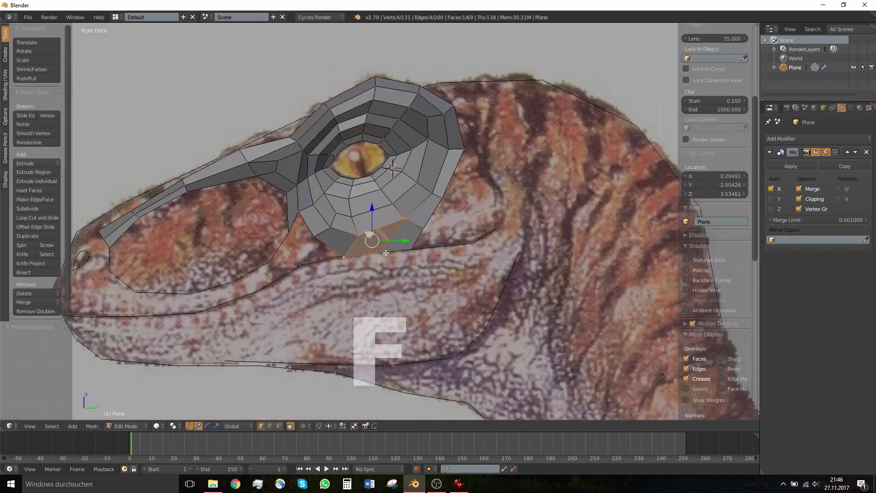
pyautogui.keyDown('shift'); pyautogui.moveTo(385, 252); pyautogui.dragTo(439, 247, button='middle'); pyautogui.keyUp('shift')
pyautogui.scroll(2, 424, 245)
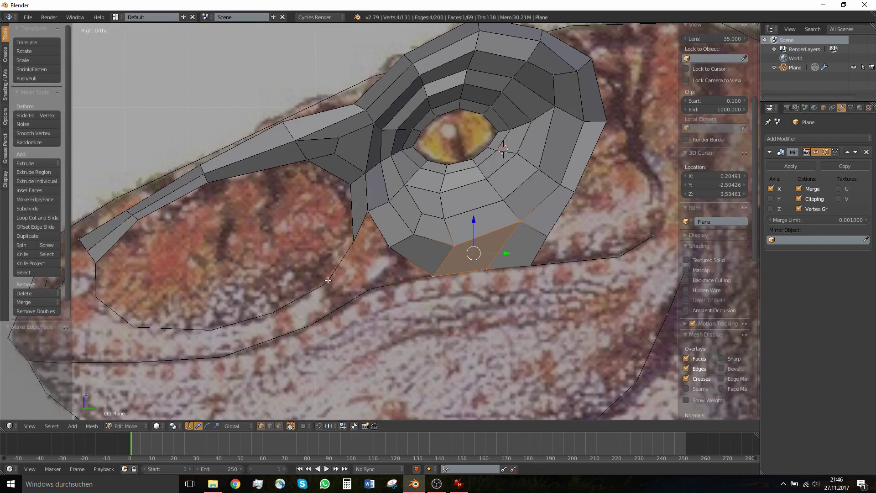
pyautogui.scroll(3, 350, 240)
pyautogui.rightClick(335, 254)
pyautogui.keyDown('shift'); pyautogui.rightClick(365, 328); pyautogui.keyUp('shift')
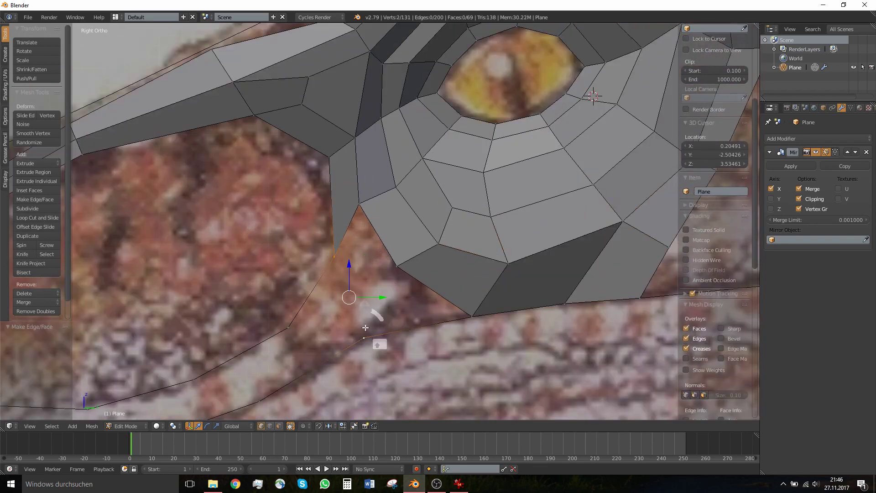
pyautogui.press('f')
pyautogui.press('w')
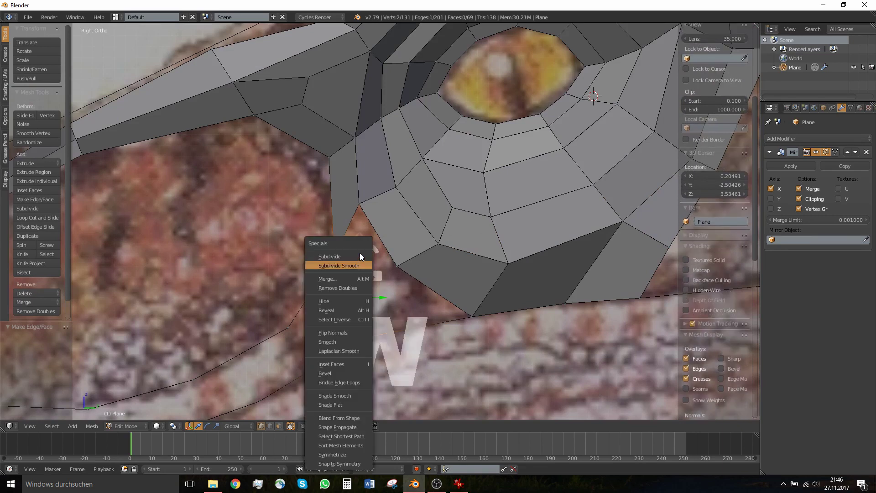
pyautogui.click(359, 253)
pyautogui.moveTo(352, 300); pyautogui.dragTo(346, 307, button='right')
pyautogui.click(345, 307)
# Fill a quad between the upper half of the new edge and the cheek's front edge, and select the edge's middle vertex
pyautogui.keyDown('shift'); pyautogui.rightClick(395, 265); pyautogui.keyUp('shift')
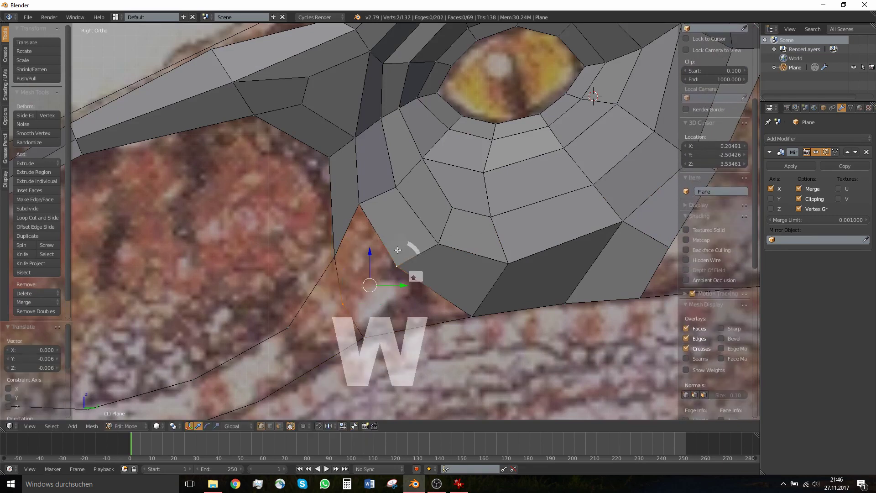
pyautogui.keyDown('shift'); pyautogui.rightClick(361, 206); pyautogui.keyUp('shift')
pyautogui.keyDown('shift'); pyautogui.rightClick(336, 258); pyautogui.keyUp('shift')
pyautogui.press('f')
pyautogui.rightClick(344, 304)
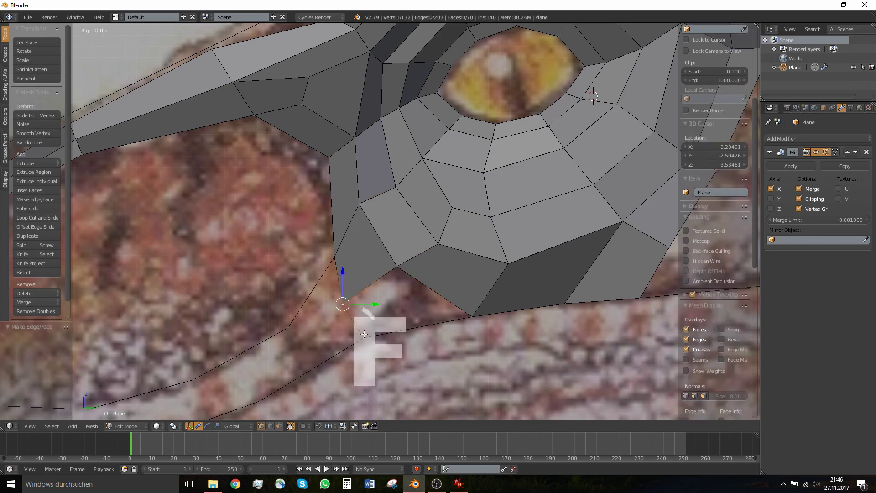
# Fill a quad between the cheek's lower front edge and the mouth line, and move its front vertex by X 0.003
pyautogui.keyDown('shift'); pyautogui.rightClick(364, 337); pyautogui.keyUp('shift')
pyautogui.keyDown('shift'); pyautogui.rightClick(397, 274); pyautogui.keyUp('shift')
pyautogui.keyDown('shift'); pyautogui.rightClick(469, 311); pyautogui.keyUp('shift')
pyautogui.press('f')
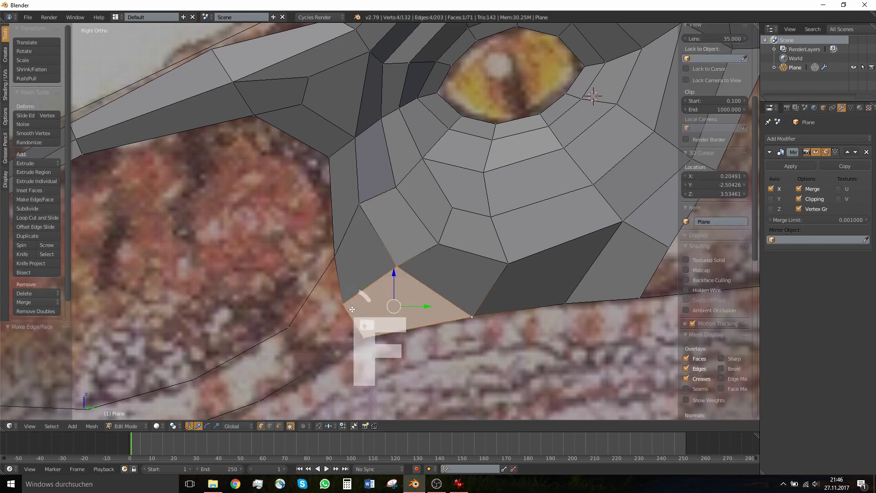
pyautogui.rightClick(349, 308)
pyautogui.moveTo(350, 308); pyautogui.dragTo(424, 306, button='middle')
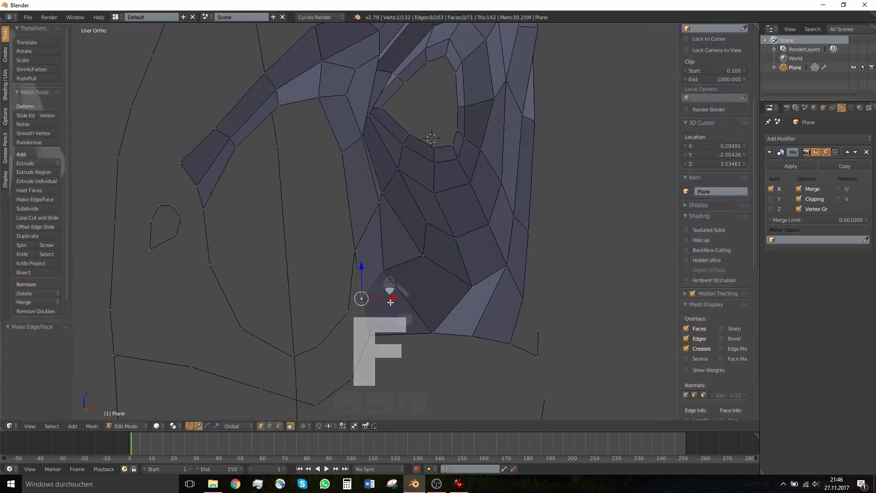
pyautogui.moveTo(391, 301); pyautogui.dragTo(395, 303)
pyautogui.press('KP_3')
pyautogui.scroll(-5, 395, 303)
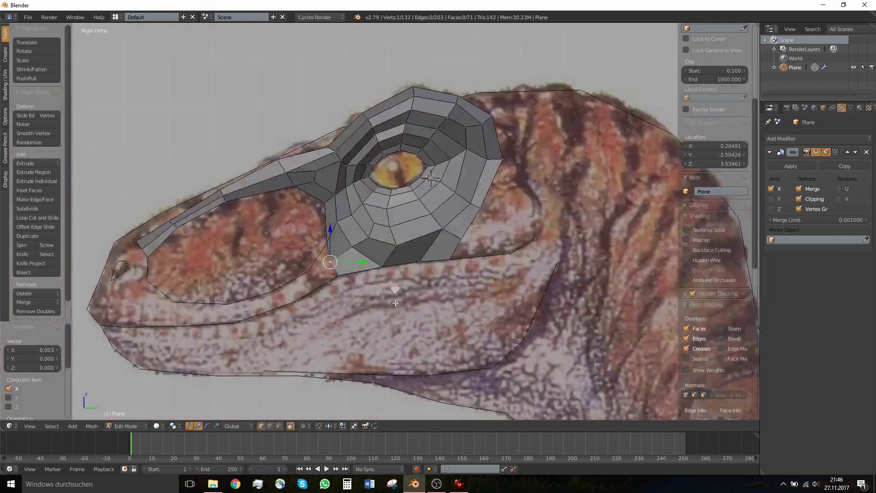
pyautogui.keyDown('shift'); pyautogui.moveTo(162, 284); pyautogui.dragTo(271, 265, button='middle'); pyautogui.keyUp('shift')
pyautogui.scroll(2, 264, 238)
pyautogui.rightClick(405, 285)
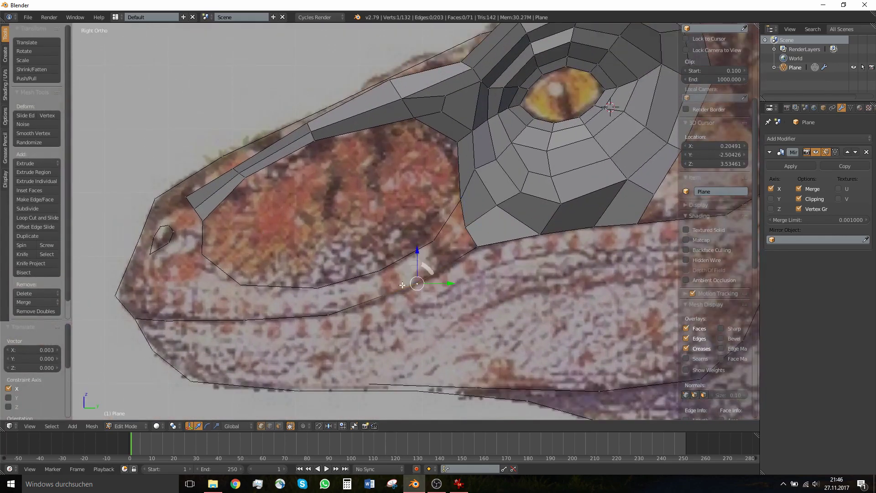
pyautogui.rightClick(240, 291)
pyautogui.keyDown('shift'); pyautogui.rightClick(245, 321); pyautogui.keyUp('shift')
pyautogui.keyDown('shift'); pyautogui.rightClick(318, 291); pyautogui.keyUp('shift')
pyautogui.keyDown('shift'); pyautogui.rightClick(327, 313); pyautogui.keyUp('shift')
pyautogui.keyDown('shift'); pyautogui.rightClick(381, 274); pyautogui.keyUp('shift')
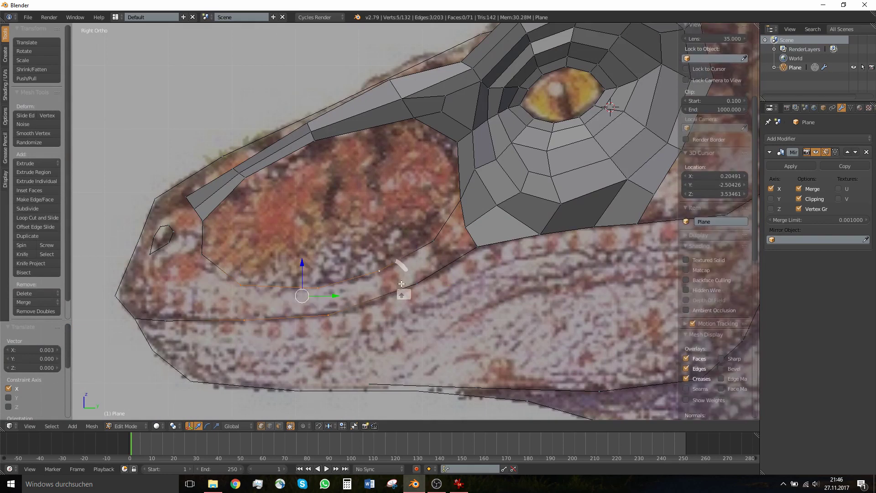
pyautogui.keyDown('shift'); pyautogui.rightClick(418, 287); pyautogui.keyUp('shift')
pyautogui.keyDown('shift'); pyautogui.rightClick(435, 245); pyautogui.keyUp('shift')
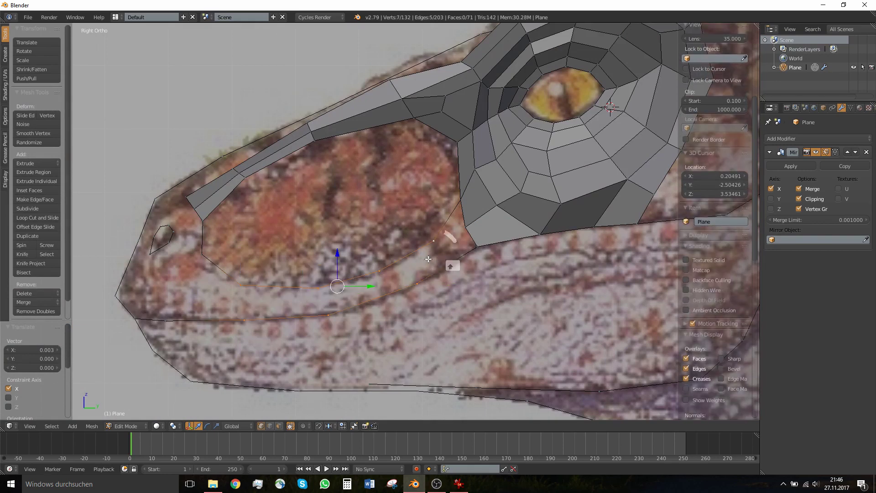
# Subdivide the mouth line segment in front of the cheek, adjust the new vertex and move the next vertex forward by Y -0.049, Z -0.022
pyautogui.rightClick(474, 252)
pyautogui.keyDown('shift'); pyautogui.rightClick(419, 286); pyautogui.keyUp('shift')
pyautogui.scroll(2, 396, 219)
pyautogui.press('w')
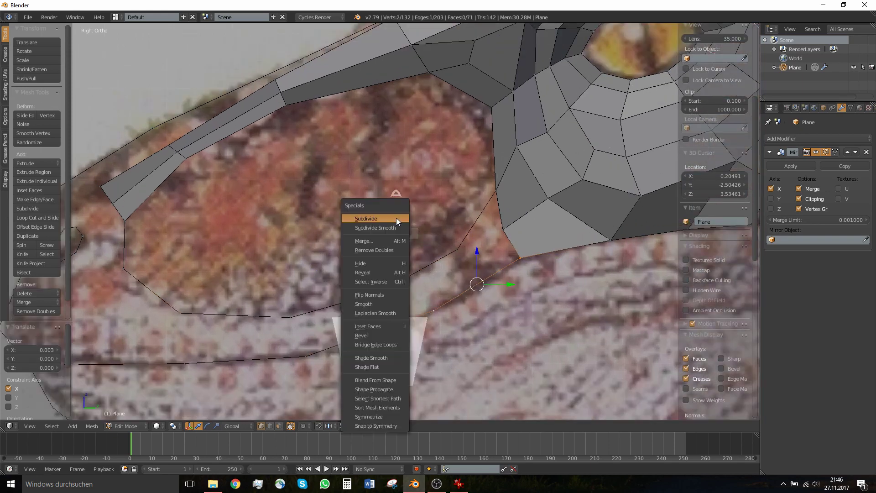
pyautogui.click(396, 219)
pyautogui.moveTo(472, 282); pyautogui.dragTo(464, 286, button='right')
pyautogui.moveTo(432, 315); pyautogui.dragTo(388, 334, button='right')
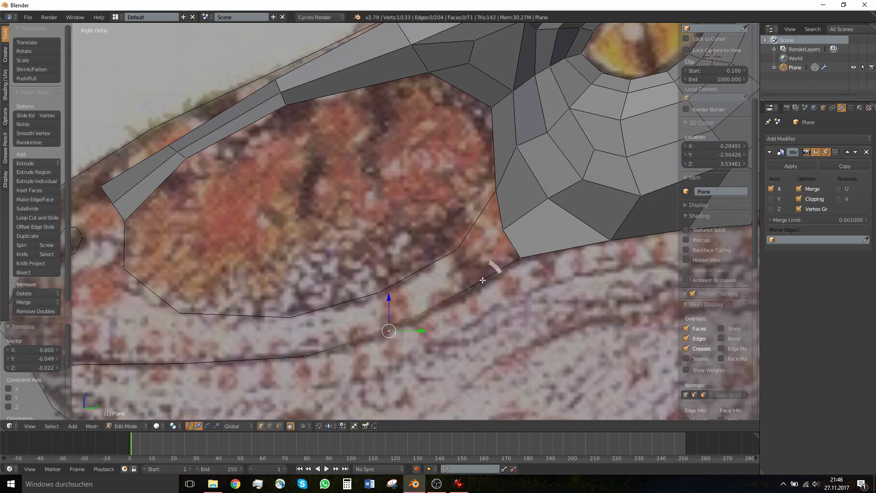
# Bridge the snout opening's lower edge and the mouth line below it with a strip of three faces using Bridge Edge Loops
pyautogui.keyDown('shift'); pyautogui.rightClick(470, 287); pyautogui.keyUp('shift')
pyautogui.keyDown('shift'); pyautogui.rightClick(458, 251); pyautogui.keyUp('shift')
pyautogui.keyDown('shift'); pyautogui.rightClick(379, 293); pyautogui.keyUp('shift')
pyautogui.keyDown('shift'); pyautogui.rightClick(292, 318); pyautogui.keyUp('shift')
pyautogui.keyDown('shift'); pyautogui.rightClick(304, 356); pyautogui.keyUp('shift')
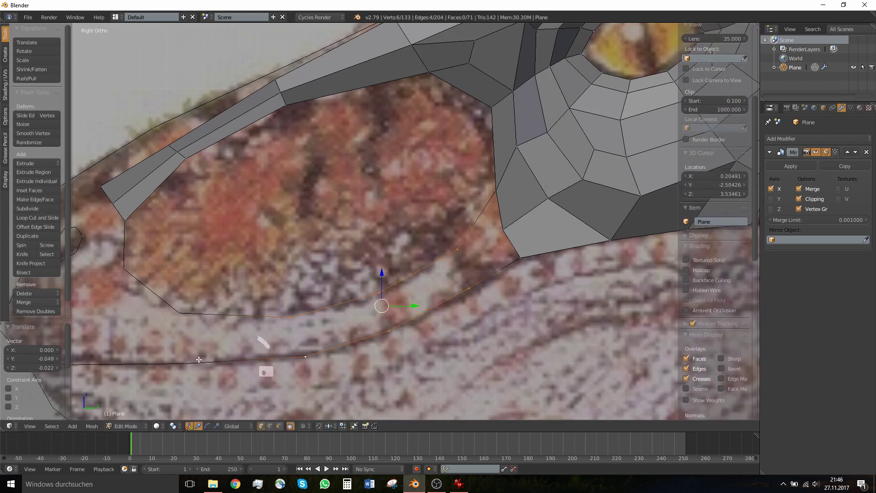
pyautogui.keyDown('shift'); pyautogui.rightClick(189, 366); pyautogui.keyUp('shift')
pyautogui.keyDown('shift'); pyautogui.rightClick(186, 322); pyautogui.keyUp('shift')
pyautogui.press('w')
pyautogui.click(224, 299)
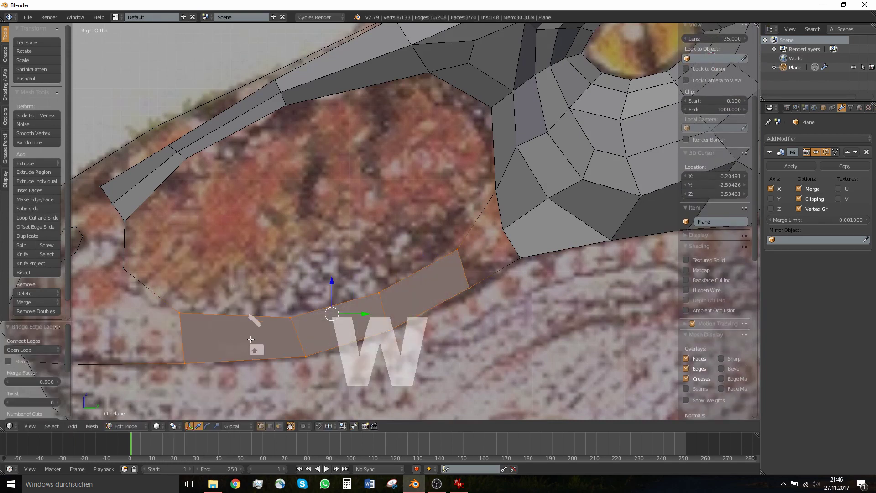
# Add one lengthwise loop cut through the middle of the lower snout strip and move the loop by X 0.005
pyautogui.hotkey('ctrl', 'r')
pyautogui.click(301, 339)
pyautogui.rightClick(301, 337)
pyautogui.moveTo(285, 335); pyautogui.dragTo(351, 325, button='middle')
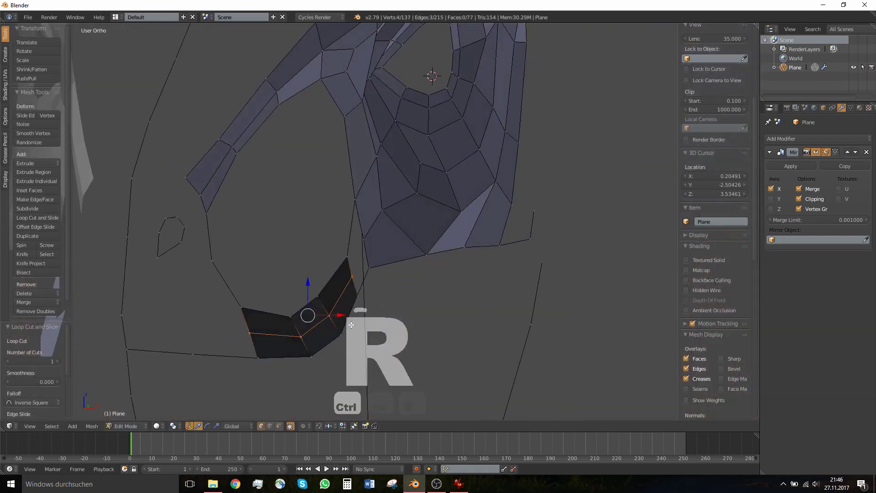
pyautogui.moveTo(342, 315); pyautogui.dragTo(348, 315)
# Fill the gap between the lower snout strip's rear end and the cheek's front edge, and split the face by connecting its middle vertices
pyautogui.moveTo(349, 315); pyautogui.dragTo(274, 319, button='middle')
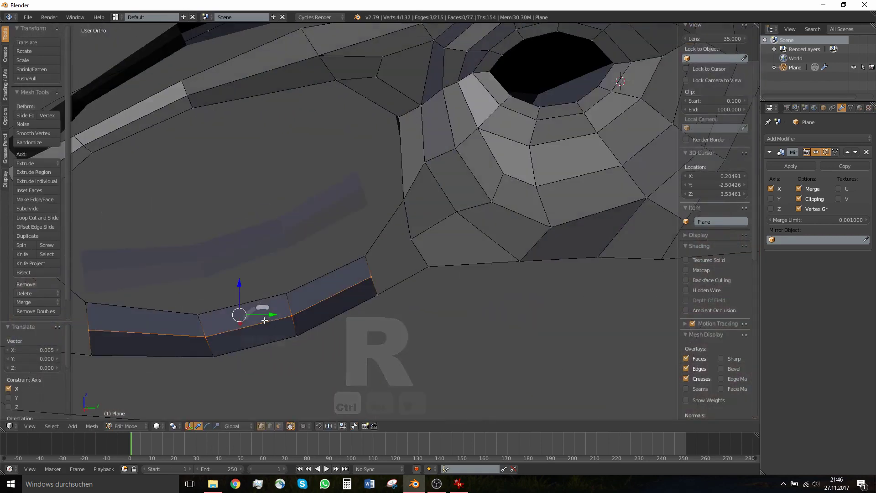
pyautogui.keyDown('alt'); pyautogui.rightClick(368, 267); pyautogui.keyUp('alt')
pyautogui.keyDown('shift'); pyautogui.rightClick(404, 199); pyautogui.keyUp('shift')
pyautogui.keyDown('shift'); pyautogui.rightClick(411, 239); pyautogui.keyUp('shift')
pyautogui.keyDown('shift'); pyautogui.rightClick(428, 265); pyautogui.keyUp('shift')
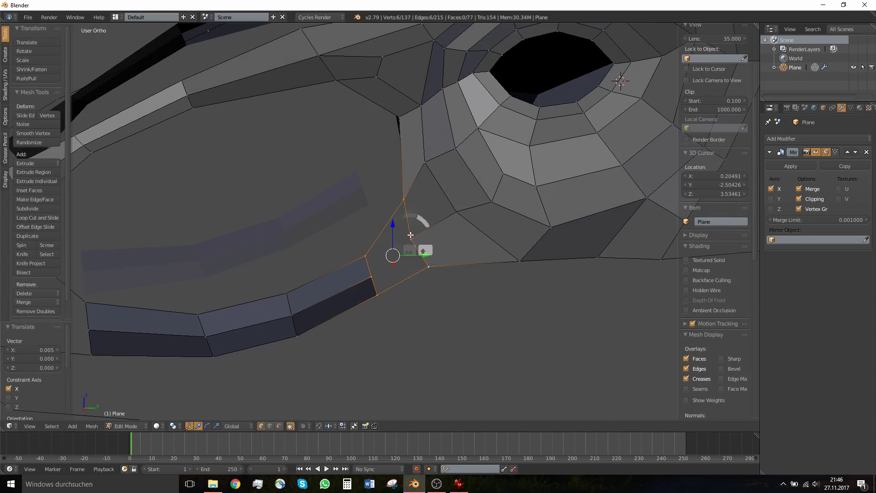
pyautogui.press('f')
pyautogui.rightClick(410, 235)
pyautogui.keyDown('shift'); pyautogui.rightClick(363, 278); pyautogui.keyUp('shift')
pyautogui.press('h')
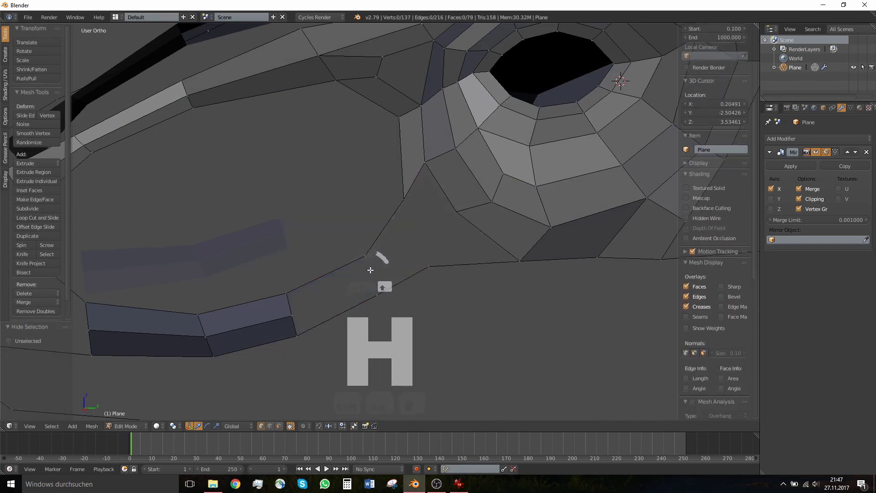
pyautogui.hotkey('ctrl', 'z')
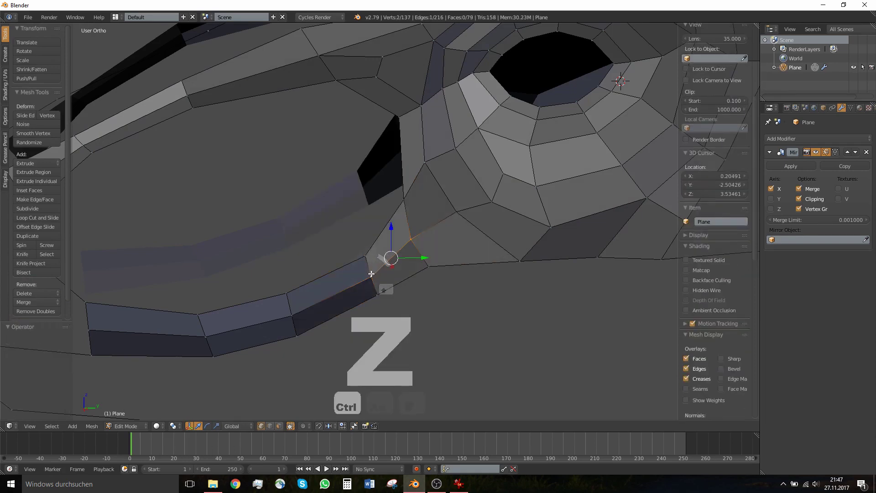
# Recalculate the normals of the linked head surface and inspect the shading in Object Mode
pyautogui.press('l')
pyautogui.hotkey('ctrl', 'n')
pyautogui.scroll(-5, 375, 272)
pyautogui.press('Tab')
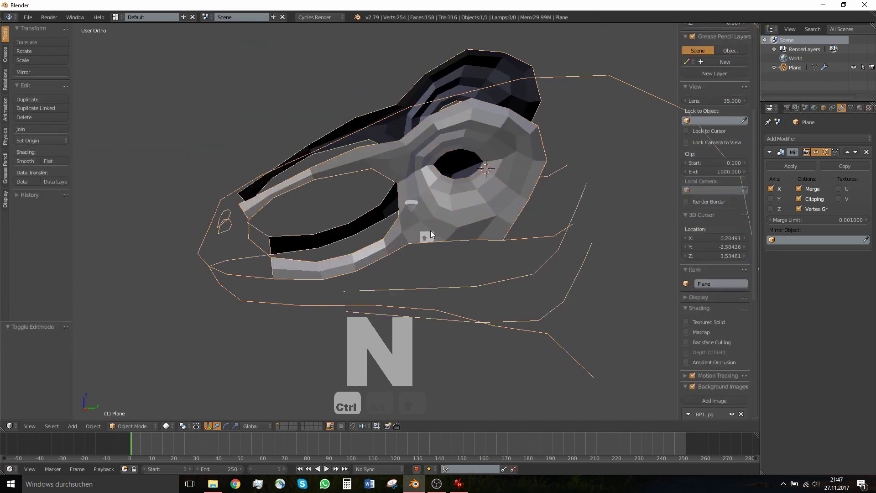
pyautogui.moveTo(430, 231); pyautogui.dragTo(464, 210, button='middle')
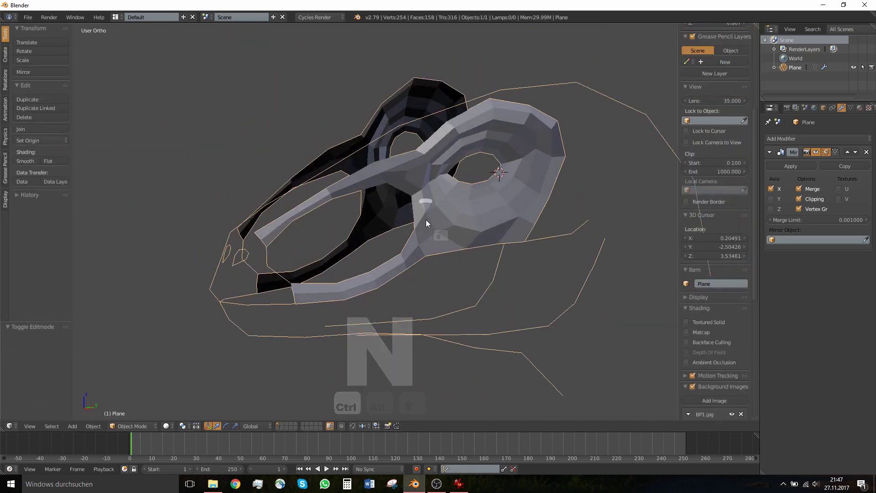
# Subdivide the short edge at the snout tip above the mouth line and nudge the new vertex onto the reference outline
pyautogui.press('KP_3')
pyautogui.scroll(4, 318, 293)
pyautogui.press('Tab')
pyautogui.scroll(2, 298, 302)
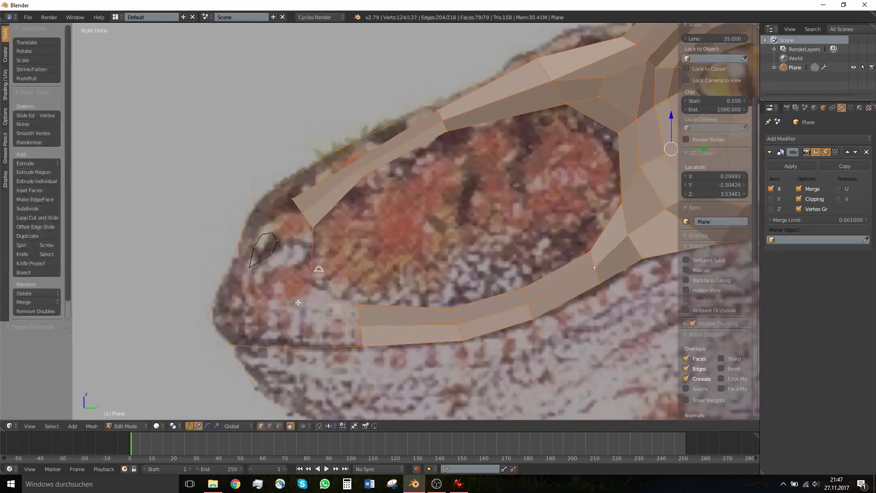
pyautogui.rightClick(209, 320)
pyautogui.keyDown('shift'); pyautogui.rightClick(233, 344); pyautogui.keyUp('shift')
pyautogui.press('w')
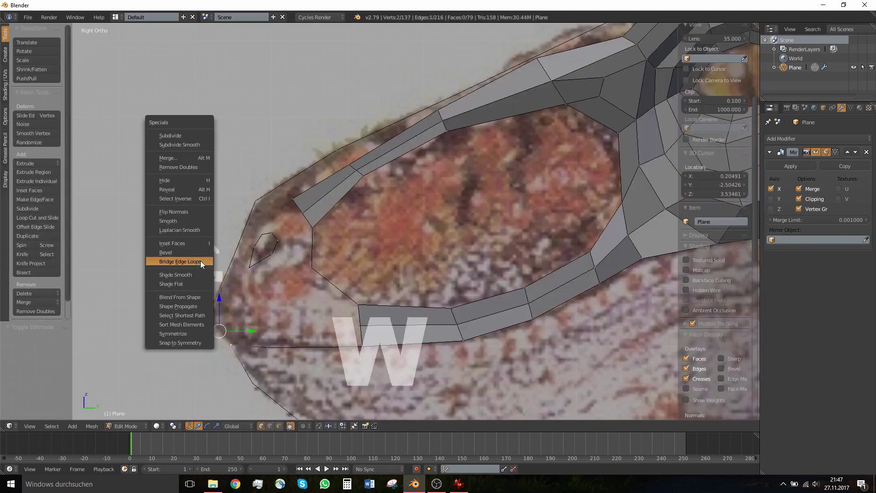
pyautogui.click(194, 135)
pyautogui.moveTo(206, 323)
pyautogui.mouseDown(button='right')
pyautogui.moveTo(208, 306)
pyautogui.moveTo(212, 326)
pyautogui.mouseUp(button='right')
# Extrude the mouth line vertex behind the snout tip by Y -0.015, Z 0.020, and extrude a second vertex straight up from it
pyautogui.rightClick(266, 350)
pyautogui.press('e')
pyautogui.press('e')
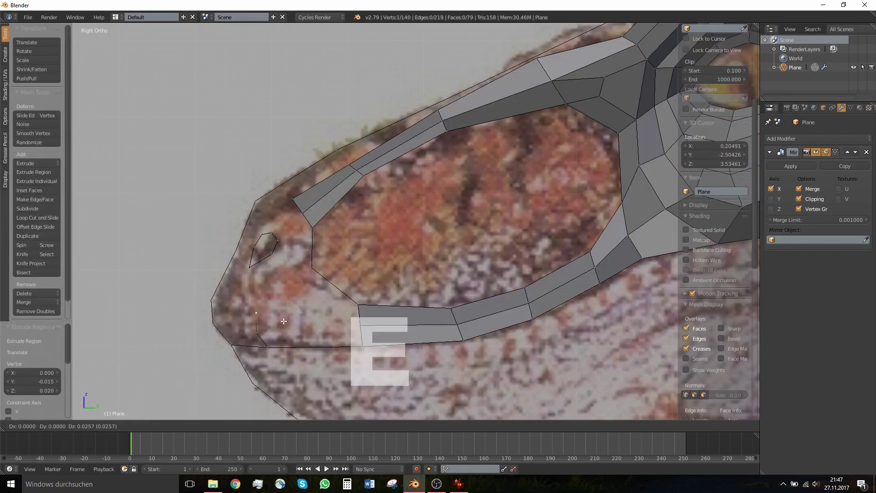
pyautogui.click(272, 318)
# Fill four quads from the snout tip through the extruded vertices to the front end of the lower snout strip
pyautogui.keyDown('shift'); pyautogui.rightClick(211, 301); pyautogui.keyUp('shift')
pyautogui.keyDown('shift'); pyautogui.rightClick(213, 325); pyautogui.keyUp('shift')
pyautogui.keyDown('shift'); pyautogui.rightClick(253, 332); pyautogui.keyUp('shift')
pyautogui.press('f')
pyautogui.keyDown('shift'); pyautogui.rightClick(264, 346); pyautogui.keyUp('shift')
pyautogui.press('f')
pyautogui.keyDown('shift'); pyautogui.rightClick(359, 326); pyautogui.keyUp('shift')
pyautogui.press('f')
pyautogui.keyDown('shift'); pyautogui.rightClick(261, 332); pyautogui.keyUp('shift')
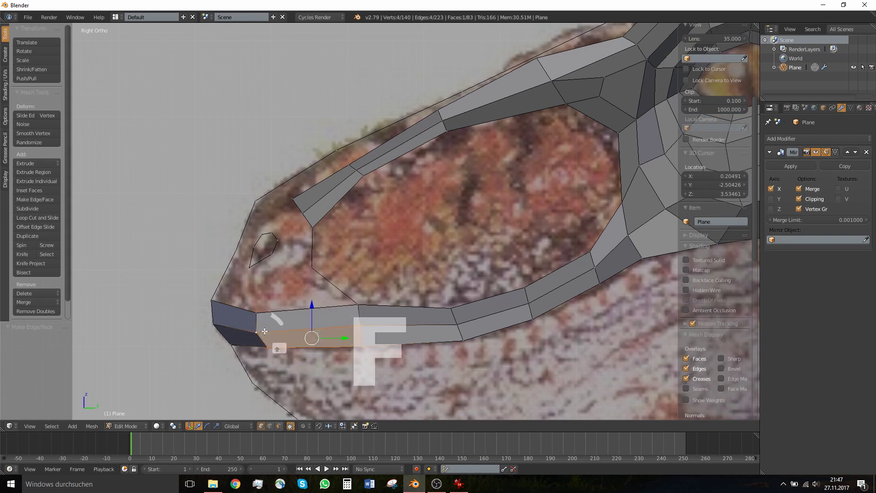
pyautogui.press('f')
# Raise the upper extruded vertex by Z 0.010 and fill a quad above the strip up to the nostril's lower tip and snout opening
pyautogui.moveTo(258, 314); pyautogui.dragTo(260, 321, button='right')
pyautogui.rightClick(314, 263)
pyautogui.scroll(1, 312, 270)
pyautogui.keyDown('shift'); pyautogui.rightClick(350, 319); pyautogui.keyUp('shift')
pyautogui.keyDown('shift'); pyautogui.rightClick(232, 322); pyautogui.keyUp('shift')
pyautogui.keyDown('shift'); pyautogui.rightClick(224, 279); pyautogui.keyUp('shift')
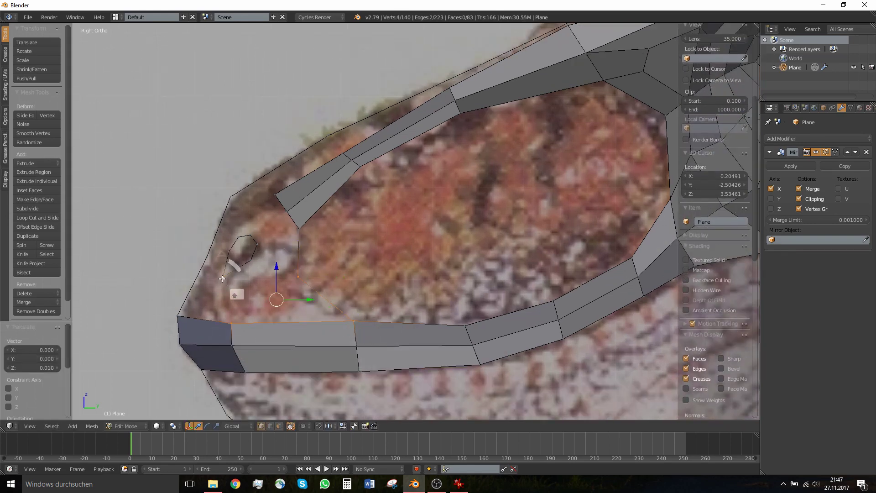
pyautogui.press('f')
# Subdivide the front profile edge above the snout tip and reposition the profile vertices along the reference outline
pyautogui.rightClick(179, 314)
pyautogui.keyDown('shift'); pyautogui.rightClick(204, 258); pyautogui.keyUp('shift')
pyautogui.press('e')
pyautogui.hotkey('ctrl', 'z')
pyautogui.press('w')
pyautogui.click(186, 234)
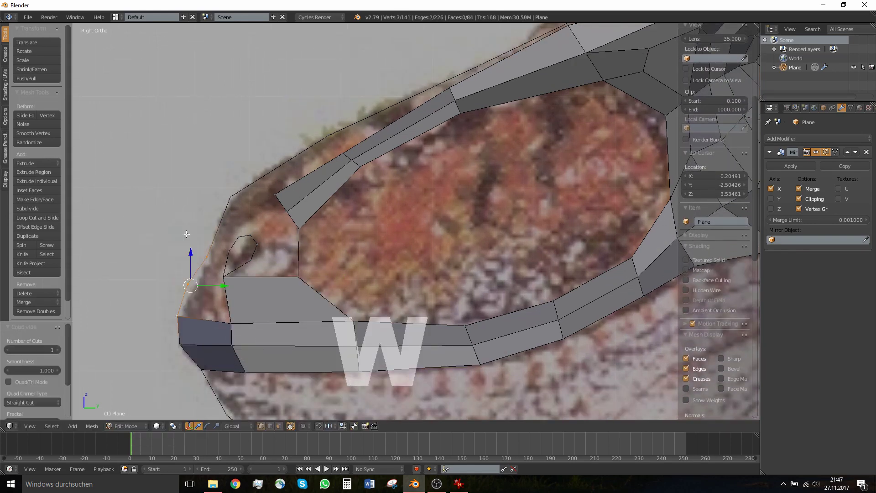
pyautogui.moveTo(194, 285); pyautogui.dragTo(189, 281, button='right')
pyautogui.moveTo(205, 257); pyautogui.dragTo(209, 240, button='right')
pyautogui.moveTo(193, 277); pyautogui.dragTo(198, 274, button='right')
# Fill a quad between the front profile edge and the face below the nostril
pyautogui.keyDown('shift'); pyautogui.rightClick(224, 277); pyautogui.keyUp('shift')
pyautogui.keyDown('shift'); pyautogui.rightClick(233, 323); pyautogui.keyUp('shift')
pyautogui.keyDown('shift'); pyautogui.rightClick(180, 316); pyautogui.keyUp('shift')
pyautogui.press('f')
# Recalculate the normals of the linked head surface including the new snout tip faces, and check the shading in Object Mode
pyautogui.scroll(2, 207, 309)
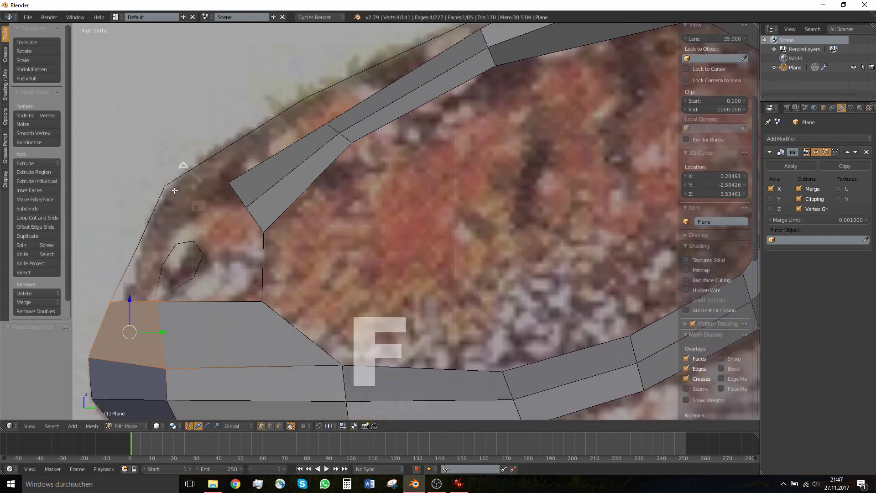
pyautogui.scroll(-4, 283, 278)
pyautogui.press('Tab')
pyautogui.press('Tab')
pyautogui.press('l')
pyautogui.press('Tab')
pyautogui.scroll(1, 263, 276)
pyautogui.press('Tab')
pyautogui.hotkey('ctrl', 'n')
pyautogui.press('Tab')
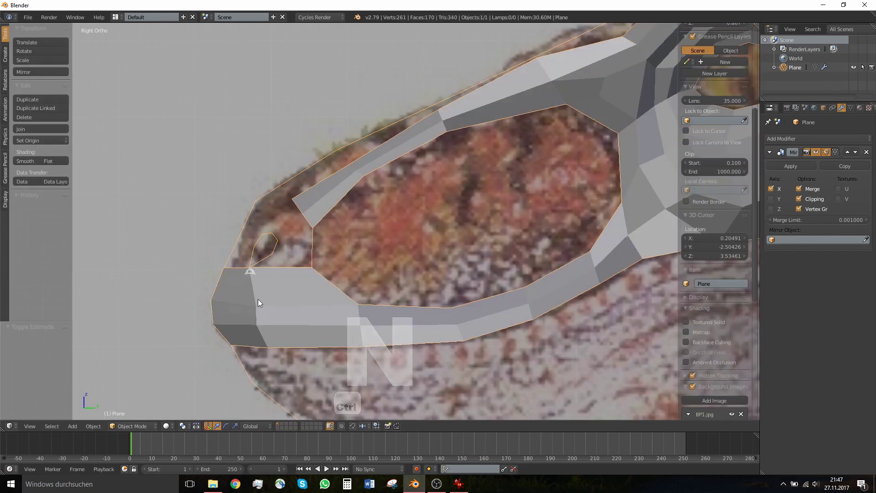
# Add a vertical loop cut through the faces between the snout tip and the snout opening, and move it by X 0.006
pyautogui.moveTo(259, 300); pyautogui.dragTo(363, 326, button='middle')
pyautogui.press('Tab')
pyautogui.hotkey('ctrl', 'r')
pyautogui.doubleClick(285, 303)
pyautogui.moveTo(327, 305); pyautogui.dragTo(330, 307)
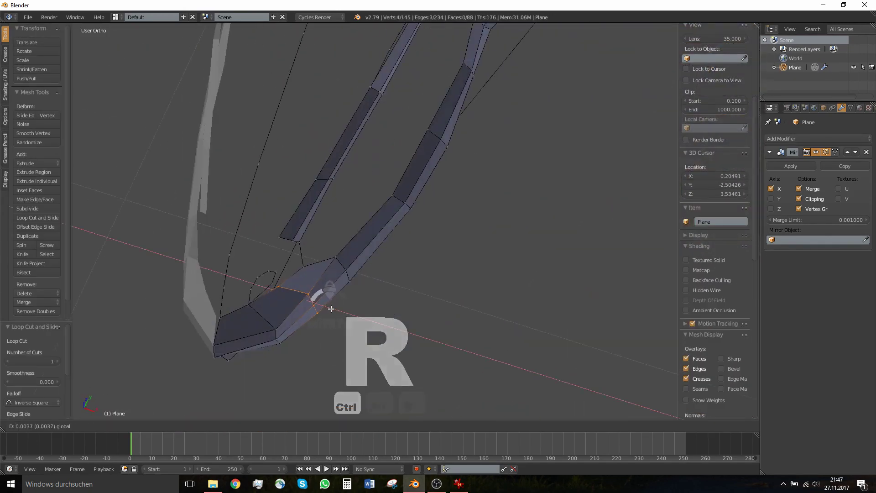
# Fill a quad between the nostril's rear edge and the front edge of the snout opening
pyautogui.moveTo(331, 307); pyautogui.dragTo(268, 245, button='middle')
pyautogui.press('KP_3')
pyautogui.scroll(4, 260, 233)
pyautogui.keyDown('shift'); pyautogui.moveTo(199, 243); pyautogui.dragTo(229, 271, button='middle'); pyautogui.keyUp('shift')
pyautogui.rightClick(225, 276)
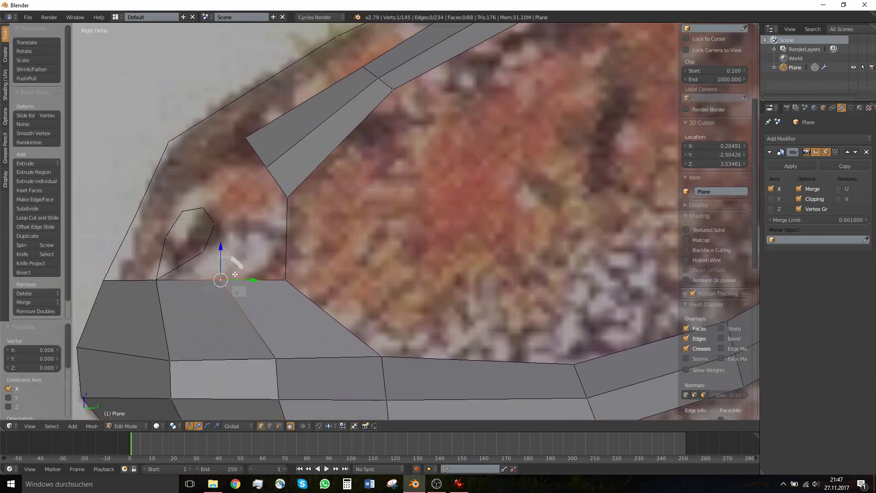
pyautogui.rightClick(210, 251)
pyautogui.keyDown('shift'); pyautogui.rightClick(286, 280); pyautogui.keyUp('shift')
pyautogui.press('f')
pyautogui.keyDown('shift'); pyautogui.rightClick(216, 224); pyautogui.keyUp('shift')
pyautogui.keyDown('shift'); pyautogui.rightClick(287, 197); pyautogui.keyUp('shift')
pyautogui.press('f')
# Divide the quad behind the nostril with two loop cuts and adjust the new vertices to follow the nostril's curve
pyautogui.hotkey('ctrl', 'r')
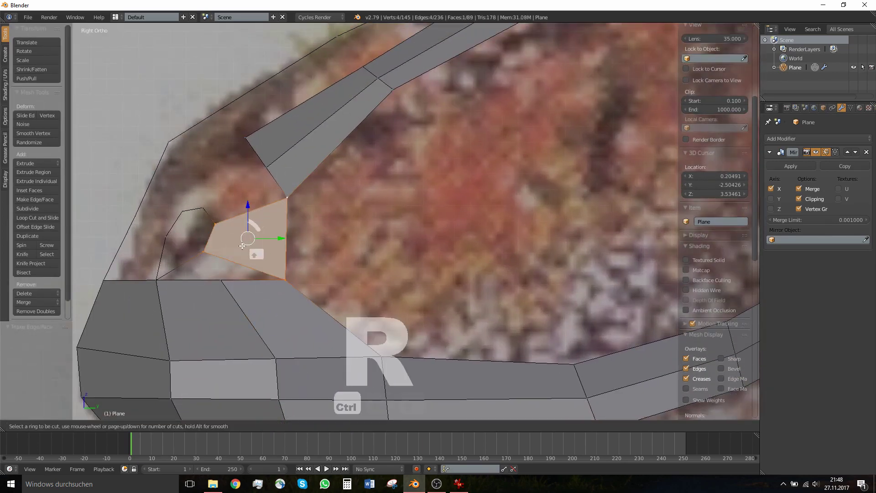
pyautogui.doubleClick(243, 246)
pyautogui.moveTo(247, 265); pyautogui.dragTo(237, 250, button='right')
pyautogui.moveTo(250, 213); pyautogui.dragTo(238, 218, button='right')
pyautogui.hotkey('ctrl', 'r')
pyautogui.doubleClick(257, 224)
pyautogui.moveTo(257, 264); pyautogui.dragTo(258, 254, button='right')
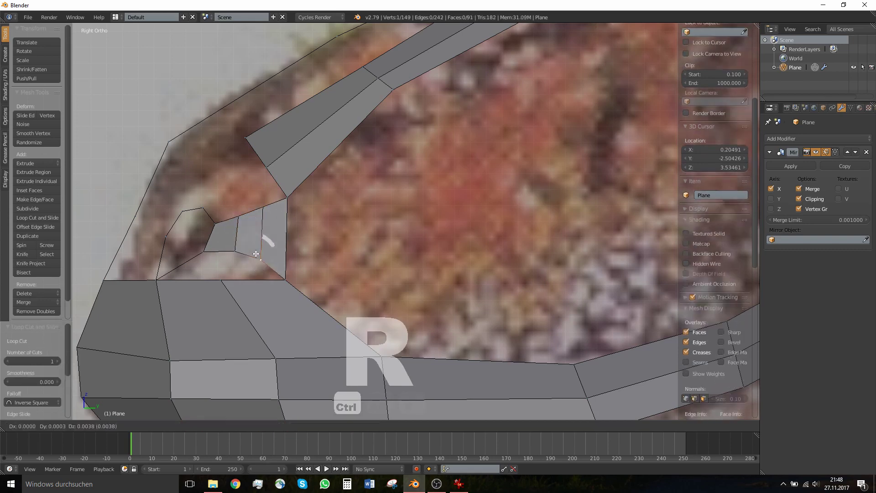
# Fill two quads closing the gap between the faces behind the nostril and the snout faces below
pyautogui.keyDown('shift'); pyautogui.rightClick(237, 252); pyautogui.keyUp('shift')
pyautogui.keyDown('shift'); pyautogui.rightClick(223, 279); pyautogui.keyUp('shift')
pyautogui.keyDown('shift'); pyautogui.rightClick(273, 281); pyautogui.keyUp('shift')
pyautogui.press('f')
pyautogui.rightClick(235, 252)
pyautogui.keyDown('shift'); pyautogui.rightClick(227, 275); pyautogui.keyUp('shift')
pyautogui.press('f')
# Shift the loop vertex below the nostril outward along X and move the nostril's lower tip vertex by X 0.004
pyautogui.moveTo(196, 270); pyautogui.dragTo(217, 333, button='middle')
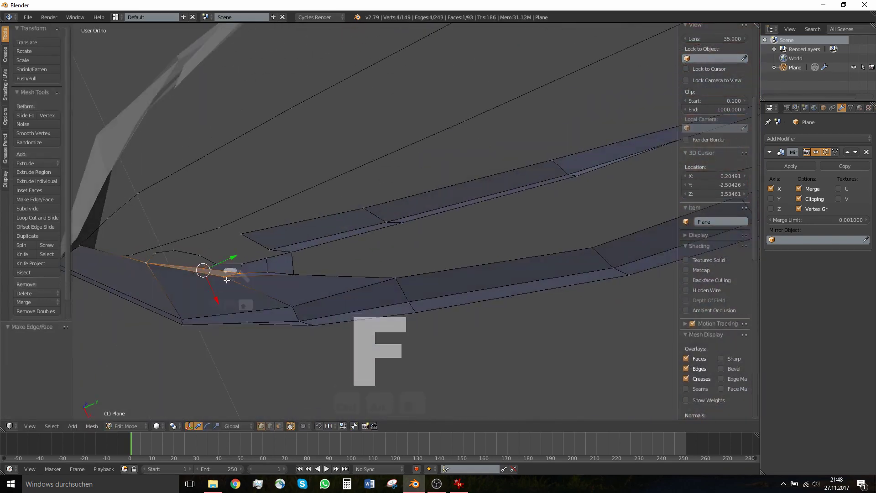
pyautogui.rightClick(226, 280)
pyautogui.moveTo(232, 295); pyautogui.dragTo(235, 302)
pyautogui.rightClick(147, 264)
pyautogui.moveTo(148, 283); pyautogui.dragTo(174, 265, button='middle')
pyautogui.moveTo(171, 276); pyautogui.dragTo(176, 277)
pyautogui.moveTo(177, 278); pyautogui.dragTo(239, 283, button='middle')
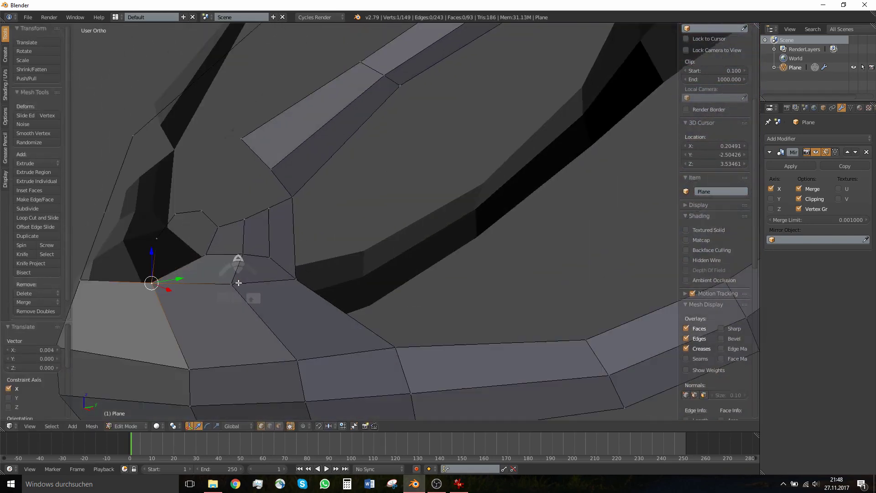
# Knife a cut below the nostril from the loop vertex behind it across the front snout faces to the upper edge near the profile
pyautogui.scroll(-1, 221, 272)
pyautogui.scroll(1, 221, 269)
pyautogui.press('k')
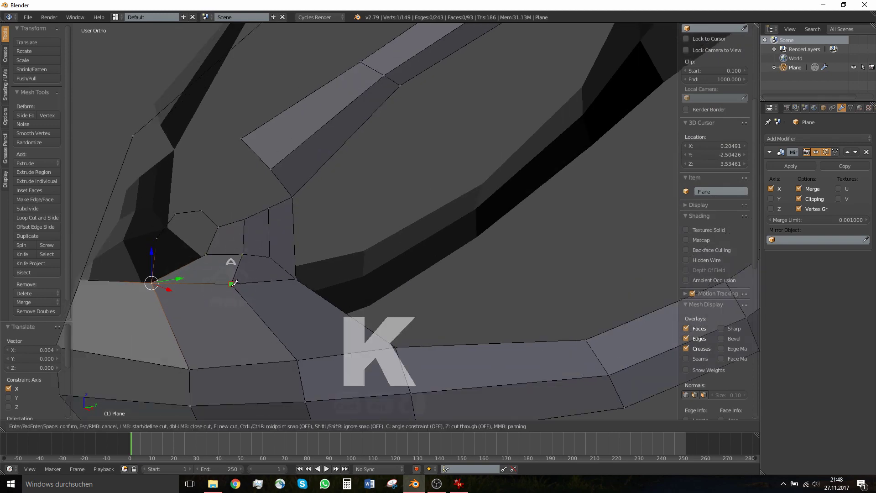
pyautogui.click(232, 283)
pyautogui.click(166, 316)
pyautogui.click(114, 306)
pyautogui.click(108, 281)
pyautogui.press('Return')
pyautogui.scroll(-1, 161, 300)
pyautogui.rightClick(159, 293)
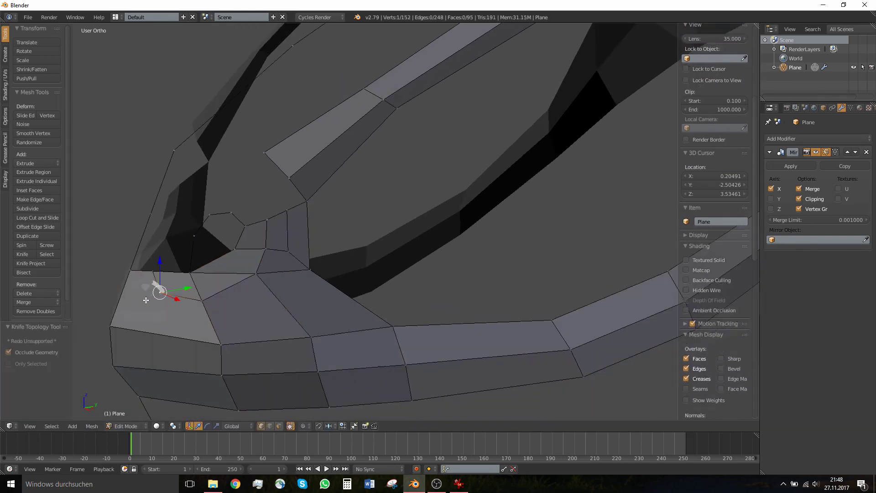
# Connect the front cut vertex to the profile corner with an edge and move the cut vertex by Y -0.004
pyautogui.keyDown('shift'); pyautogui.rightClick(110, 326); pyautogui.keyUp('shift')
pyautogui.press('j')
pyautogui.moveTo(200, 298); pyautogui.dragTo(139, 292, button='middle')
pyautogui.moveTo(128, 279); pyautogui.dragTo(119, 300, button='right')
# Knife a cut from the edge below the nostril's rear to the lower snout vertex and slide the new vertex by factor 0.119
pyautogui.moveTo(155, 283); pyautogui.dragTo(210, 289, button='middle')
pyautogui.rightClick(210, 290)
pyautogui.press('k')
pyautogui.click(205, 299)
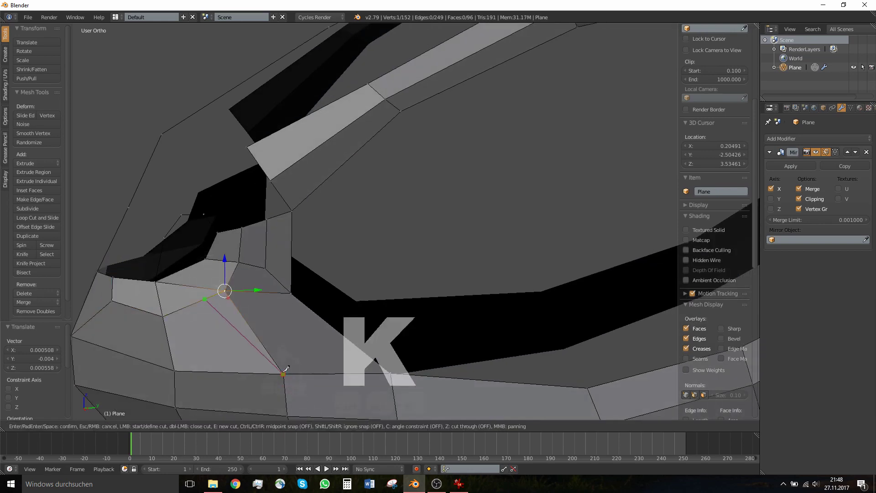
pyautogui.click(283, 372)
pyautogui.press('Return')
pyautogui.rightClick(206, 300)
pyautogui.press('g')
pyautogui.press('g')
pyautogui.click(215, 308)
# Dissolve the edge running from the nostril's lower front vertex back to the loop vertex
pyautogui.rightClick(219, 293)
pyautogui.keyDown('shift'); pyautogui.rightClick(216, 303); pyautogui.keyUp('shift')
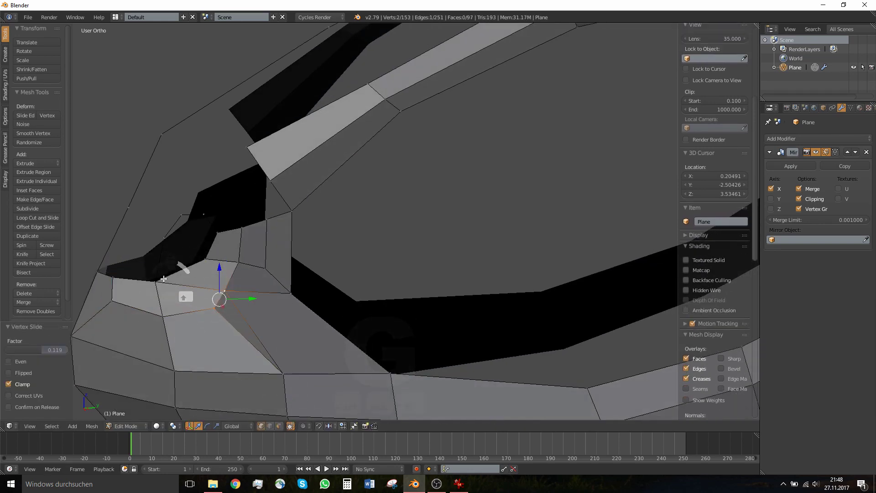
pyautogui.rightClick(163, 282)
pyautogui.keyDown('shift'); pyautogui.rightClick(225, 292); pyautogui.keyUp('shift')
pyautogui.press('x')
pyautogui.click(232, 351)
# Examine the corner vertices around the large face directly below the nostril
pyautogui.rightClick(215, 304)
pyautogui.keyDown('shift'); pyautogui.rightClick(208, 266); pyautogui.keyUp('shift')
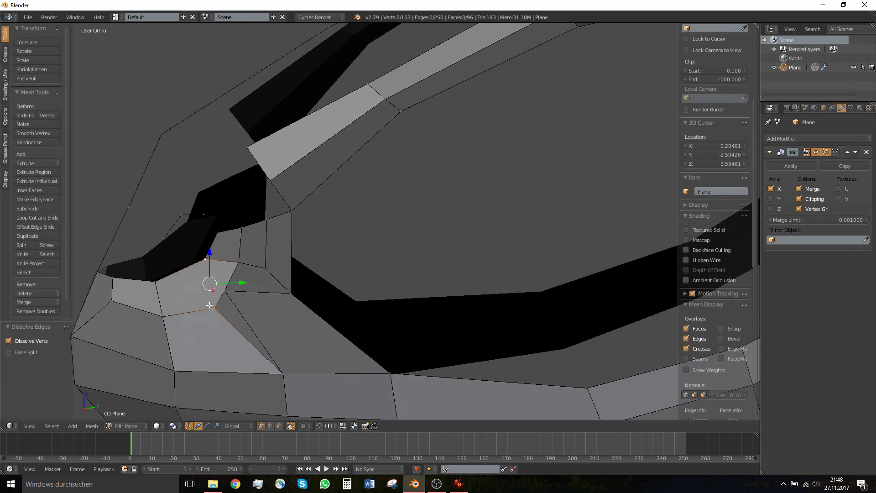
pyautogui.scroll(2, 318, 265)
pyautogui.keyDown('shift'); pyautogui.moveTo(198, 308); pyautogui.dragTo(336, 303, button='middle'); pyautogui.keyUp('shift')
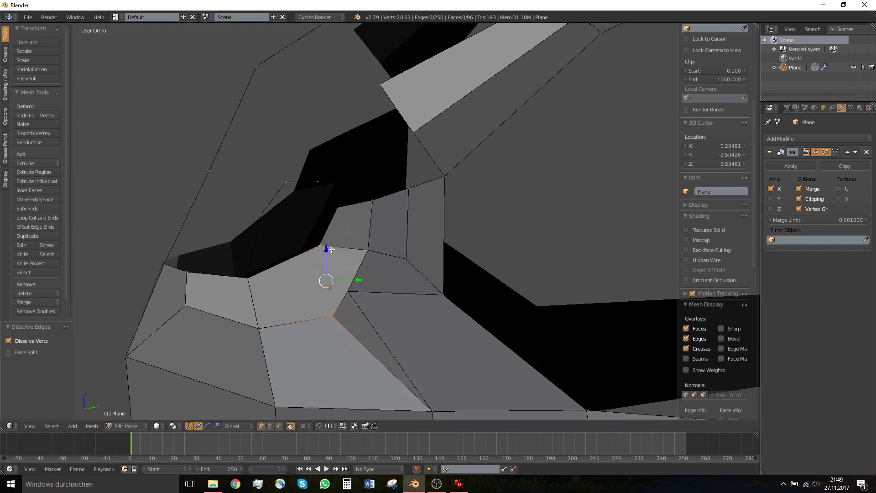
pyautogui.keyDown('shift'); pyautogui.rightClick(359, 251); pyautogui.keyUp('shift')
pyautogui.keyDown('shift'); pyautogui.rightClick(347, 294); pyautogui.keyUp('shift')
pyautogui.keyDown('shift'); pyautogui.rightClick(261, 339); pyautogui.keyUp('shift')
pyautogui.keyDown('shift'); pyautogui.rightClick(252, 289); pyautogui.keyUp('shift')
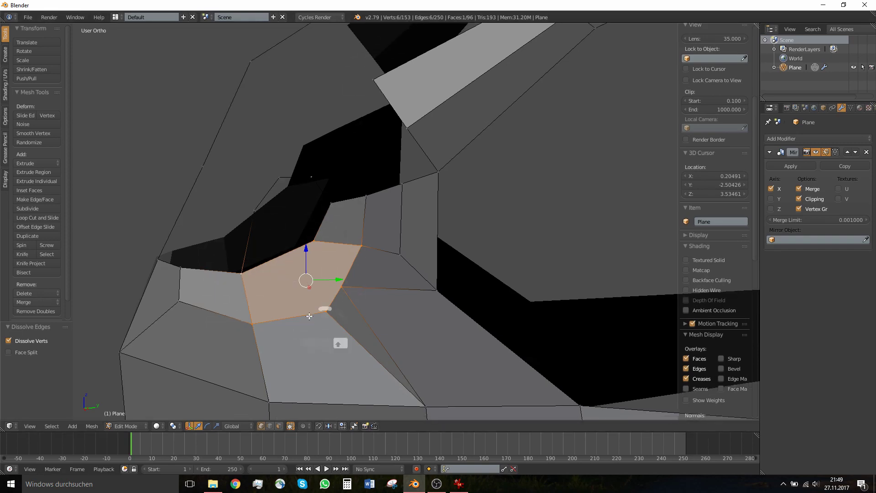
pyautogui.keyDown('shift'); pyautogui.moveTo(326, 323); pyautogui.dragTo(286, 282, button='middle'); pyautogui.keyUp('shift')
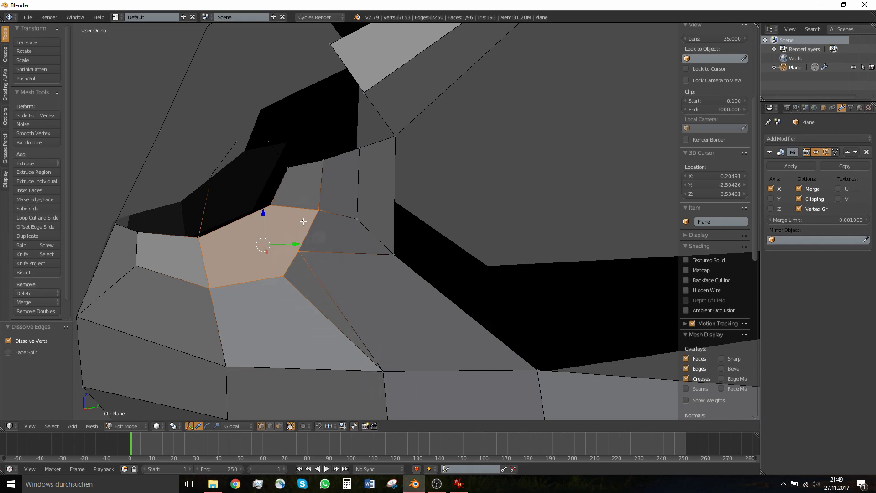
pyautogui.moveTo(303, 222); pyautogui.dragTo(286, 259, button='middle')
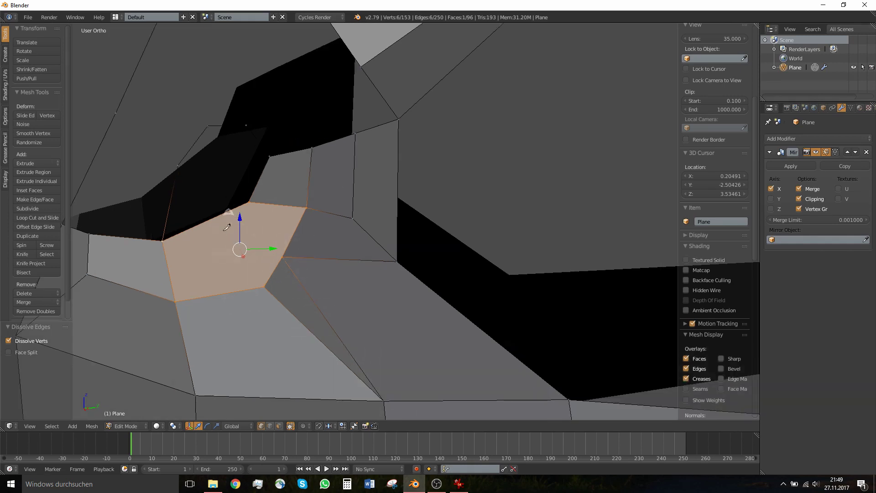
# Knife an edge from the nostril's lower rim to the loop vertex, slide the rim vertex by factor 0.155 and nudge the loop vertex backward
pyautogui.press('k')
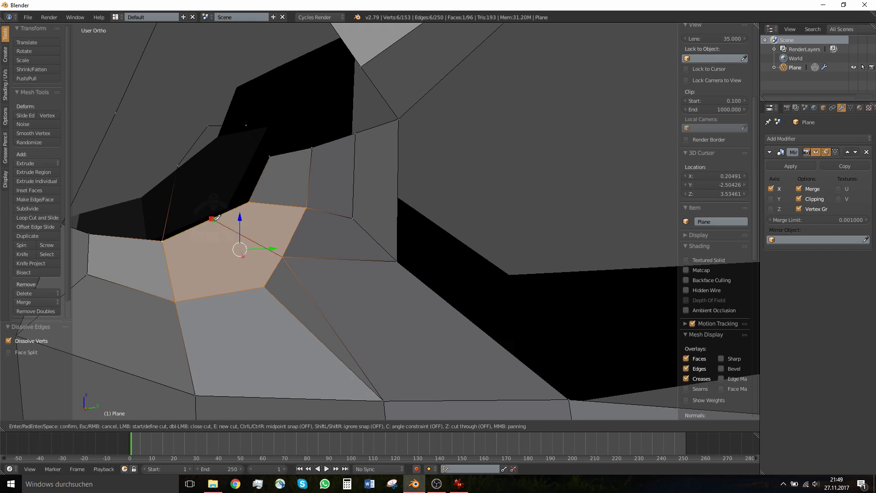
pyautogui.press('Return')
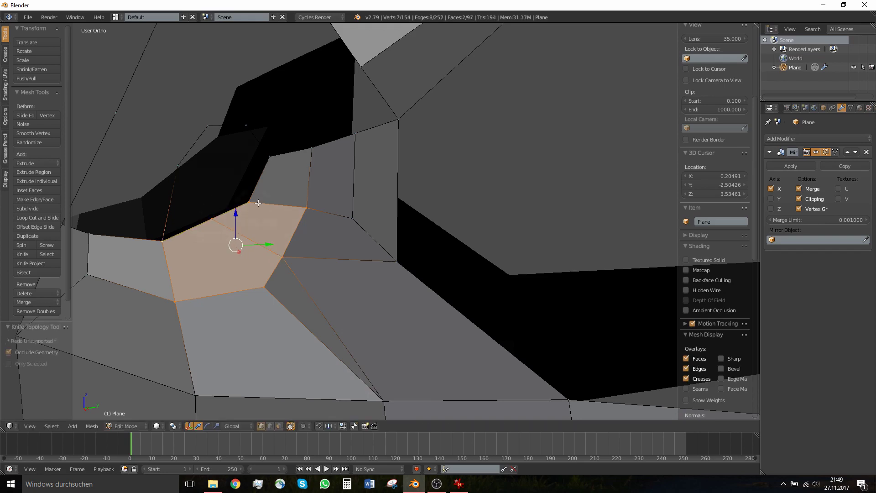
pyautogui.rightClick(208, 225)
pyautogui.press('g')
pyautogui.press('g')
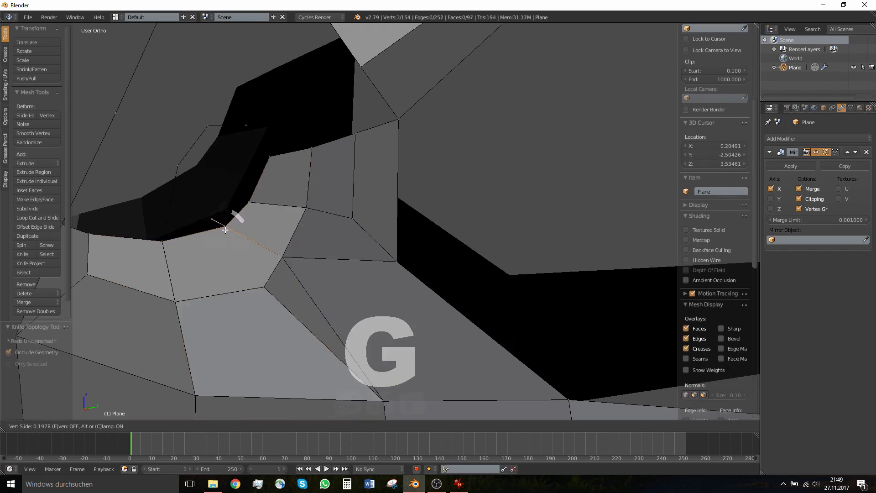
pyautogui.click(222, 228)
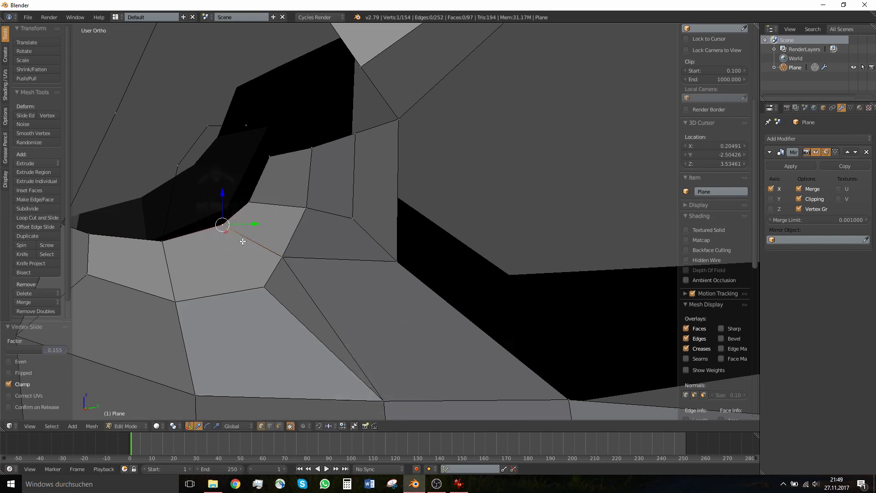
pyautogui.press('g')
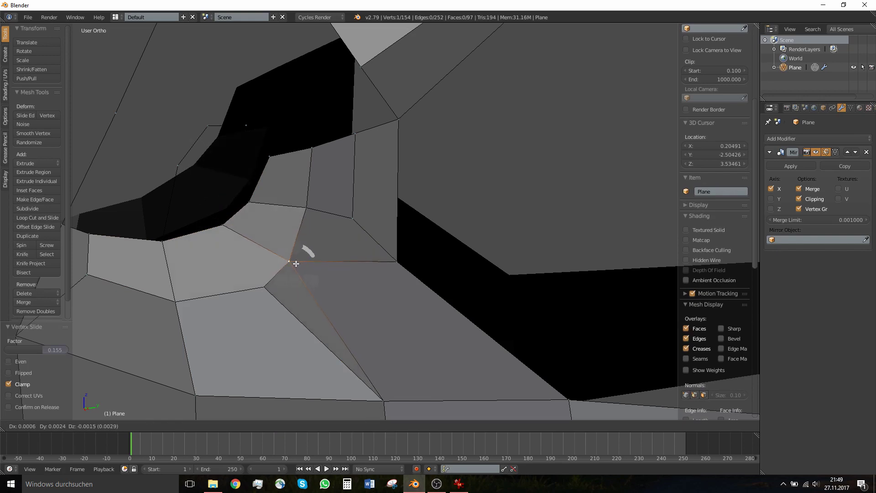
pyautogui.click(295, 264)
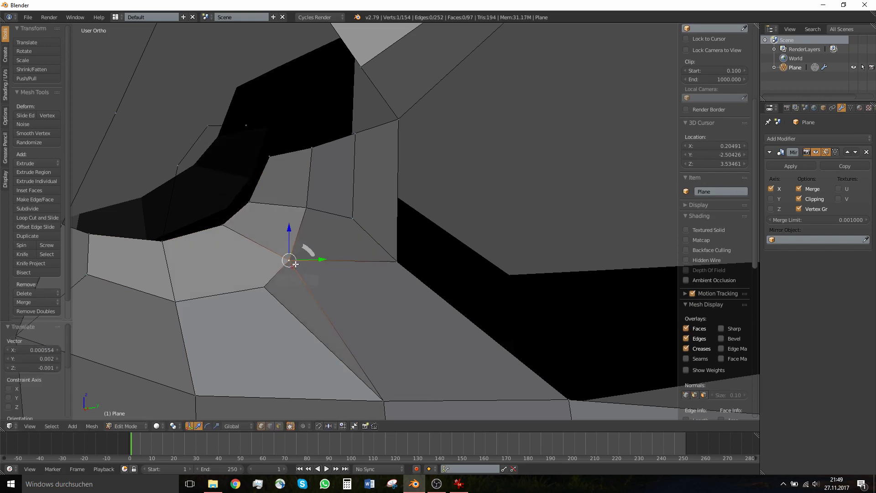
# Merge the loop vertex behind the nostril into the neighbouring cut vertex below it using At Last, collapsing the narrow triangle
pyautogui.keyDown('shift'); pyautogui.rightClick(225, 234); pyautogui.keyUp('shift')
pyautogui.keyDown('shift'); pyautogui.rightClick(171, 247); pyautogui.keyUp('shift')
pyautogui.keyDown('shift'); pyautogui.rightClick(263, 287); pyautogui.keyUp('shift')
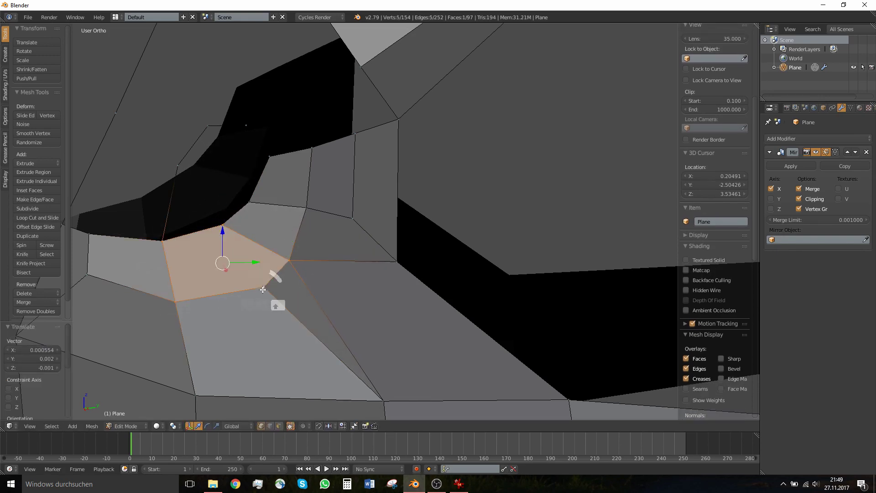
pyautogui.rightClick(289, 264)
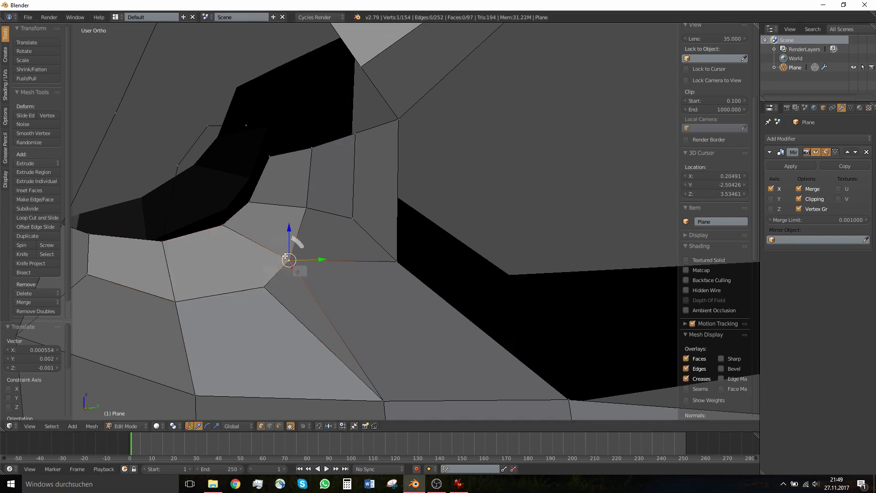
pyautogui.keyDown('shift'); pyautogui.rightClick(265, 289); pyautogui.keyUp('shift')
pyautogui.keyDown('shift'); pyautogui.rightClick(388, 395); pyautogui.keyUp('shift')
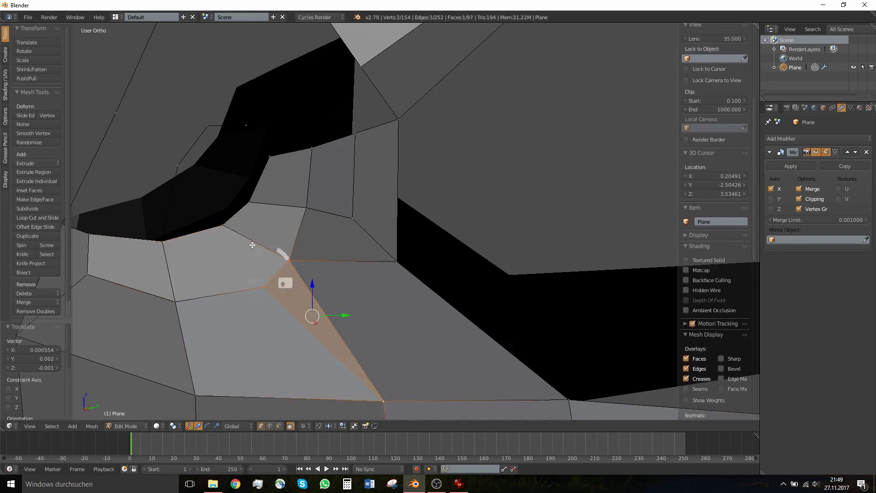
pyautogui.rightClick(222, 226)
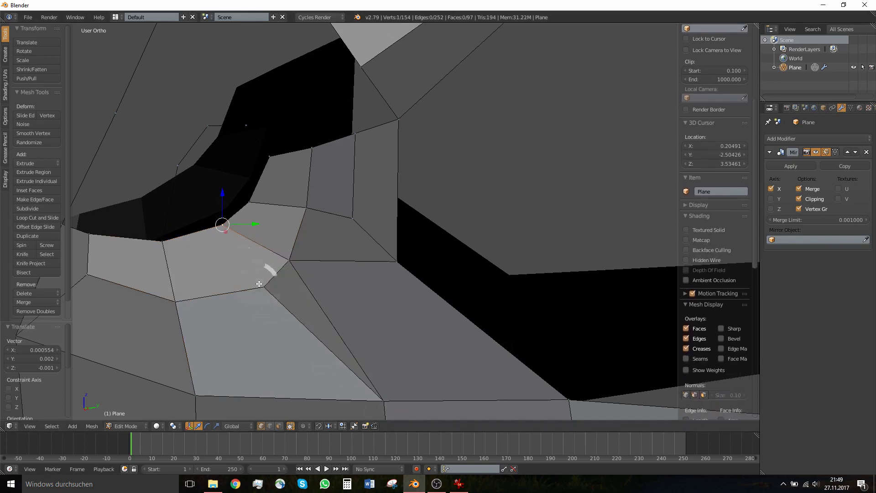
pyautogui.keyDown('shift'); pyautogui.rightClick(289, 261); pyautogui.keyUp('shift')
pyautogui.hotkey('alt', 'm')
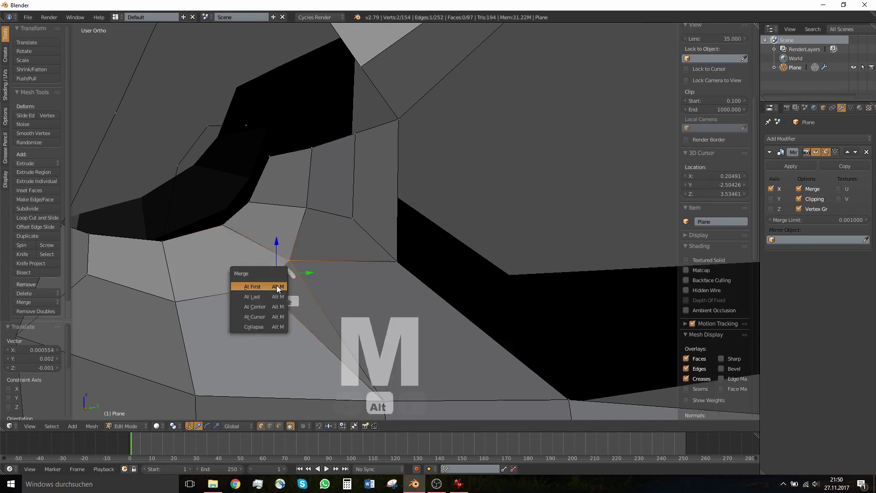
pyautogui.click(277, 296)
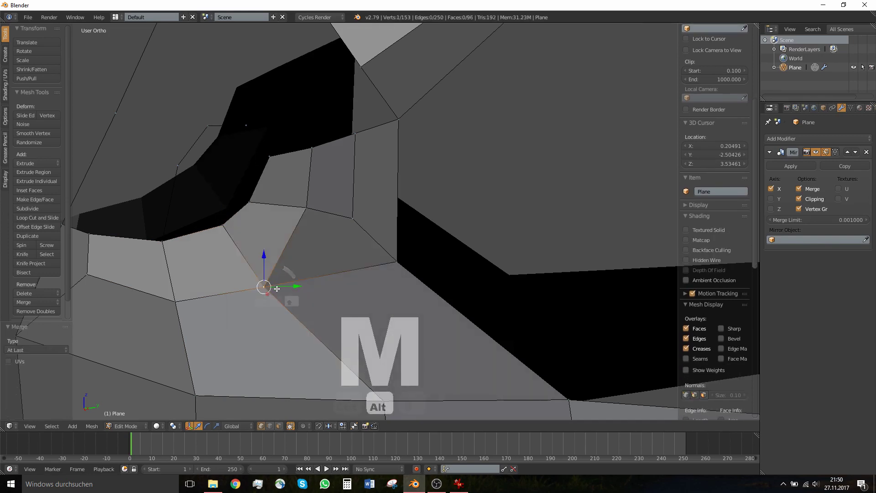
# Add a vertical loop cut through the front snout faces and shift it by Y -0.006 and Z 0.002
pyautogui.scroll(-3, 277, 288)
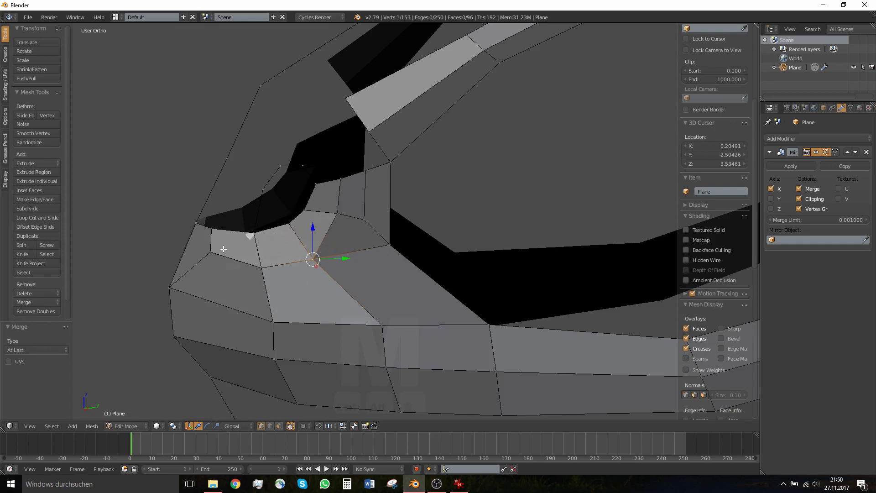
pyautogui.moveTo(340, 294); pyautogui.dragTo(305, 316, button='middle')
pyautogui.hotkey('ctrl', 'r')
pyautogui.click(288, 315)
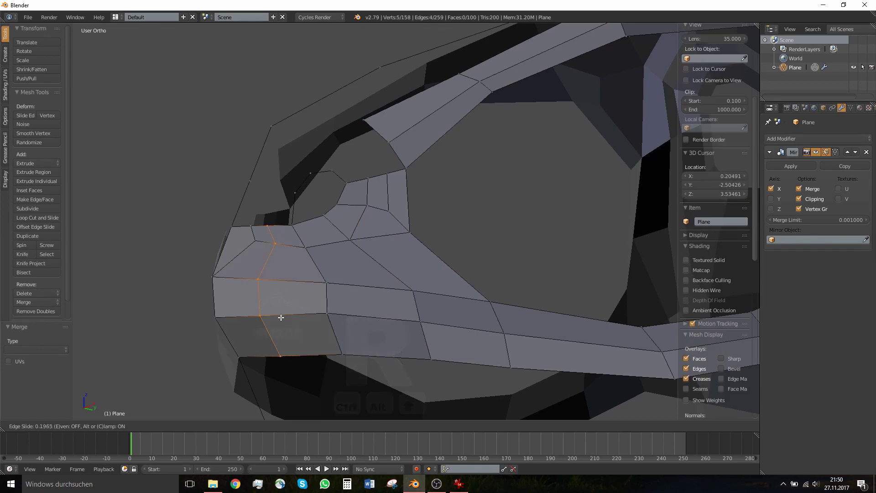
pyautogui.click(289, 317)
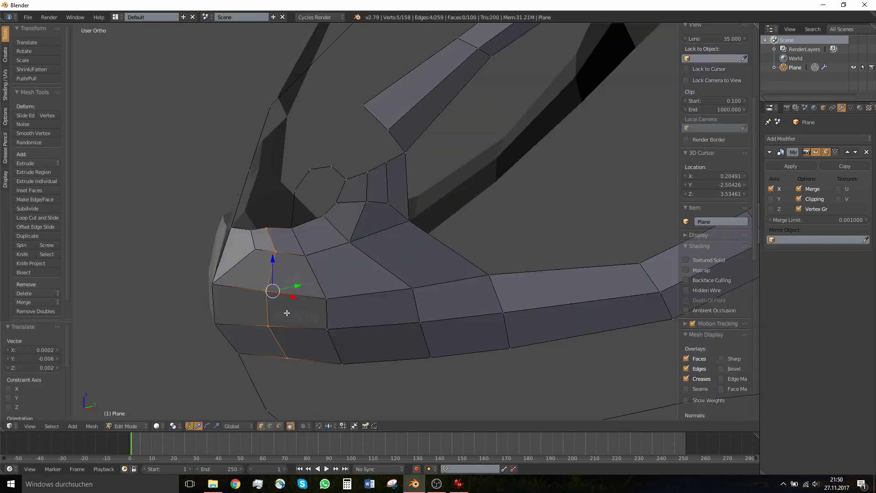
# Move the upper front vertex at the snout tip -0.016 along X onto the mirror plane
pyautogui.scroll(3, 170, 237)
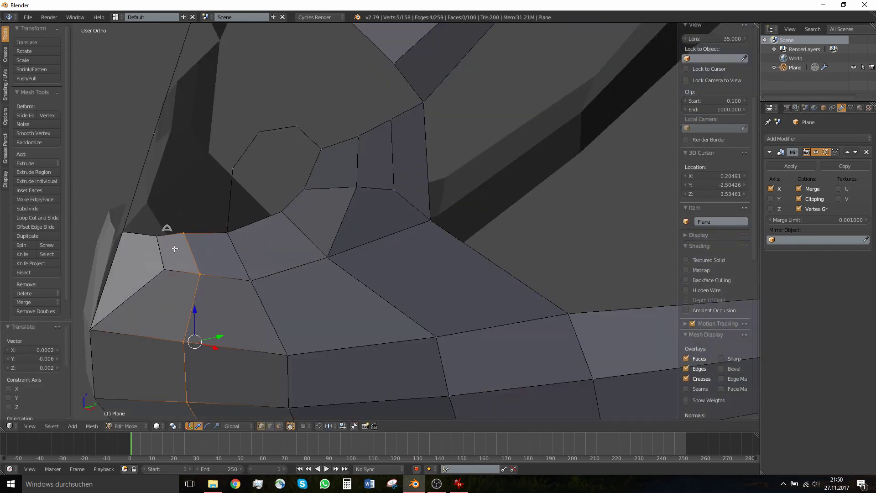
pyautogui.moveTo(174, 248); pyautogui.dragTo(338, 238, button='middle')
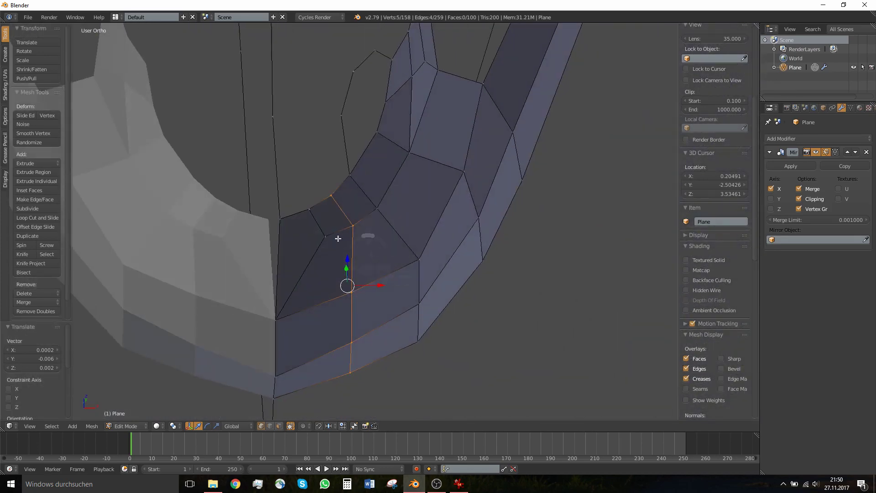
pyautogui.rightClick(290, 218)
pyautogui.moveTo(312, 218); pyautogui.dragTo(283, 226)
pyautogui.moveTo(299, 239); pyautogui.dragTo(235, 217, button='middle')
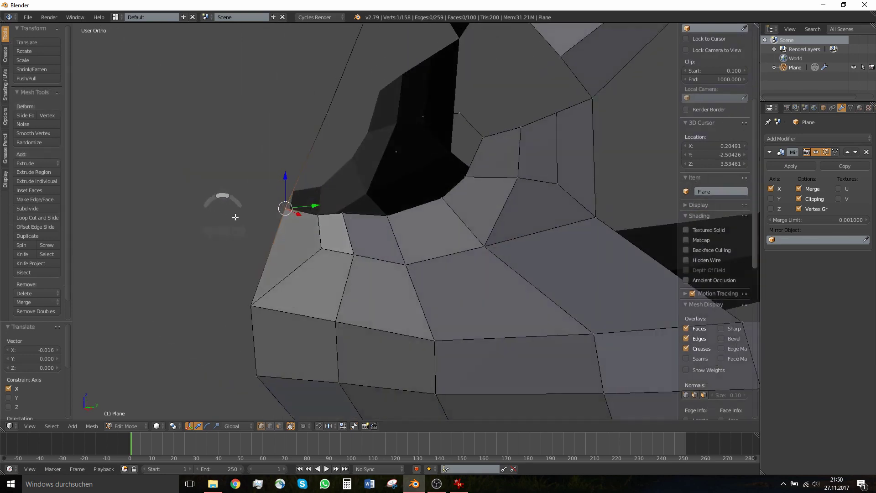
# Subdivide the snout tip's upper profile edge and move the new vertex by Y 0.001 and Z 0.005
pyautogui.keyDown('shift'); pyautogui.rightClick(249, 302); pyautogui.keyUp('shift')
pyautogui.press('w')
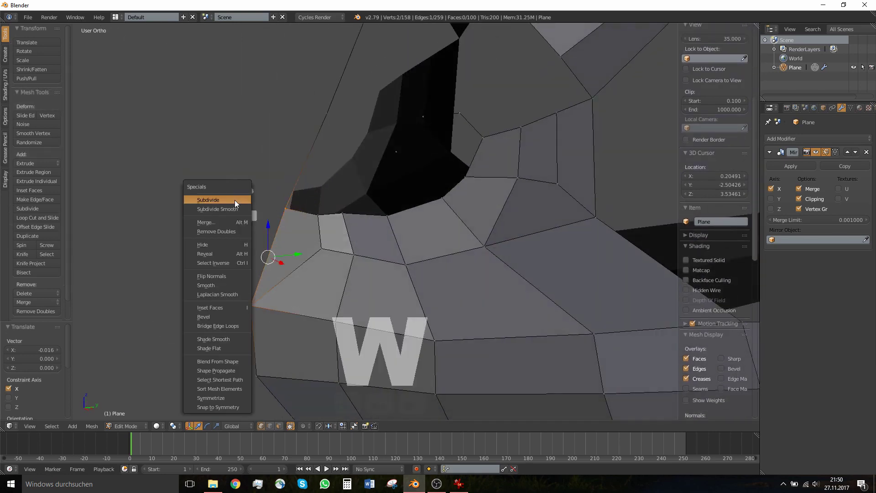
pyautogui.click(235, 200)
pyautogui.moveTo(260, 249); pyautogui.dragTo(260, 236, button='right')
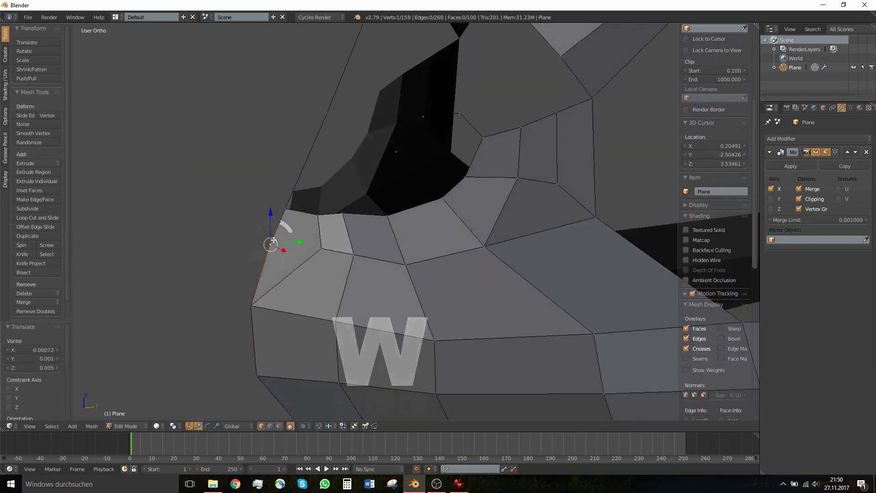
# Delete the short upper edge of the new loop in front of the nostril, together with its adjoining faces
pyautogui.moveTo(268, 235); pyautogui.dragTo(334, 244, button='middle')
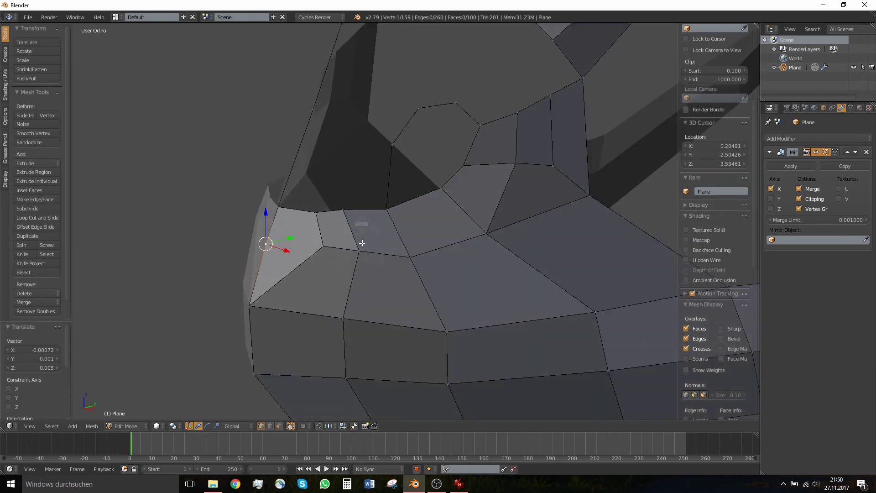
pyautogui.keyDown('shift'); pyautogui.rightClick(320, 244); pyautogui.keyUp('shift')
pyautogui.keyDown('shift'); pyautogui.rightClick(261, 304); pyautogui.keyUp('shift')
pyautogui.keyDown('shift'); pyautogui.rightClick(280, 210); pyautogui.keyUp('shift')
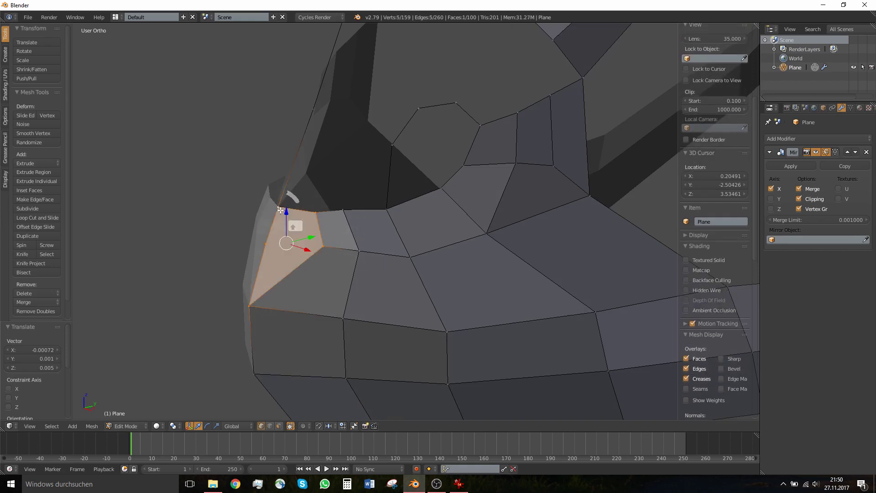
pyautogui.rightClick(318, 242)
pyautogui.rightClick(345, 216)
pyautogui.keyDown('shift'); pyautogui.rightClick(364, 253); pyautogui.keyUp('shift')
pyautogui.press('x')
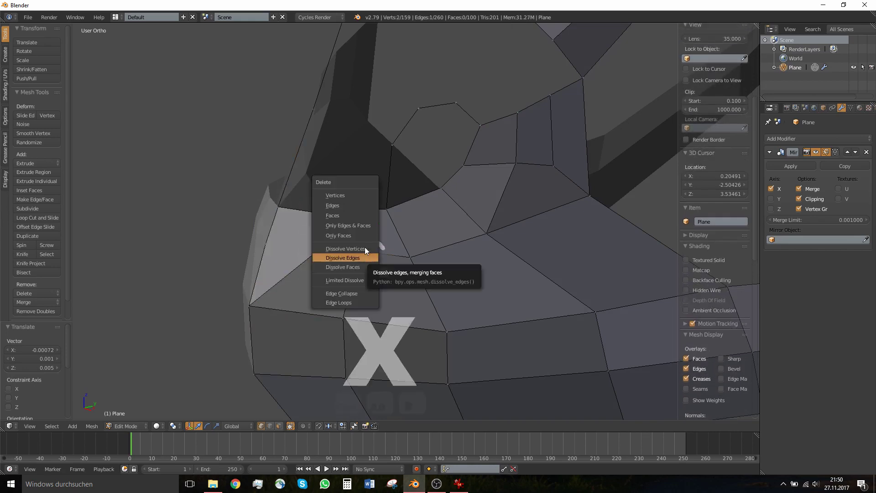
pyautogui.click(357, 205)
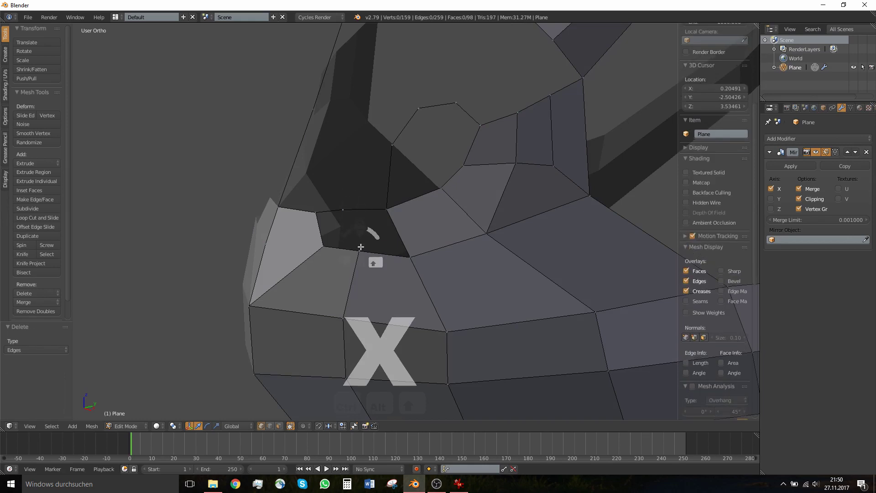
# Merge the loop's two leftover vertices at the gap into the neighbouring front vertices using At Last
pyautogui.keyDown('shift'); pyautogui.rightClick(331, 246); pyautogui.keyUp('shift')
pyautogui.hotkey('alt', 'm')
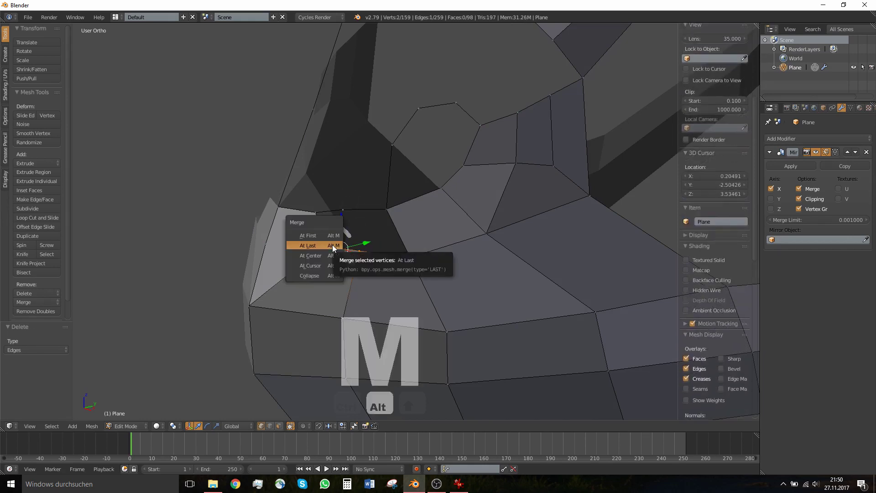
pyautogui.click(333, 246)
pyautogui.rightClick(339, 222)
pyautogui.keyDown('shift'); pyautogui.rightClick(325, 220); pyautogui.keyUp('shift')
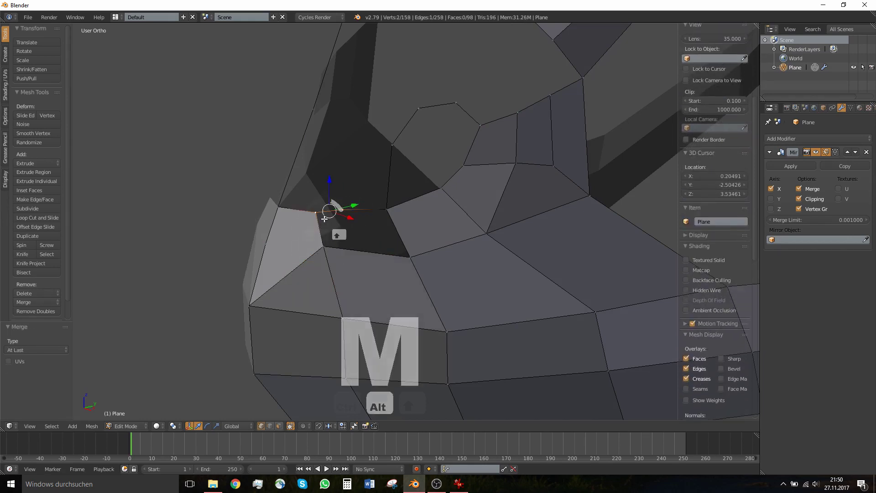
pyautogui.hotkey('alt', 'm')
pyautogui.click(324, 219)
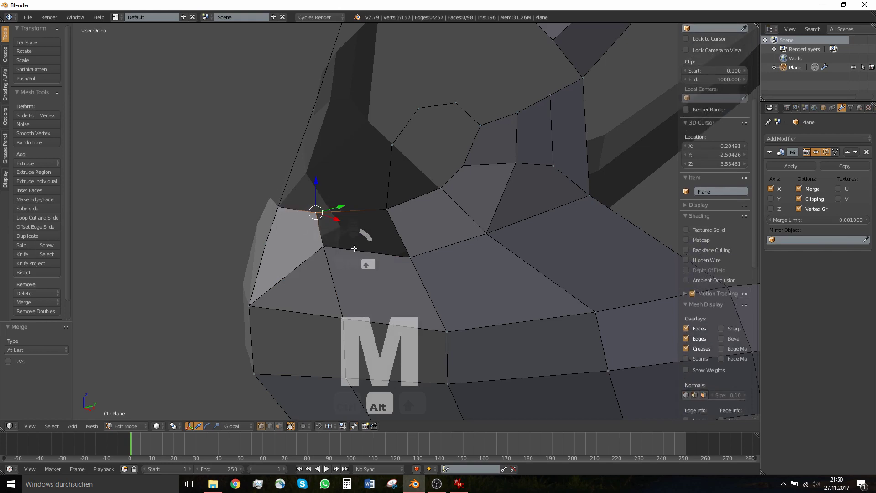
# Fill the four-sided gap in front of and below the nostril with a face
pyautogui.keyDown('alt'); pyautogui.rightClick(354, 249); pyautogui.keyUp('alt')
pyautogui.keyDown('shift'); pyautogui.rightClick(318, 212); pyautogui.keyUp('shift')
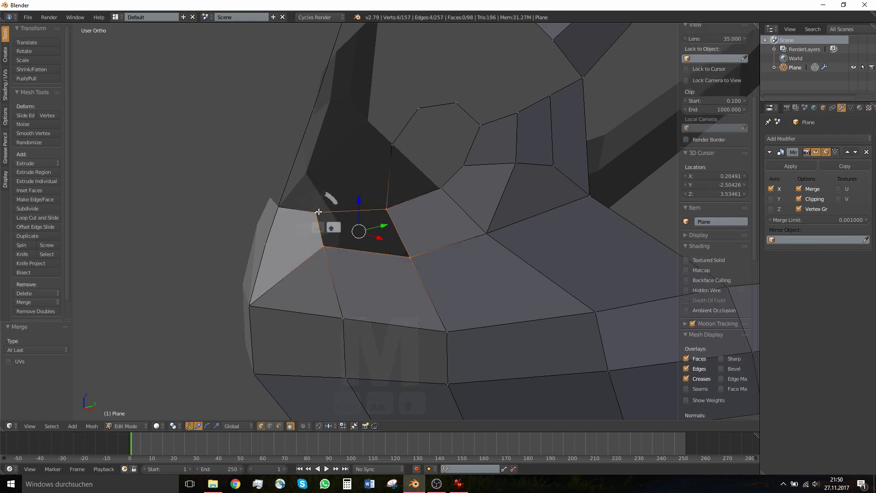
pyautogui.press('f')
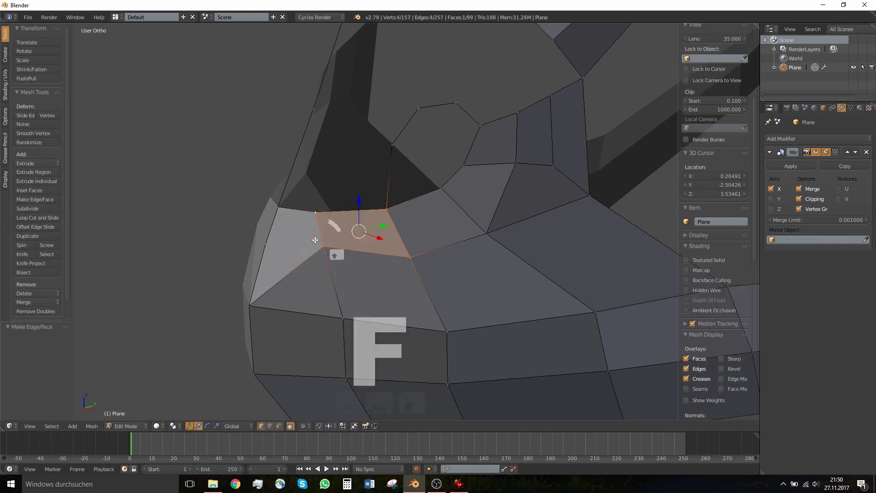
# Connect the snout tip's front profile vertex to the opposite inner vertex, and dissolve the old diagonal edge to leave quads
pyautogui.moveTo(316, 240)
pyautogui.mouseDown(button='middle')
pyautogui.moveTo(296, 234)
pyautogui.moveTo(304, 239)
pyautogui.mouseUp(button='middle')
pyautogui.rightClick(316, 241)
pyautogui.keyDown('shift'); pyautogui.rightClick(276, 241); pyautogui.keyUp('shift')
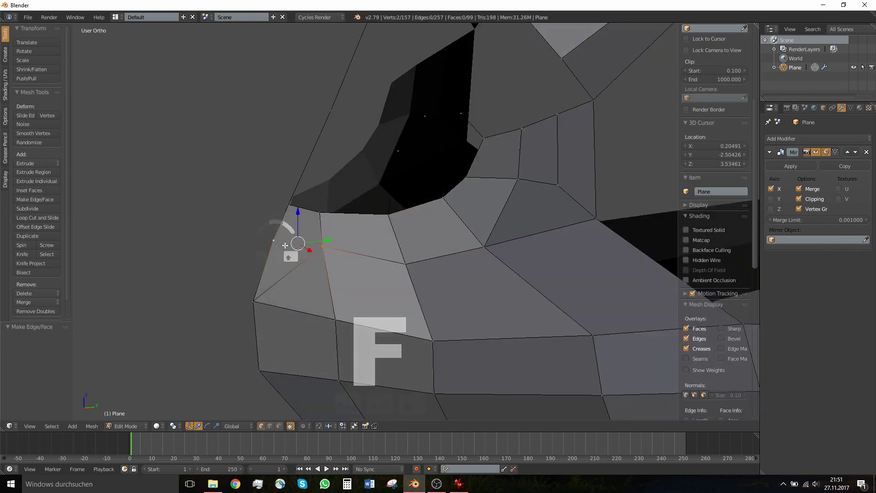
pyautogui.press('j')
pyautogui.press('x')
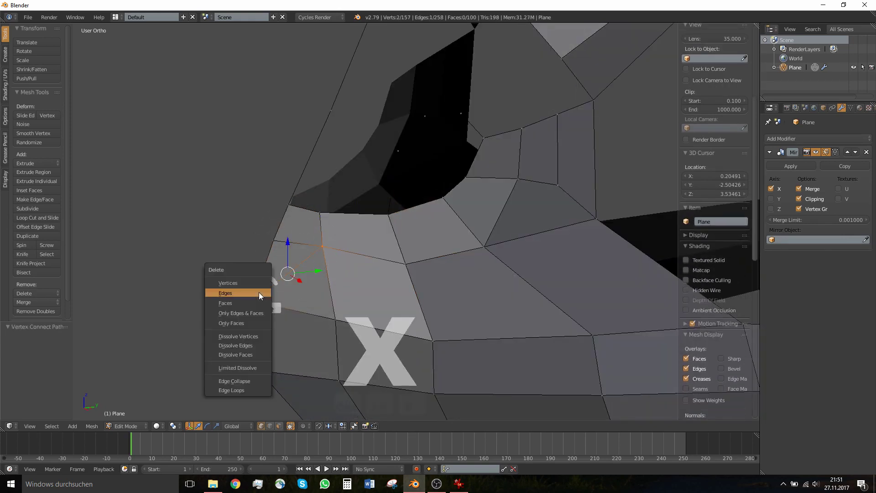
pyautogui.click(256, 344)
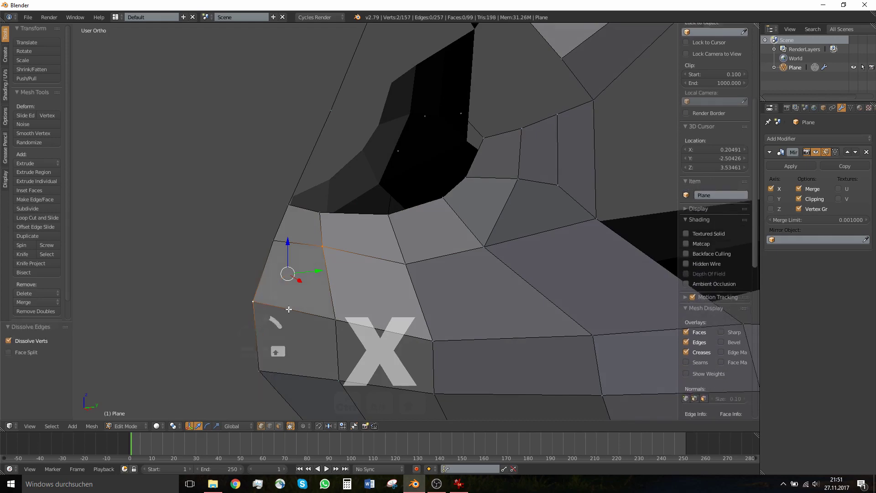
# Fill a quad in side view between the upper front profile edge and the nostril's front rim edge
pyautogui.moveTo(290, 305); pyautogui.dragTo(262, 275, button='middle')
pyautogui.moveTo(352, 242); pyautogui.dragTo(382, 323, button='middle')
pyautogui.scroll(-8, 412, 231)
pyautogui.press('Tab')
pyautogui.scroll(7, 407, 245)
pyautogui.press('Tab')
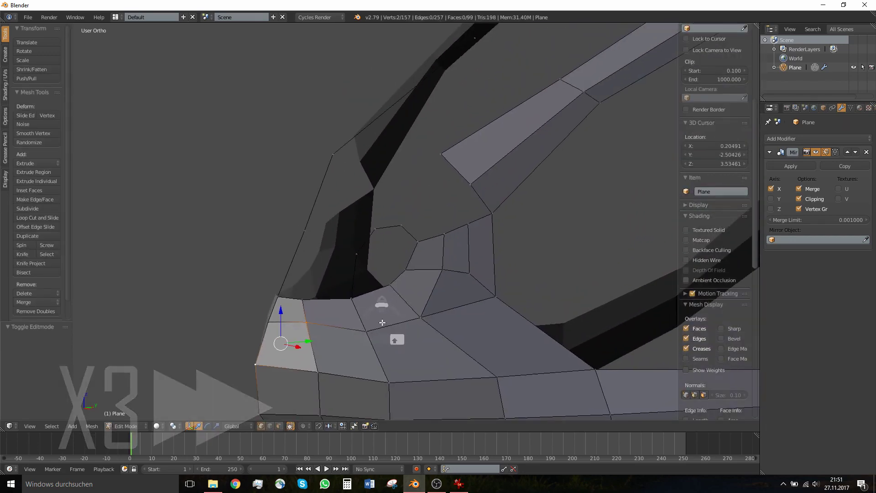
pyautogui.press('KP_3')
pyautogui.rightClick(333, 235)
pyautogui.keyDown('shift'); pyautogui.rightClick(364, 254); pyautogui.keyUp('shift')
pyautogui.keyDown('shift'); pyautogui.rightClick(380, 229); pyautogui.keyUp('shift')
pyautogui.keyDown('shift'); pyautogui.rightClick(367, 161); pyautogui.keyUp('shift')
pyautogui.press('f')
# Add one lengthwise loop cut through the new face in front of the nostril and reposition it slightly
pyautogui.hotkey('ctrl', 'r')
pyautogui.click(365, 246)
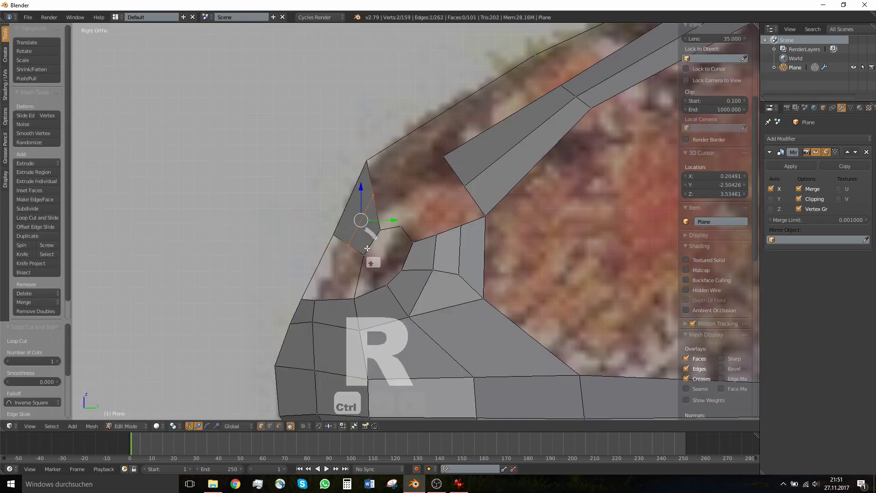
pyautogui.press('g')
pyautogui.click(364, 246)
# Fill the gap below the loop-cut faces in front of the nostril, and split it by connecting the middle vertices
pyautogui.keyDown('shift'); pyautogui.rightClick(354, 299); pyautogui.keyUp('shift')
pyautogui.keyDown('shift'); pyautogui.rightClick(315, 300); pyautogui.keyUp('shift')
pyautogui.press('f')
pyautogui.keyDown('shift'); pyautogui.rightClick(345, 244); pyautogui.keyUp('shift')
pyautogui.press('j')
# Fill the gap above and behind the nostril, between its rim and the upper snout strip, with one face
pyautogui.keyDown('shift'); pyautogui.moveTo(369, 256); pyautogui.dragTo(392, 300, button='middle'); pyautogui.keyUp('shift')
pyautogui.rightClick(440, 195)
pyautogui.keyDown('shift'); pyautogui.rightClick(399, 264); pyautogui.keyUp('shift')
pyautogui.keyDown('shift'); pyautogui.rightClick(466, 264); pyautogui.keyUp('shift')
pyautogui.keyDown('shift'); pyautogui.rightClick(490, 254); pyautogui.keyUp('shift')
pyautogui.keyDown('shift'); pyautogui.rightClick(470, 226); pyautogui.keyUp('shift')
pyautogui.press('f')
# Knife a cut across the face behind the nostril from the snout strip's middle vertex, and connect its inner vertex to the nostril's upper rim
pyautogui.press('k')
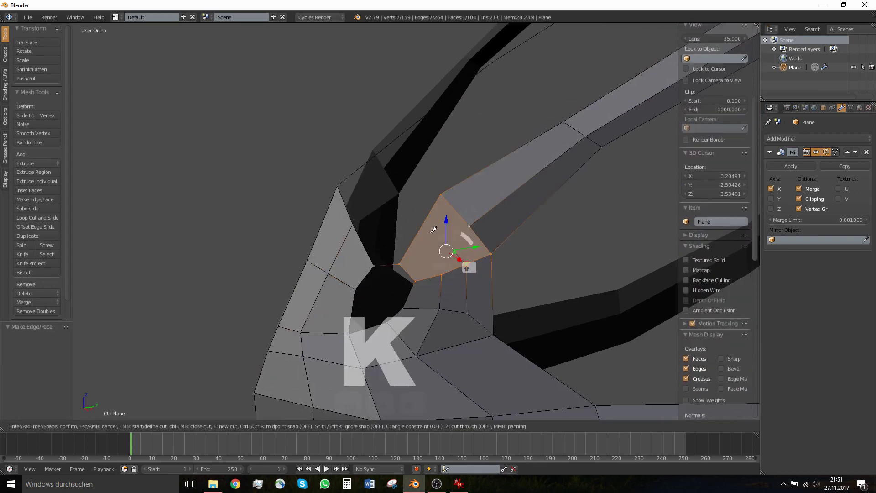
pyautogui.click(470, 227)
pyautogui.press('Return')
pyautogui.rightClick(441, 255)
pyautogui.keyDown('shift'); pyautogui.rightClick(401, 265); pyautogui.keyUp('shift')
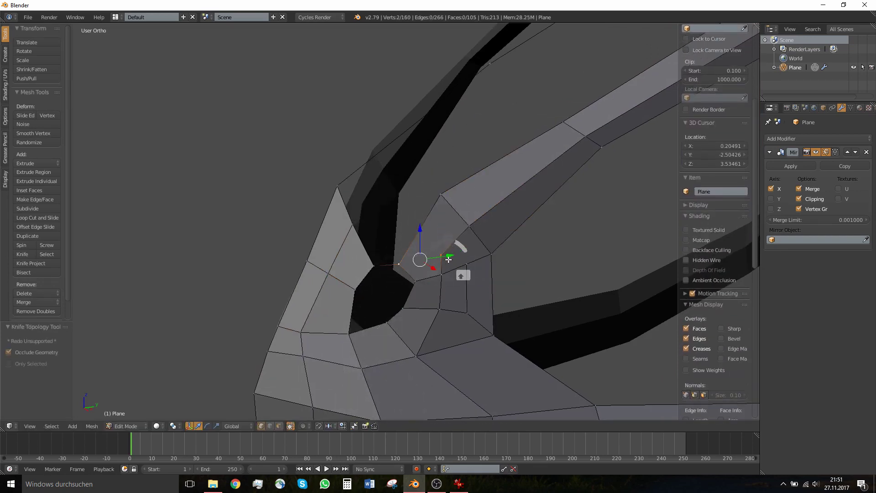
pyautogui.press('j')
# Add one centred loop cut across the face between the nostril's upper rim and the upper snout strip
pyautogui.moveTo(448, 260); pyautogui.dragTo(443, 249, button='middle')
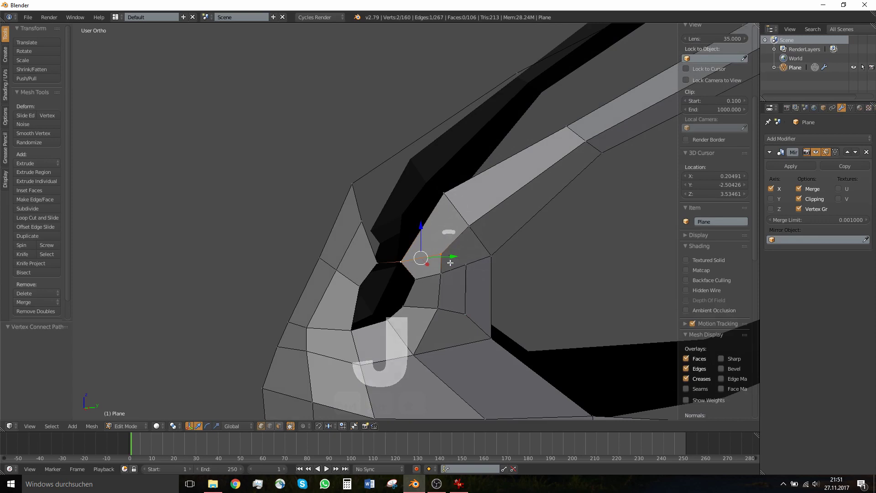
pyautogui.scroll(3, 469, 260)
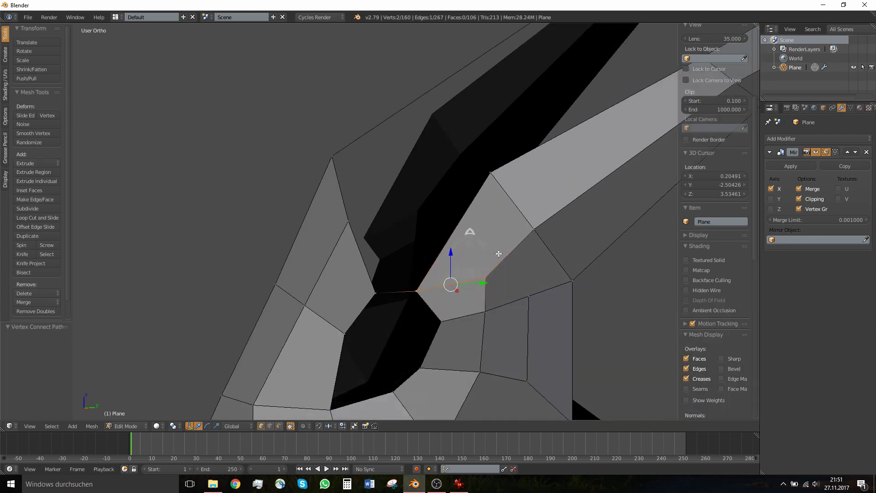
pyautogui.hotkey('ctrl', 'r')
pyautogui.click(513, 249)
pyautogui.click(514, 249)
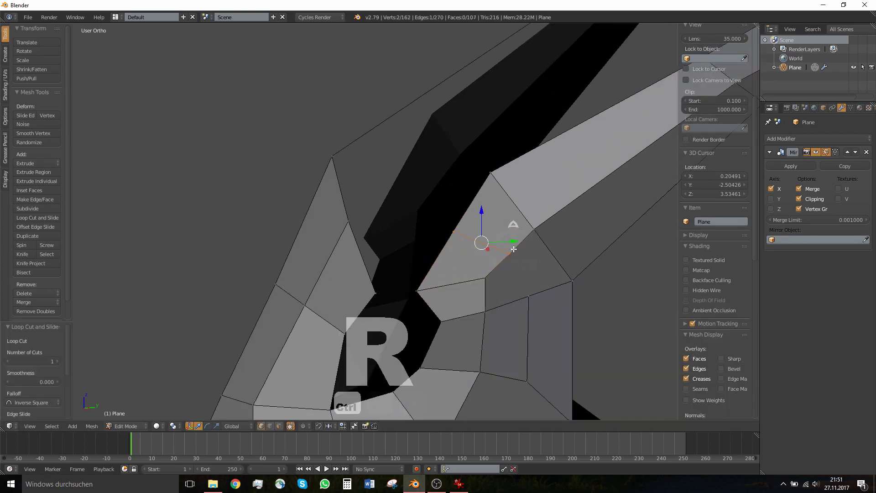
# Move the new loop by Y -0.002 and Z 0.002, and connect its inner vertex to the middle edge line behind the nostril
pyautogui.press('KP_3')
pyautogui.press('g')
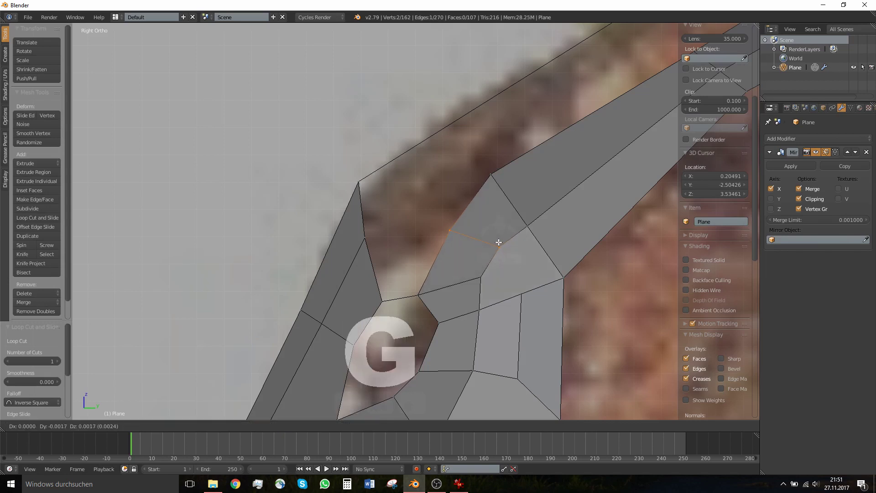
pyautogui.click(498, 241)
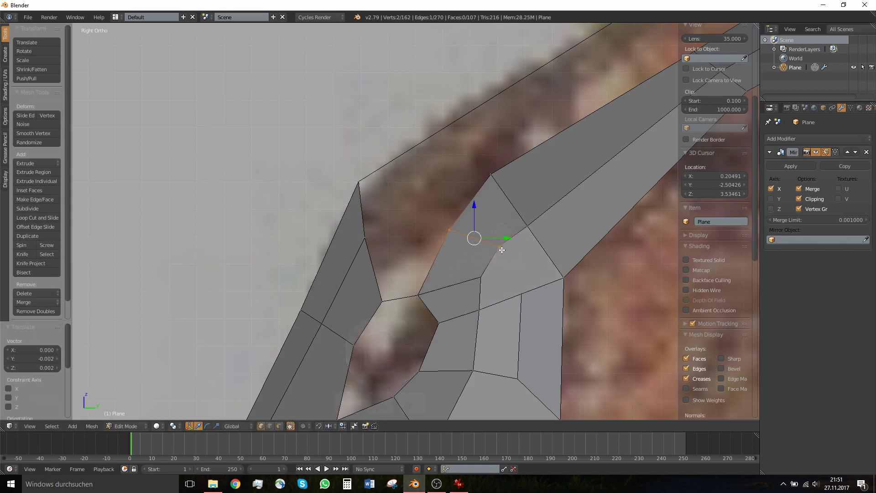
pyautogui.rightClick(498, 245)
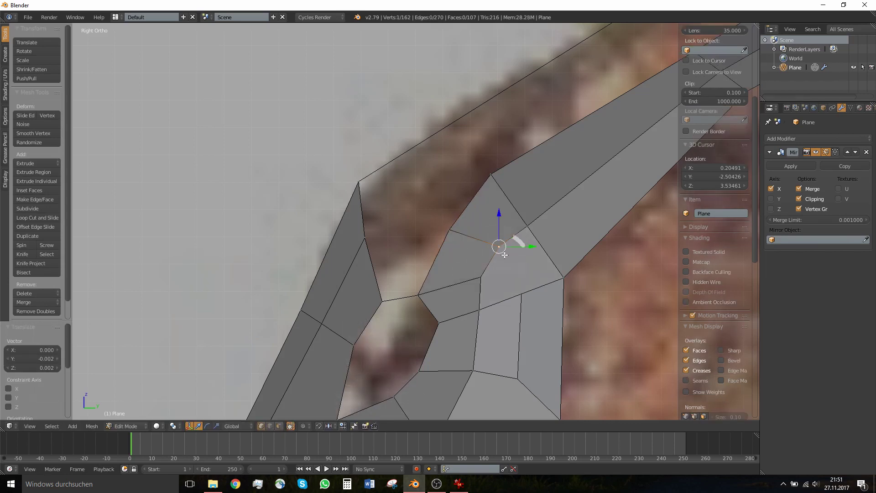
pyautogui.press('j')
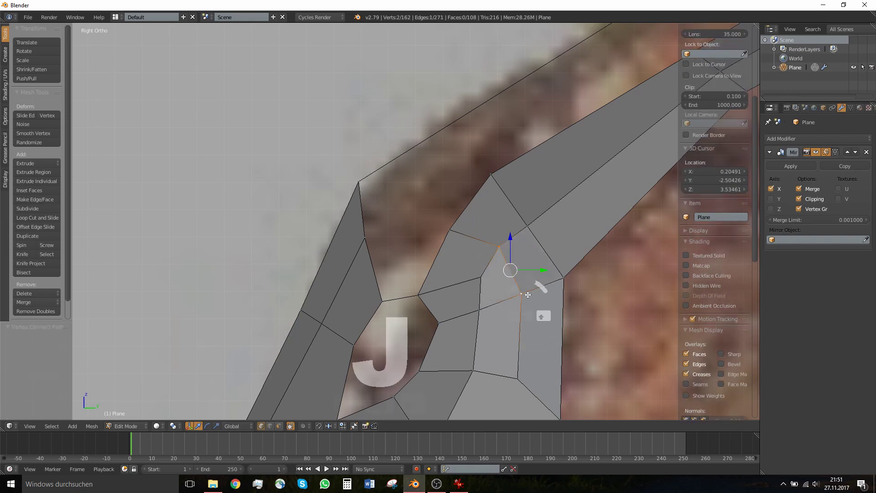
# Fill the quad closing the nostril ring at the top, and move its upper rear vertex by Y -0.004 and Z 0.002
pyautogui.rightClick(447, 230)
pyautogui.keyDown('shift'); pyautogui.rightClick(417, 294); pyautogui.keyUp('shift')
pyautogui.keyDown('shift'); pyautogui.rightClick(380, 298); pyautogui.keyUp('shift')
pyautogui.keyDown('shift'); pyautogui.rightClick(364, 239); pyautogui.keyUp('shift')
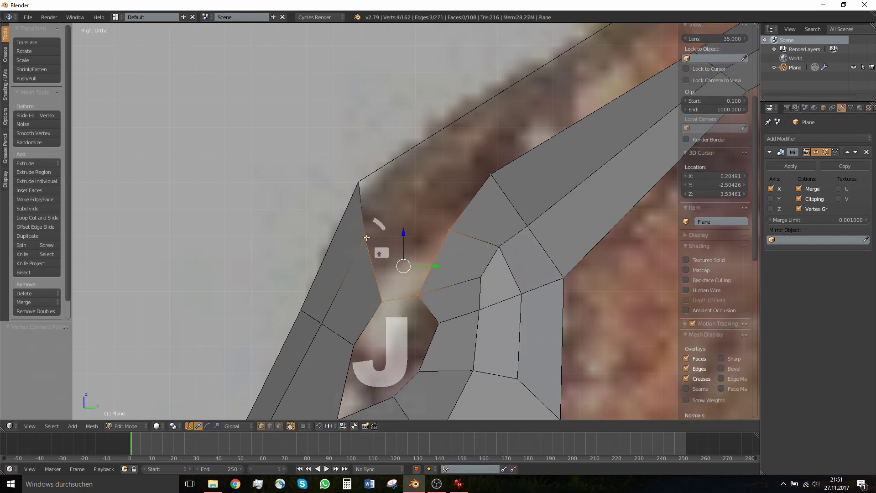
pyautogui.press('f')
pyautogui.rightClick(449, 231)
pyautogui.moveTo(448, 231); pyautogui.dragTo(437, 226, button='right')
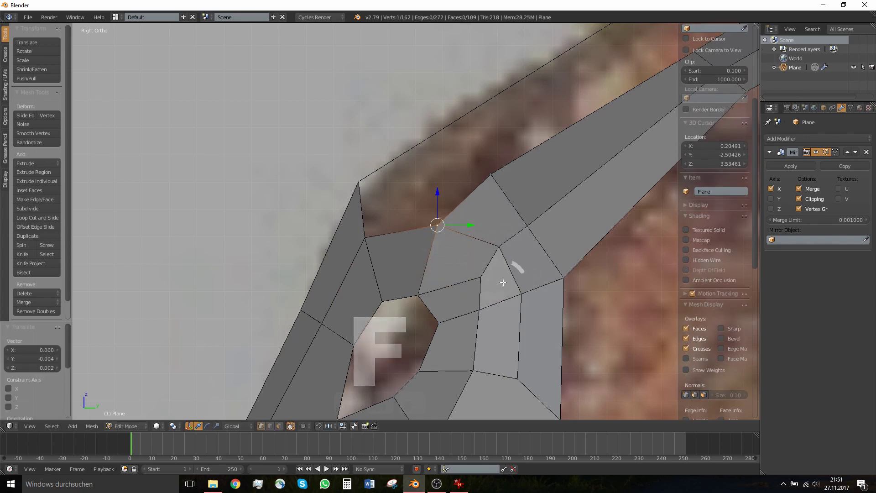
pyautogui.scroll(-5, 502, 277)
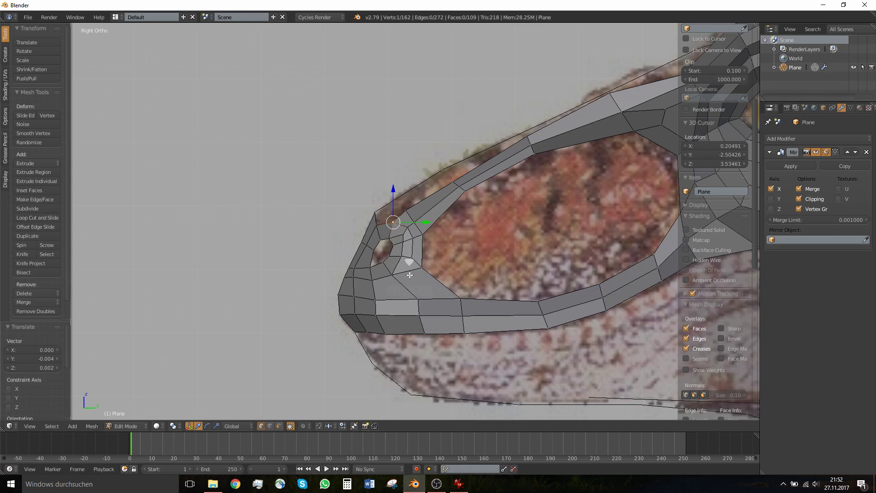
pyautogui.click(788, 138)
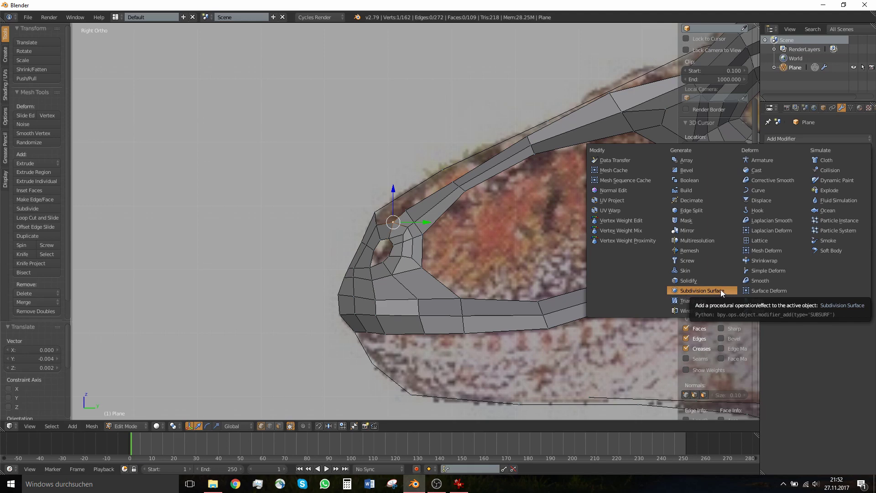
pyautogui.scroll(5, 416, 242)
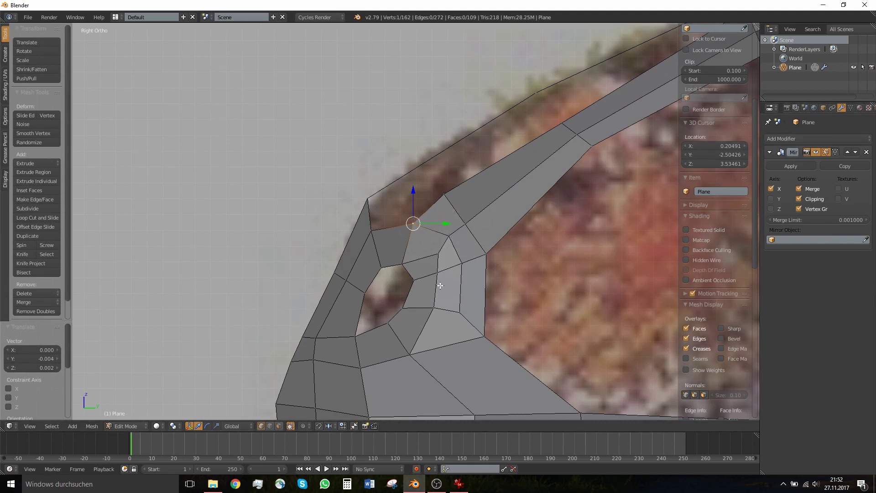
# Move the vertex on the jaw strip below and behind the nostril by Y -0.009 and Z 0.002
pyautogui.scroll(-4, 440, 286)
pyautogui.keyDown('shift'); pyautogui.moveTo(379, 298); pyautogui.dragTo(321, 286, button='middle'); pyautogui.keyUp('shift')
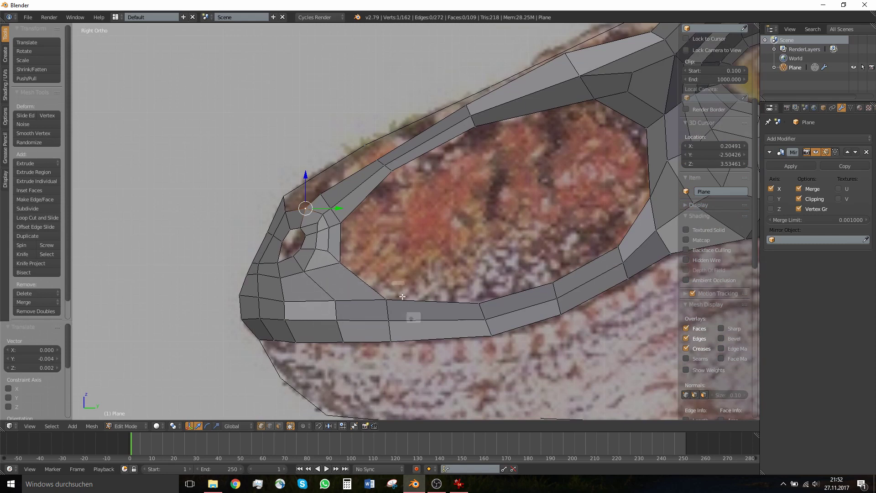
pyautogui.moveTo(331, 298); pyautogui.dragTo(323, 296, button='right')
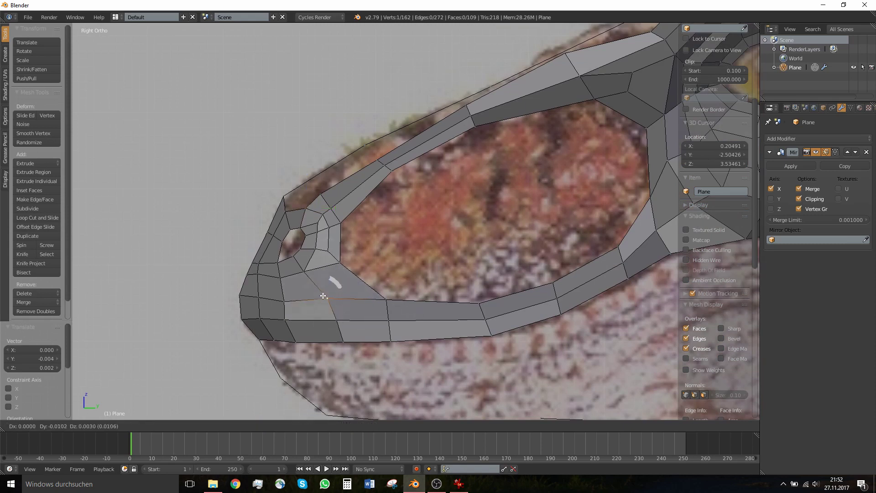
pyautogui.click(324, 296)
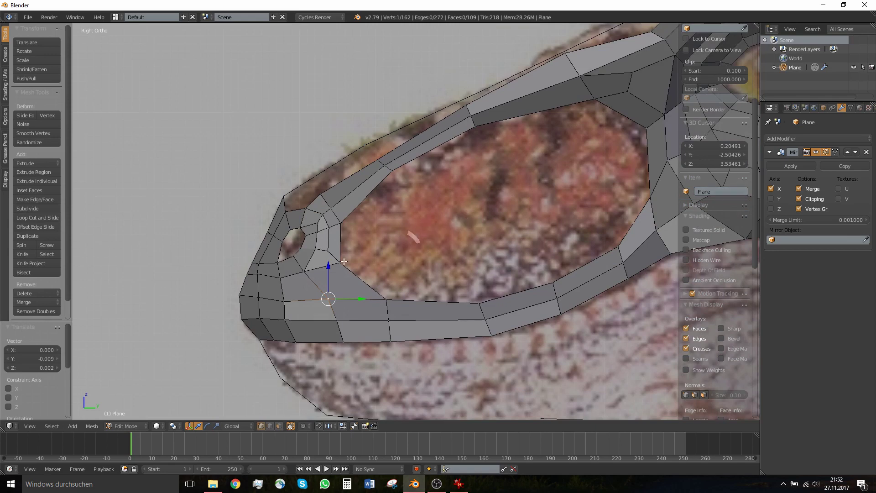
# Examine the edge flow around the nostril and the remaining snout openings from several angles
pyautogui.scroll(2, 343, 261)
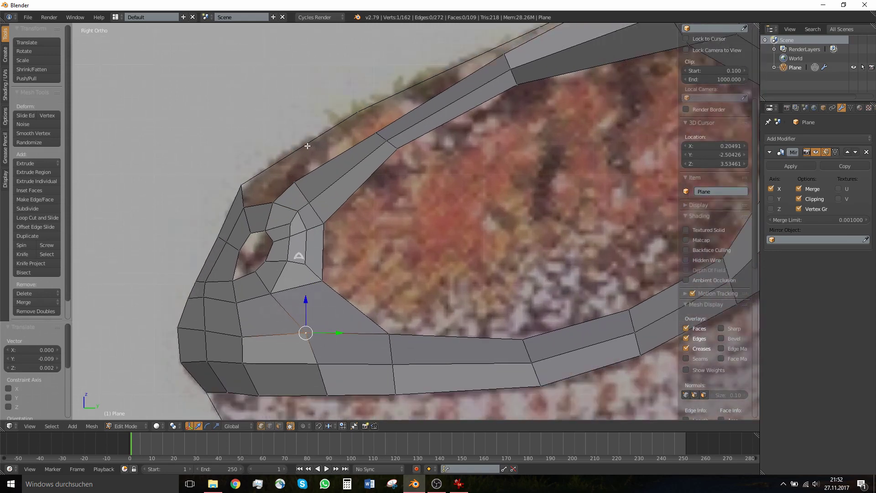
pyautogui.keyDown('shift'); pyautogui.moveTo(287, 184); pyautogui.dragTo(315, 212, button='middle'); pyautogui.keyUp('shift')
pyautogui.click(822, 137)
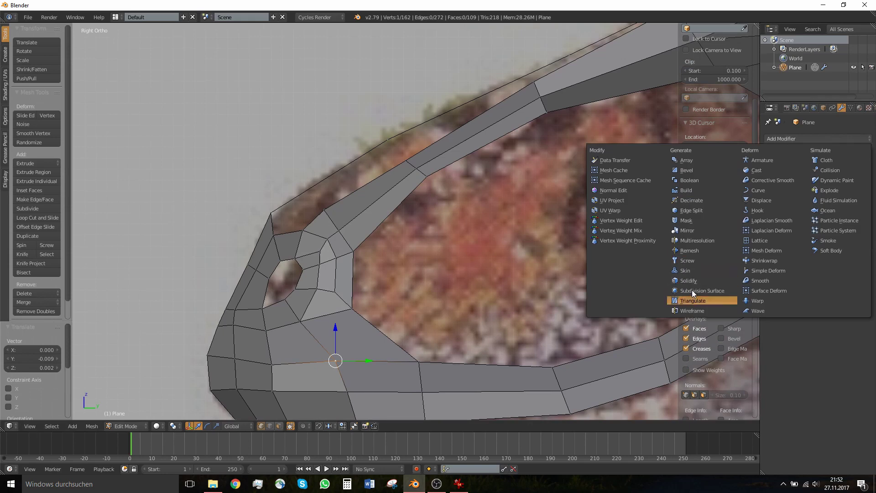
pyautogui.click(686, 230)
pyautogui.scroll(1, 314, 280)
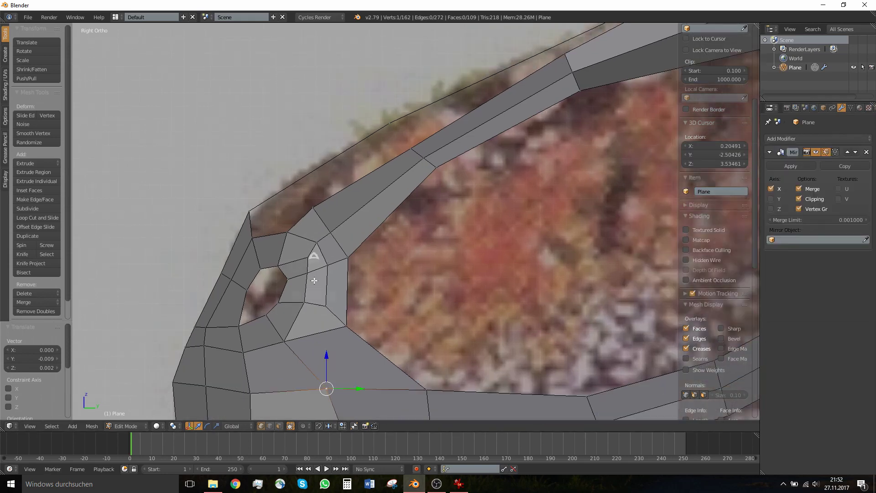
pyautogui.moveTo(305, 234)
pyautogui.mouseDown(button='middle')
pyautogui.moveTo(348, 260)
pyautogui.moveTo(353, 274)
pyautogui.moveTo(338, 241)
pyautogui.mouseUp(button='middle')
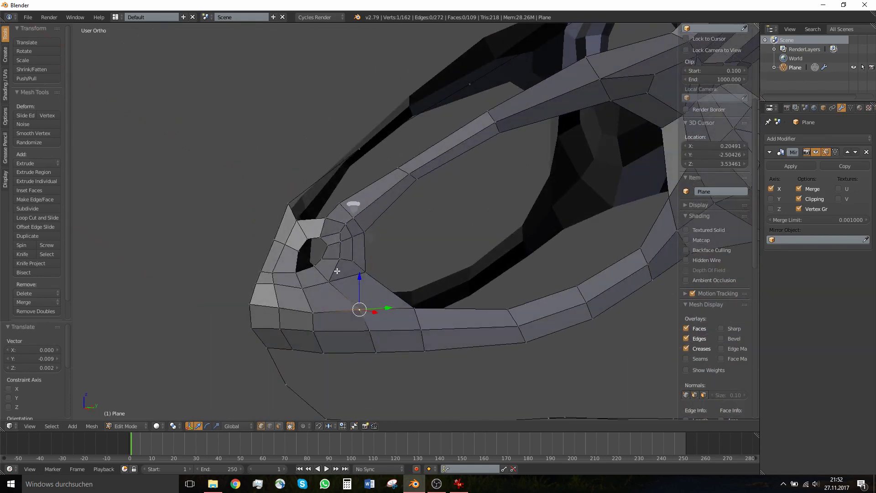
pyautogui.scroll(4, 352, 231)
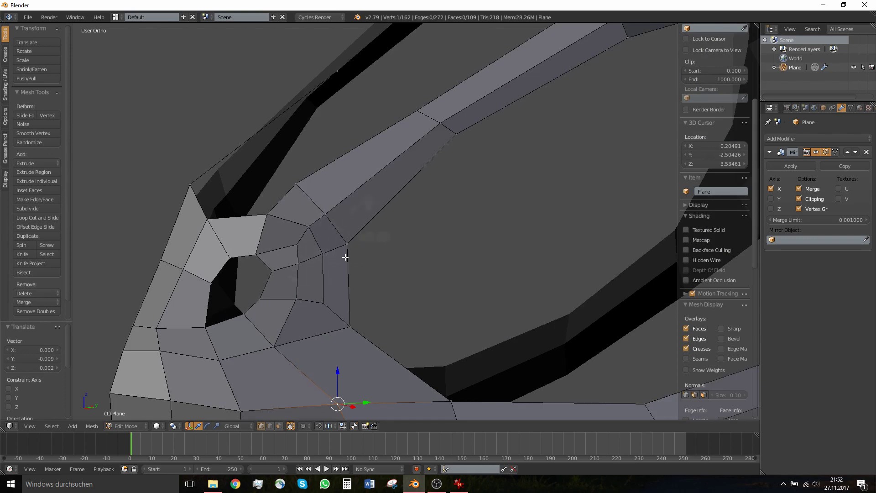
pyautogui.keyDown('shift'); pyautogui.moveTo(342, 209); pyautogui.dragTo(346, 244, button='middle'); pyautogui.keyUp('shift')
pyautogui.moveTo(265, 294); pyautogui.dragTo(323, 274, button='middle')
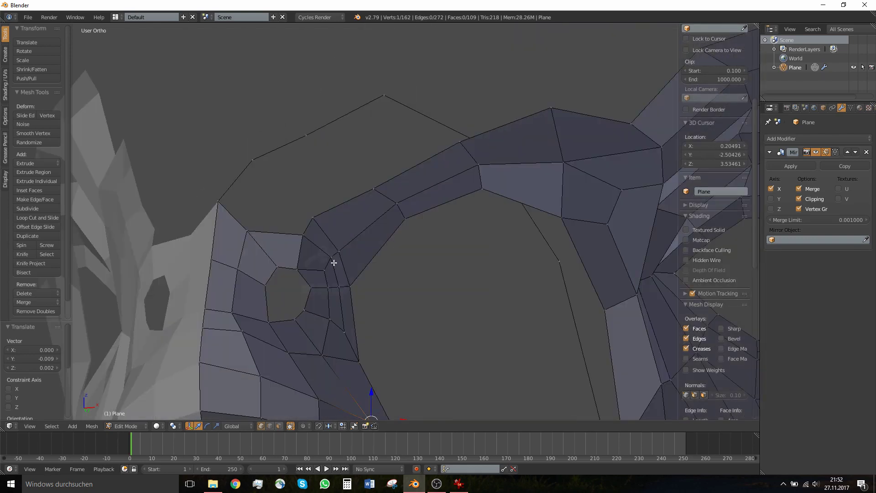
pyautogui.moveTo(348, 243); pyautogui.dragTo(308, 284, button='middle')
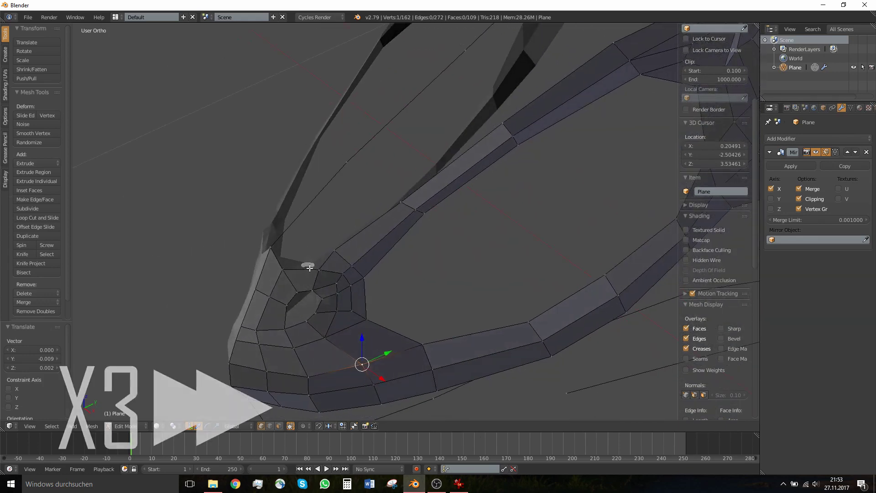
# Subdivide the front section of the snout's top profile edge above the nostril
pyautogui.rightClick(347, 162)
pyautogui.keyDown('shift'); pyautogui.rightClick(270, 248); pyautogui.keyUp('shift')
pyautogui.press('w')
pyautogui.click(278, 178)
pyautogui.press('KP_3')
# Link the new profile vertex to the front corner of the upper snout strip, and subdivide that edge, shifting its midpoint Y -0.001, Z 0.002
pyautogui.moveTo(320, 210); pyautogui.dragTo(301, 239, button='right')
pyautogui.keyDown('shift'); pyautogui.rightClick(310, 244); pyautogui.keyUp('shift')
pyautogui.press('f')
pyautogui.press('w')
pyautogui.click(307, 252)
# Fill the gap above the nostril with two faces between the nostril ring, the profile edge and the new cross edge
pyautogui.keyDown('shift'); pyautogui.rightClick(286, 232); pyautogui.keyUp('shift')
pyautogui.keyDown('shift'); pyautogui.rightClick(250, 259); pyautogui.keyUp('shift')
pyautogui.keyDown('shift'); pyautogui.rightClick(254, 283); pyautogui.keyUp('shift')
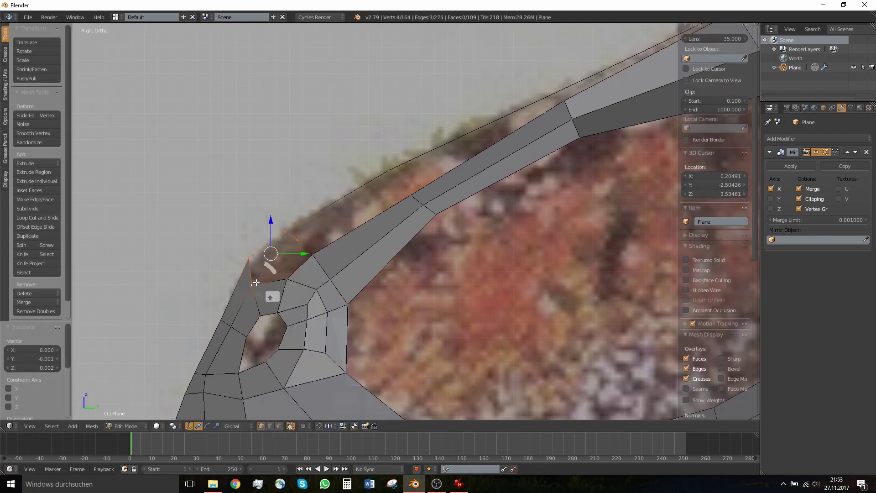
pyautogui.press('f')
pyautogui.keyDown('shift'); pyautogui.rightClick(289, 277); pyautogui.keyUp('shift')
pyautogui.press('f')
# Switch to IrfanView to check the snout shape in the reference photo Kopf3.jpg, and return to Blender
pyautogui.moveTo(315, 273); pyautogui.dragTo(383, 270, button='middle')
pyautogui.scroll(-3, 384, 270)
pyautogui.click(468, 486)
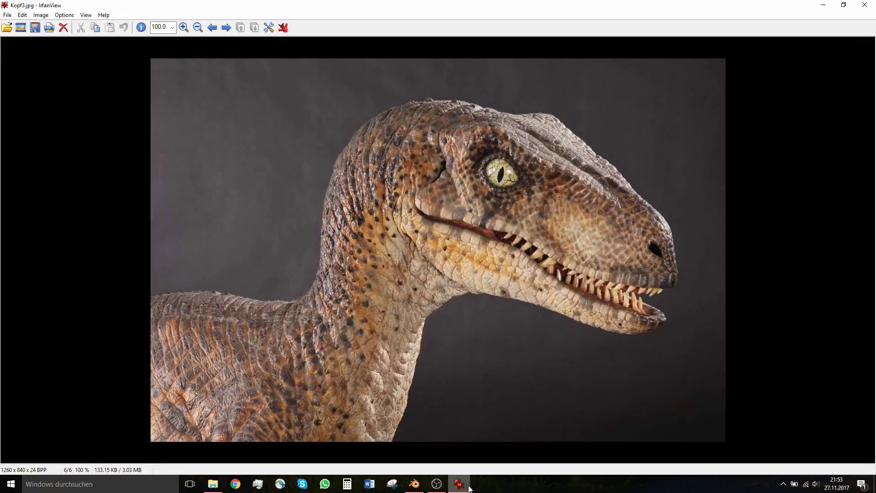
pyautogui.click(469, 486)
pyautogui.click(469, 486)
pyautogui.click(468, 486)
# Create a cross edge in side view between the next upper snout strip vertex and the top profile line
pyautogui.press('KP_3')
pyautogui.keyDown('shift'); pyautogui.moveTo(405, 231); pyautogui.dragTo(388, 246, button='middle'); pyautogui.keyUp('shift')
pyautogui.rightClick(406, 231)
pyautogui.keyDown('shift'); pyautogui.rightClick(398, 219); pyautogui.keyUp('shift')
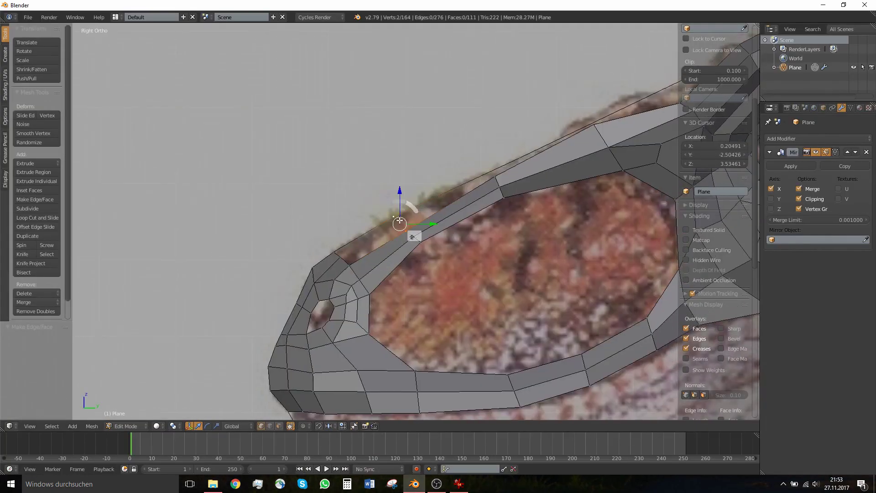
pyautogui.press('f')
pyautogui.press('k')
pyautogui.rightClick(360, 244)
pyautogui.press('w')
# Fill the quad between the two cross edges on the snout top, and slide its rear inner vertex along its edge
pyautogui.moveTo(487, 221); pyautogui.dragTo(504, 259, button='middle')
pyautogui.keyDown('shift'); pyautogui.rightClick(452, 199); pyautogui.keyUp('shift')
pyautogui.keyDown('shift'); pyautogui.rightClick(446, 135); pyautogui.keyUp('shift')
pyautogui.keyDown('shift'); pyautogui.moveTo(429, 166); pyautogui.dragTo(377, 228, button='middle'); pyautogui.keyUp('shift')
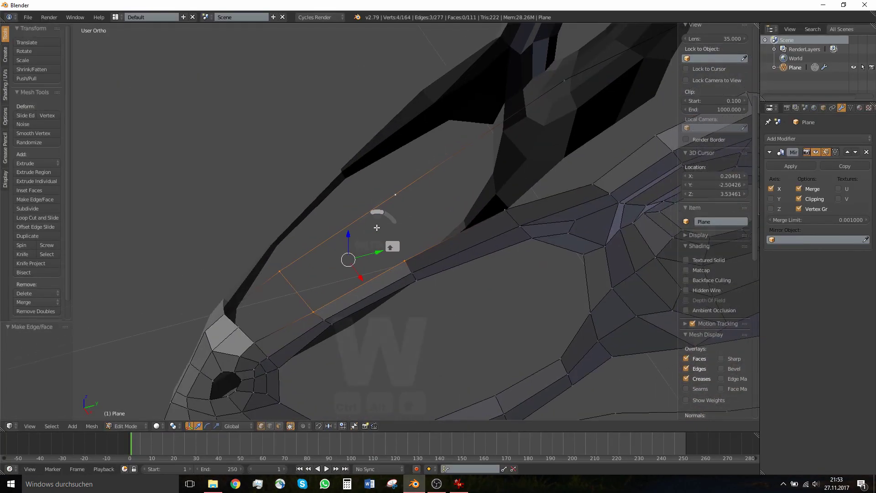
pyautogui.press('f')
pyautogui.rightClick(396, 199)
pyautogui.press('g')
pyautogui.press('g')
pyautogui.click(380, 205)
# Fill the five-vertex gap behind the nostril faces, and add a lengthwise loop cut through the outer quad behind it
pyautogui.rightClick(280, 271)
pyautogui.keyDown('shift'); pyautogui.rightClick(227, 311); pyautogui.keyUp('shift')
pyautogui.keyDown('shift'); pyautogui.rightClick(239, 327); pyautogui.keyUp('shift')
pyautogui.keyDown('shift'); pyautogui.rightClick(254, 341); pyautogui.keyUp('shift')
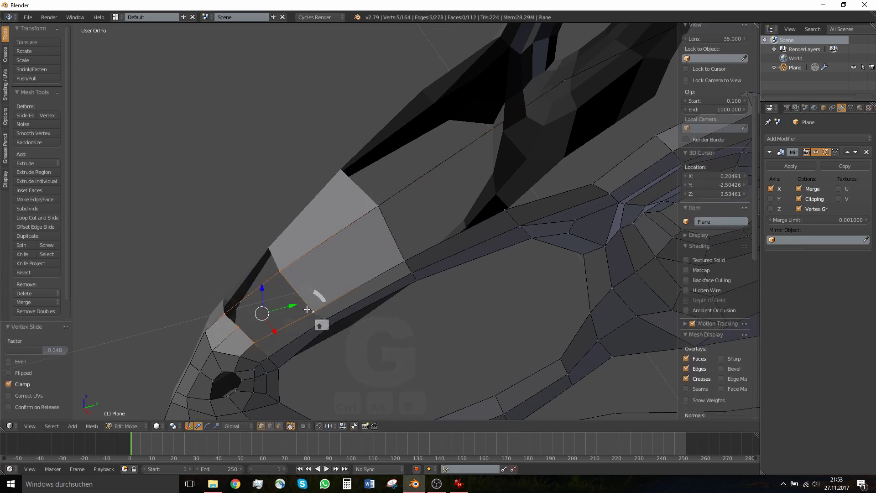
pyautogui.press('f')
pyautogui.hotkey('ctrl', 'r')
pyautogui.click(295, 292)
# Shift the loop cut's rear vertex by X 0.001, Z 0.002, and connect its front vertex to the nostril faces across the filled face
pyautogui.moveTo(295, 293); pyautogui.dragTo(456, 260, button='middle')
pyautogui.scroll(-5, 316, 269)
pyautogui.moveTo(316, 270); pyautogui.dragTo(317, 268, button='right')
pyautogui.rightClick(299, 291)
pyautogui.keyDown('shift'); pyautogui.rightClick(285, 305); pyautogui.keyUp('shift')
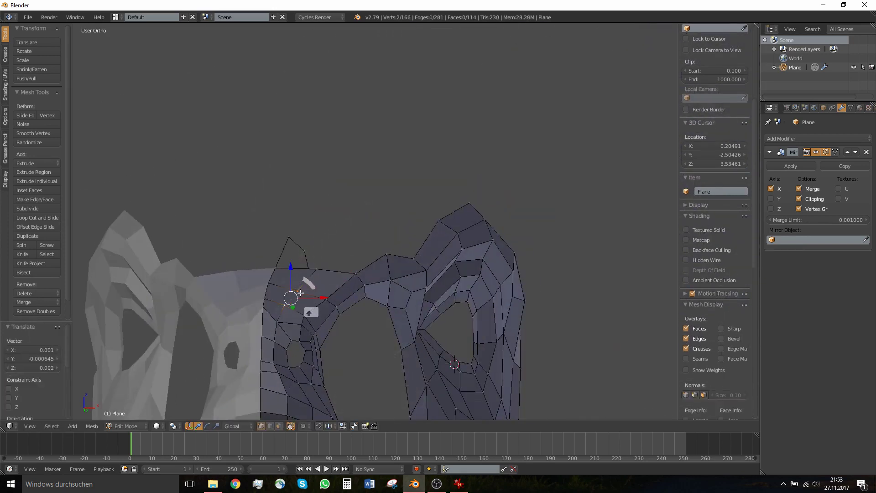
pyautogui.press('j')
pyautogui.press('Tab')
pyautogui.scroll(-5, 299, 295)
pyautogui.moveTo(456, 266); pyautogui.dragTo(421, 252, button='middle')
pyautogui.keyDown('shift'); pyautogui.moveTo(421, 252); pyautogui.dragTo(351, 256, button='middle'); pyautogui.keyUp('shift')
# Subdivide the profile edge directly behind the filled snout top
pyautogui.press('Tab')
pyautogui.scroll(6, 389, 265)
pyautogui.rightClick(414, 211)
pyautogui.keyDown('shift'); pyautogui.rightClick(264, 319); pyautogui.keyUp('shift')
pyautogui.press('f')
pyautogui.press('w')
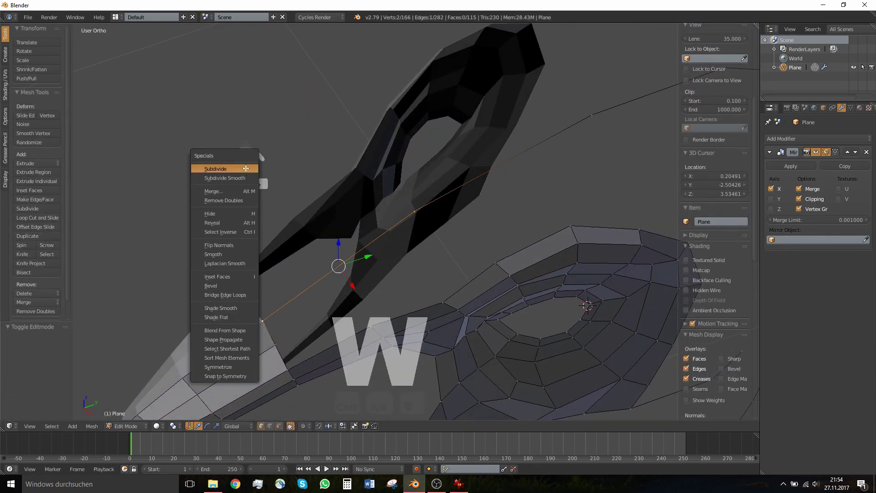
pyautogui.click(246, 168)
# Move the new midpoint and the next profile vertex in wireframe side view to follow the reference image's top contour
pyautogui.press('KP_3')
pyautogui.press('z')
pyautogui.moveTo(280, 139); pyautogui.dragTo(290, 126, button='right')
pyautogui.moveTo(385, 98); pyautogui.dragTo(391, 95, button='right')
# Fill a five-vertex face between the snout top's rear edge, the upper snout strip and the new profile vertex
pyautogui.moveTo(391, 98); pyautogui.dragTo(359, 192, button='middle')
pyautogui.rightClick(359, 195)
pyautogui.keyDown('shift'); pyautogui.rightClick(366, 275); pyautogui.keyUp('shift')
pyautogui.keyDown('shift'); pyautogui.rightClick(282, 308); pyautogui.keyUp('shift')
pyautogui.keyDown('shift'); pyautogui.rightClick(274, 281); pyautogui.keyUp('shift')
pyautogui.keyDown('shift'); pyautogui.rightClick(265, 256); pyautogui.keyUp('shift')
pyautogui.press('f')
# Cut the new face lengthwise with the Knife, continuing the middle edge, and reposition the cut's rear vertex
pyautogui.press('k')
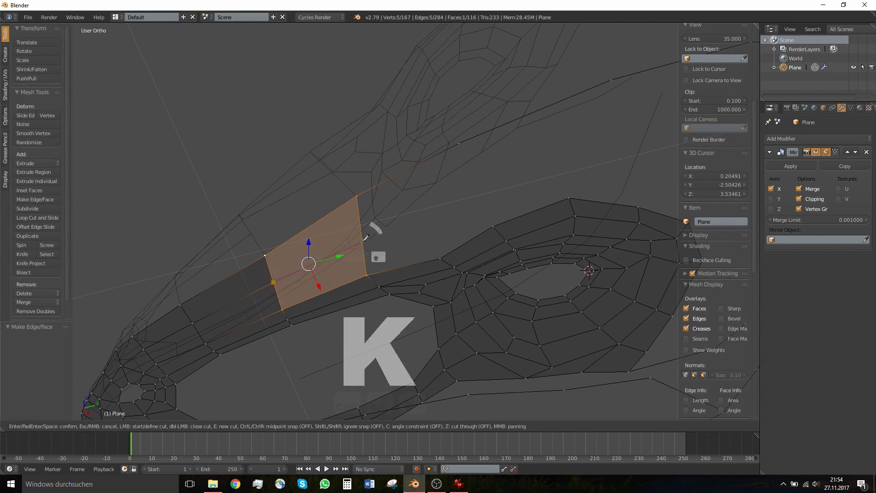
pyautogui.click(363, 241)
pyautogui.press('Return')
pyautogui.rightClick(363, 241)
pyautogui.moveTo(363, 240); pyautogui.dragTo(408, 181, button='middle')
pyautogui.press('g')
pyautogui.click(438, 155)
# Switch to IrfanView to check the reference photo, and return to Blender
pyautogui.keyDown('shift'); pyautogui.moveTo(449, 137); pyautogui.dragTo(511, 169, button='middle'); pyautogui.keyUp('shift')
pyautogui.click(458, 484)
pyautogui.click(458, 484)
# Fill a quad between two vertices on the brow's upper edge and two vertices on the top profile line
pyautogui.keyDown('shift'); pyautogui.moveTo(371, 296); pyautogui.dragTo(274, 364, button='middle'); pyautogui.keyUp('shift')
pyautogui.keyDown('shift'); pyautogui.moveTo(274, 365); pyautogui.dragTo(330, 240, button='middle'); pyautogui.keyUp('shift')
pyautogui.rightClick(487, 195)
pyautogui.keyDown('shift'); pyautogui.rightClick(425, 213); pyautogui.keyUp('shift')
pyautogui.keyDown('shift'); pyautogui.rightClick(410, 147); pyautogui.keyUp('shift')
pyautogui.keyDown('shift'); pyautogui.rightClick(543, 105); pyautogui.keyUp('shift')
pyautogui.scroll(-2, 495, 137)
pyautogui.press('f')
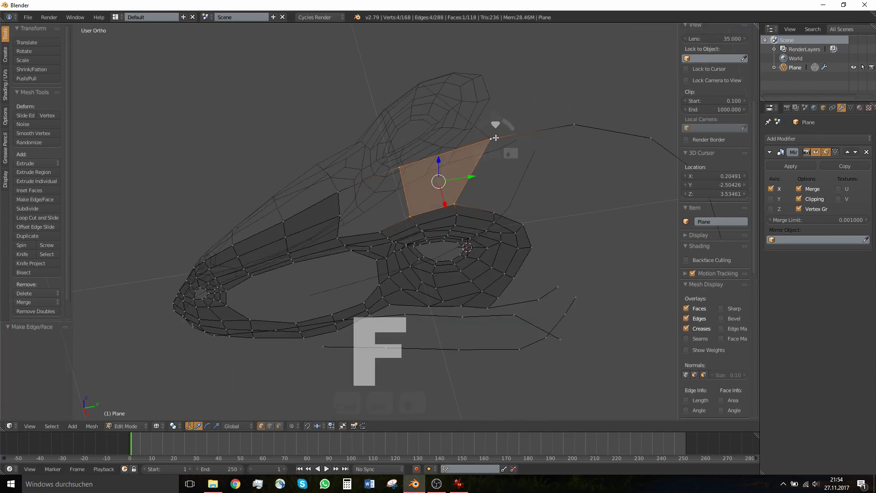
# Subdivide the profile edge behind the new forehead quad, and shift a profile vertex there by Y -0.038, Z 0.004 in side view
pyautogui.rightClick(495, 138)
pyautogui.keyDown('shift'); pyautogui.rightClick(571, 124); pyautogui.keyUp('shift')
pyautogui.press('w')
pyautogui.click(528, 102)
pyautogui.press('KP_3')
pyautogui.moveTo(542, 212)
pyautogui.mouseDown(button='right')
pyautogui.moveTo(476, 213)
pyautogui.moveTo(530, 213)
pyautogui.mouseUp(button='right')
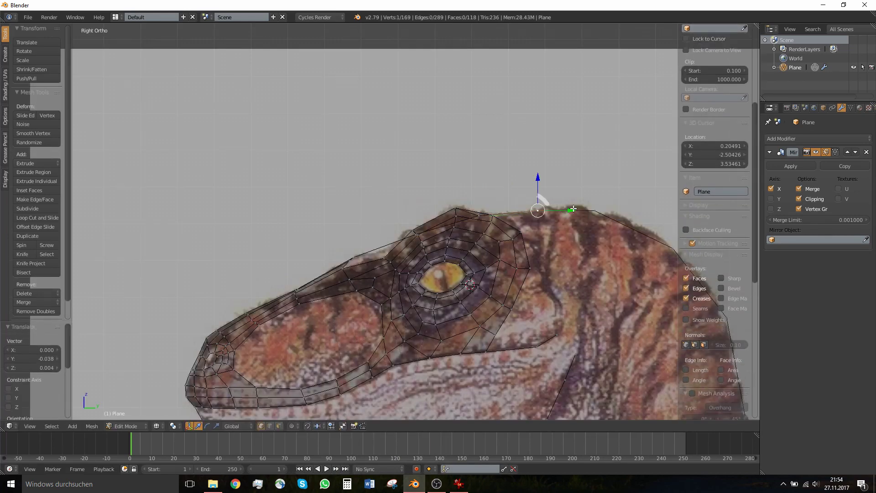
# Add a centred lengthwise loop cut to the forehead quad, adjust its two vertices, and fill the remaining hole in front of it
pyautogui.moveTo(442, 176); pyautogui.dragTo(519, 272, button='middle')
pyautogui.rightClick(424, 270)
pyautogui.moveTo(410, 258); pyautogui.dragTo(507, 183, button='middle')
pyautogui.hotkey('ctrl', 'r')
pyautogui.click(458, 203)
pyautogui.rightClick(459, 200)
pyautogui.moveTo(453, 232); pyautogui.dragTo(450, 229, button='right')
pyautogui.moveTo(429, 257); pyautogui.dragTo(431, 251, button='right')
pyautogui.keyDown('alt'); pyautogui.rightClick(460, 266); pyautogui.keyUp('alt')
pyautogui.press('f')
# Cut a second lengthwise edge through the forehead faces with the Knife, and connect its front vertex to the snout's middle edge
pyautogui.rightClick(427, 253)
pyautogui.keyDown('shift'); pyautogui.rightClick(401, 293); pyautogui.keyUp('shift')
pyautogui.moveTo(410, 276); pyautogui.dragTo(391, 316, button='middle')
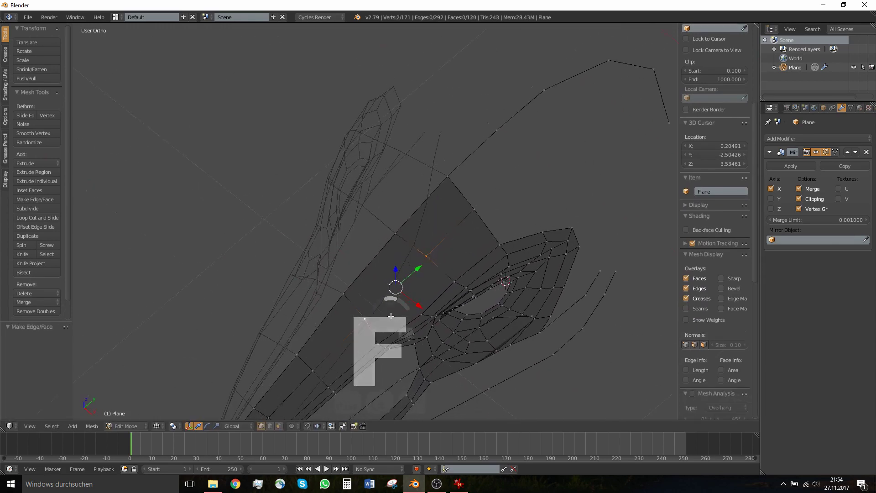
pyautogui.scroll(3, 391, 316)
pyautogui.press('k')
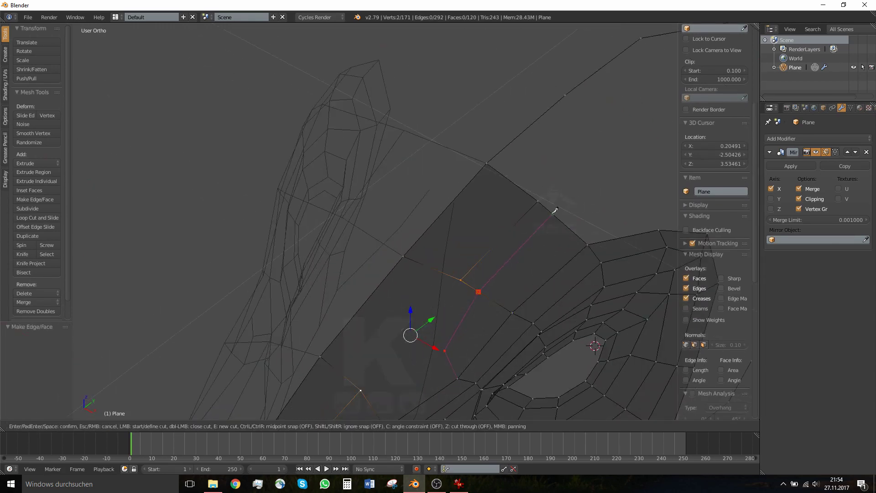
pyautogui.click(552, 213)
pyautogui.press('Return')
pyautogui.rightClick(443, 350)
pyautogui.keyDown('shift'); pyautogui.rightClick(361, 390); pyautogui.keyUp('shift')
pyautogui.press('j')
# Remove doubles across the entire mesh
pyautogui.press('a')
pyautogui.press('a')
pyautogui.press('w')
pyautogui.click(439, 286)
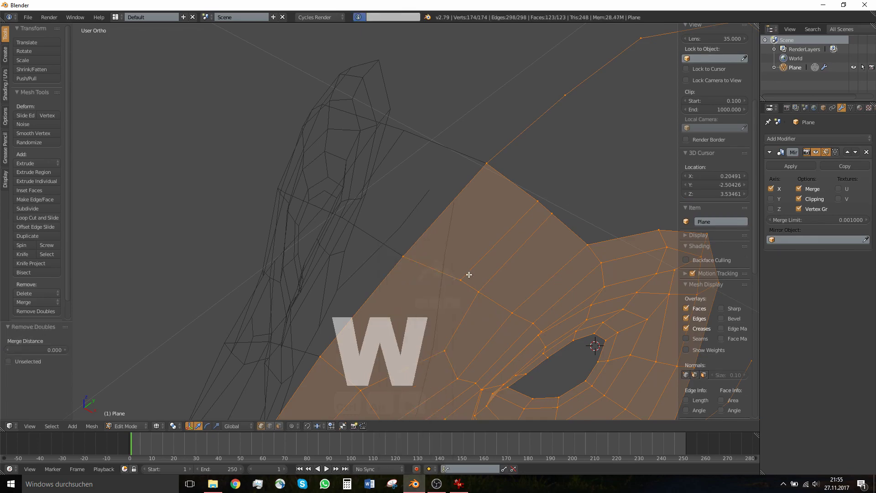
# Slide the lengthwise edge loop on the forehead towards the midline
pyautogui.rightClick(451, 346)
pyautogui.rightClick(461, 283)
pyautogui.moveTo(458, 322); pyautogui.dragTo(446, 315, button='middle')
pyautogui.keyDown('alt'); pyautogui.rightClick(463, 234); pyautogui.keyUp('alt')
pyautogui.press('g')
pyautogui.press('g')
pyautogui.click(441, 234)
# Lower the outer lengthwise forehead edge by 0.010 in Z, and connect the vertices of the neighbouring inner edge
pyautogui.moveTo(449, 242); pyautogui.dragTo(480, 234, button='middle')
pyautogui.scroll(-3, 481, 235)
pyautogui.rightClick(487, 222)
pyautogui.keyDown('shift'); pyautogui.rightClick(477, 250); pyautogui.keyUp('shift')
pyautogui.press('g')
pyautogui.click(483, 238)
pyautogui.rightClick(434, 224)
pyautogui.keyDown('shift'); pyautogui.rightClick(427, 246); pyautogui.keyUp('shift')
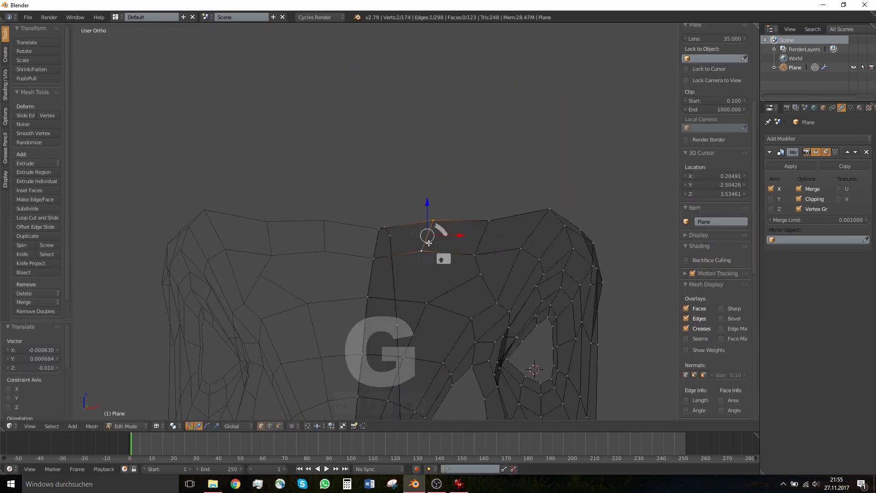
pyautogui.press('j')
# Fill the gap behind the forehead with a six-vertex face between the rear brow and the profile line
pyautogui.moveTo(427, 246); pyautogui.dragTo(421, 290, button='middle')
pyautogui.scroll(-3, 421, 290)
pyautogui.rightClick(429, 284)
pyautogui.keyDown('shift'); pyautogui.rightClick(462, 217); pyautogui.keyUp('shift')
pyautogui.keyDown('shift'); pyautogui.rightClick(415, 221); pyautogui.keyUp('shift')
pyautogui.keyDown('shift'); pyautogui.rightClick(411, 238); pyautogui.keyUp('shift')
pyautogui.press('KP_7')
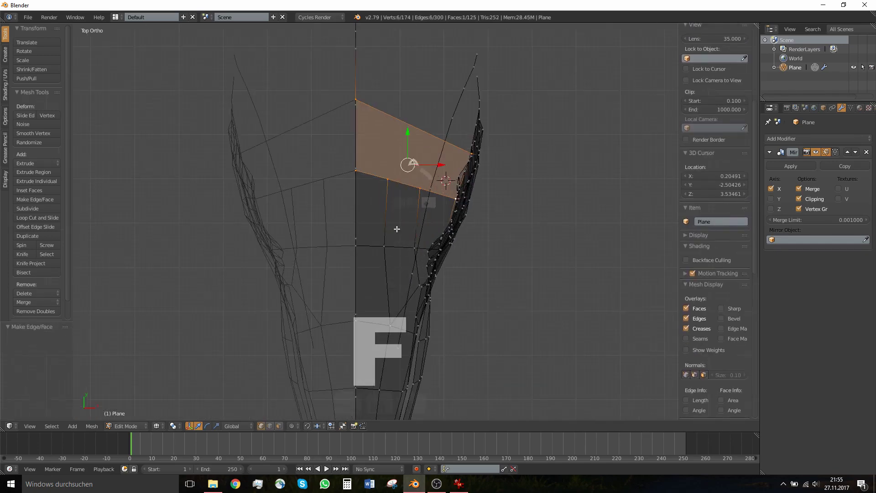
# Cut the new rear forehead face twice with the Knife in top view, continuing both lengthwise edges to its back edge
pyautogui.press('k')
pyautogui.click(366, 191)
pyautogui.press('Return')
pyautogui.press('k')
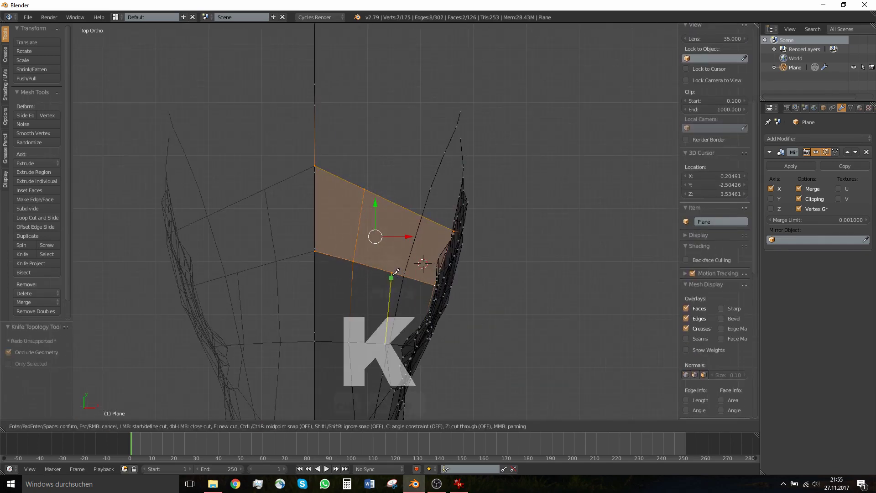
pyautogui.click(410, 211)
pyautogui.press('Return')
# Move the two new back-edge vertices slightly rearwards to round the forehead's rear contour, and leave Edit Mode
pyautogui.moveTo(410, 210); pyautogui.dragTo(409, 206, button='right')
pyautogui.moveTo(365, 189); pyautogui.dragTo(366, 178, button='right')
pyautogui.press('Tab')
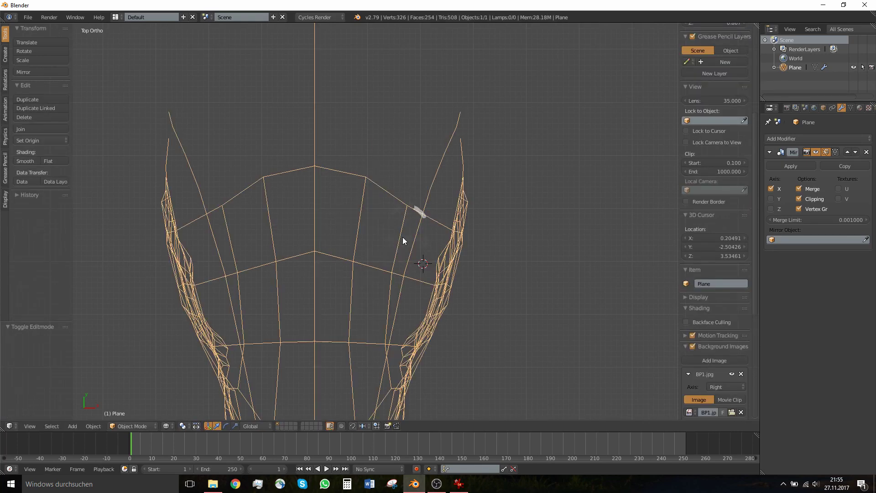
pyautogui.moveTo(403, 237); pyautogui.dragTo(360, 208, button='middle')
pyautogui.scroll(-3, 377, 291)
# Save the file as Raptor2.blend in the folder D:\Blender\Tutorial
pyautogui.hotkey('ctrl', 's')
pyautogui.click(120, 62)
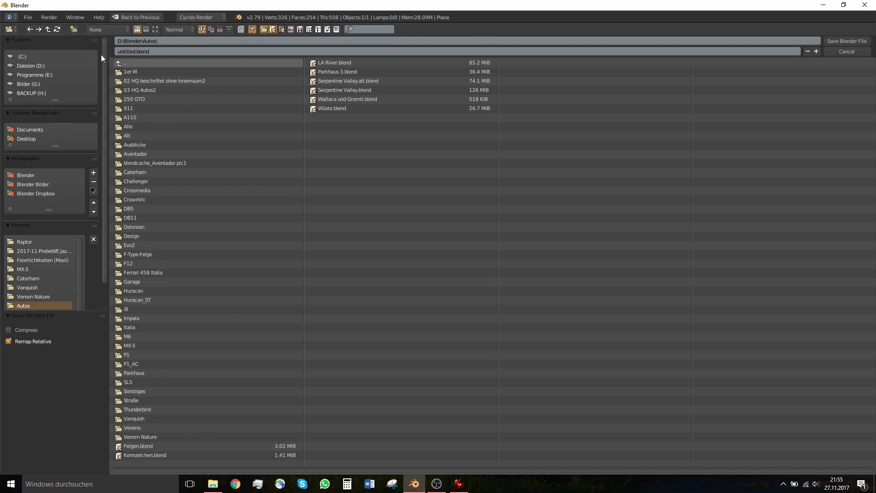
pyautogui.click(127, 63)
pyautogui.click(141, 163)
pyautogui.click(157, 53)
pyautogui.write('Rapt')
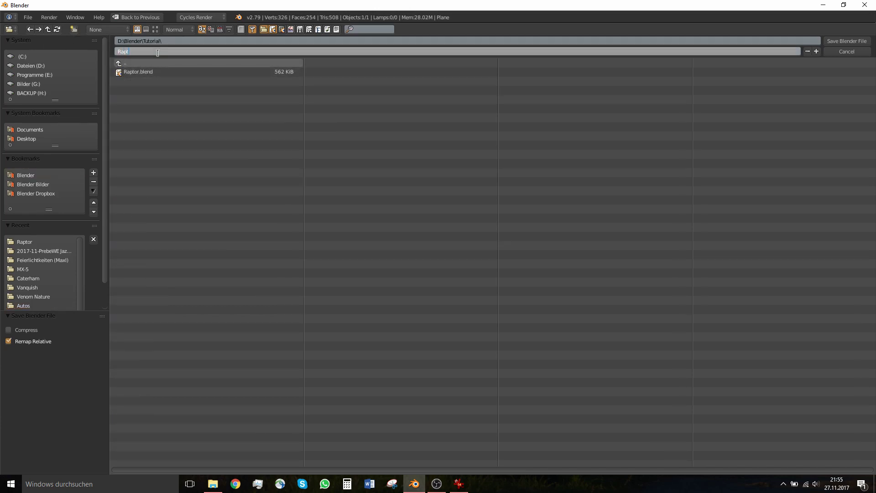
pyautogui.write('or2.blend')
pyautogui.press('Return')
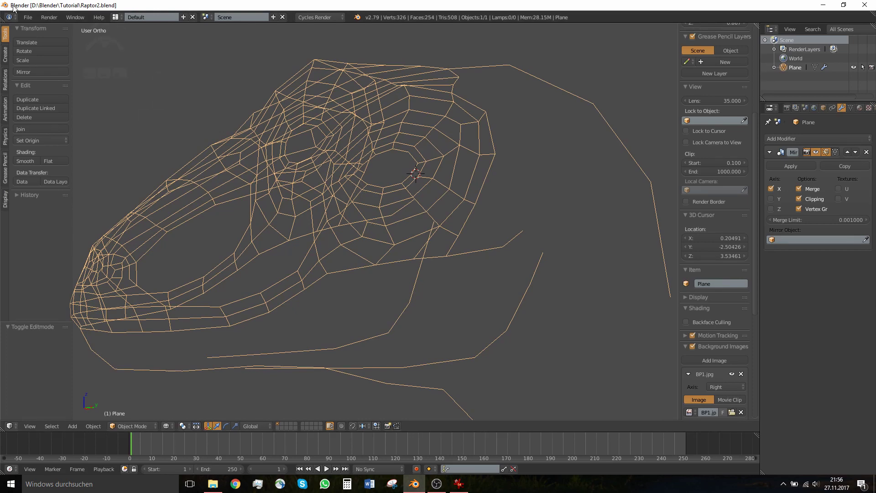
# Save the scene again, overwriting Raptor2.blend
pyautogui.click(28, 18)
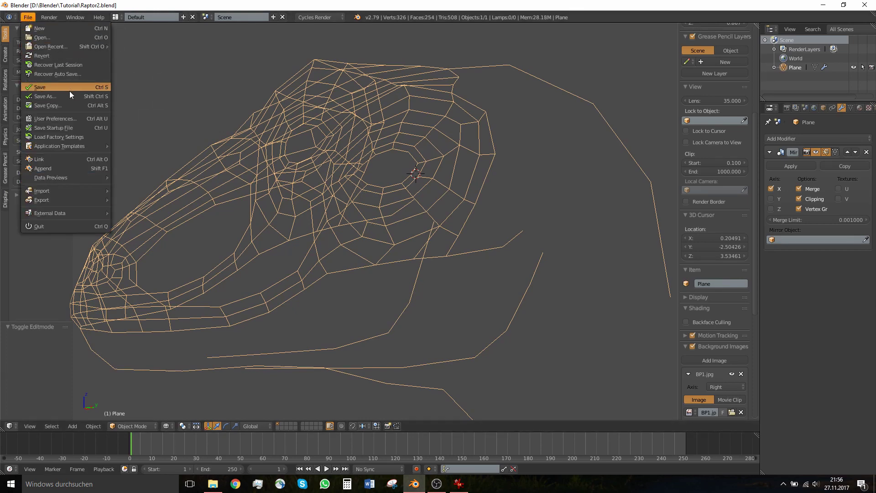
pyautogui.scroll(-1, 431, 180)
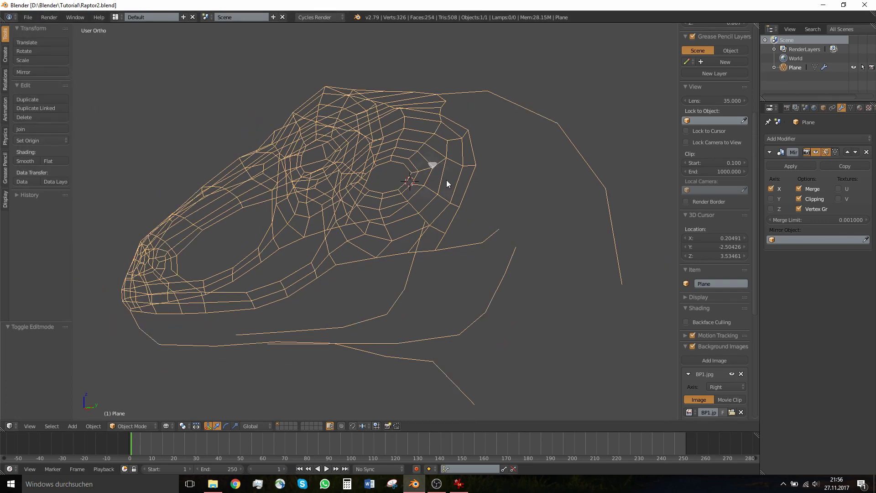
pyautogui.moveTo(432, 195); pyautogui.dragTo(400, 182, button='middle')
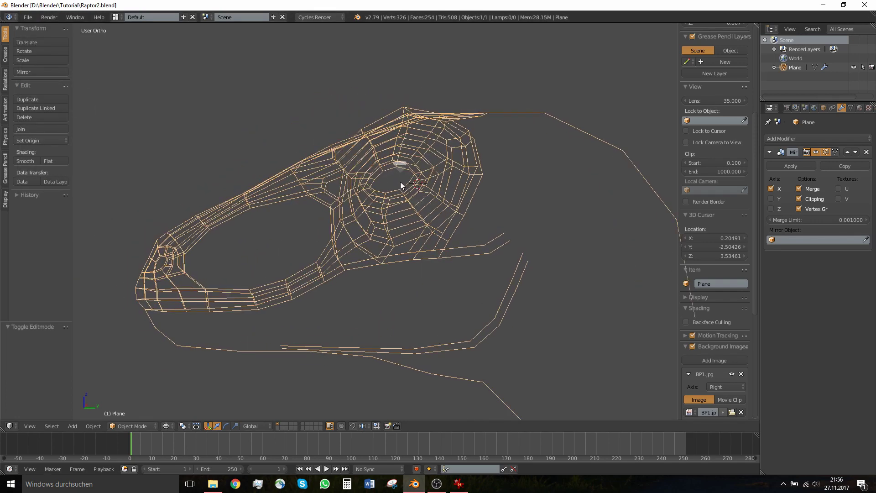
pyautogui.hotkey('ctrl', 's')
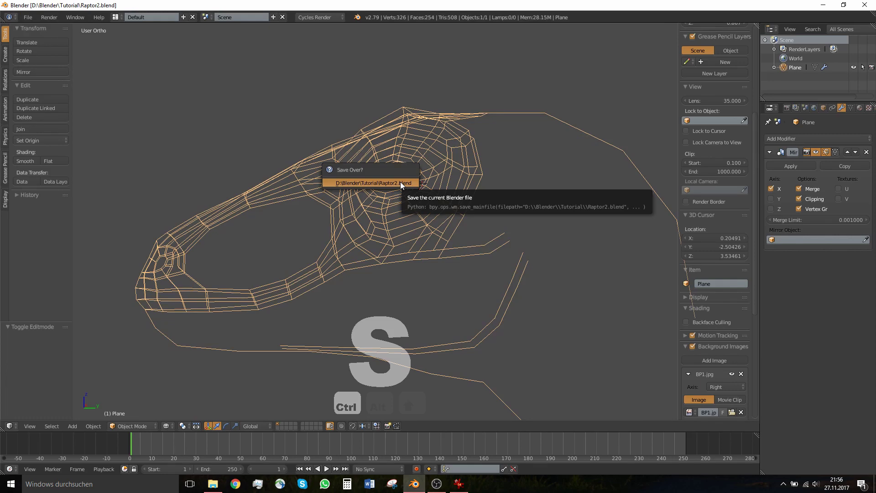
pyautogui.click(401, 182)
# Inspect the deselected head in solid shading from the side and front, checking the snout and forehead surfaces
pyautogui.moveTo(395, 190)
pyautogui.mouseDown(button='middle')
pyautogui.moveTo(427, 196)
pyautogui.moveTo(415, 194)
pyautogui.moveTo(426, 216)
pyautogui.moveTo(491, 210)
pyautogui.moveTo(374, 215)
pyautogui.moveTo(384, 231)
pyautogui.moveTo(436, 218)
pyautogui.moveTo(476, 228)
pyautogui.moveTo(437, 224)
pyautogui.mouseUp(button='middle')
pyautogui.press('z')
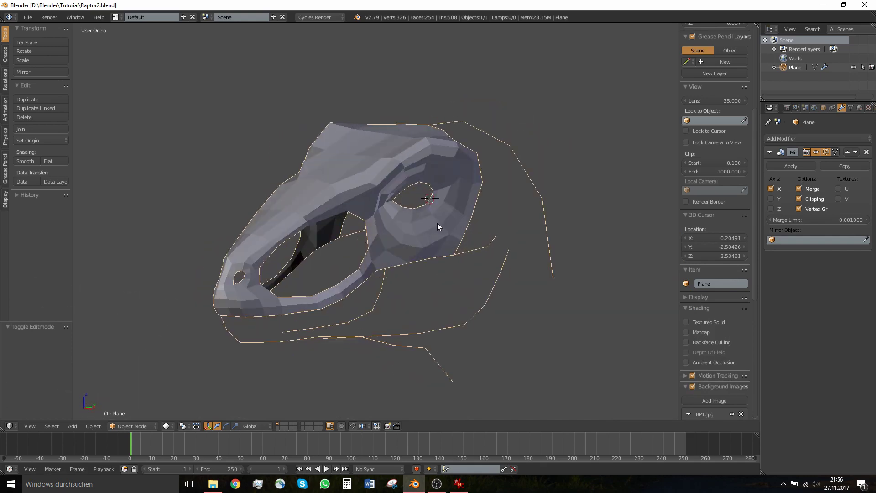
pyautogui.scroll(1, 437, 223)
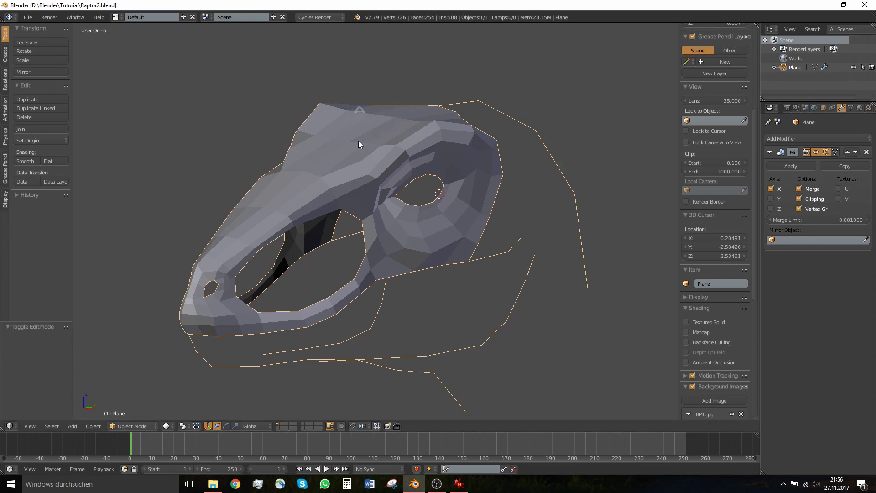
pyautogui.moveTo(336, 169); pyautogui.dragTo(366, 165, button='middle')
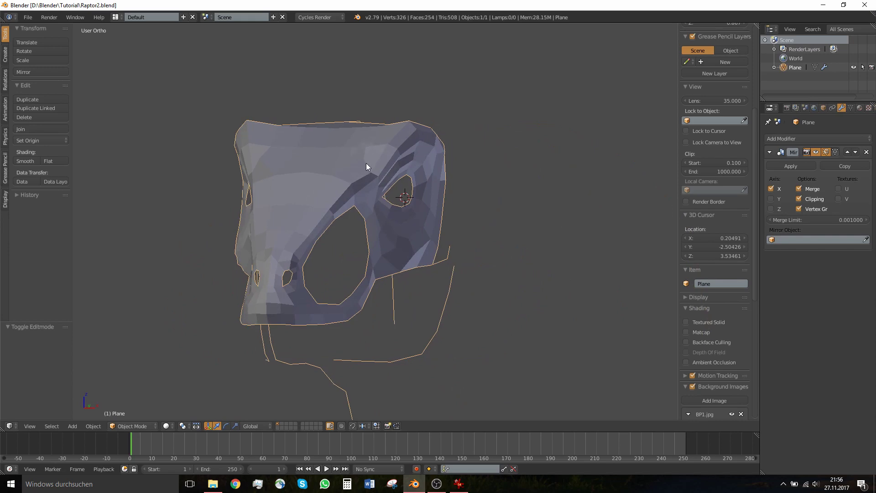
pyautogui.scroll(1, 343, 201)
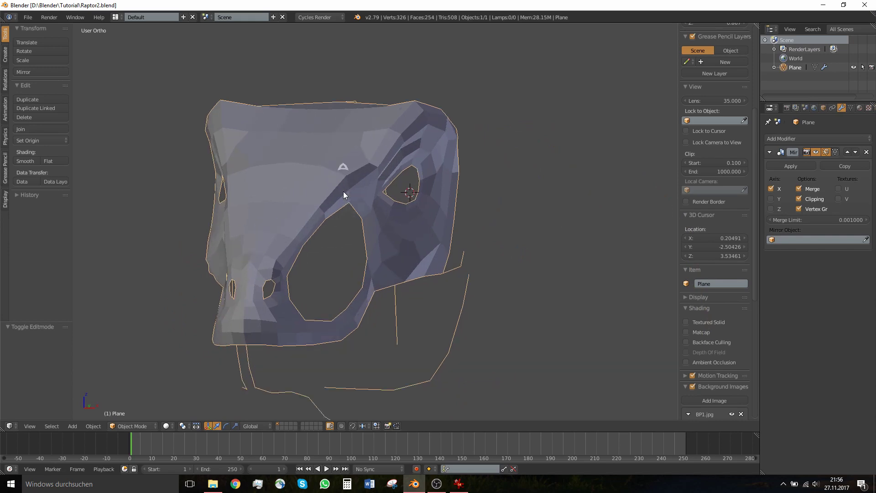
pyautogui.moveTo(352, 179); pyautogui.dragTo(346, 160, button='middle')
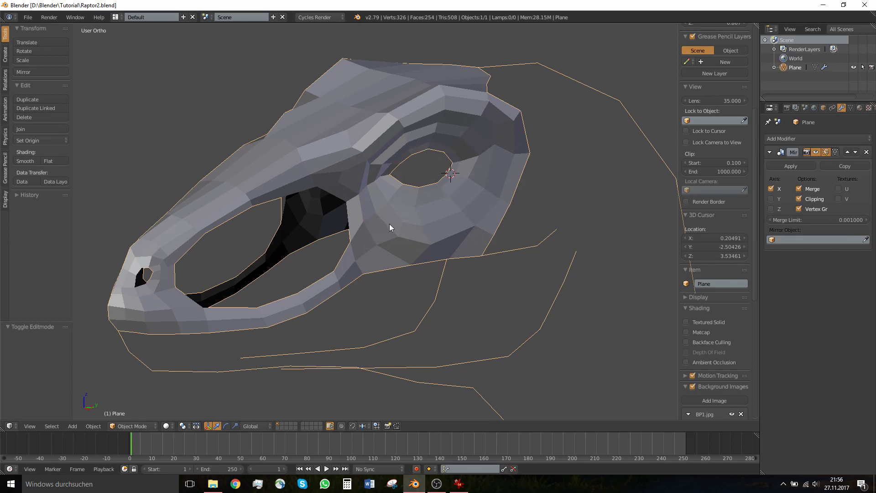
pyautogui.moveTo(390, 223); pyautogui.dragTo(448, 203, button='middle')
pyautogui.press('a')
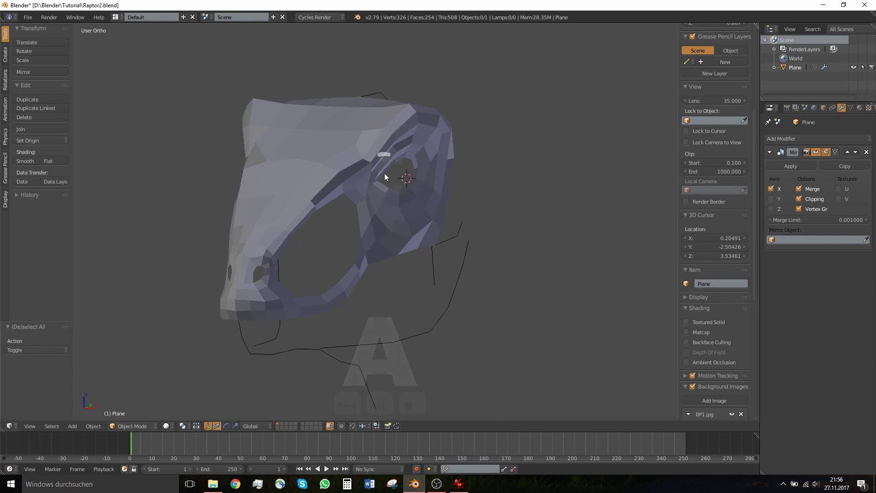
# Move one forehead vertex slightly down to smooth the surface, and save over Raptor2.blend
pyautogui.scroll(1, 329, 143)
pyautogui.press('Tab')
pyautogui.moveTo(310, 152); pyautogui.dragTo(309, 158, button='right')
pyautogui.press('Tab')
pyautogui.hotkey('ctrl', 's')
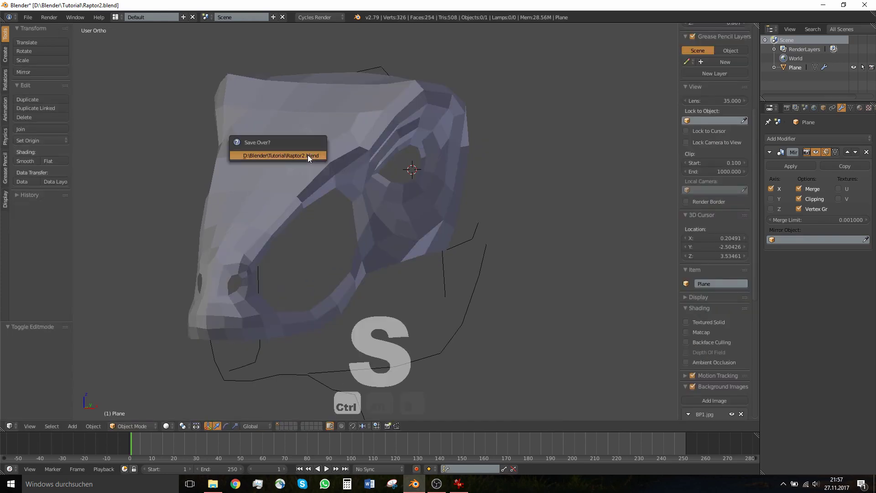
pyautogui.click(307, 155)
pyautogui.moveTo(451, 213); pyautogui.dragTo(408, 209, button='middle')
pyautogui.scroll(-2, 409, 209)
pyautogui.scroll(1, 409, 209)
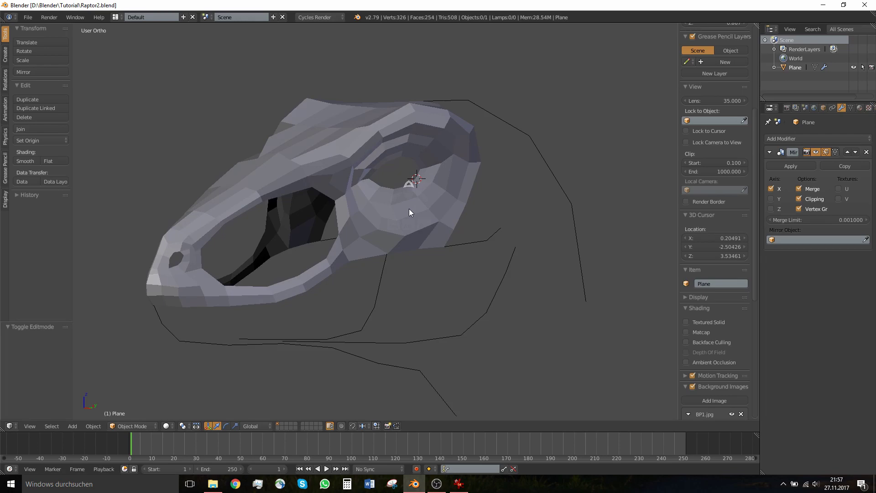